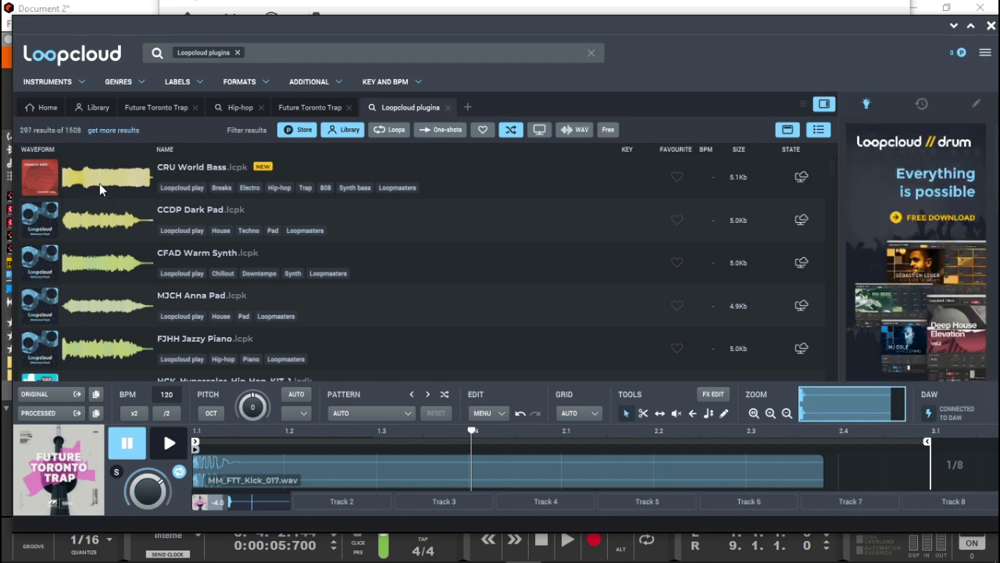
Open the Buy more points page from the Loopcloud options, review the point packages, and return to Loopcloud
left_click_drag(831, 169, 832, 199)
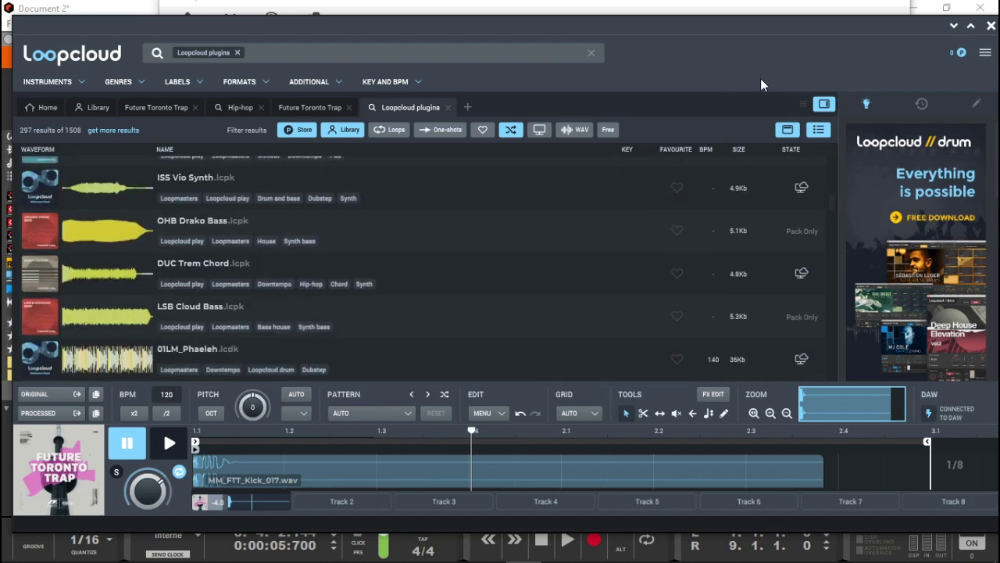
left_click(985, 52)
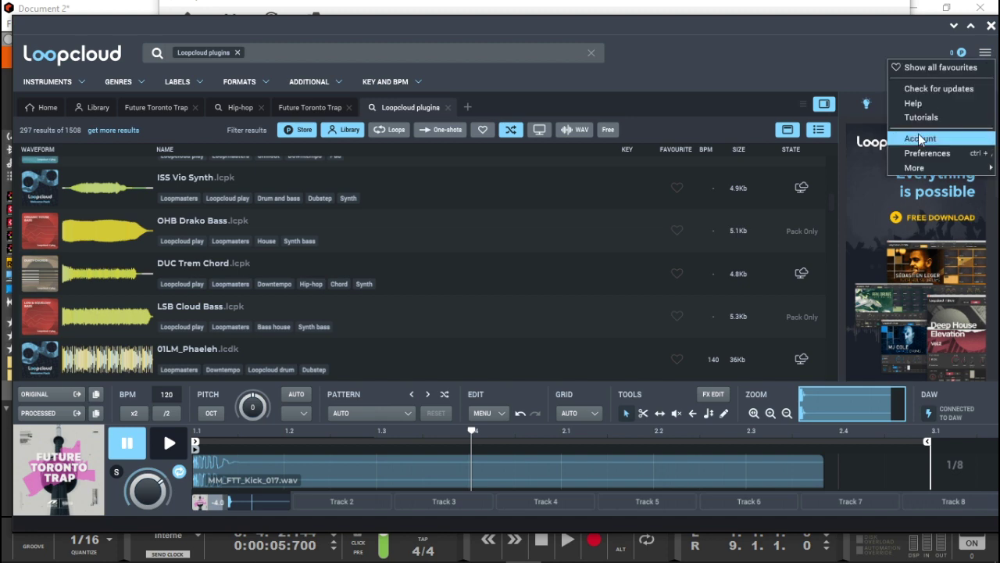
mouse_move(918, 167)
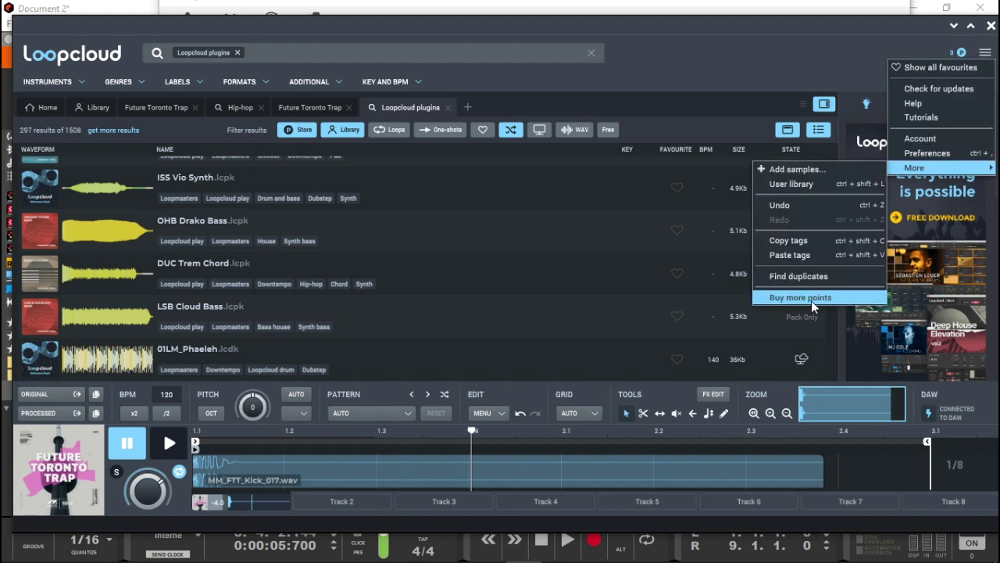
left_click(811, 301)
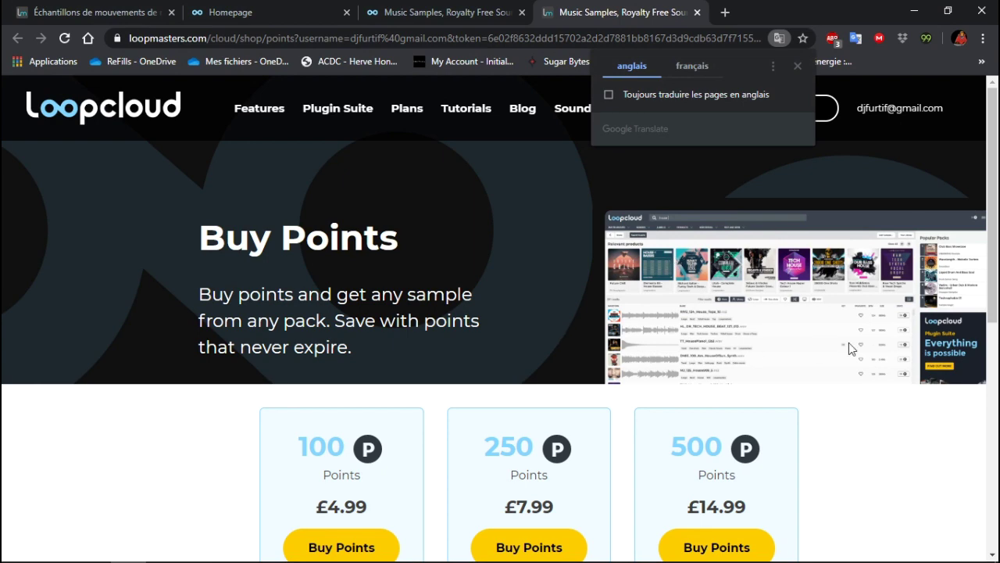
scroll(197, 283, "down", 2)
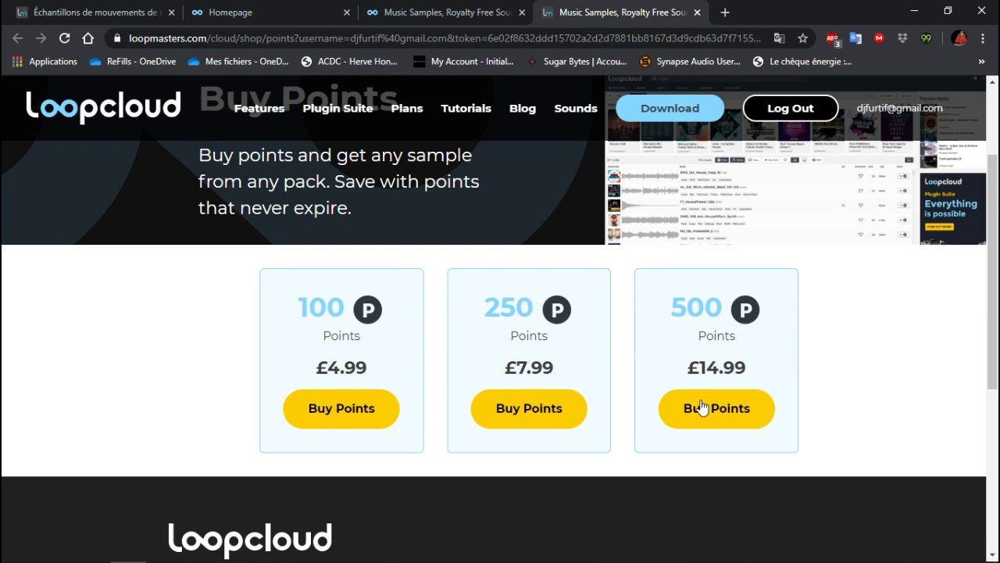
left_click(914, 12)
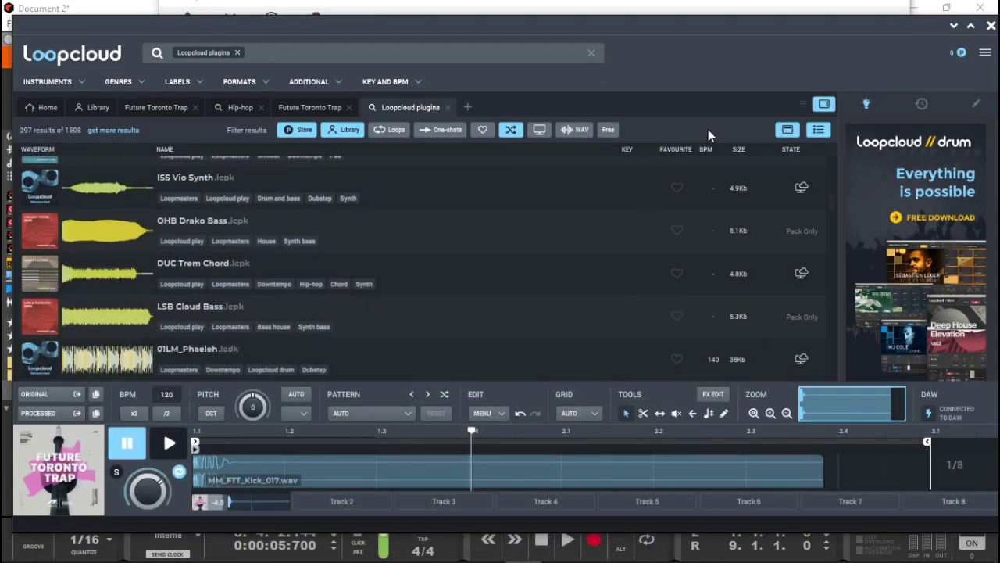
Open the Nightfall Dark Future Hip Hop pack from the recent releases and preview GHT_Kick_6.wav
left_click(37, 108)
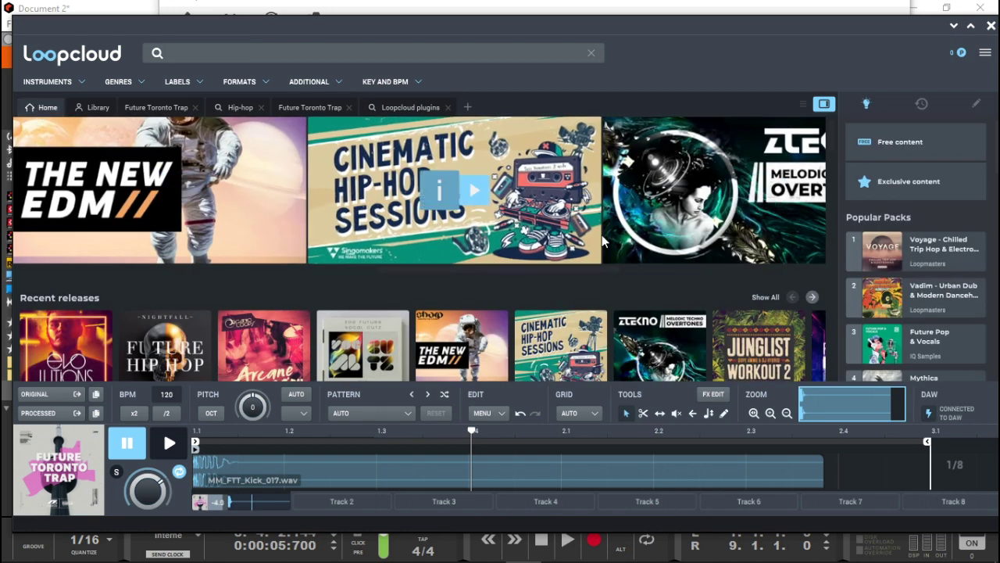
left_click(154, 320)
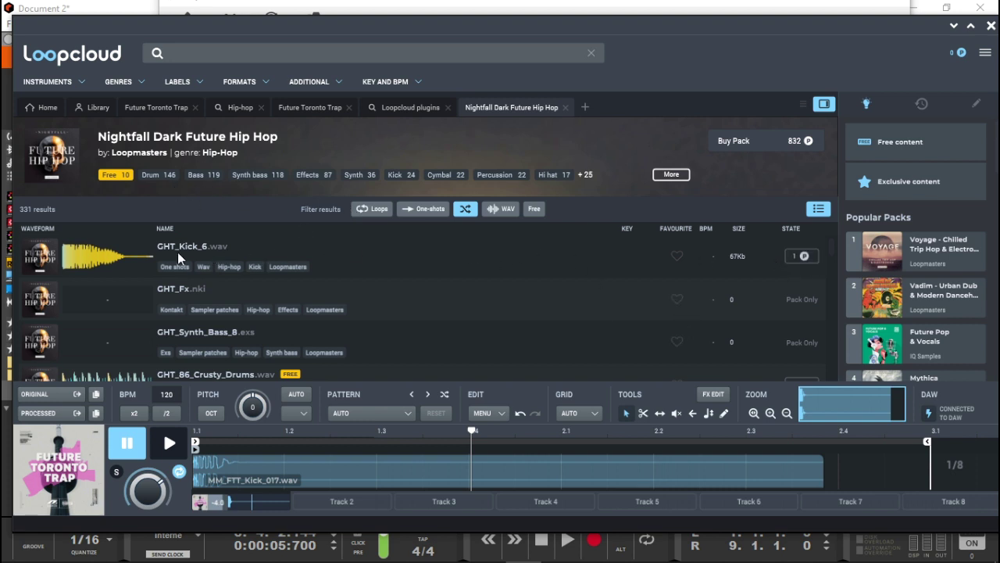
left_click(71, 250)
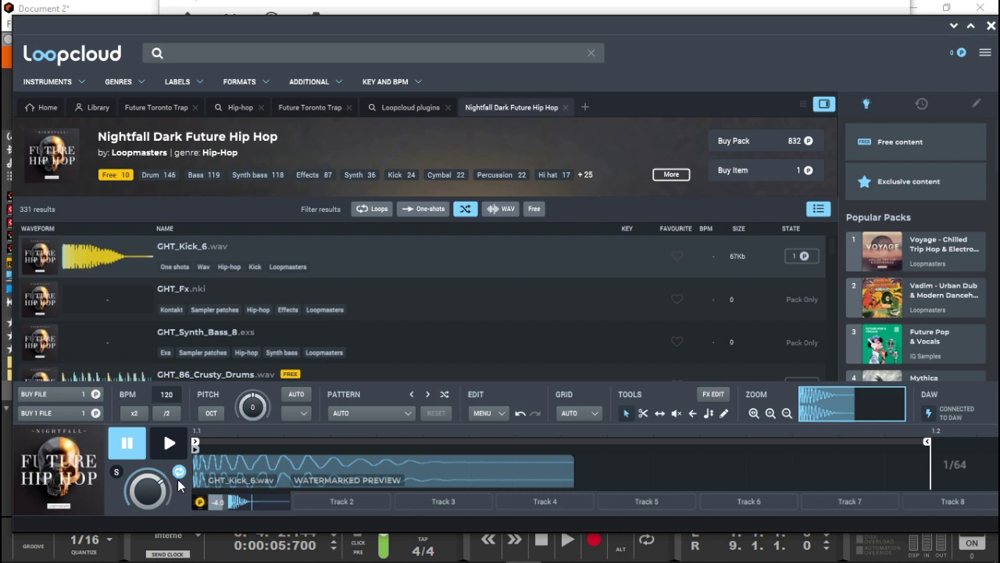
left_click(159, 442)
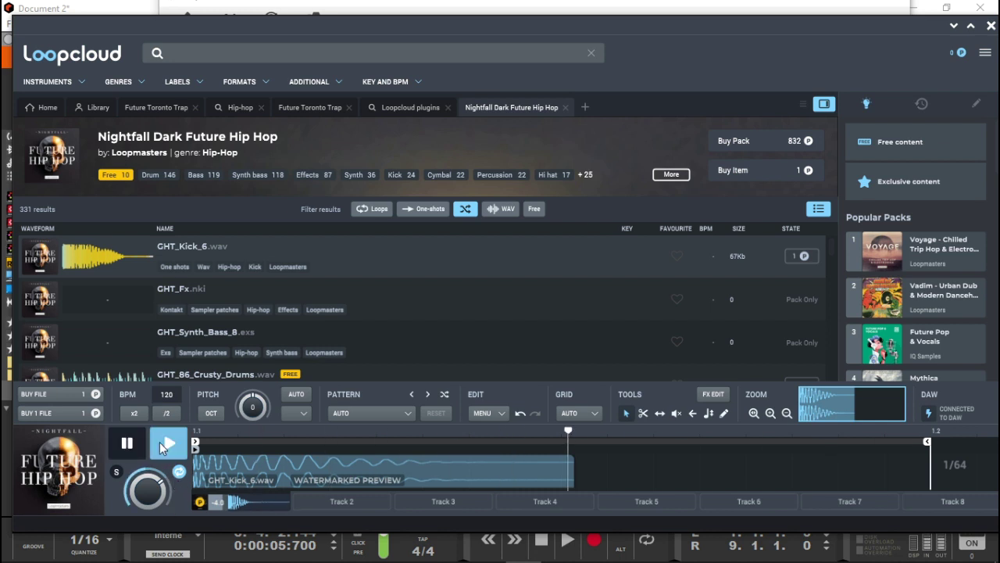
left_click(126, 443)
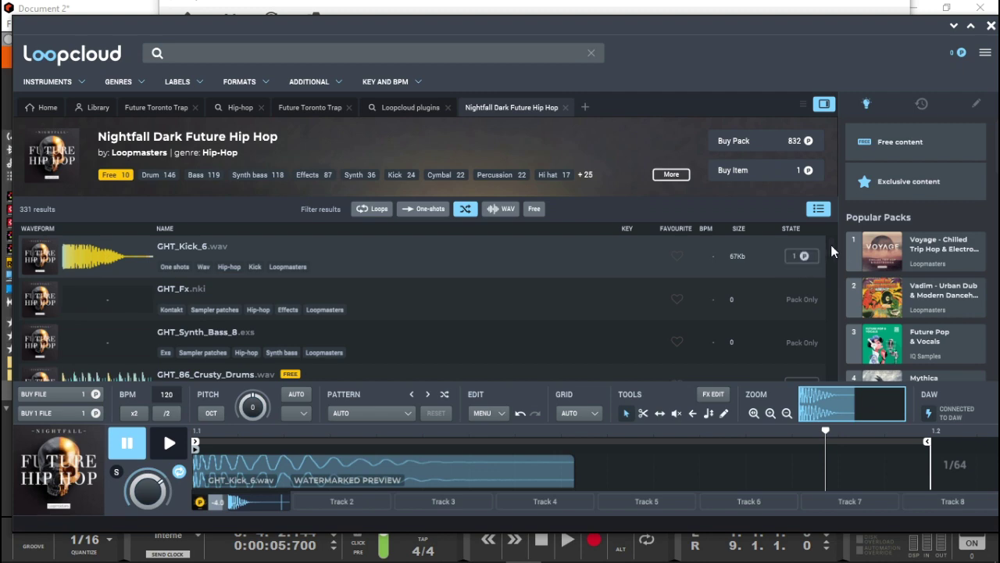
Preview the GHT_86_E_Glitch_Drums.wav loop further down the pack's sample list
left_click_drag(831, 245, 832, 281)
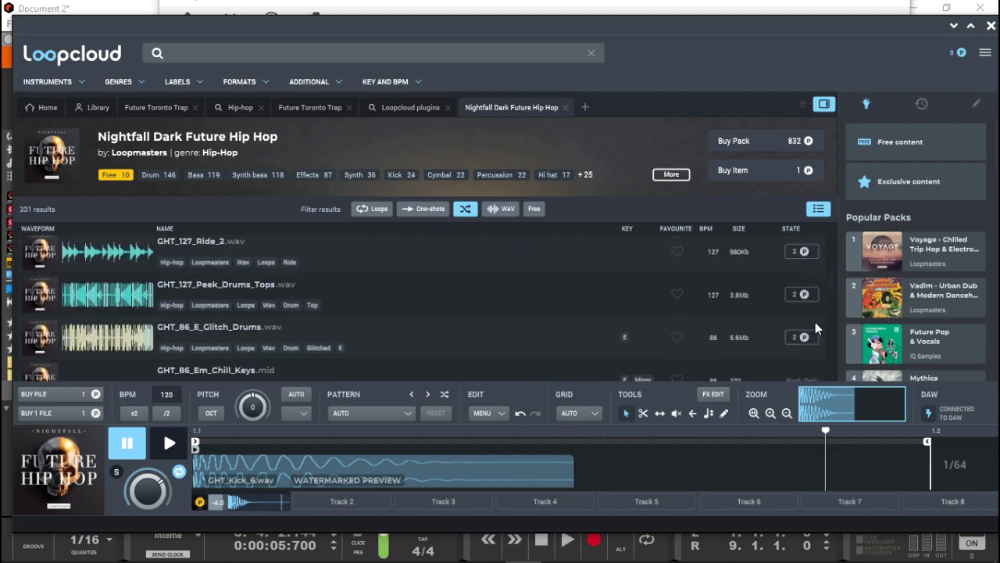
left_click(85, 344)
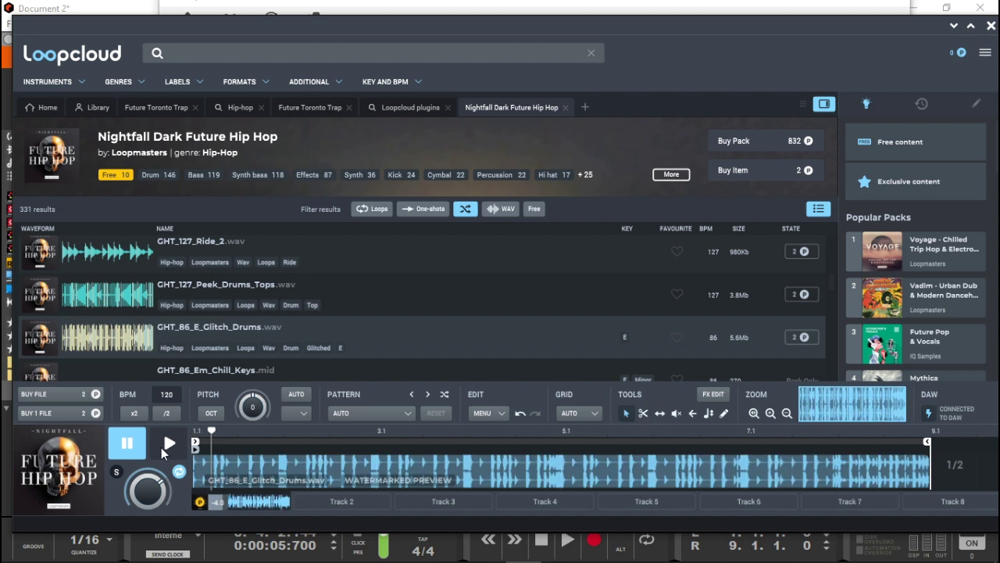
left_click(161, 447)
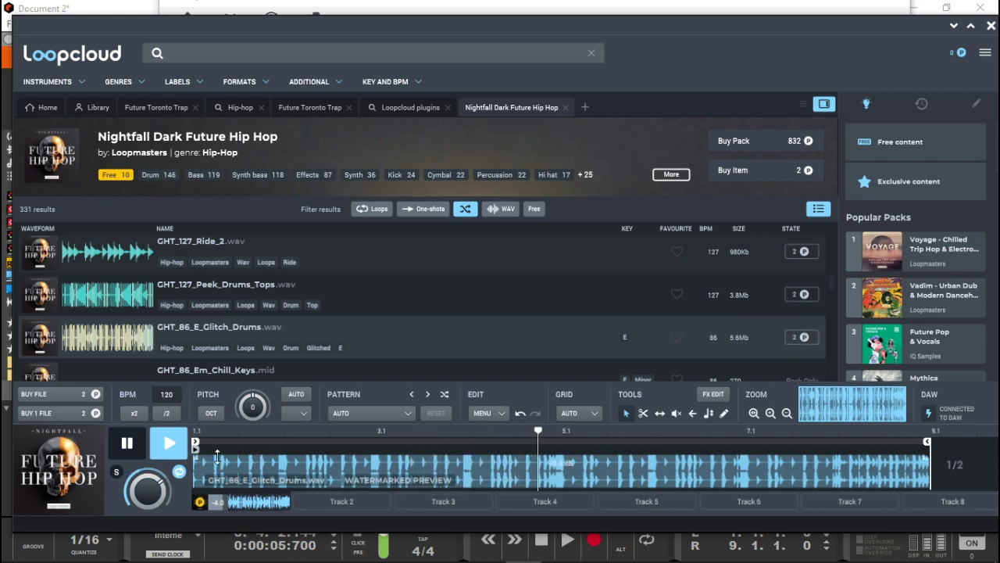
left_click(134, 449)
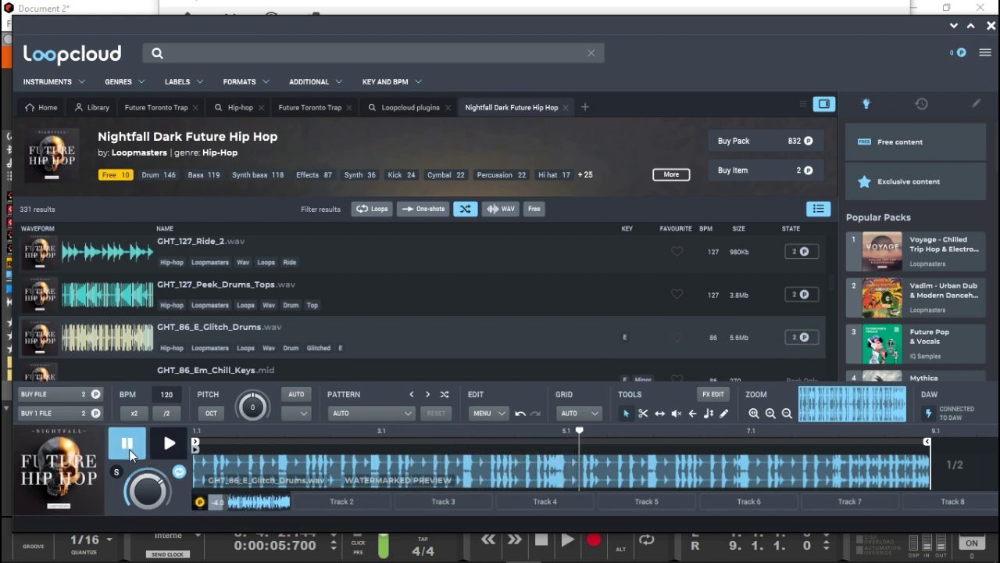
Open the Organic House Bass pack from the Loopcloud plugins results and examine its pack price and file list
left_click(398, 110)
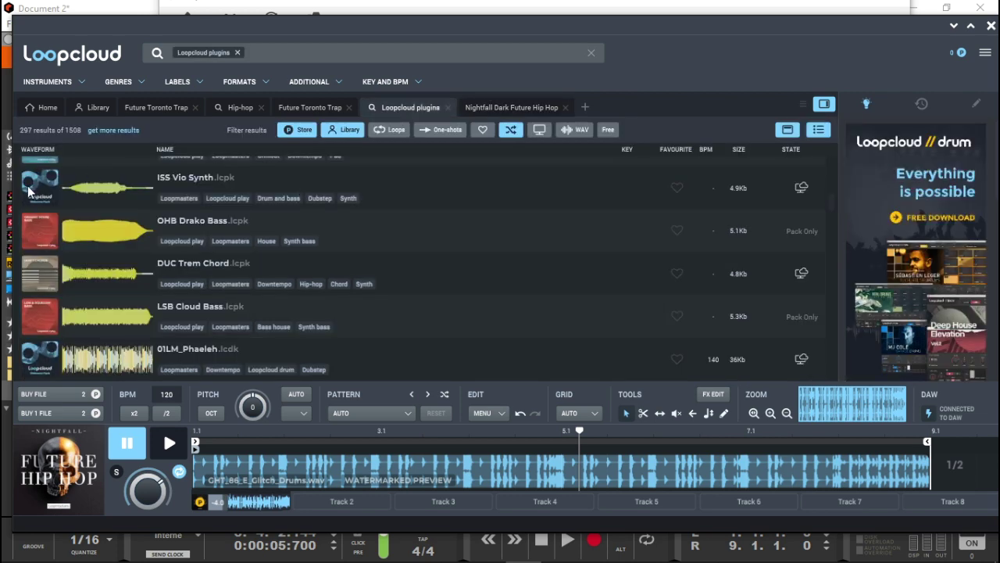
left_click(40, 230)
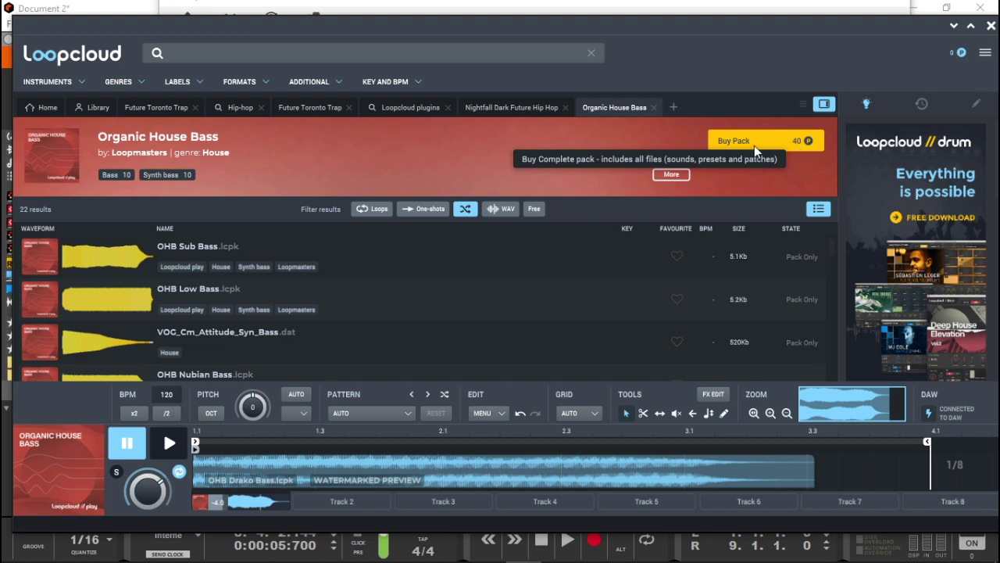
left_click_drag(832, 244, 834, 267)
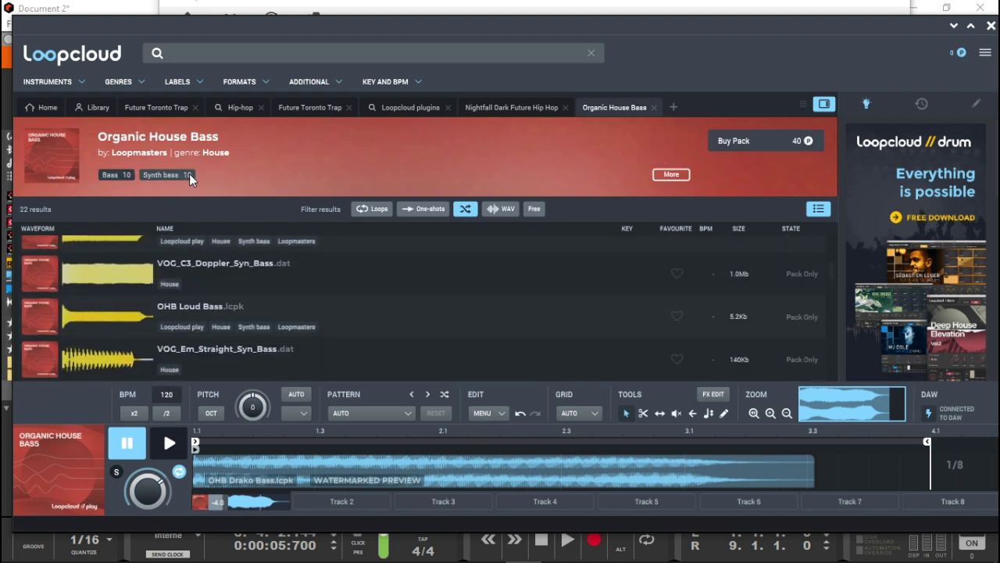
left_click_drag(833, 269, 833, 296)
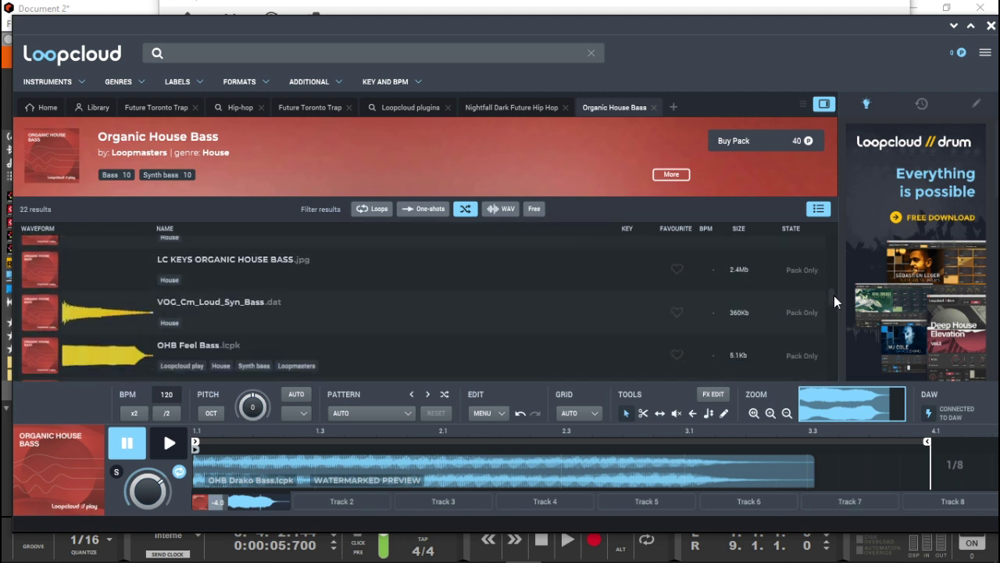
Hide the Loopcloud browser and close the Loopcloud Drum window to get back to the Reason rack
left_click(954, 30)
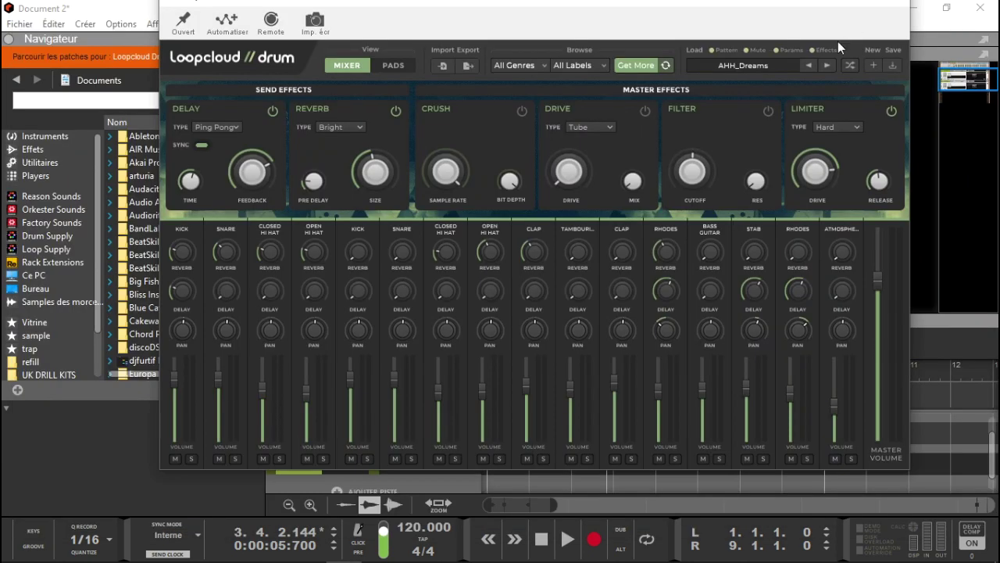
left_click(906, 7)
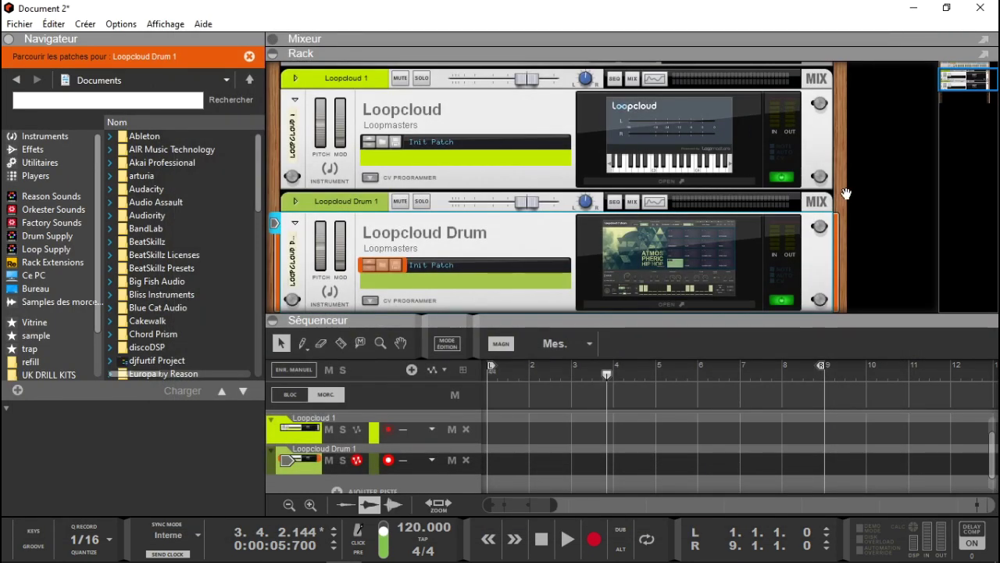
Add the Loopcloud Play instrument to the empty rack space below Loopcloud Drum and open its interface
left_click_drag(953, 84, 953, 99)
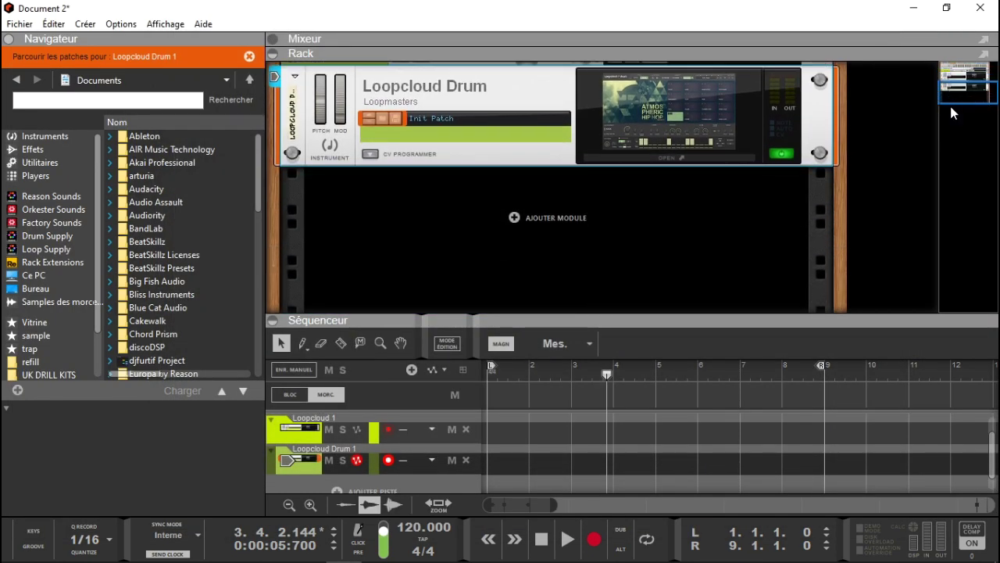
left_click(35, 136)
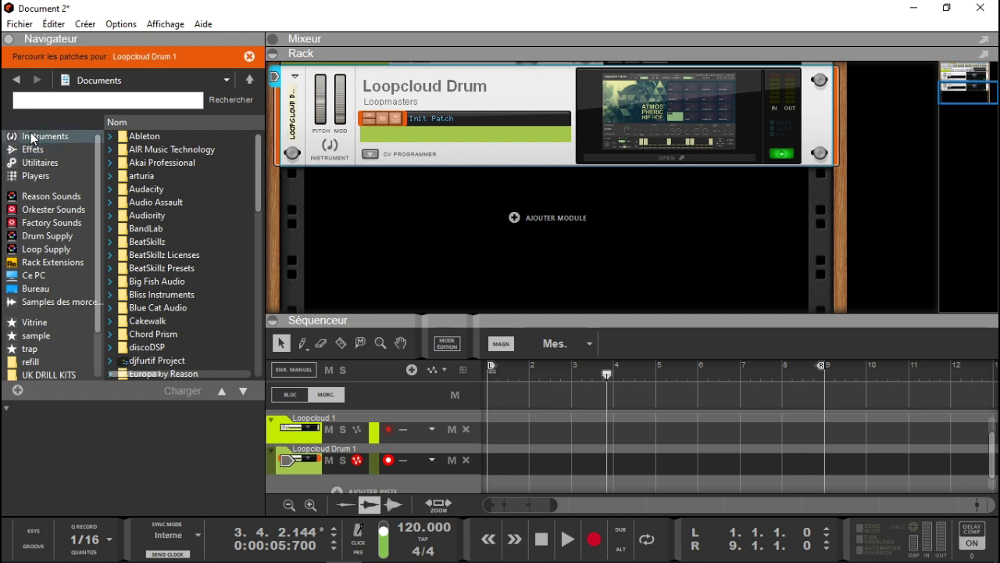
left_click_drag(256, 145, 271, 227)
left_click(209, 345)
mouse_move(210, 345)
left_mouse_down()
mouse_move(204, 336)
mouse_move(432, 234)
mouse_move(522, 254)
left_mouse_up()
left_click(635, 277)
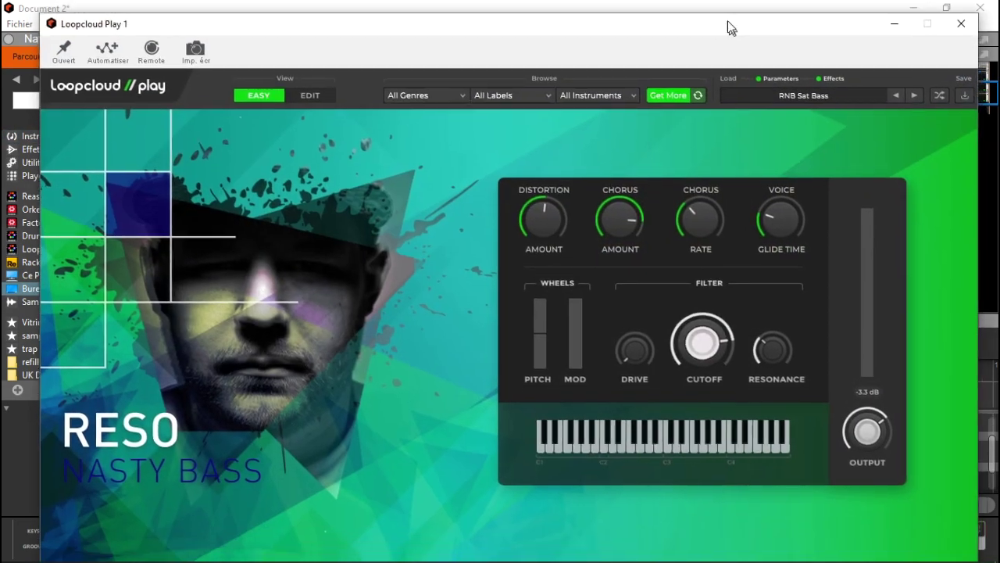
Move the Loopcloud Play window up, play a note on its virtual keyboard, and lower the filter cutoff
left_click_drag(727, 20, 716, 1)
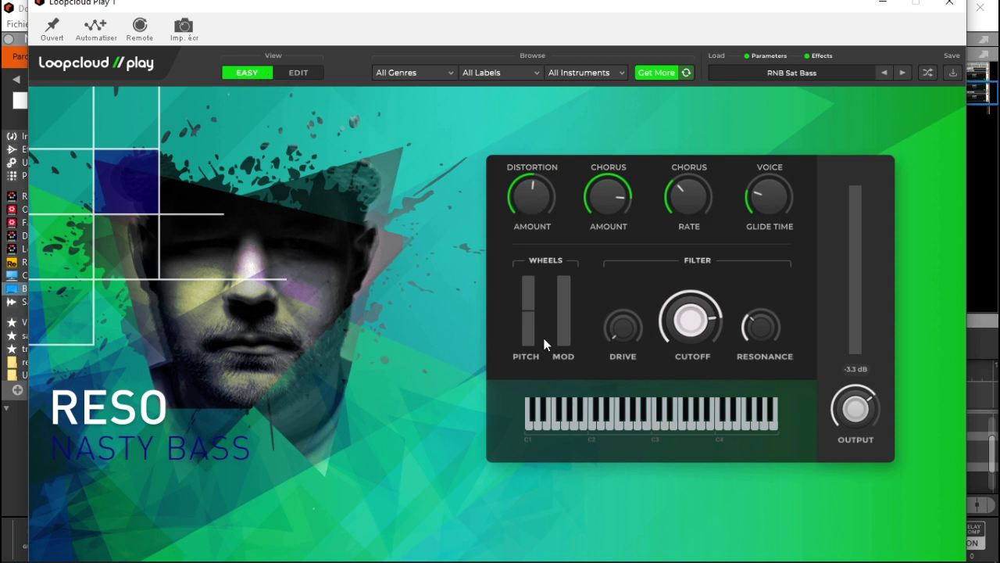
left_click(602, 412)
mouse_move(694, 339)
left_mouse_down()
mouse_move(696, 355)
mouse_move(680, 350)
left_mouse_up()
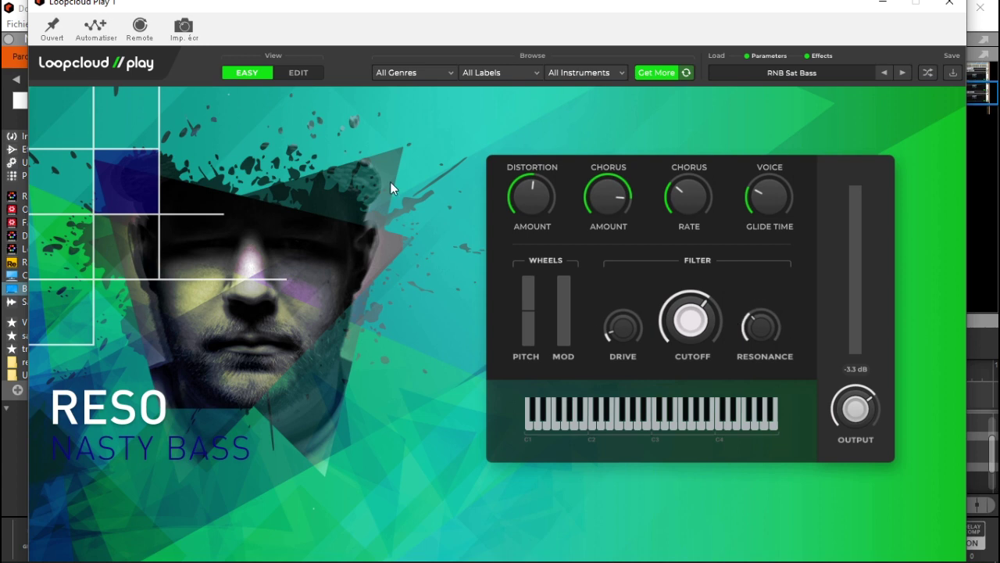
Switch Loopcloud Play to the Edit view and adjust the Lo-Fi sample rate and bit depth and the Tilt frequency and cut/boost
left_click(291, 71)
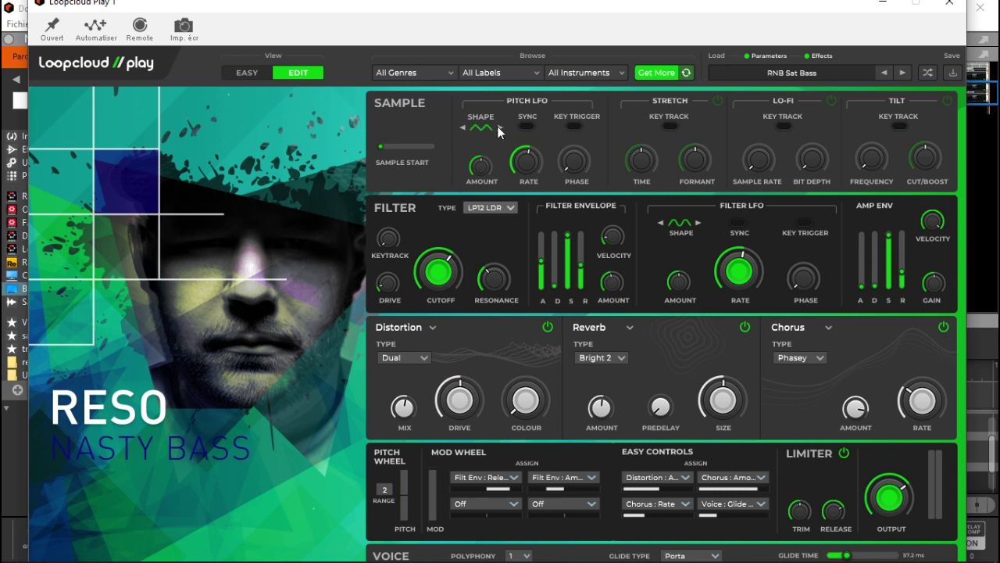
left_click(462, 127)
left_click_drag(760, 164, 763, 151)
left_click_drag(809, 162, 817, 114)
left_click_drag(872, 164, 891, 85)
left_click_drag(929, 167, 937, 125)
Review the available filter types and the effects offered for the first effect slot without changing either
left_click(511, 211)
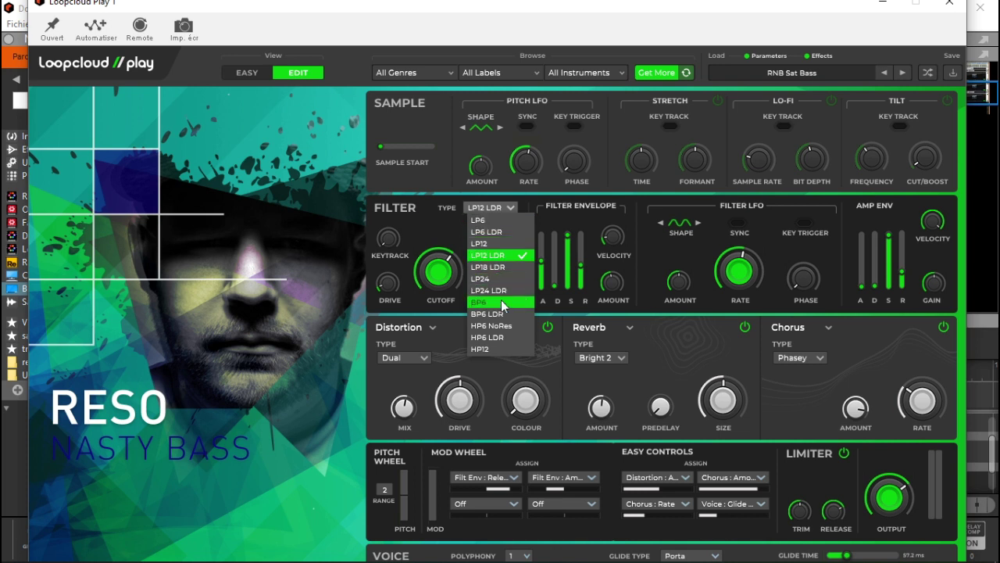
left_click(558, 215)
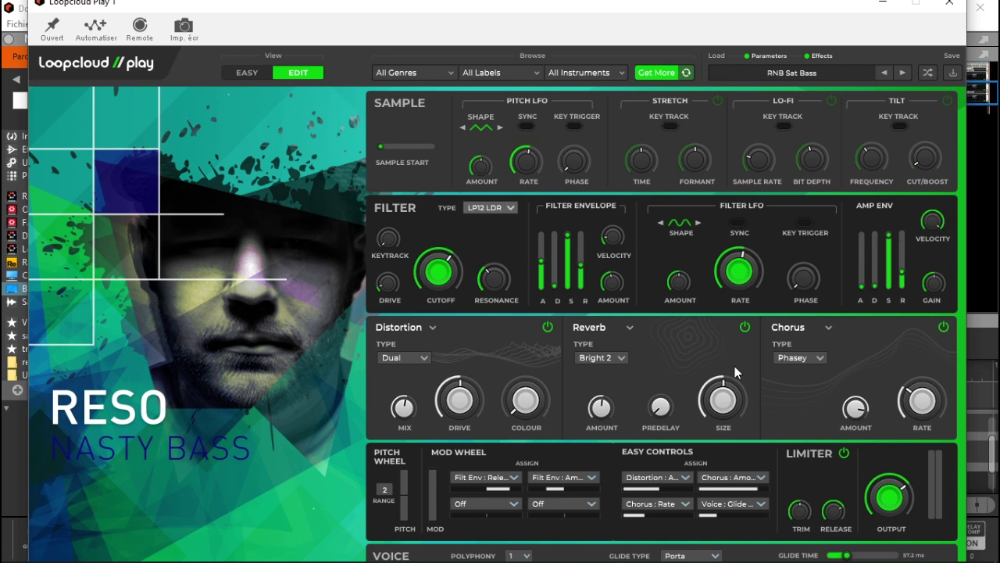
left_click(443, 333)
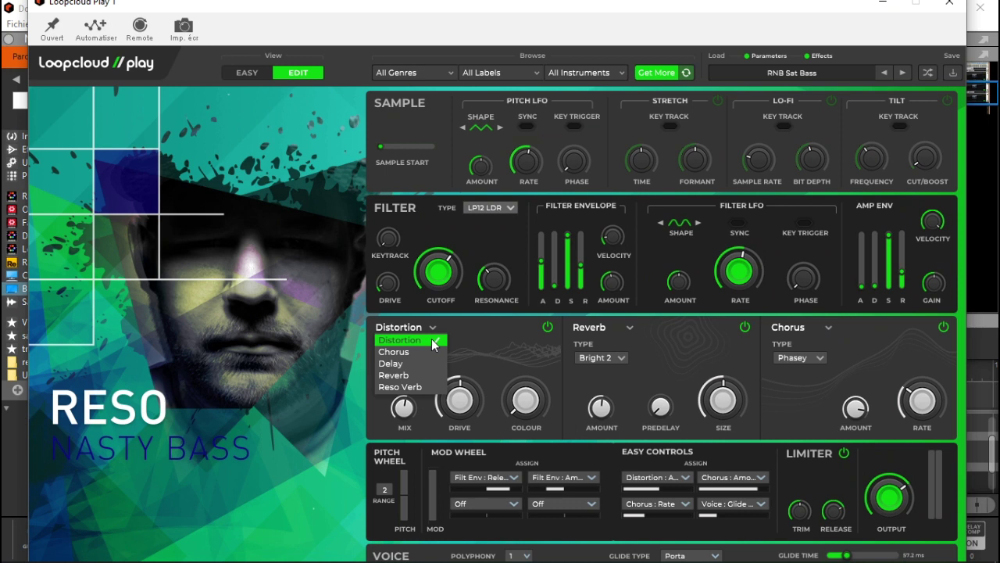
left_click(455, 328)
Try Chorus, Delay and Reverb in the first effect slot, ending with Reso Verb in place of Distortion
left_click(429, 328)
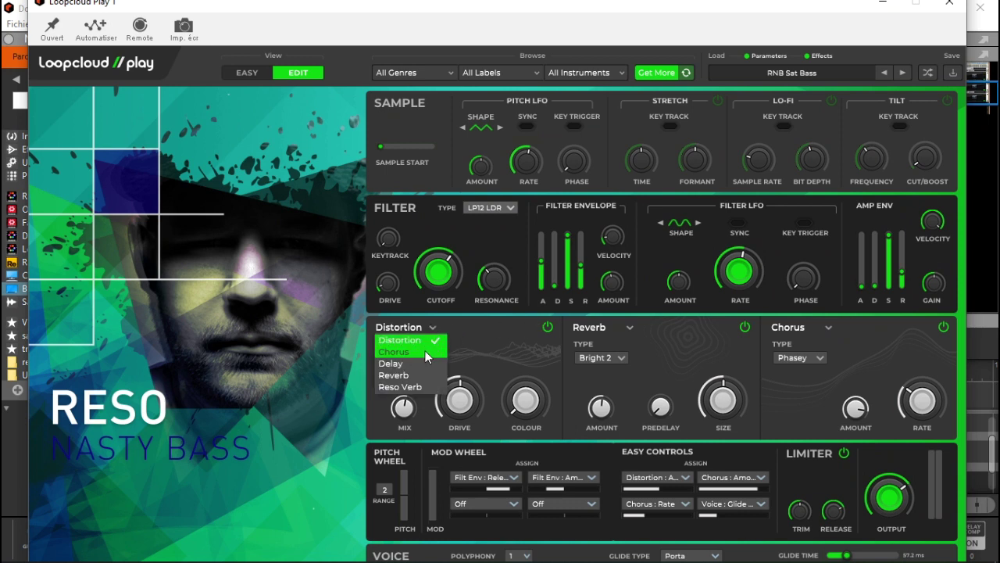
left_click(422, 351)
left_click(429, 327)
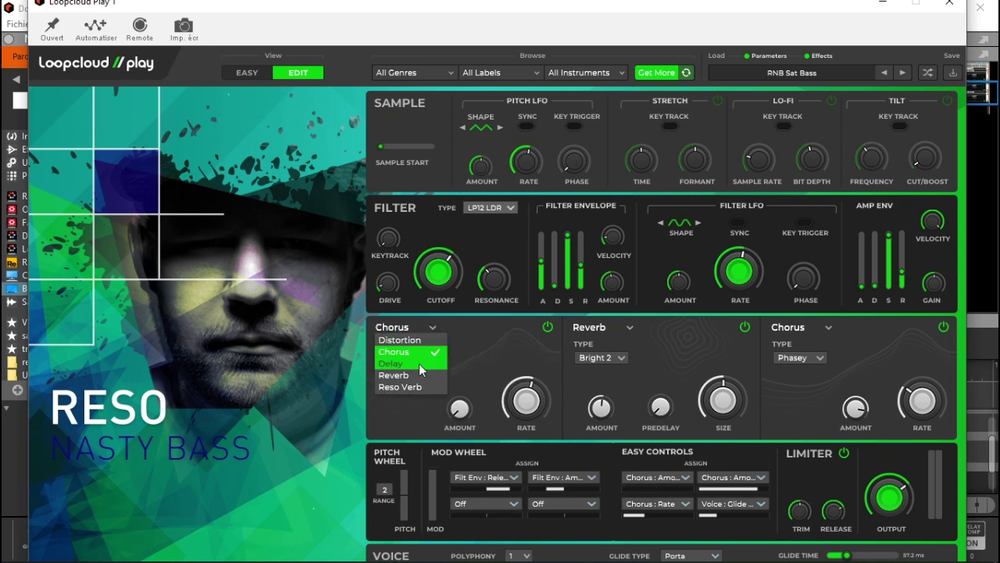
left_click(419, 363)
left_click(429, 327)
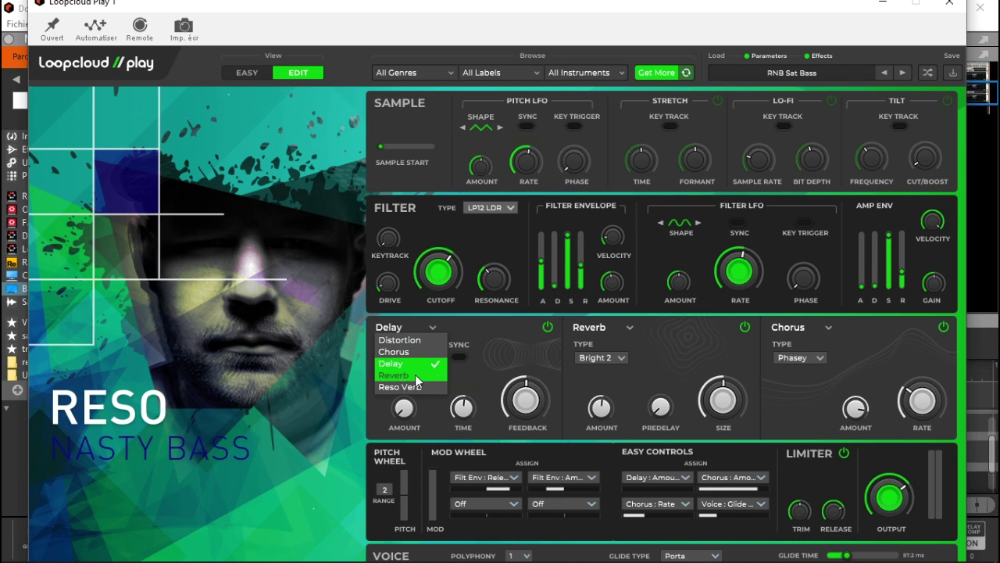
left_click(415, 374)
left_click(430, 327)
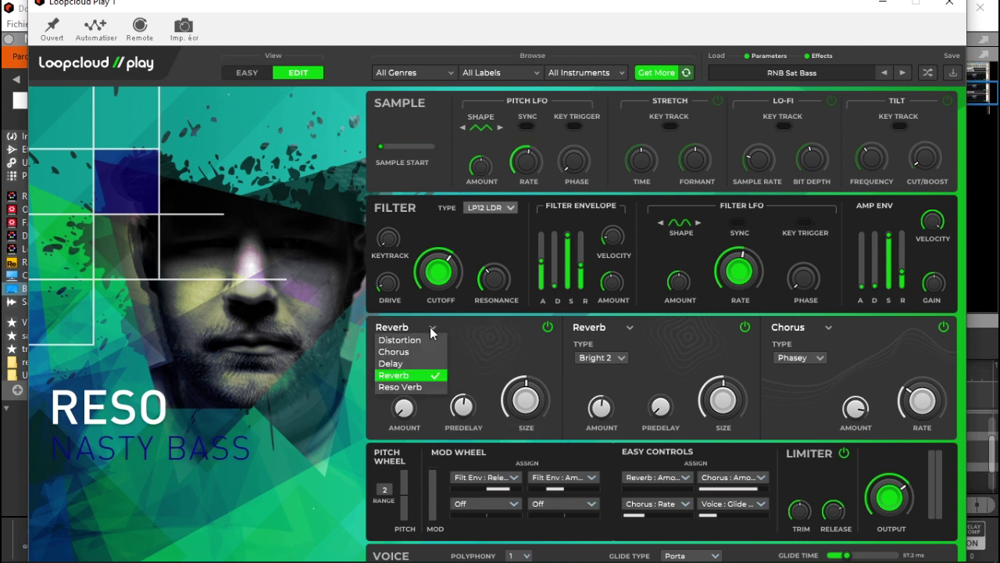
left_click(407, 386)
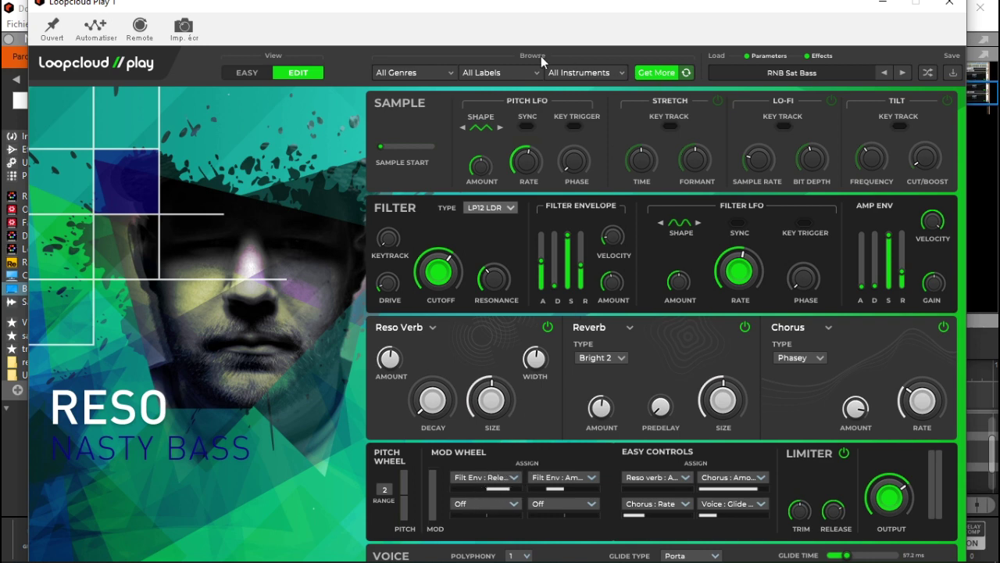
Check the assignment choices for the first Easy control, and turn the Chorus amount fully down in the Easy view
left_click(246, 72)
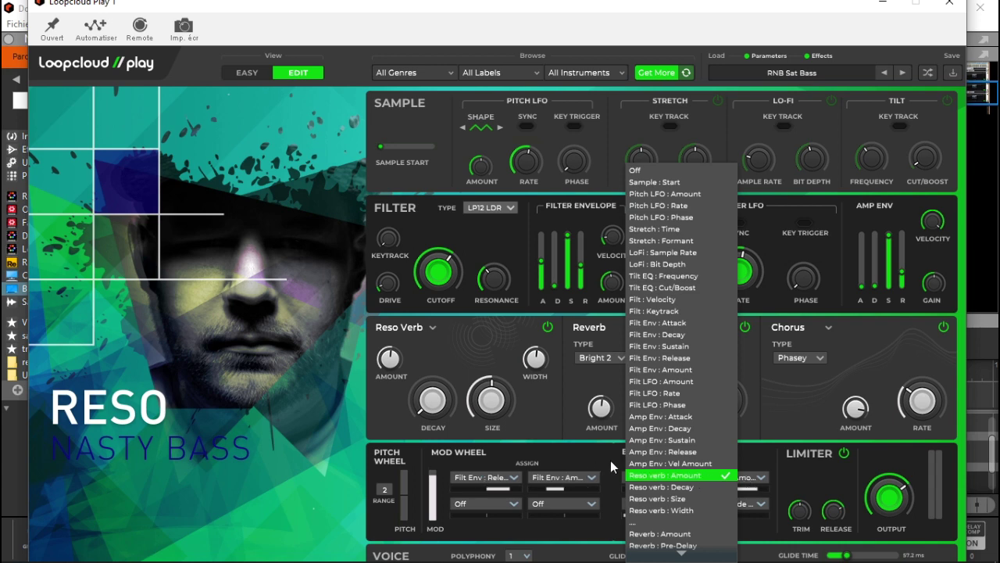
left_click(610, 460)
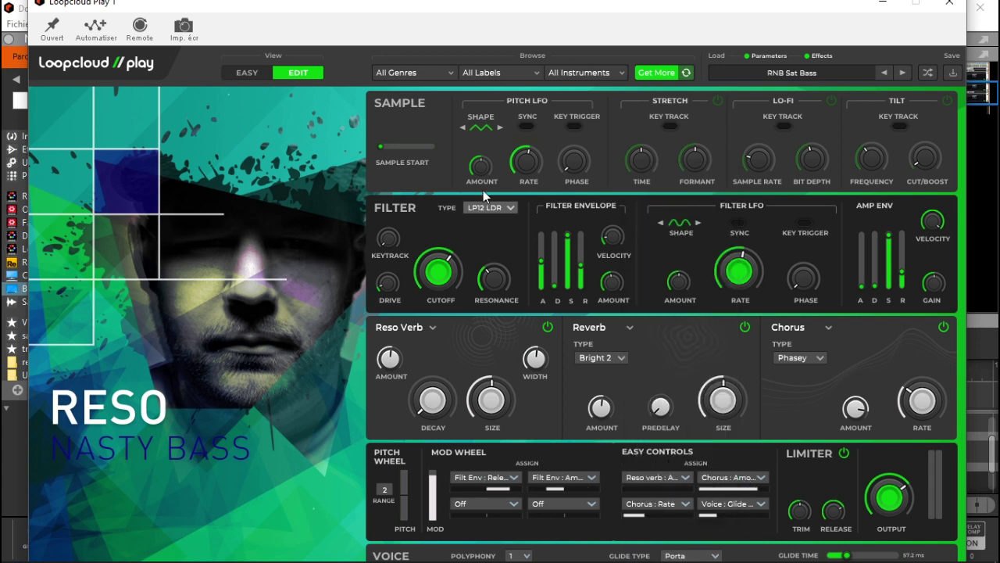
left_click(248, 72)
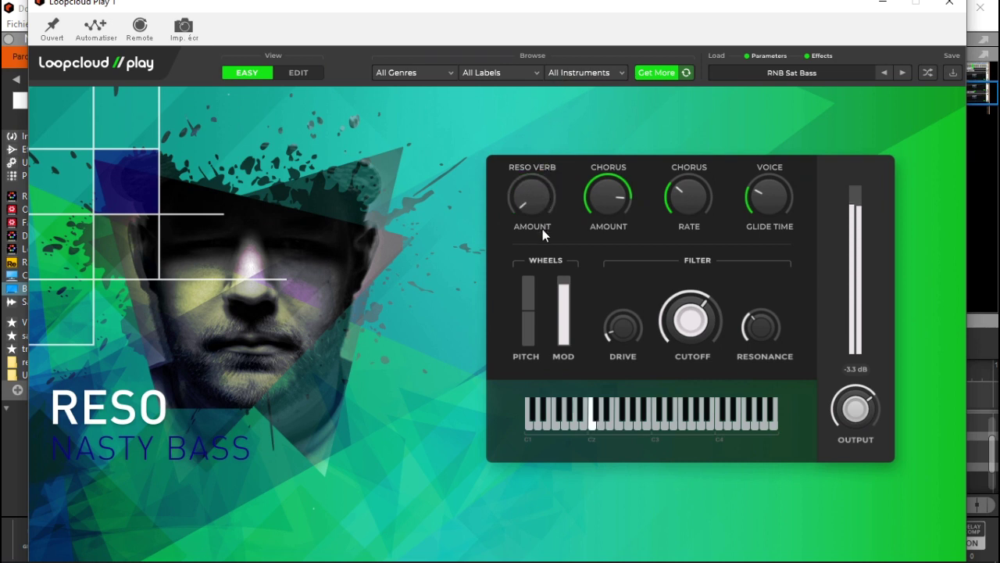
left_click_drag(600, 190, 593, 346)
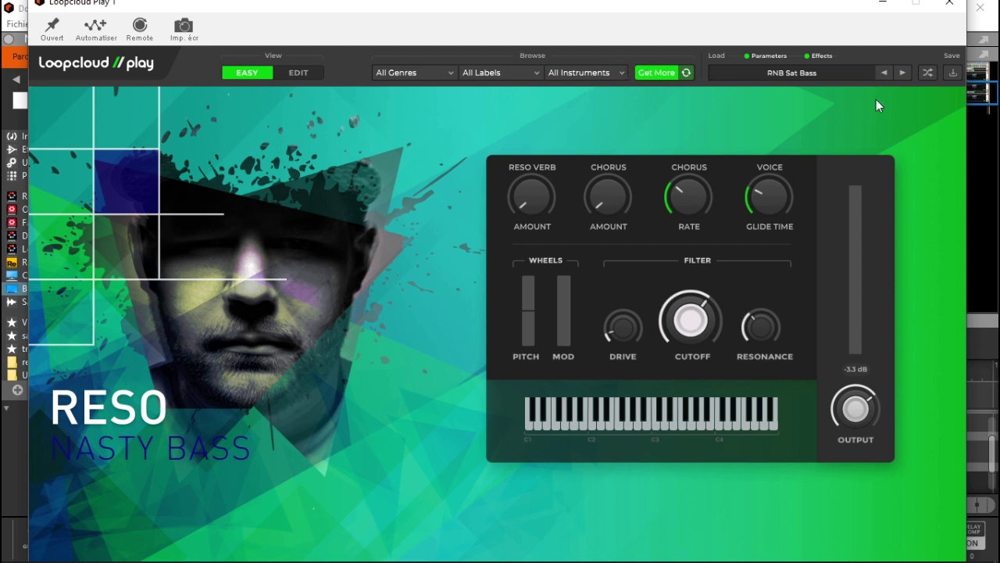
Close the Loopcloud Play window and load the MM_FTT_Hi_Hat_011 sample in the Loopcloud app
left_click(956, 7)
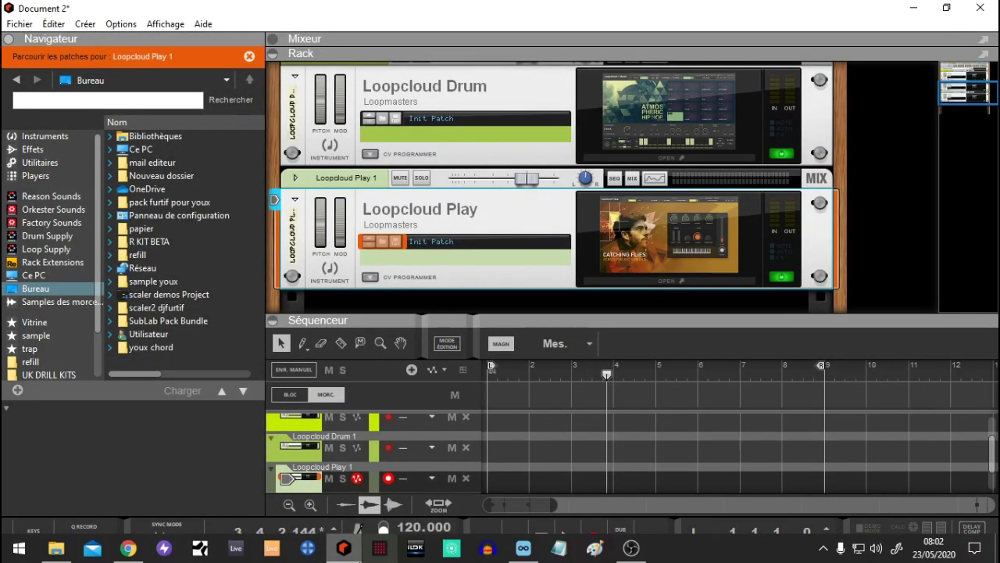
left_click(523, 548)
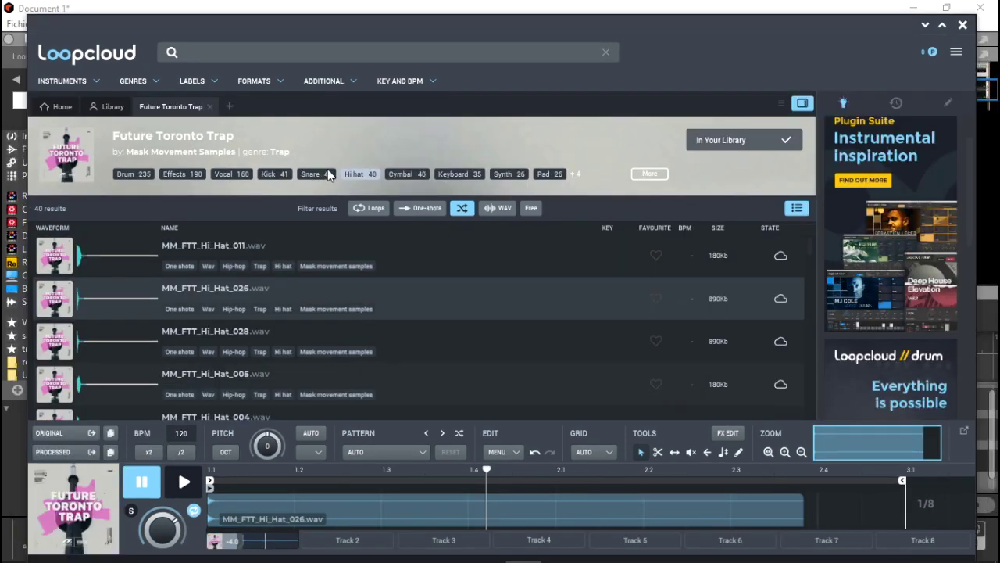
left_click(60, 256)
key("Down")
left_click(58, 254)
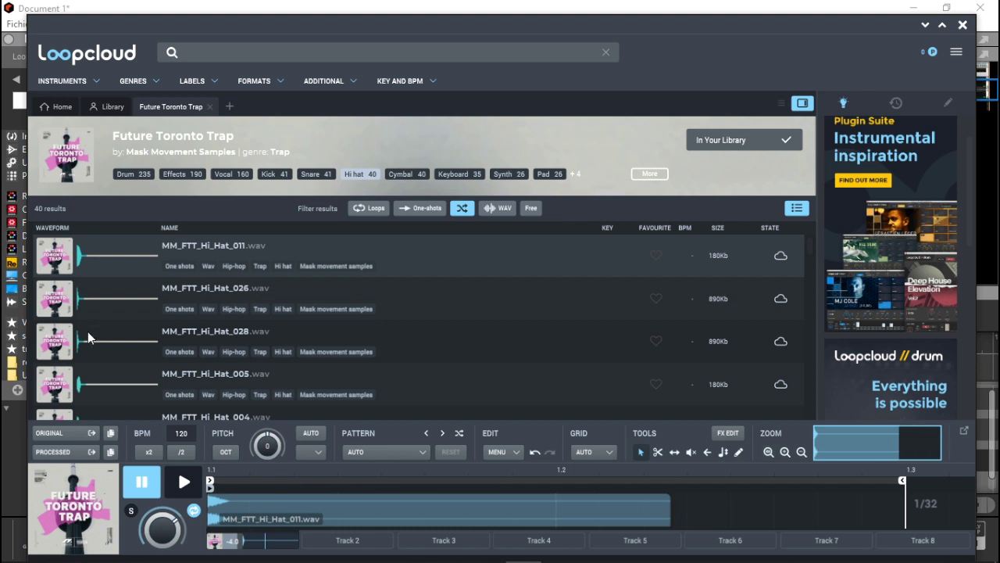
Audition the Future Toronto Trap hi-hat samples one after another, stopping playback on MM_FTT_Hi_Hat_017
left_click(182, 484)
key("Down")
key("Down")
key("Down")
key("Down")
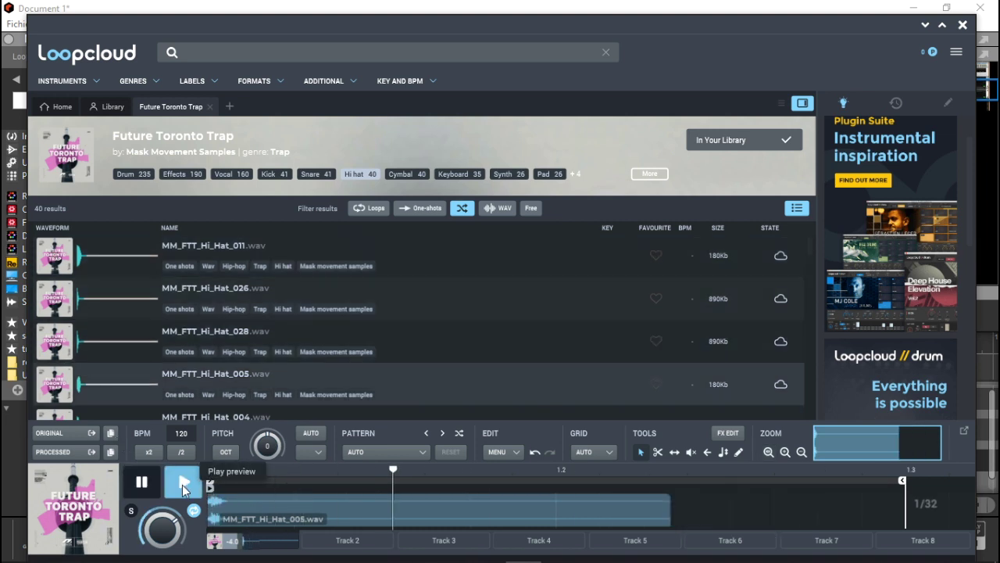
key("Down")
key("Down")
key("Down")
key("Down")
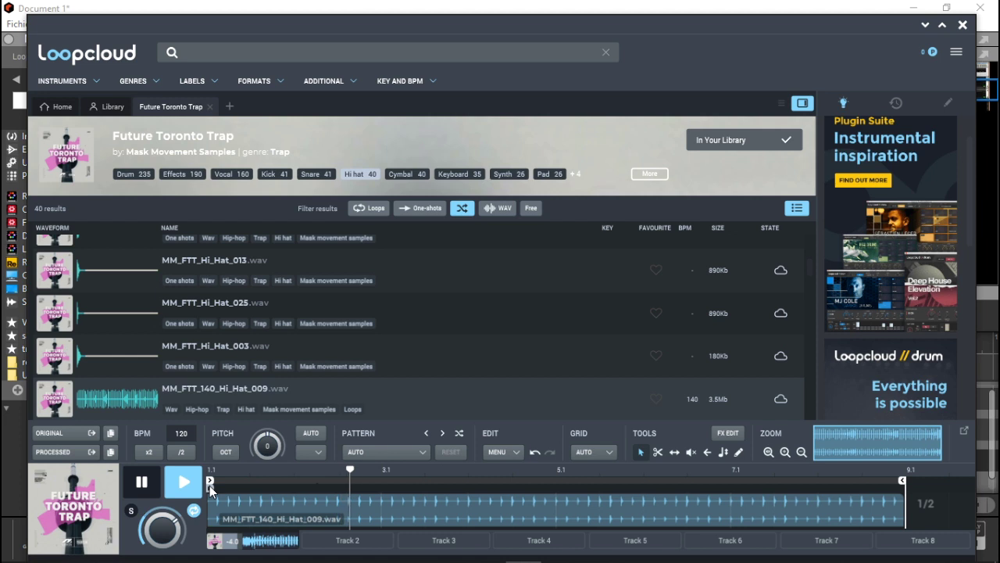
key("Down")
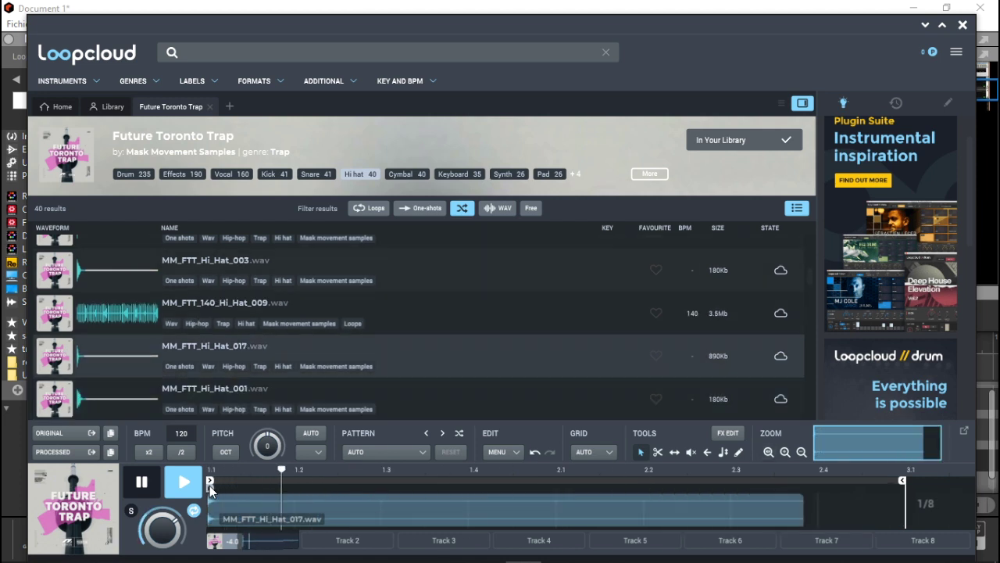
left_click(145, 483)
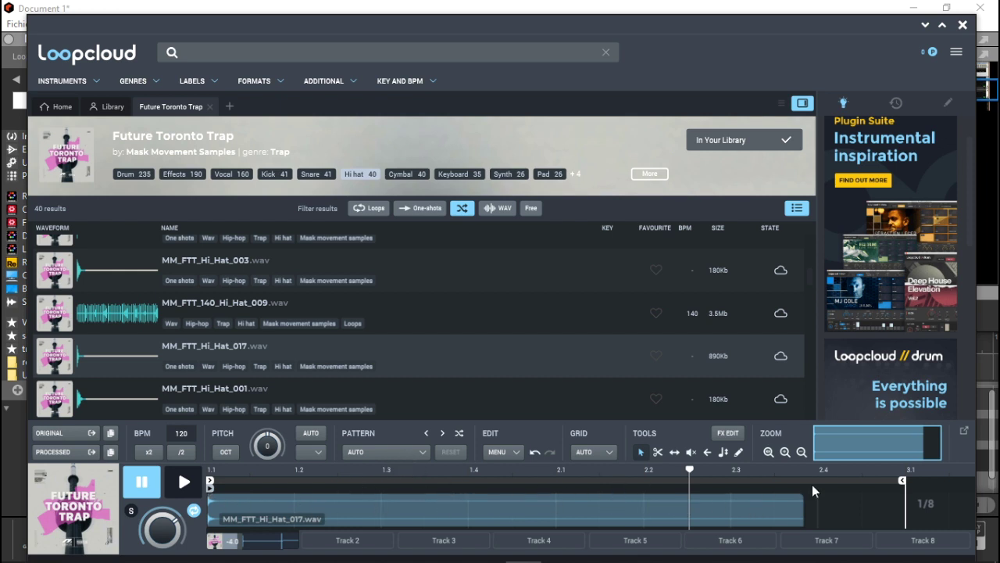
Apply the Trap Hats 1 pattern from Hats and Shakers to the hi-hat sample and preview it
left_click(423, 452)
mouse_move(401, 386)
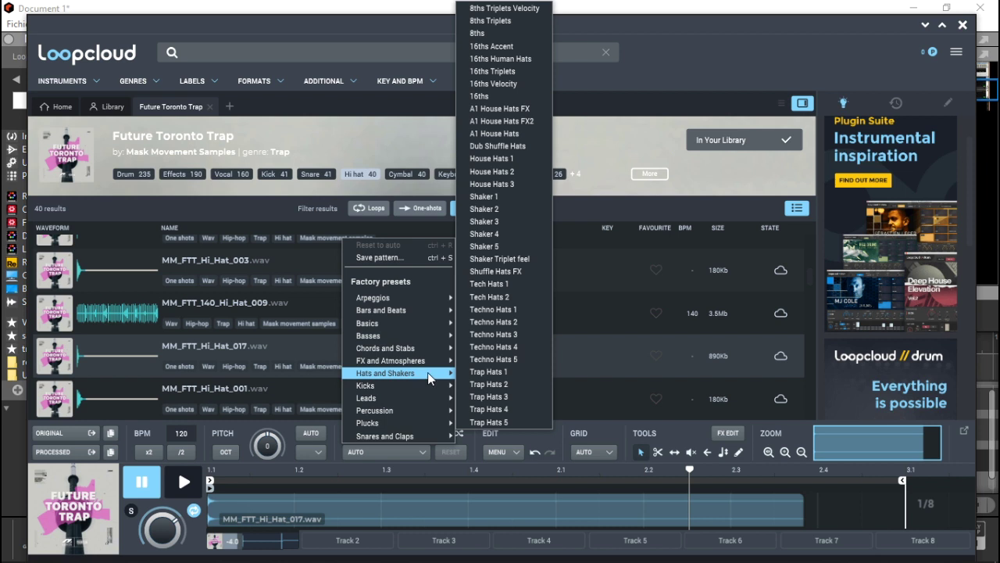
left_click(498, 374)
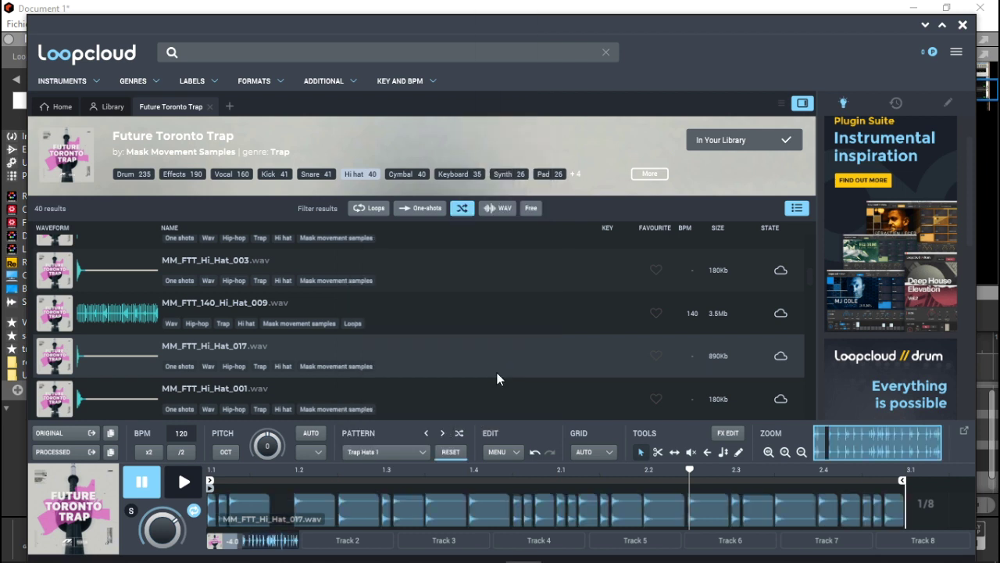
key("space")
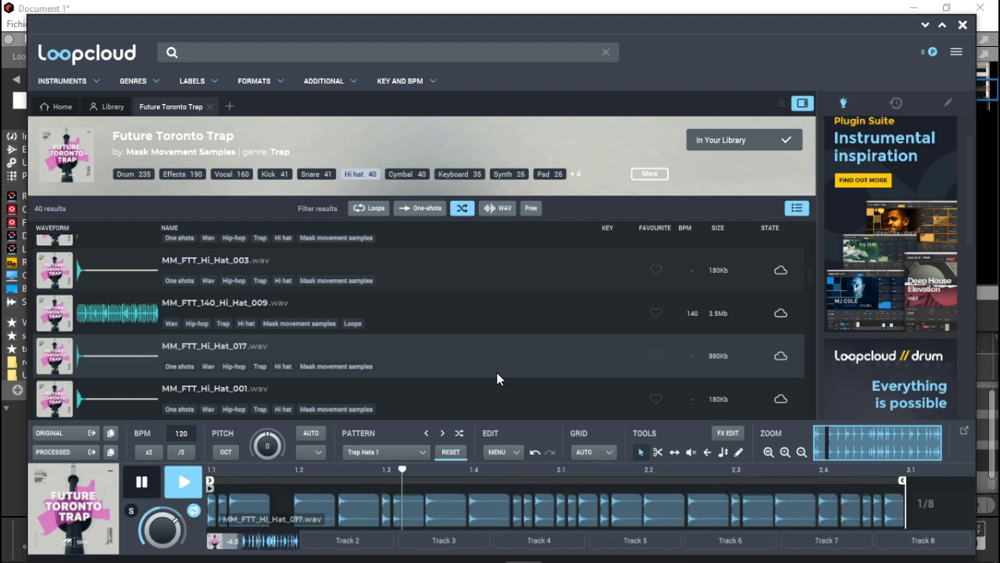
key("space")
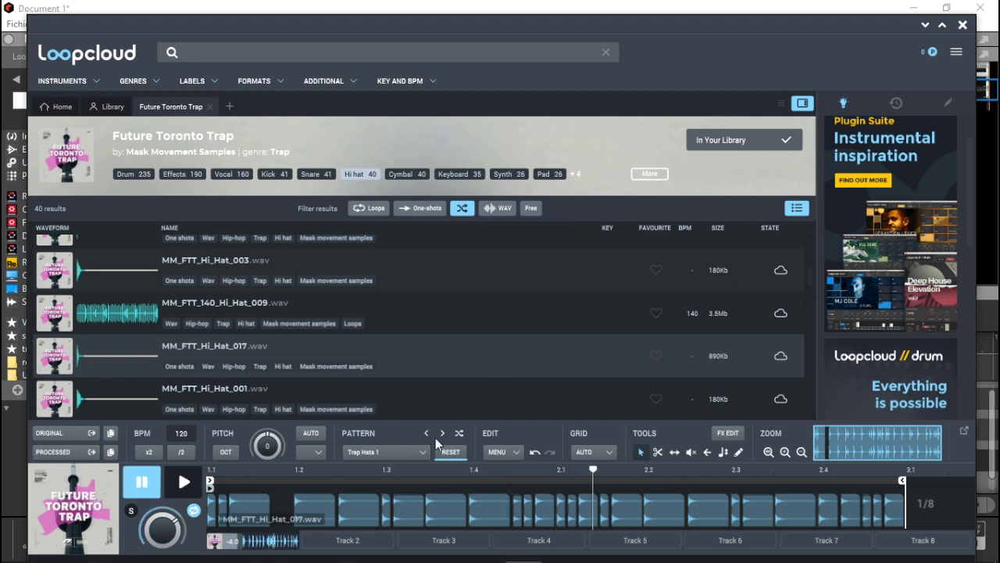
Change the hi-hat pattern to Trap Hats 2 and preview it
left_click(442, 433)
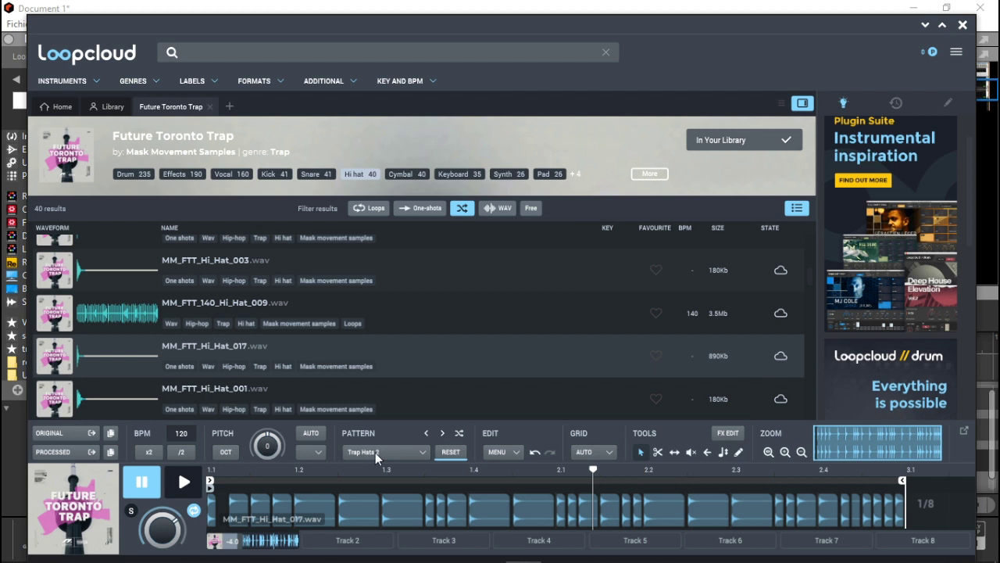
key("space")
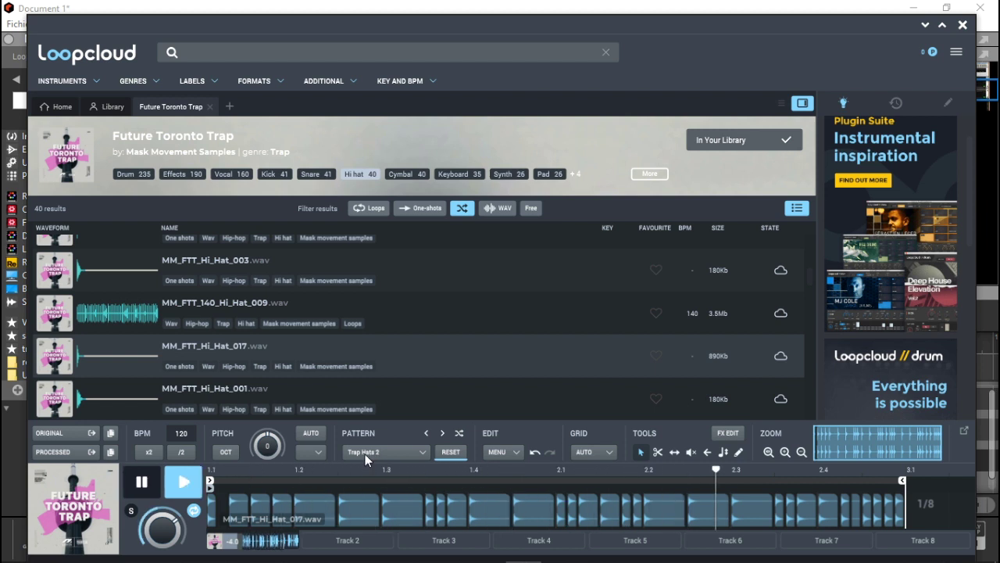
key("space")
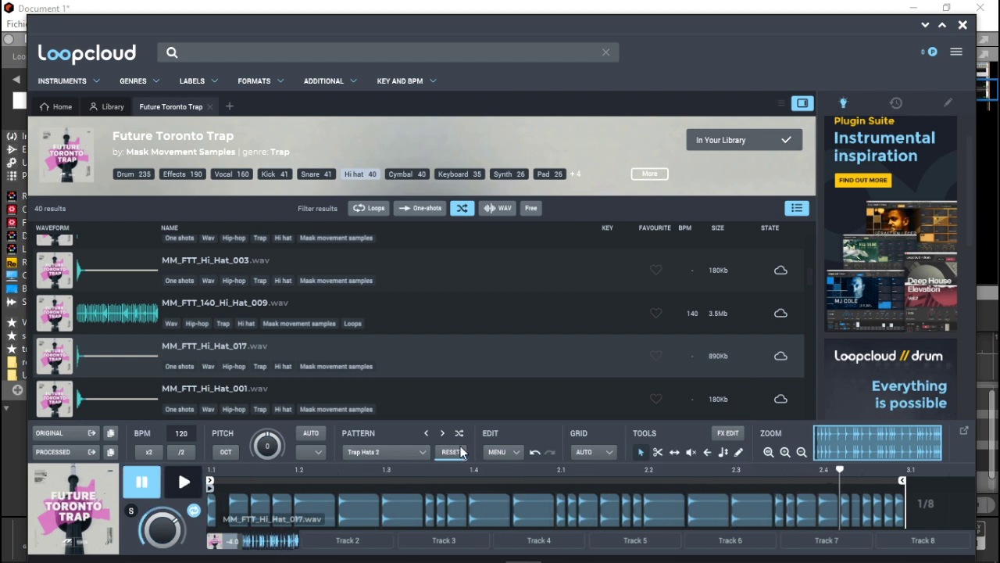
Add the moving Panner effect preset "1 bar smooth med" to the hi-hat track
left_click(718, 431)
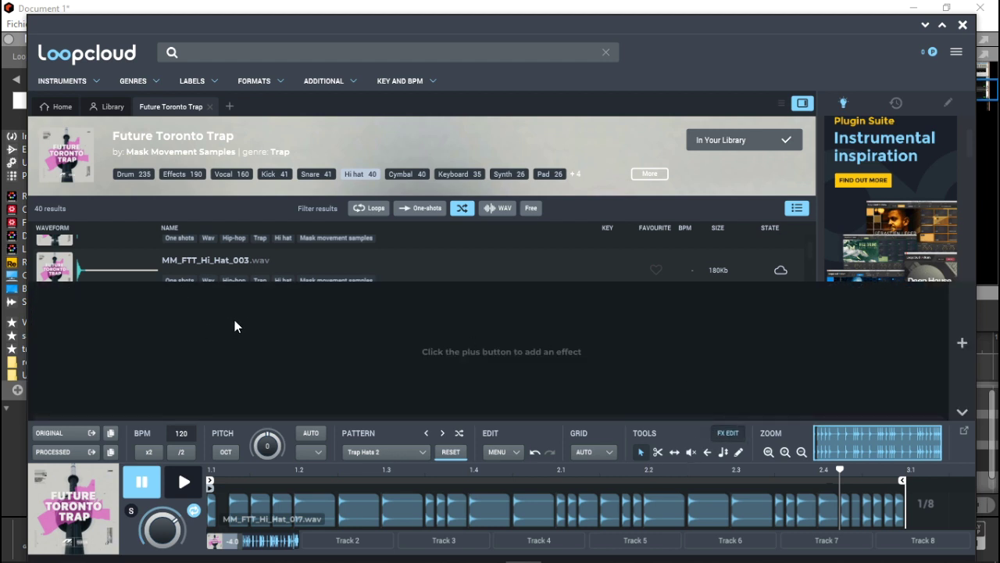
left_click(962, 343)
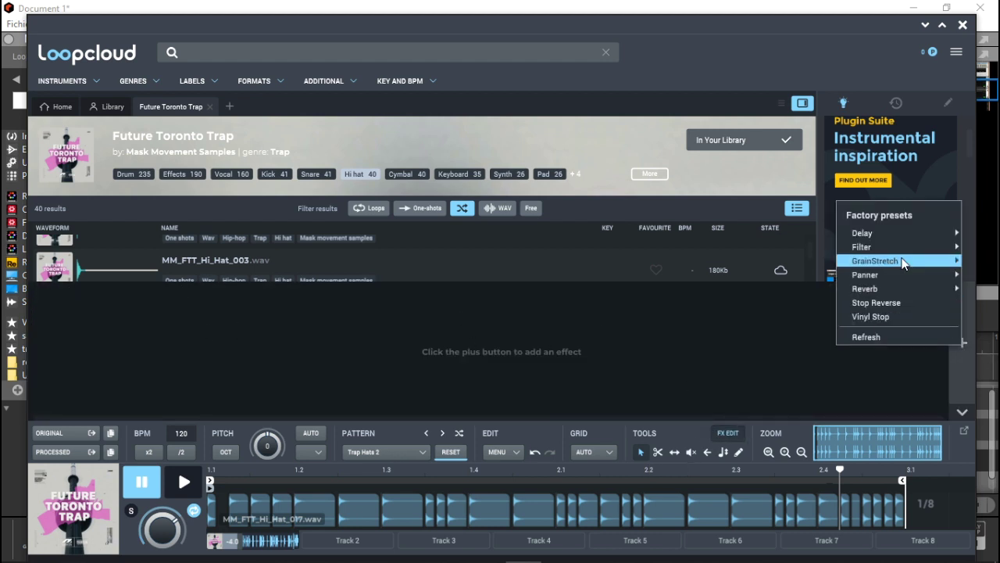
mouse_move(886, 271)
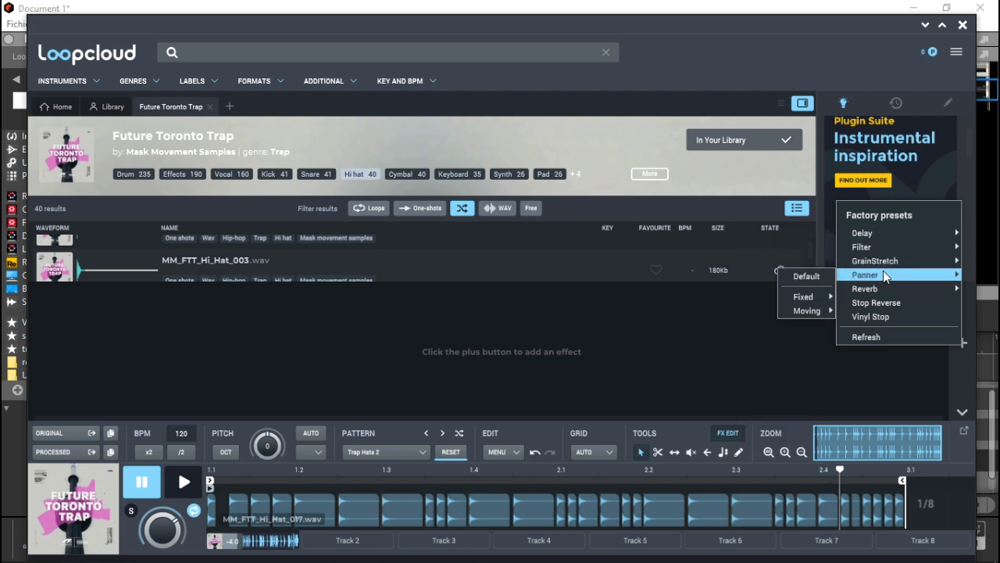
mouse_move(811, 312)
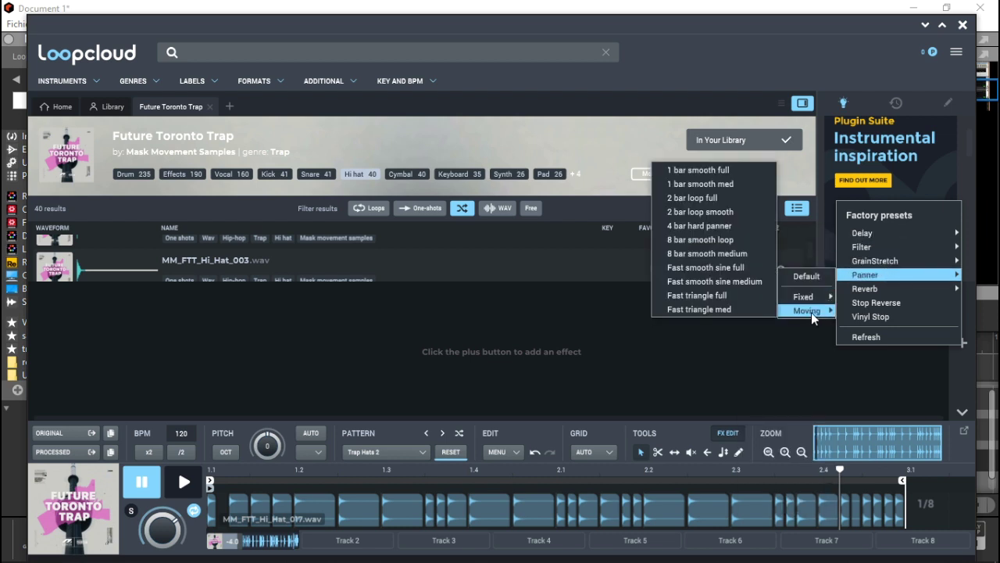
left_click(719, 186)
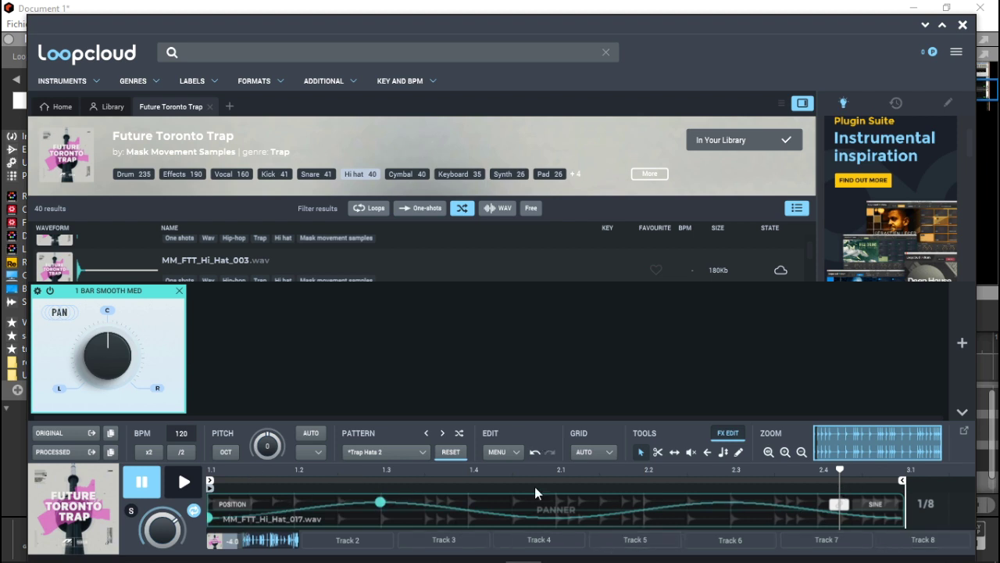
Nudge the panner's position automation point slightly and preview the hi-hat pattern with the panning
mouse_move(380, 501)
left_mouse_down()
mouse_move(378, 512)
mouse_move(381, 501)
left_mouse_up()
key("space")
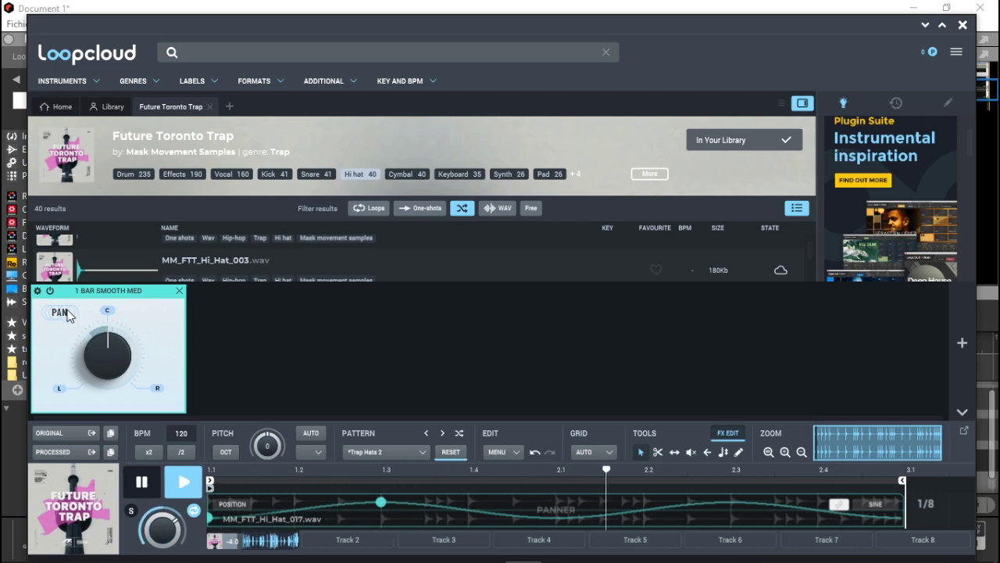
key("space")
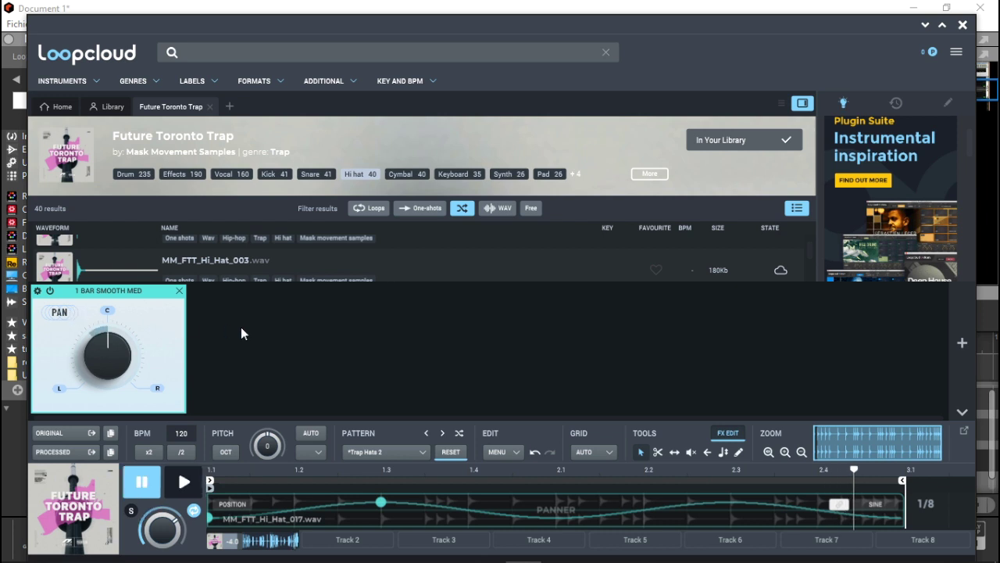
Select Track 2, filter the pack to snares, and load MM_FTT_Snare_022 on it
left_click(328, 541)
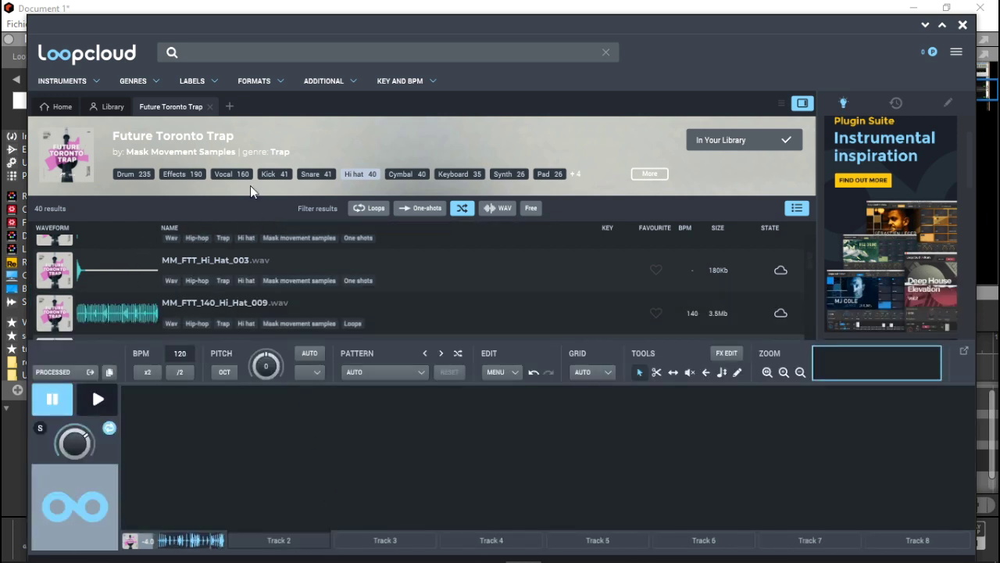
left_click(314, 173)
left_click(131, 247)
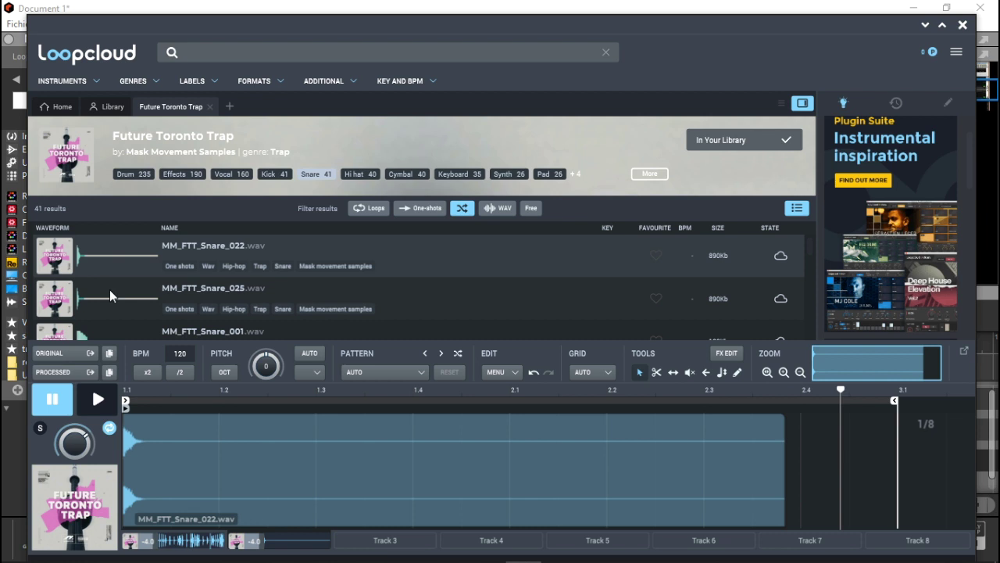
Audition the snare samples on Track 2, stopping playback on MM_FTT_Snare_018
left_click(99, 400)
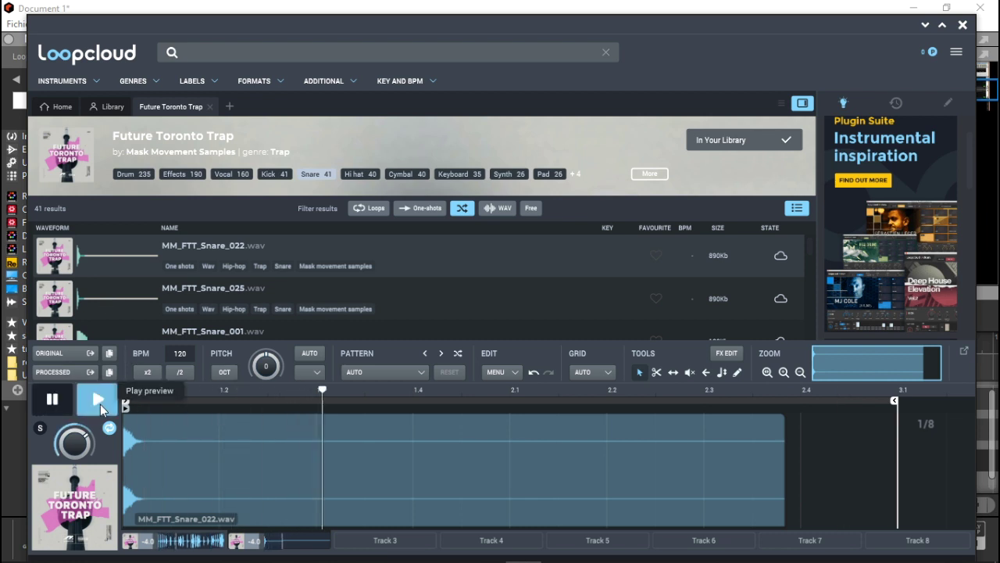
key("Down")
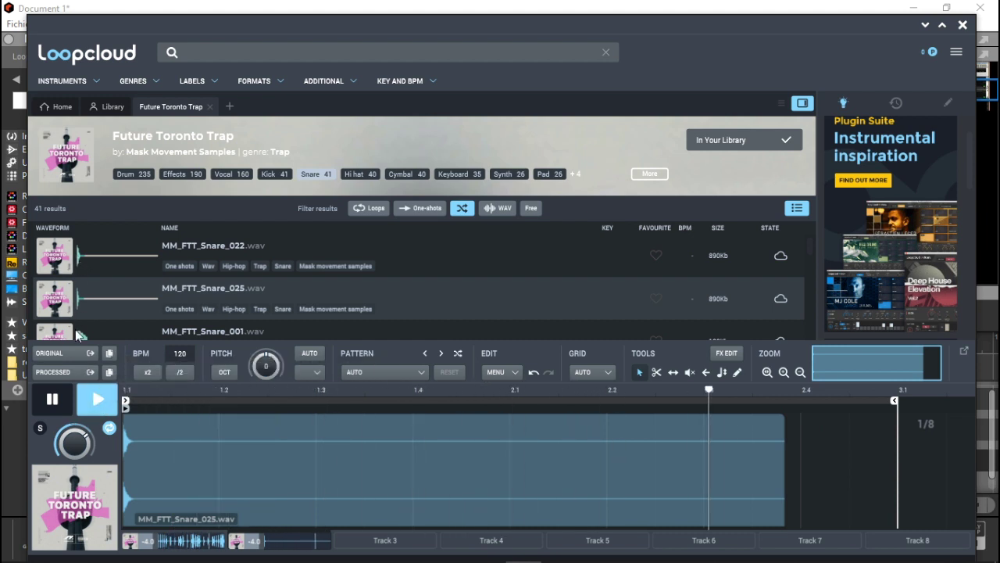
key("Down")
key("Down")
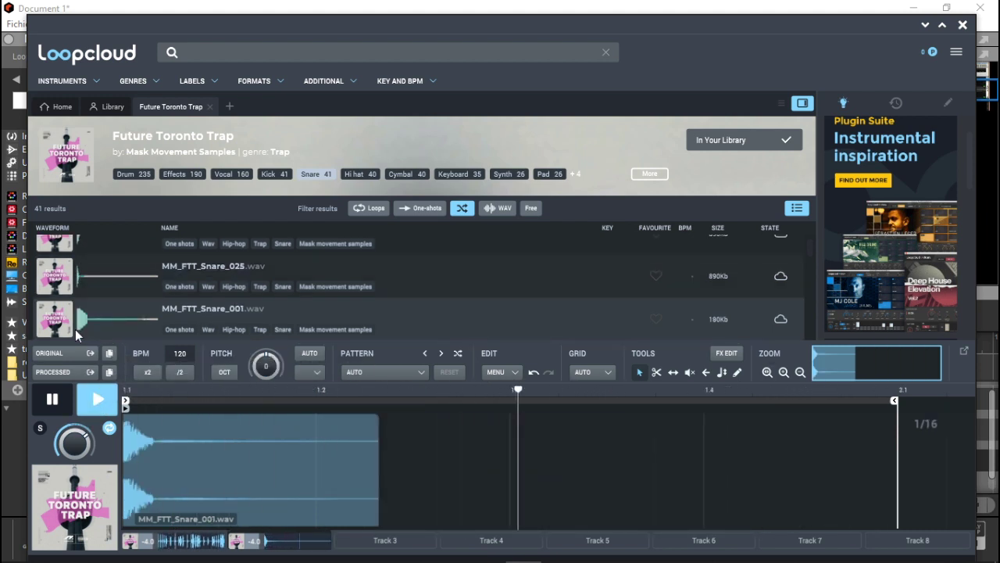
key("Down")
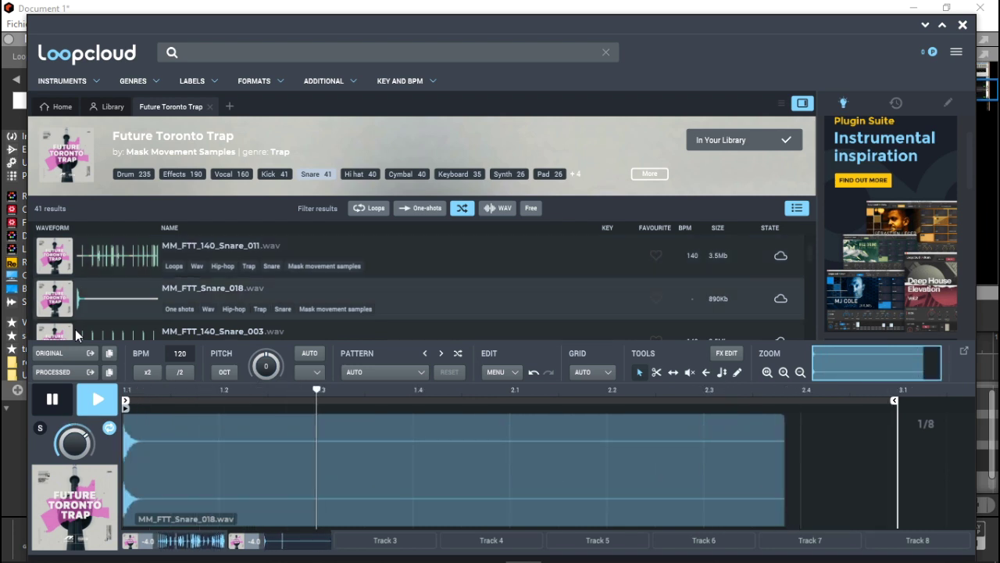
key("space")
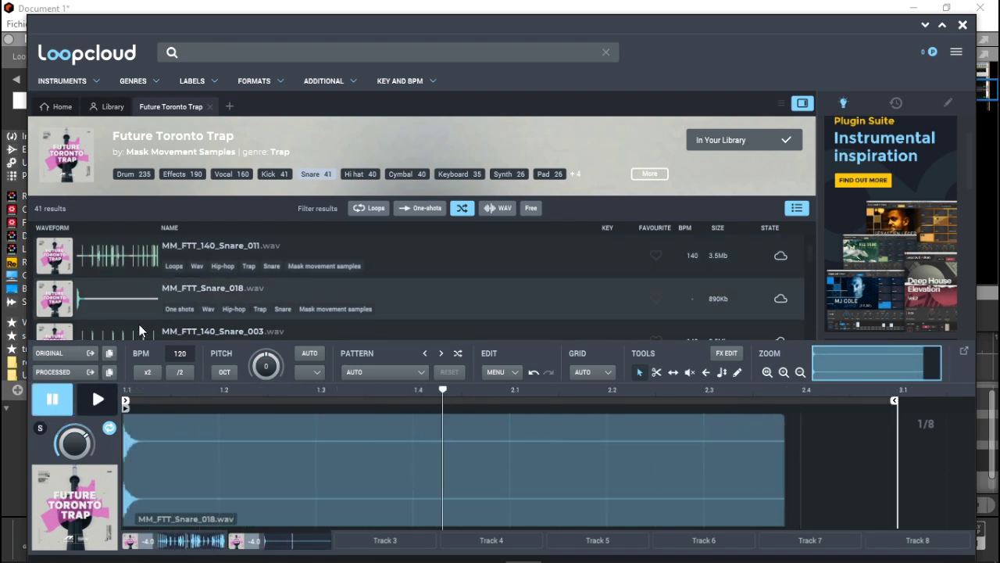
Apply the Trap Snares 2 pattern from Snares and Claps to the snare sample on Track 2
left_click(418, 371)
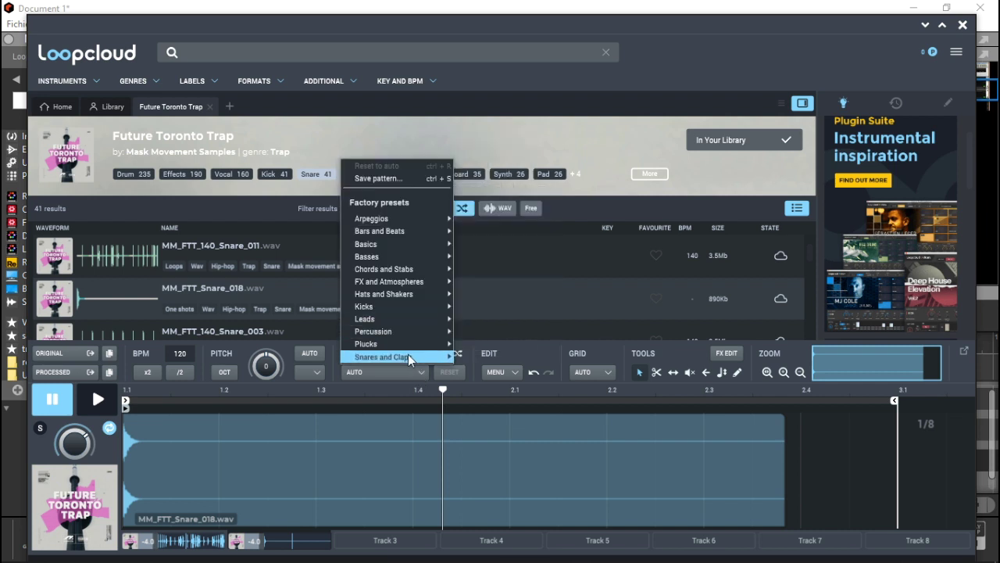
mouse_move(451, 355)
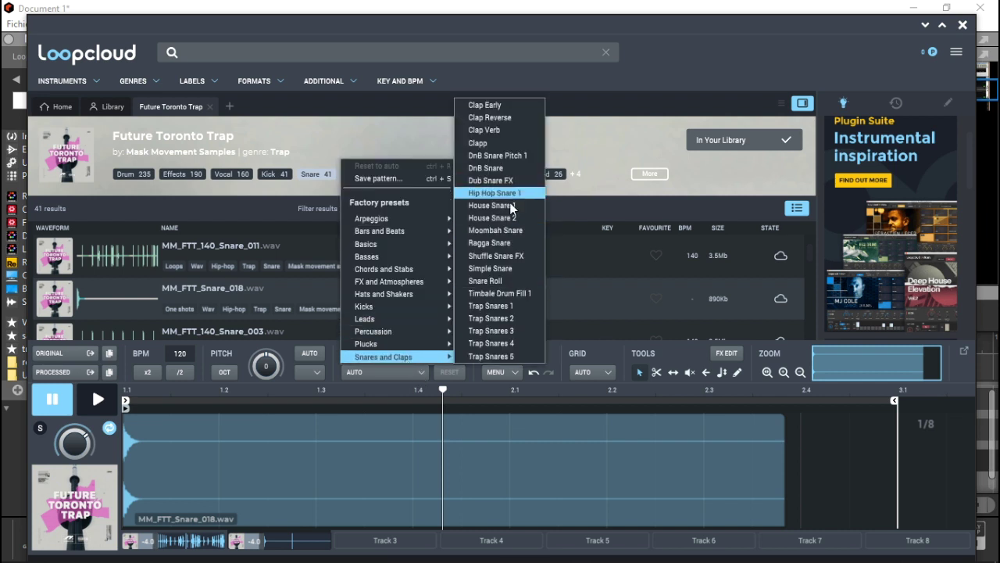
left_click(509, 320)
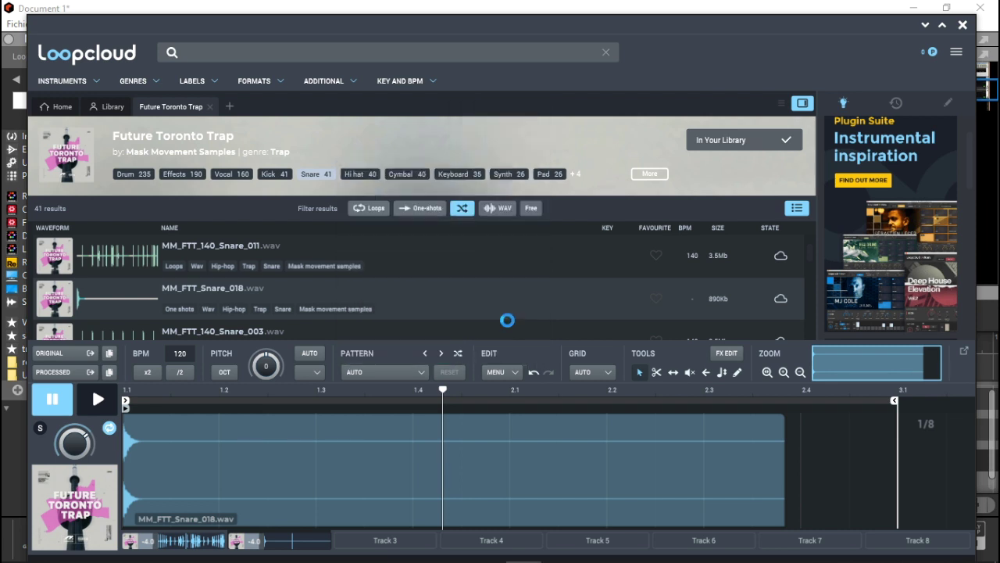
Preview the snare pattern with the hi-hats and lower Track 2's volume to -11.0
key("space")
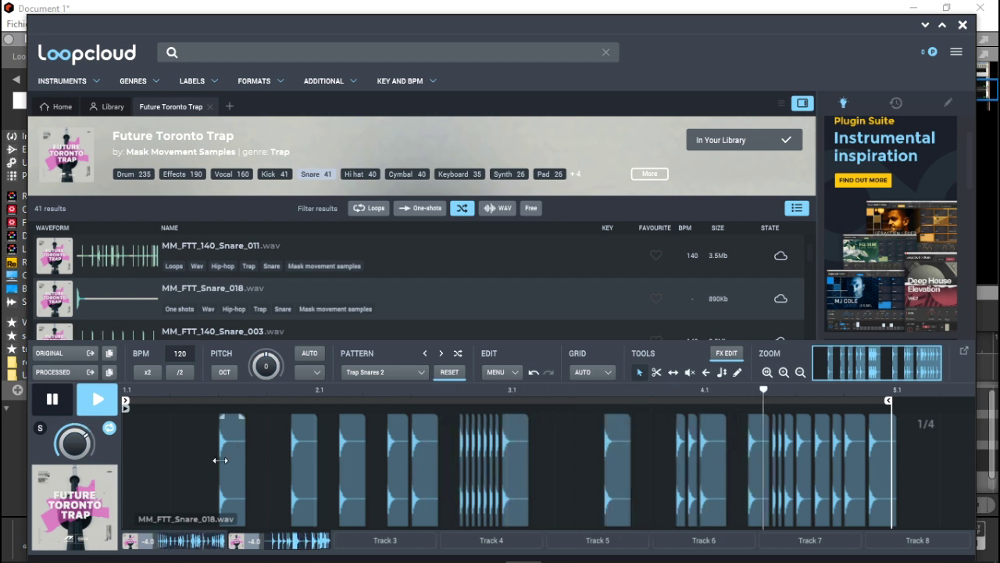
key("space")
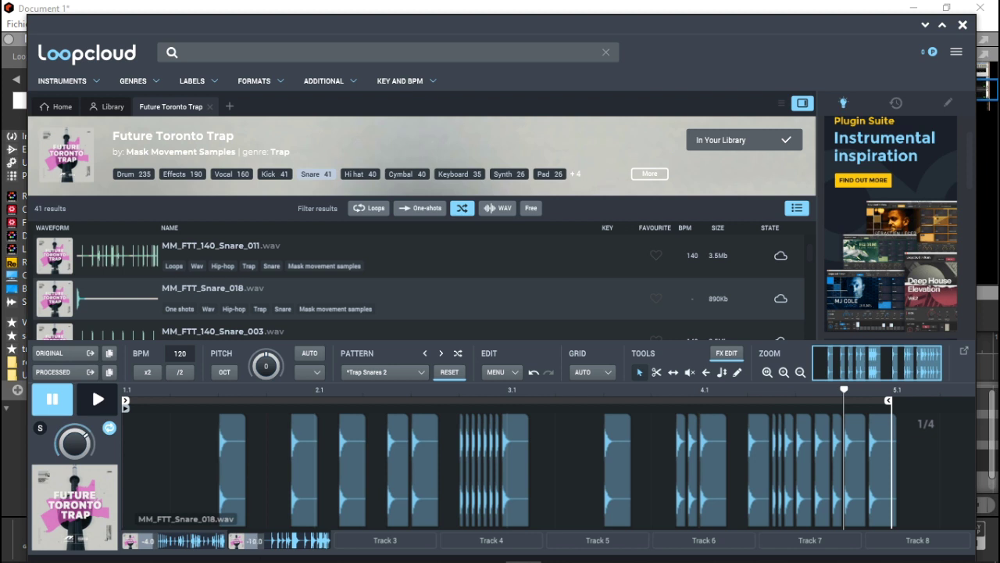
key("space")
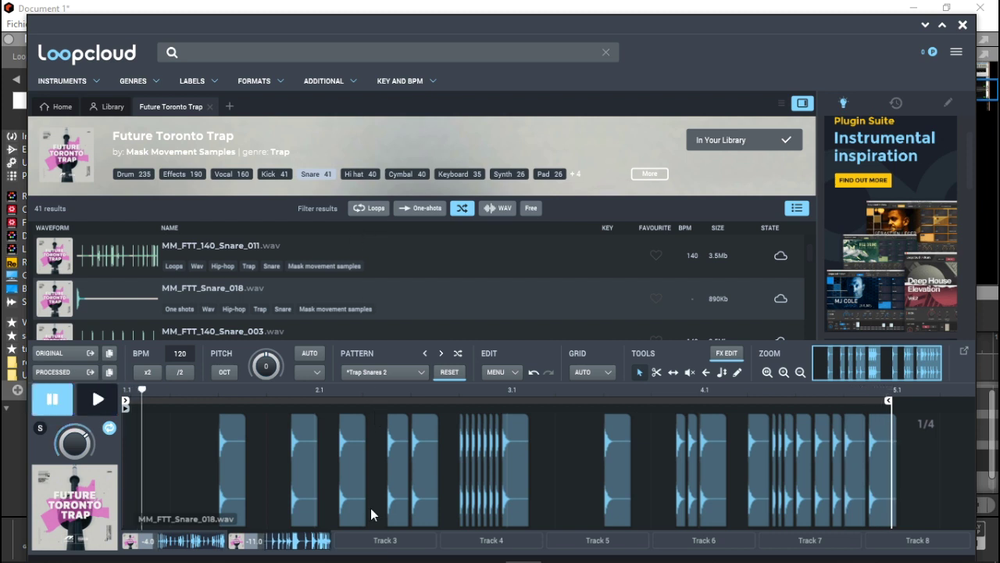
Select Track 3, filter the pack to kicks, and audition the samples on it, ending with MM_FTT_Kick_001
left_click(374, 541)
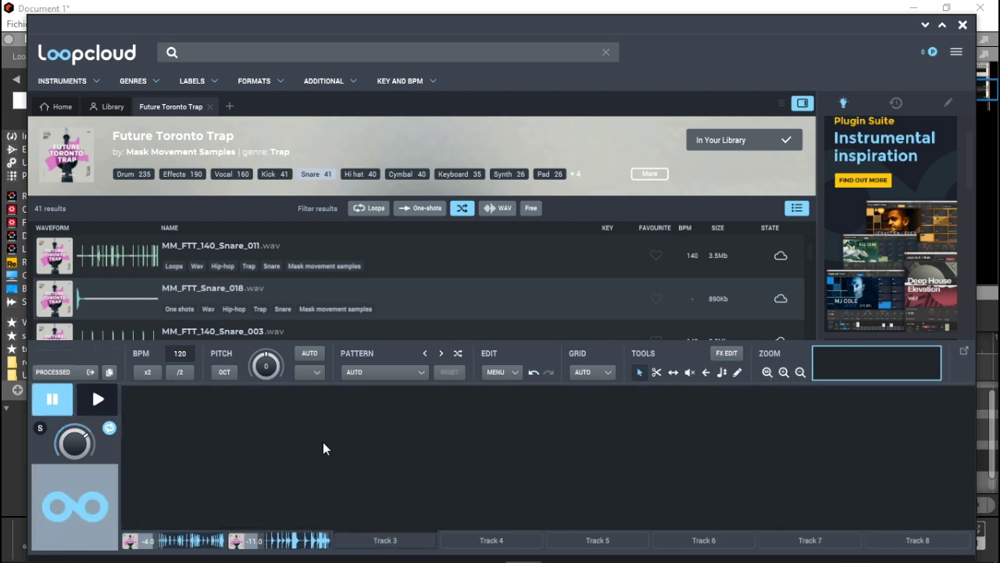
left_click(266, 173)
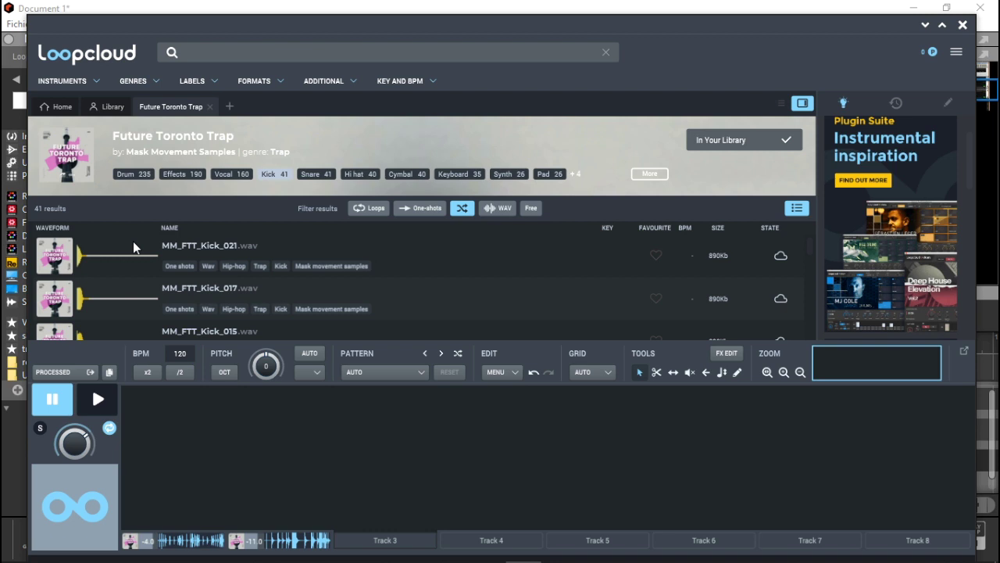
left_click(102, 252)
left_click(98, 398)
left_click(104, 302)
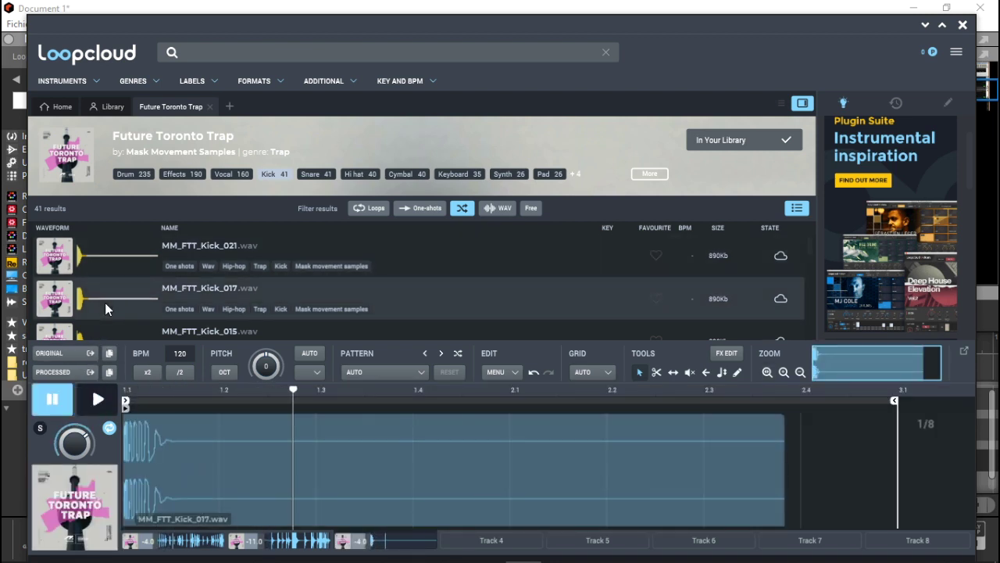
left_click(108, 324)
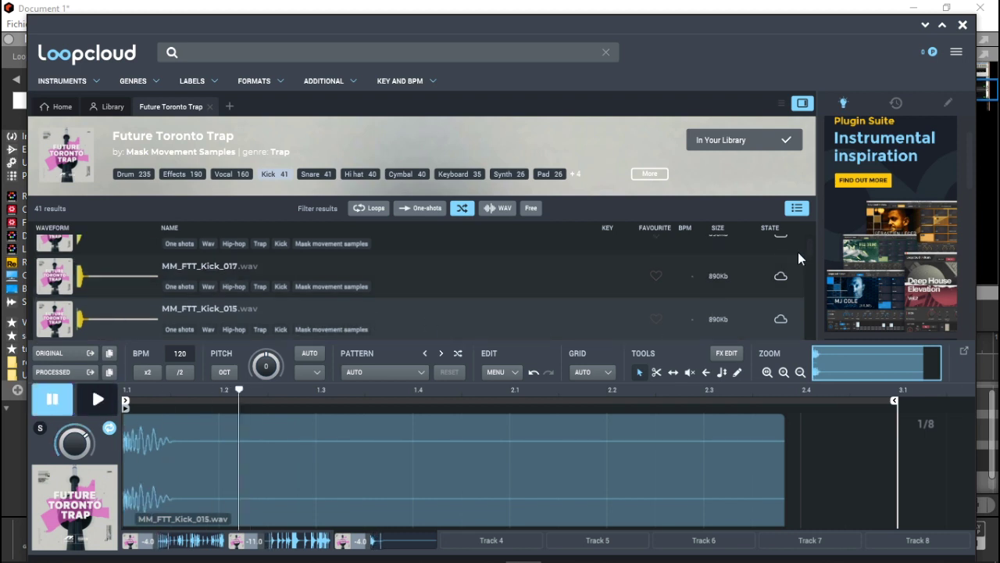
left_click_drag(806, 249, 807, 252)
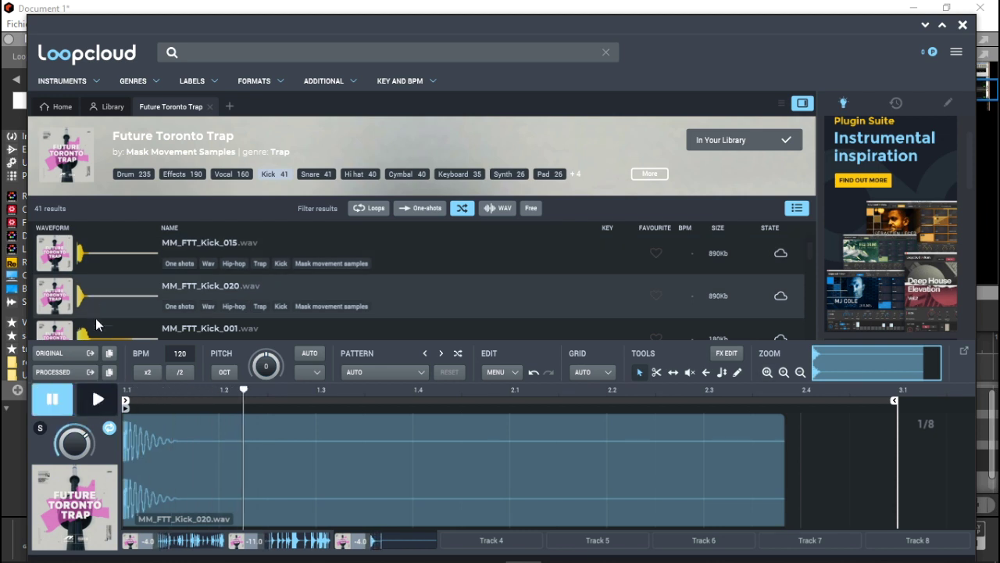
left_click(93, 329)
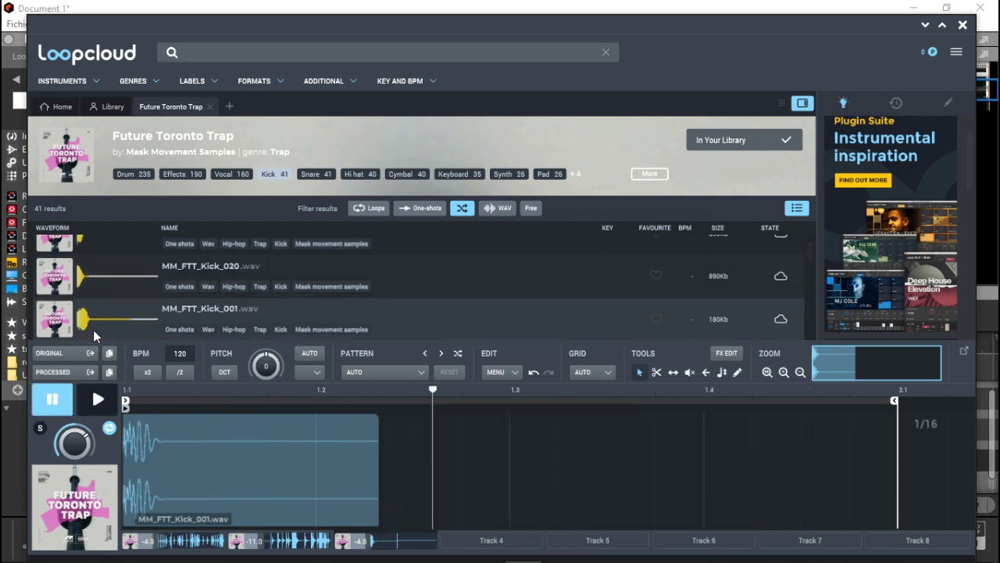
Preview the Trap Kicks 1 and 2 patterns from Kicks on Track 3, settling on Trap Kicks 3
left_click(417, 373)
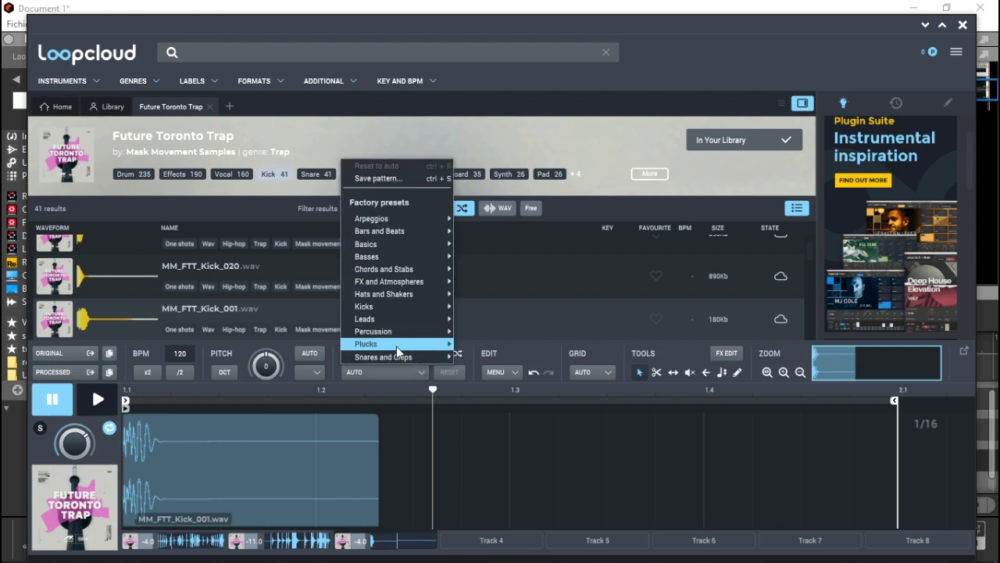
mouse_move(377, 308)
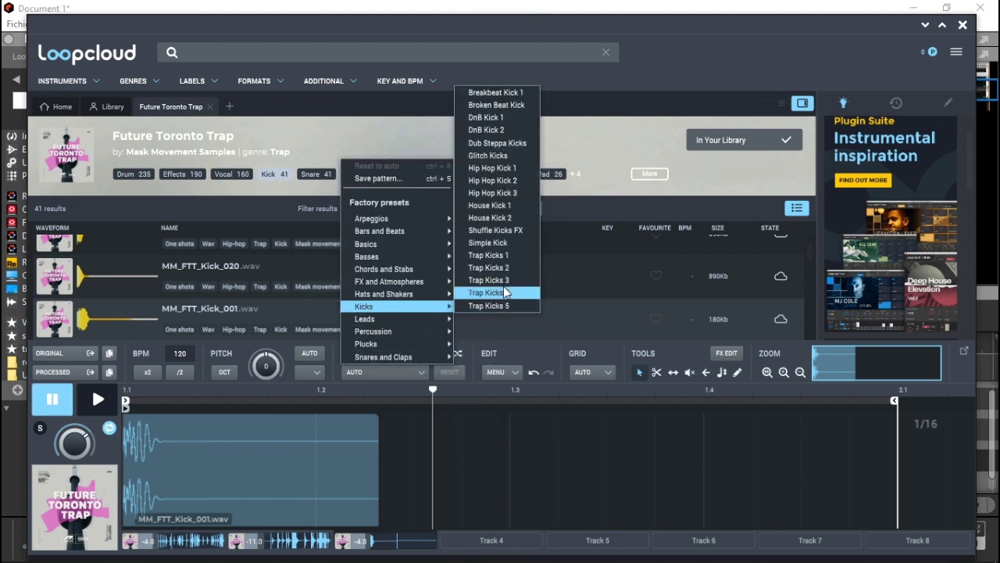
left_click(521, 254)
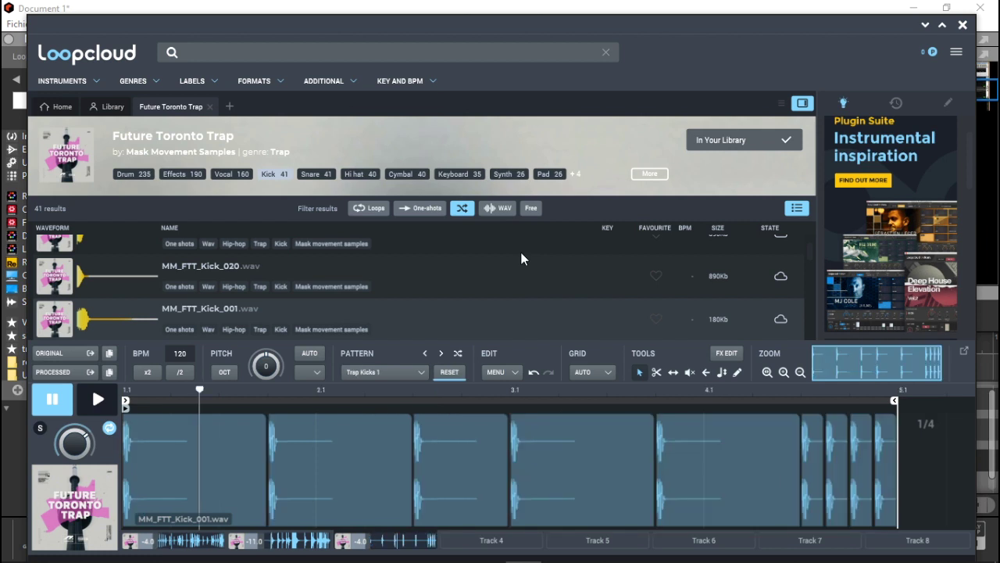
key("space")
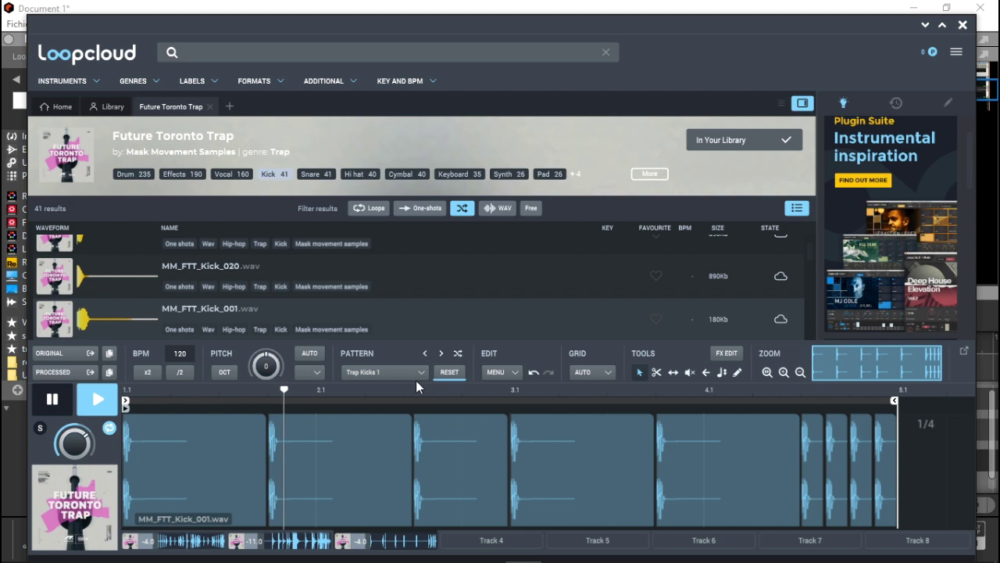
left_click(443, 355)
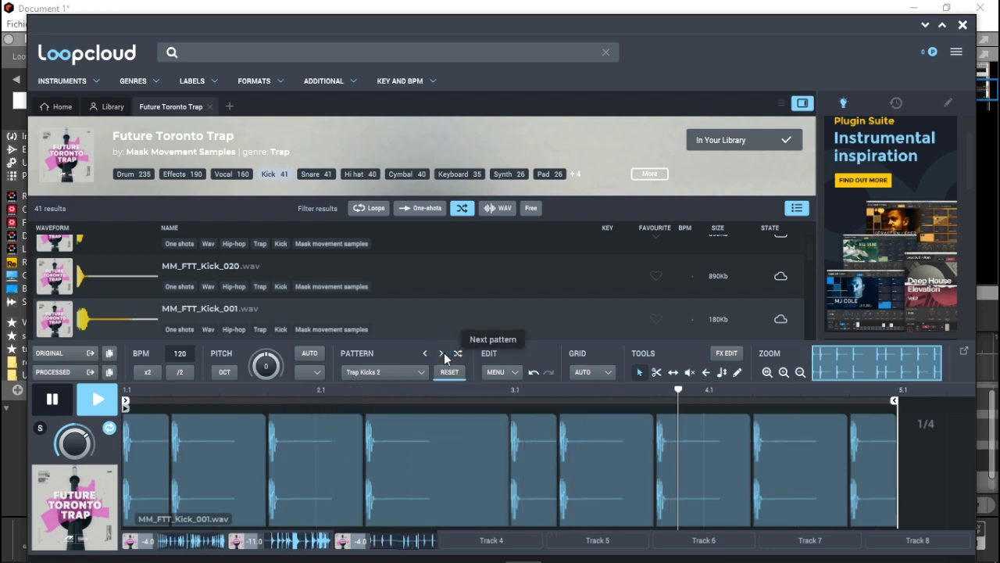
left_click(442, 355)
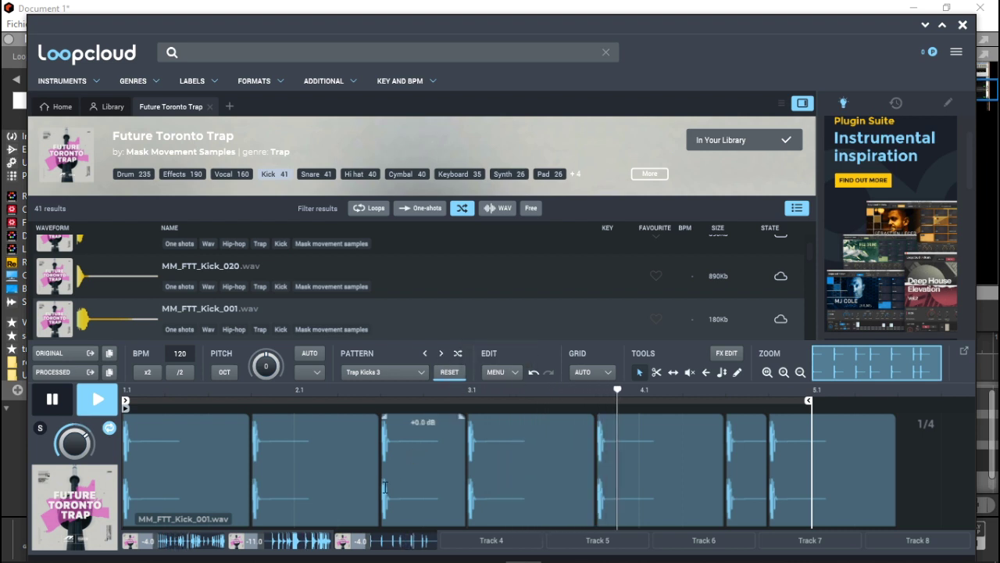
key("space")
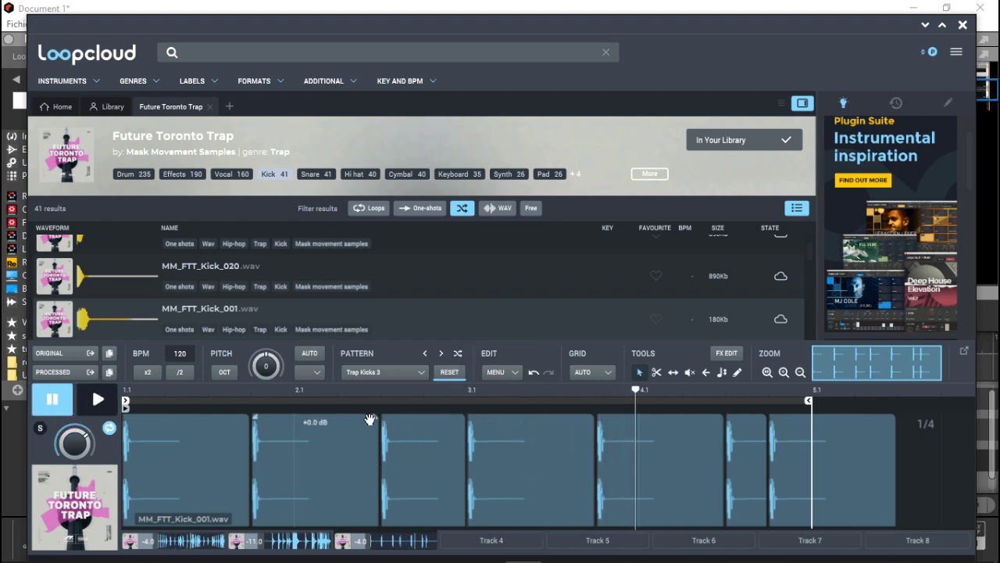
Shorten the longer kick slices on Track 3 to one 1/4 grid step each, leaving gaps between the hits
left_click(375, 459)
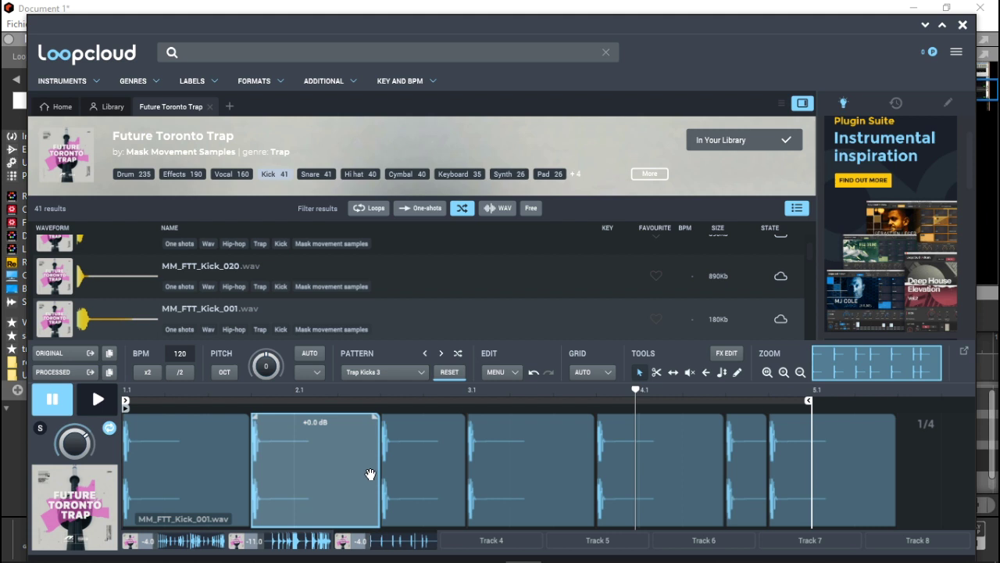
left_click_drag(380, 469, 300, 475)
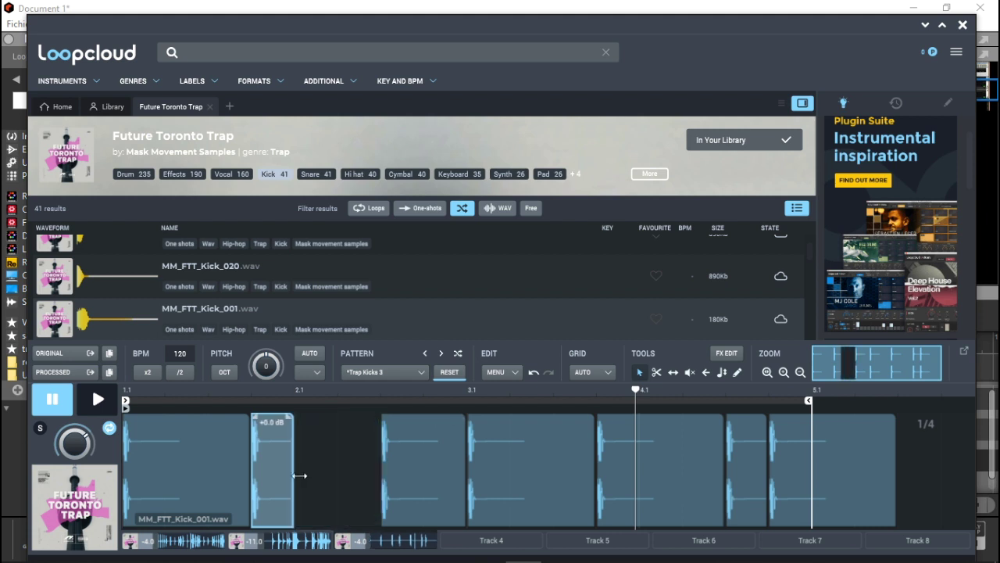
left_click(219, 471)
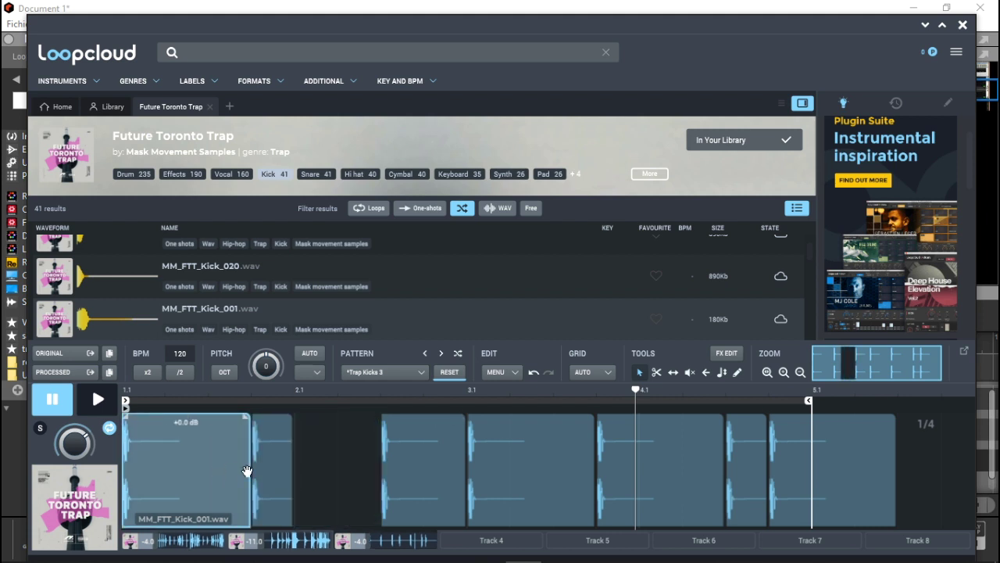
left_click_drag(249, 471, 155, 467)
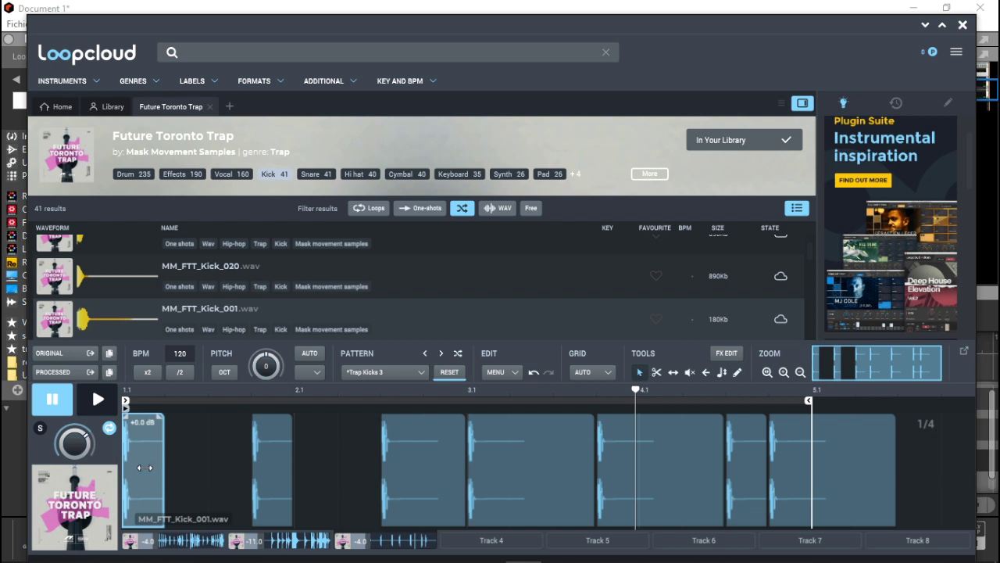
left_click(436, 481)
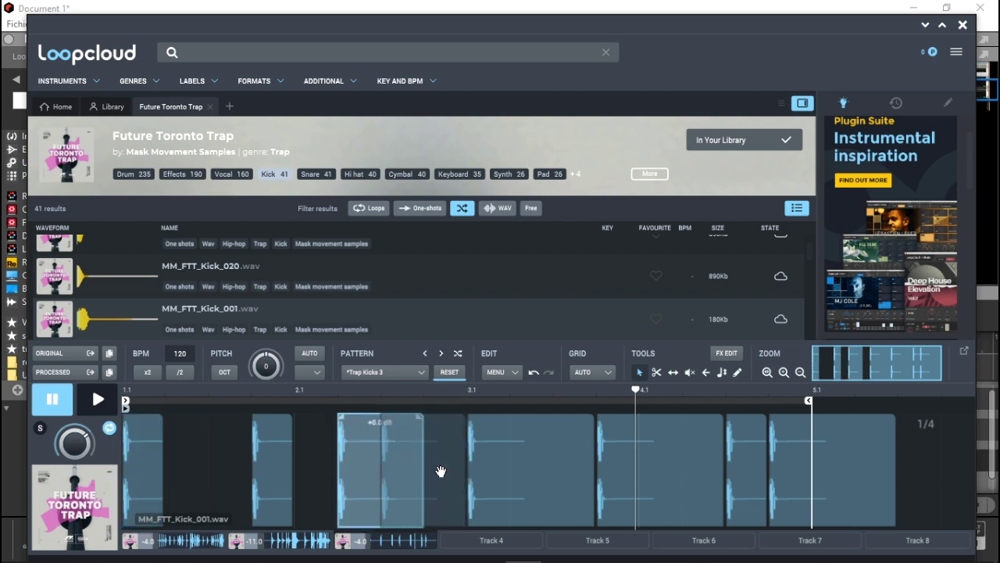
left_click_drag(465, 466, 434, 467)
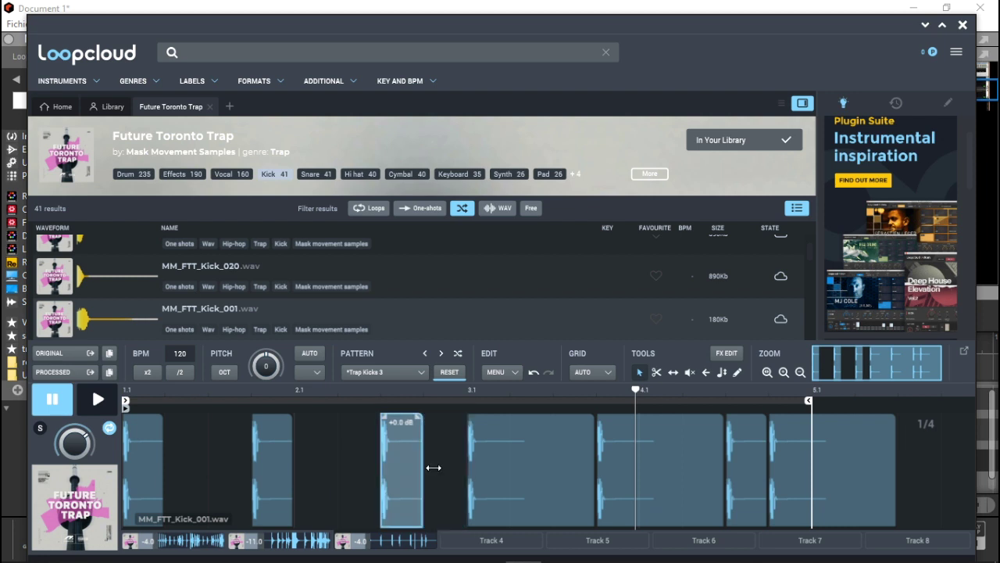
left_click(558, 460)
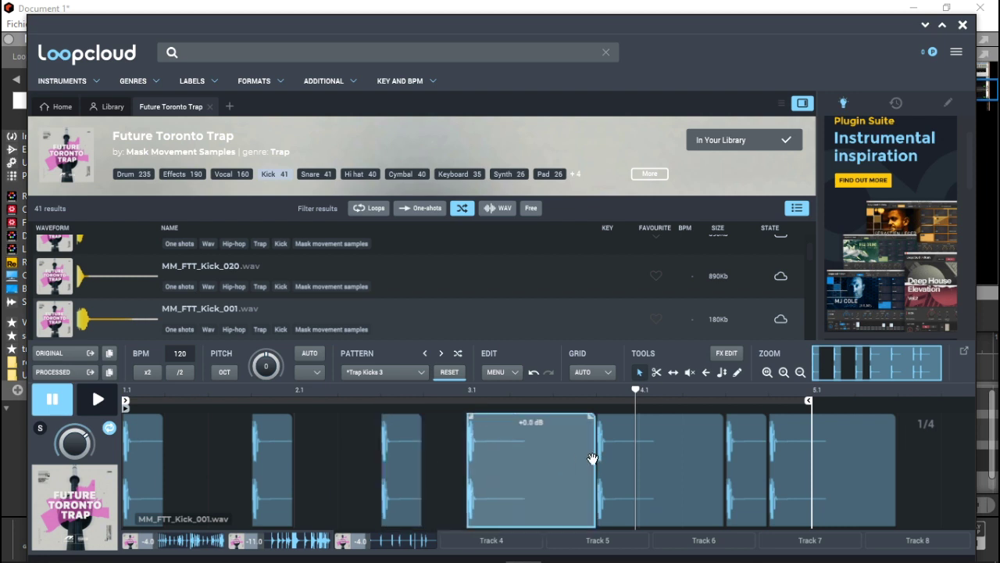
left_click_drag(596, 461, 516, 465)
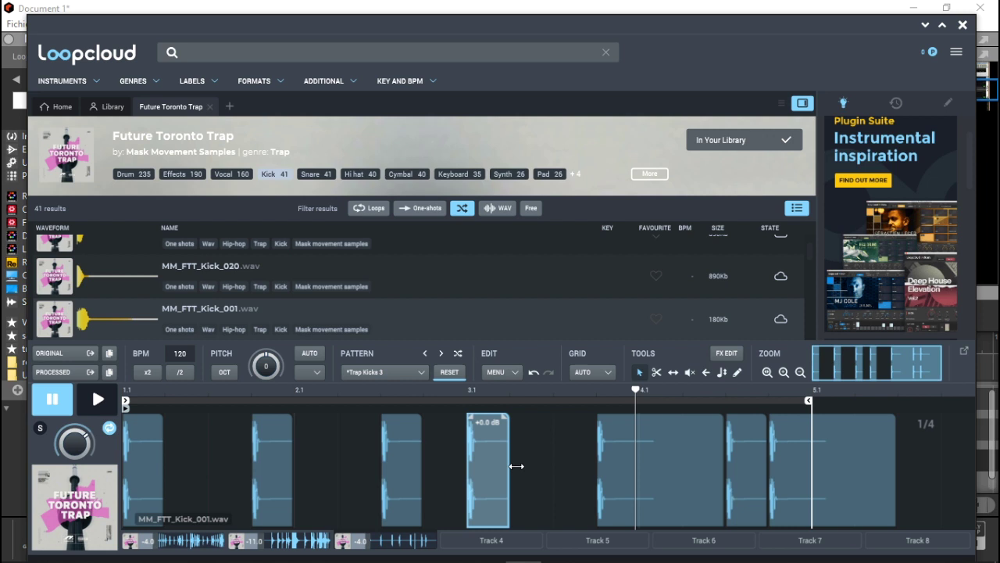
left_click(686, 461)
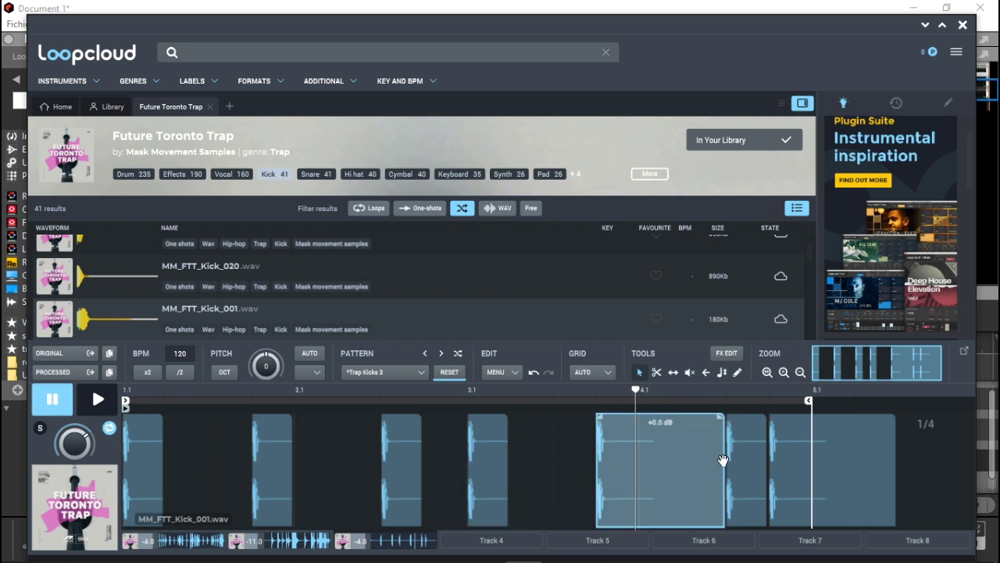
left_click_drag(724, 462, 639, 466)
left_click(827, 455)
left_click_drag(896, 459, 804, 462)
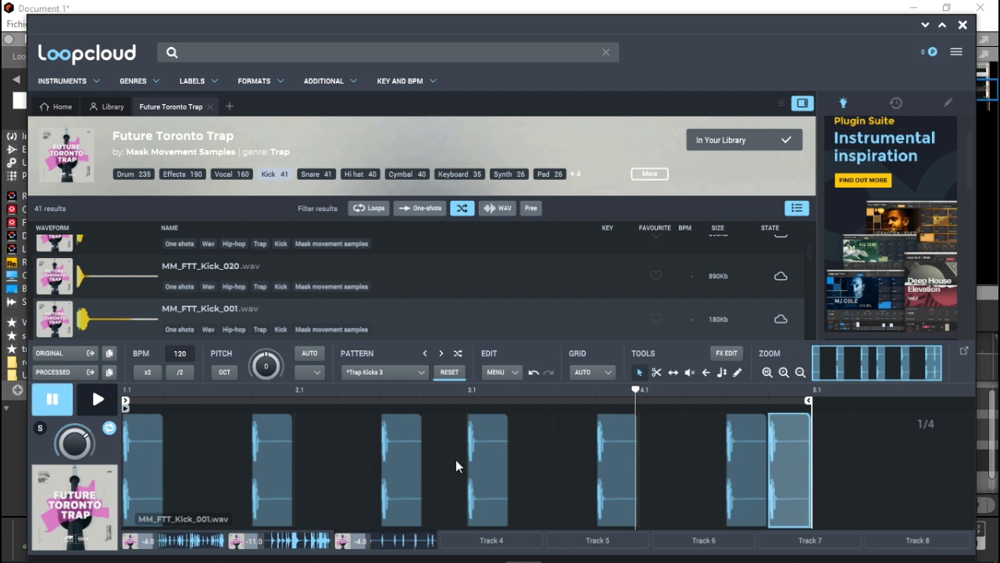
Move the third kick slice on Track 3 one grid step earlier and preview the pattern
key("space")
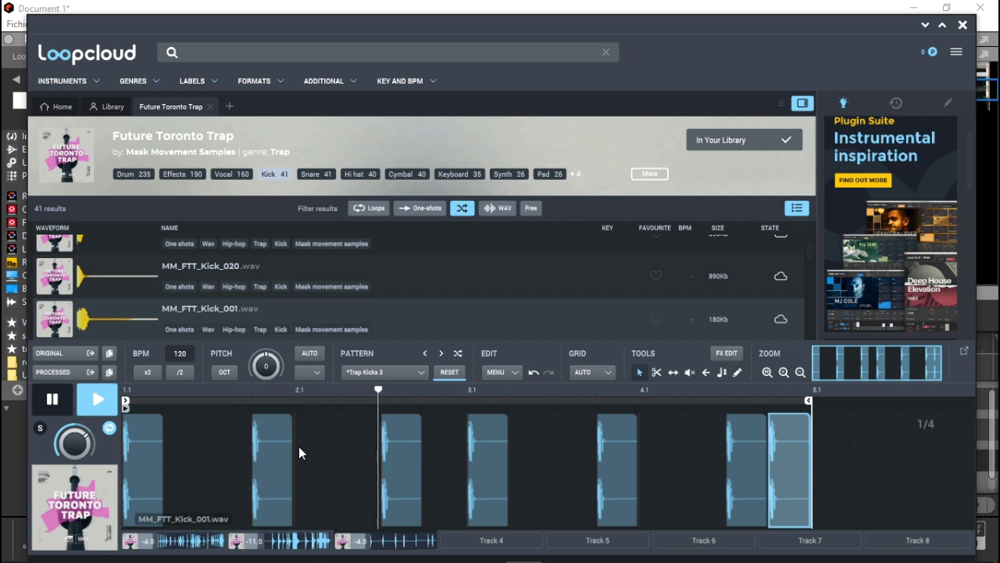
key("space")
left_click_drag(398, 458, 349, 457)
key("space")
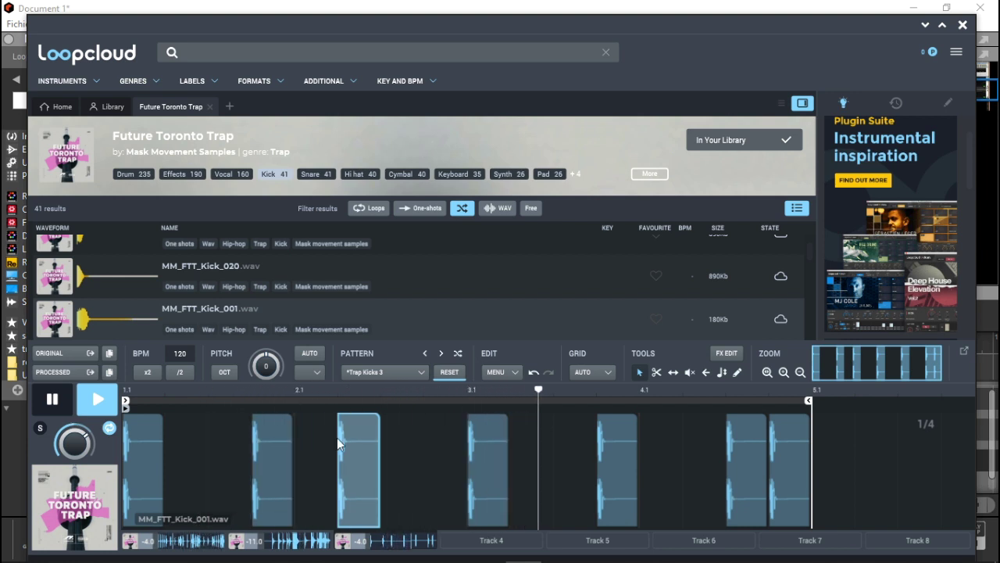
Duplicate only the fourth kick slice onto the grid step directly after it and preview the pattern
key("space")
left_click_drag(477, 475, 525, 470)
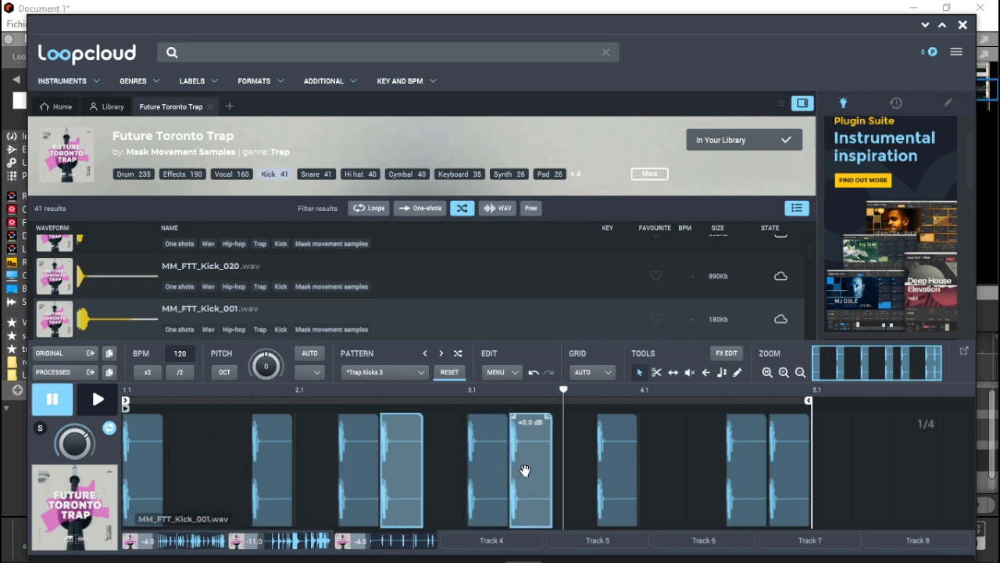
key("ctrl+z")
left_click(493, 470)
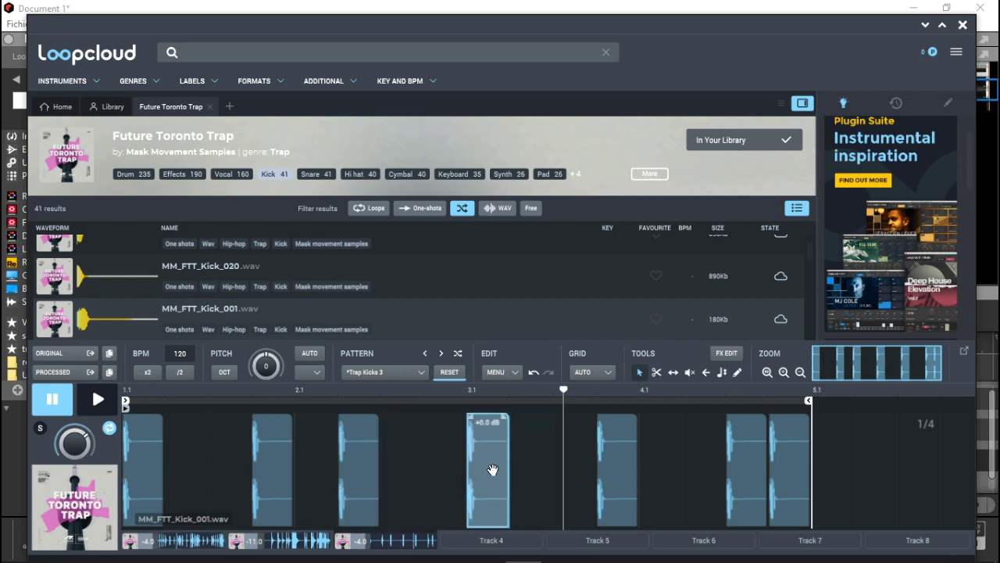
left_click_drag(485, 468, 539, 466)
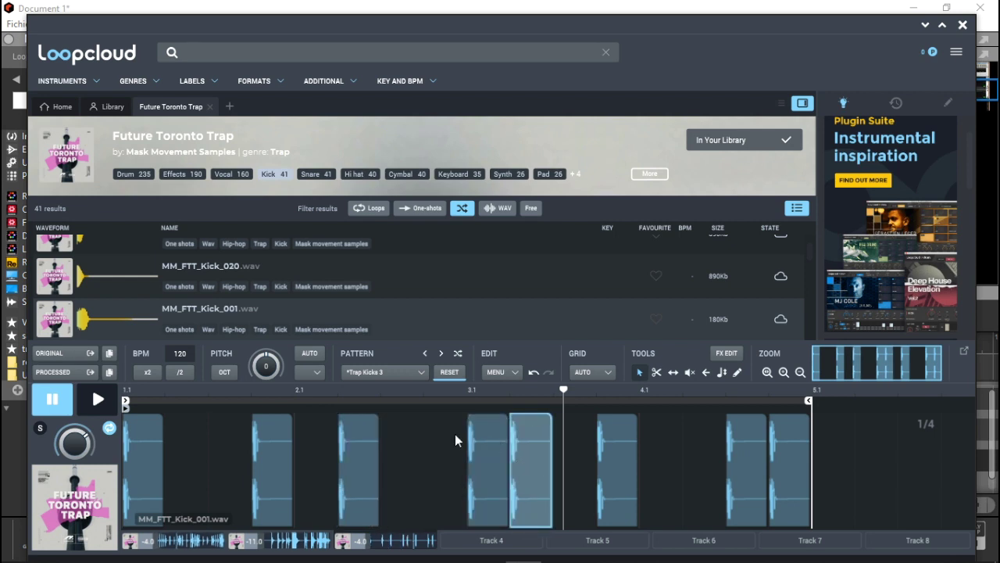
key("space")
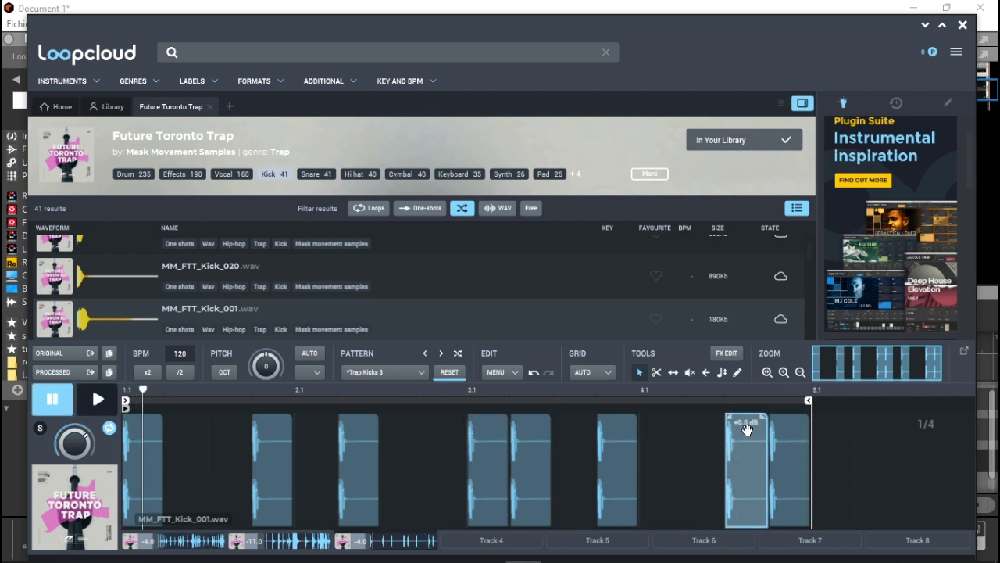
Replace the last two kick slices on Track 3 with a copy of the adjacent pair starting bar 3, and preview the pattern
left_click(738, 482)
left_click(771, 482)
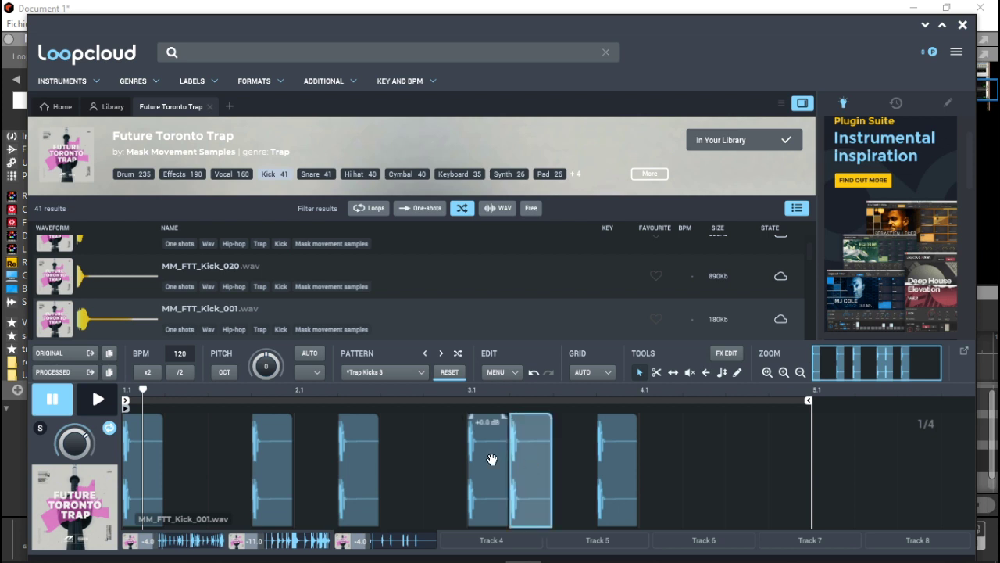
left_click_drag(518, 467, 776, 467)
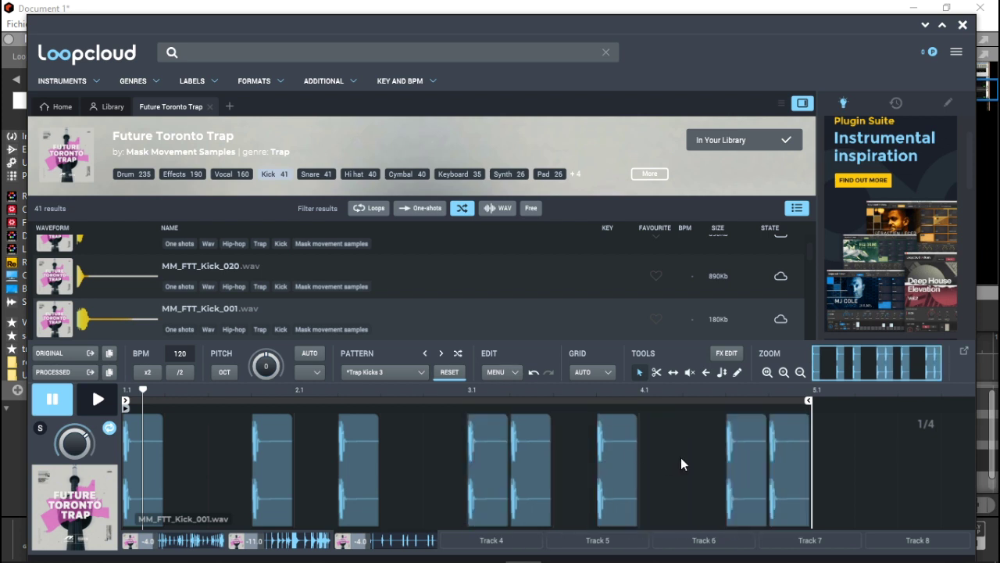
left_click(572, 391)
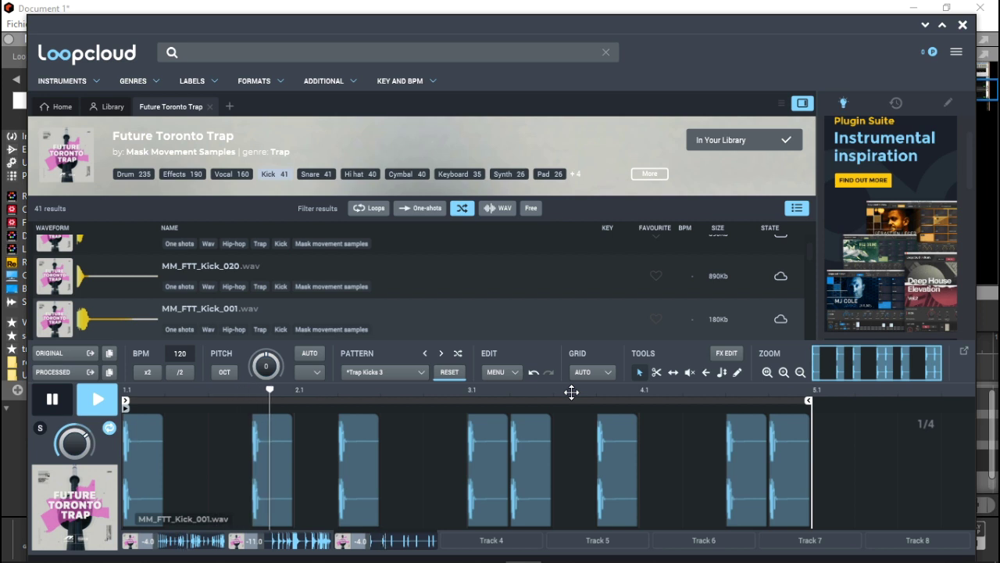
Set the grid to 1/64 and shorten the last two kick slices on Track 3, at 4.3 and 4.4, to less than half length
mouse_move(759, 465)
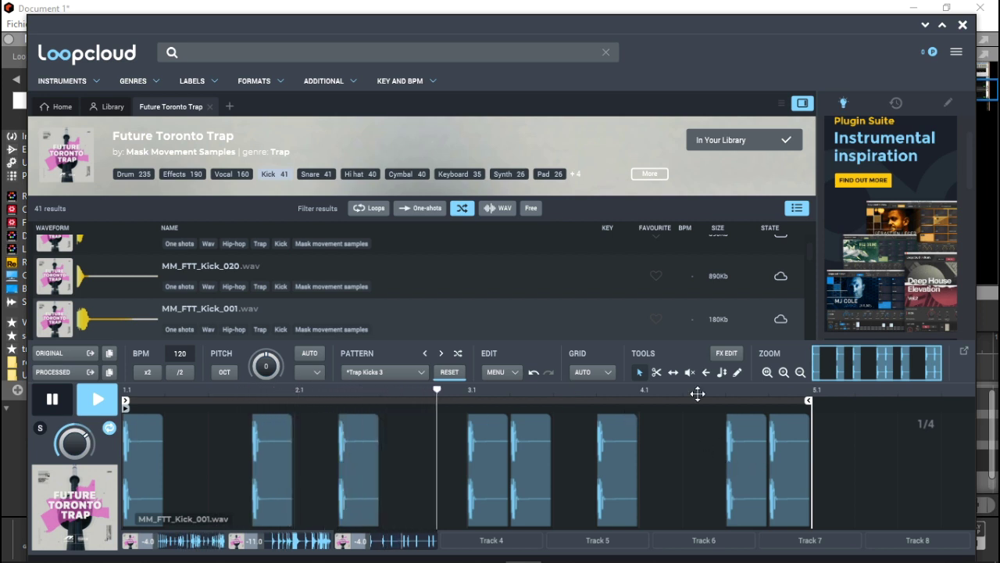
left_click(609, 372)
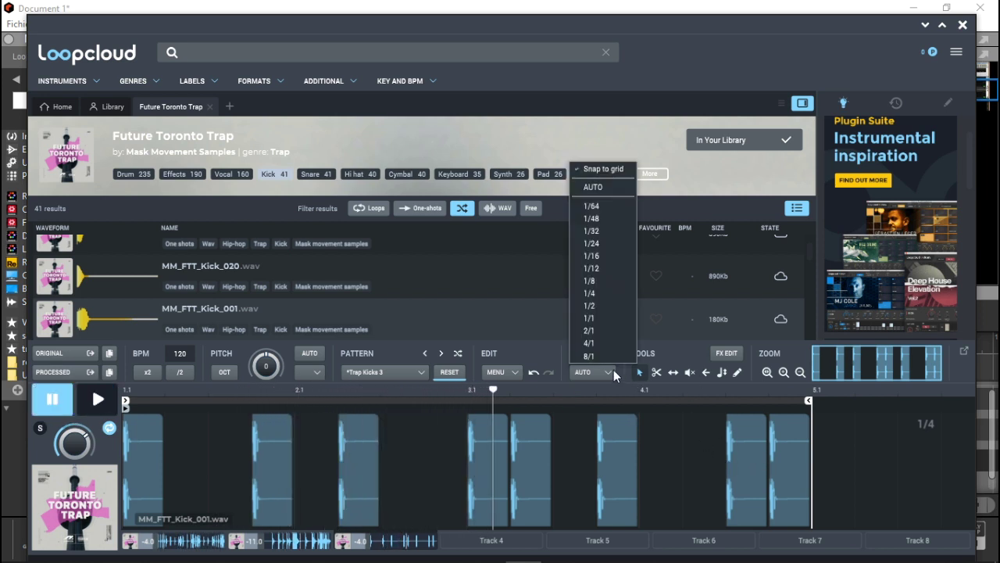
left_click(600, 206)
left_click(746, 481)
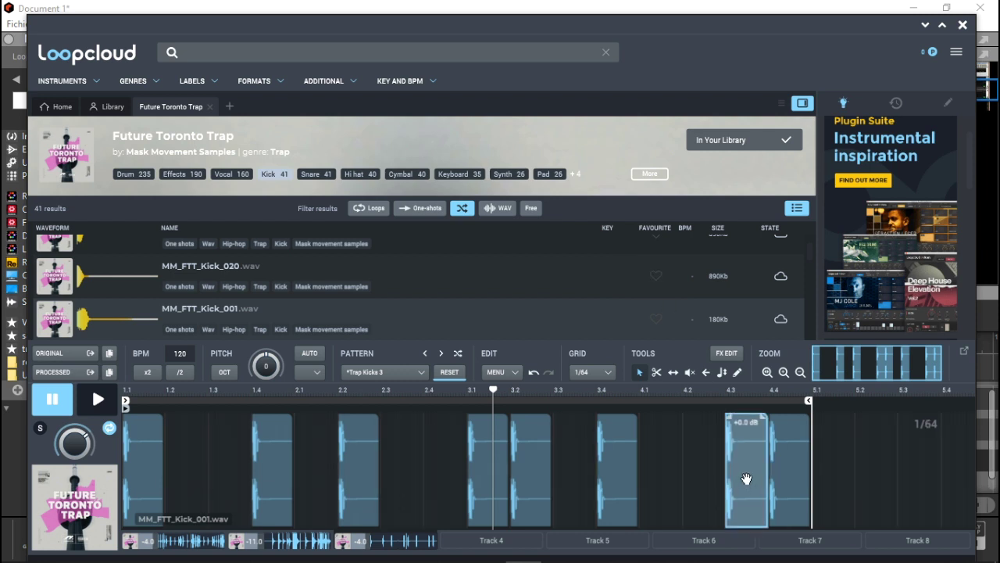
left_click_drag(767, 465, 742, 468)
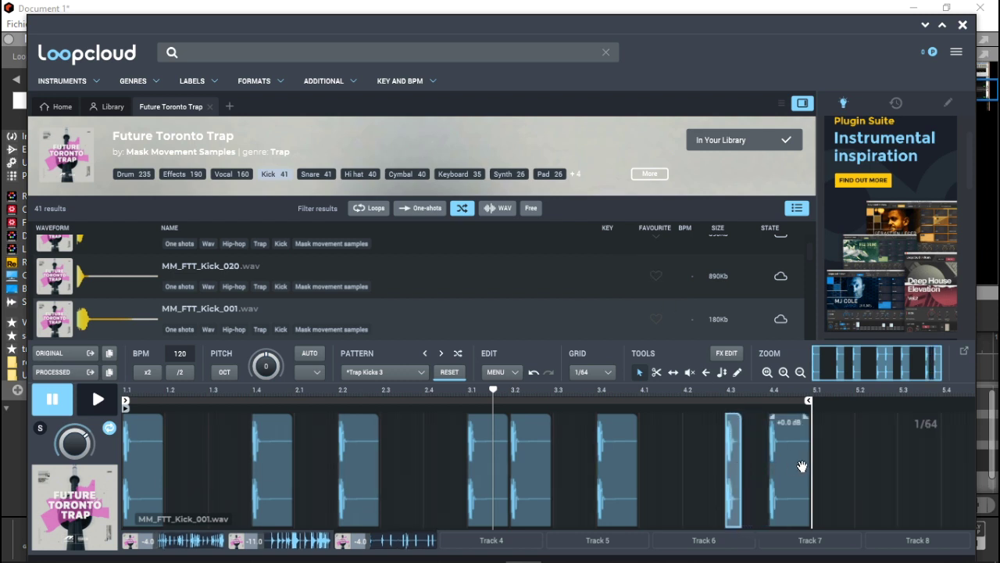
left_click_drag(810, 461, 787, 462)
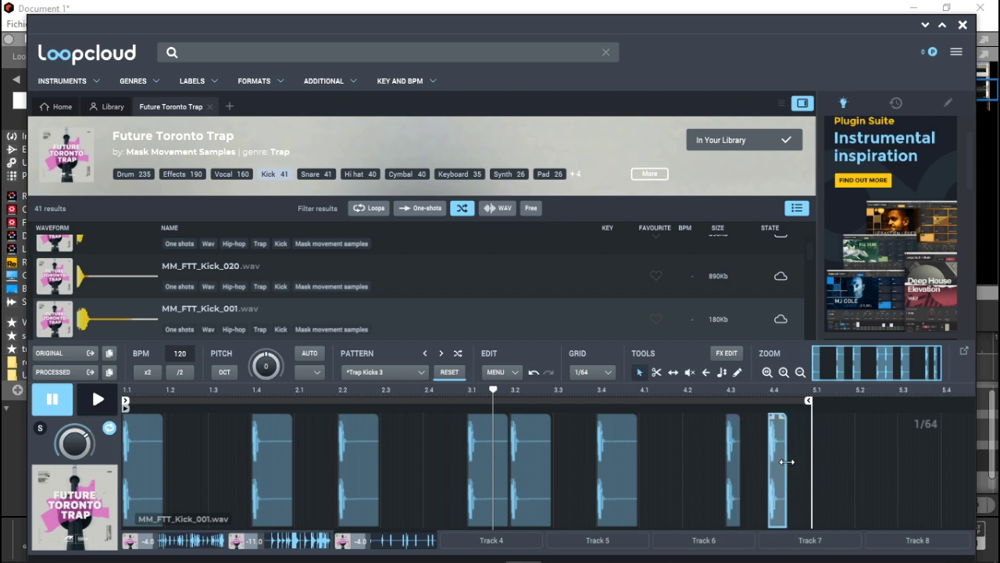
Copy each shortened kick slice into the gap after it, forming four quick hits at the pattern's end, and preview
left_click(729, 458)
left_click_drag(730, 457, 780, 458)
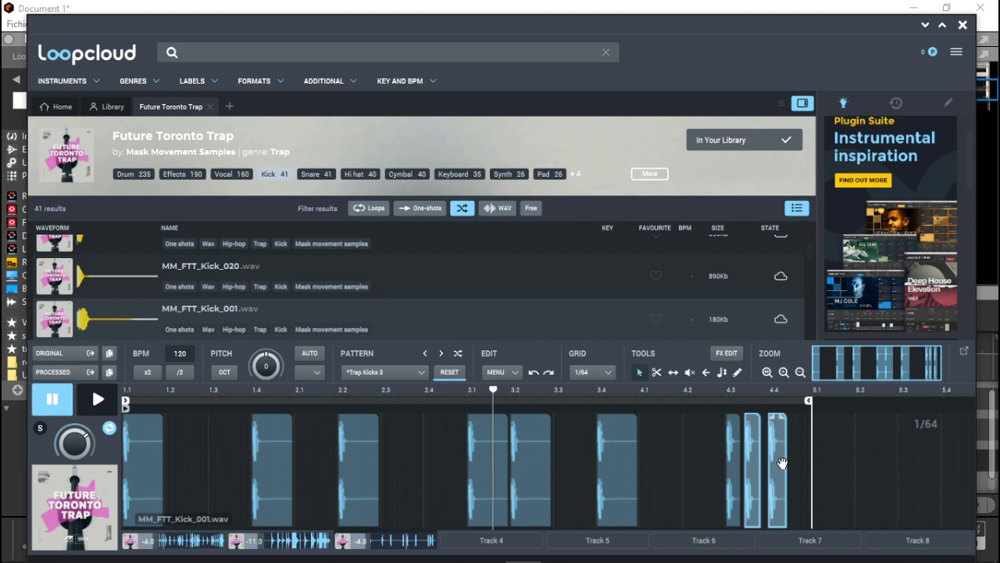
left_click(796, 468)
left_click_drag(774, 464, 798, 467)
key("space")
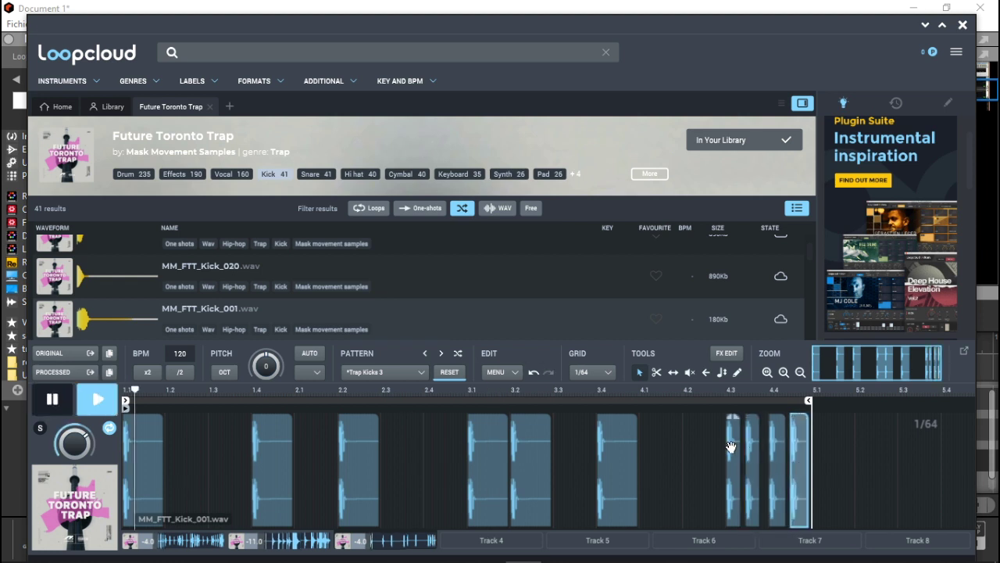
left_click(662, 390)
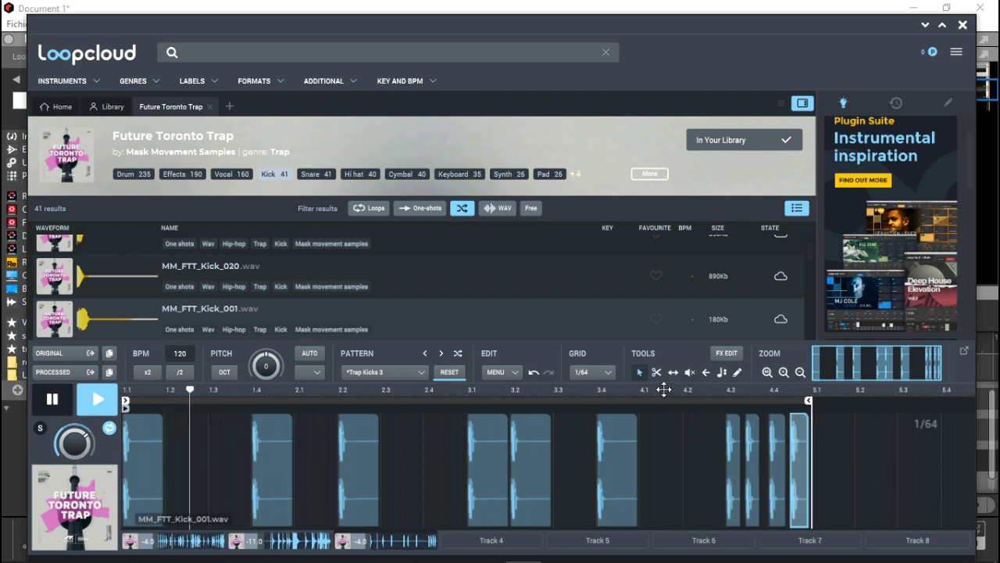
Return the grid to AUTO and stop the playback
left_click(591, 372)
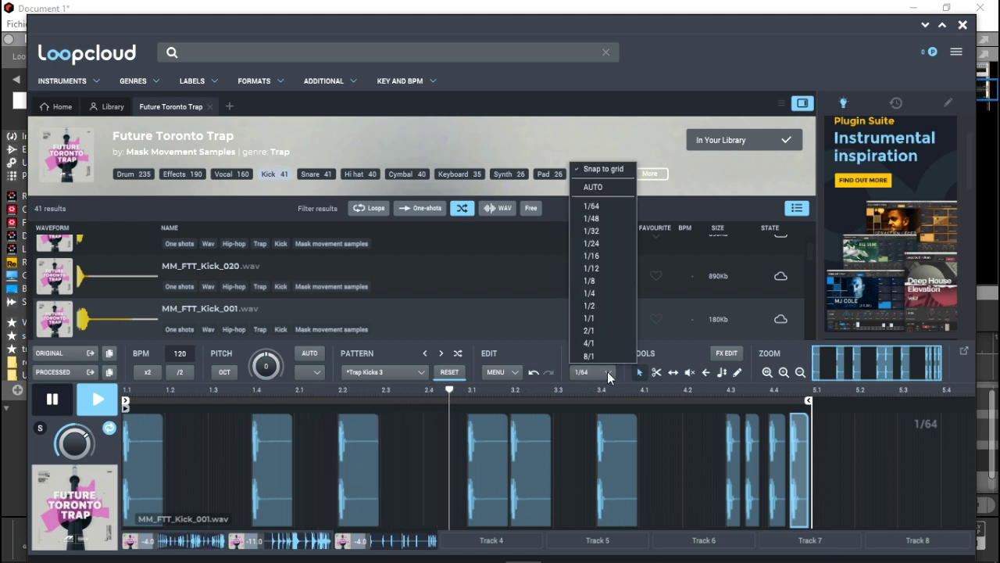
left_click(592, 188)
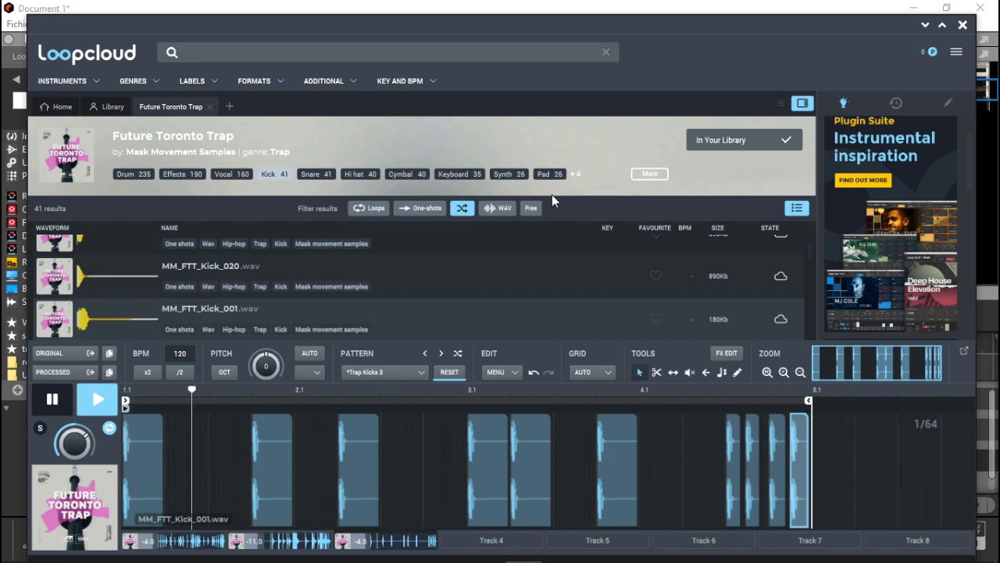
key("space")
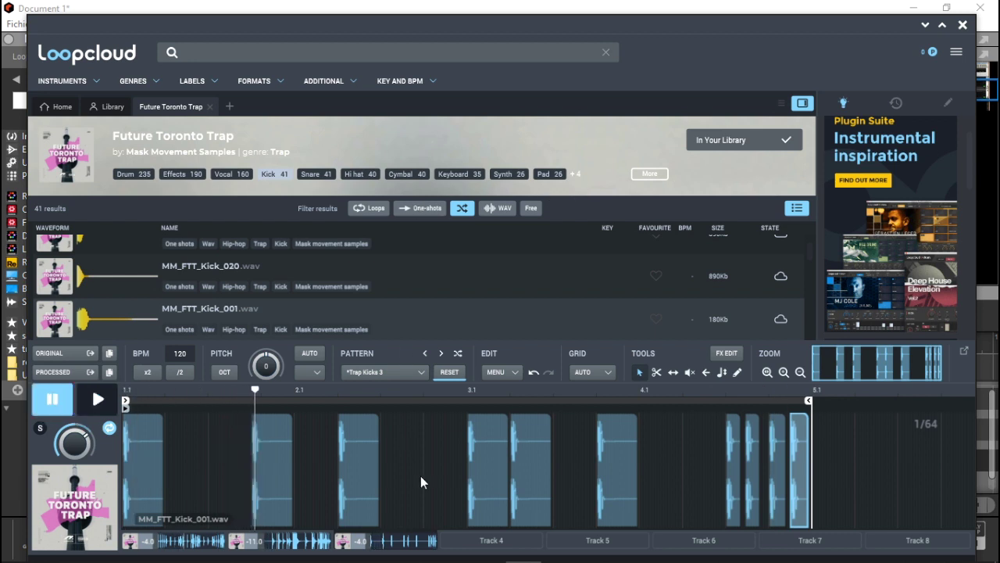
Raise Track 3's volume to 3.0 and preview the pattern with its effects area open
left_click(493, 540)
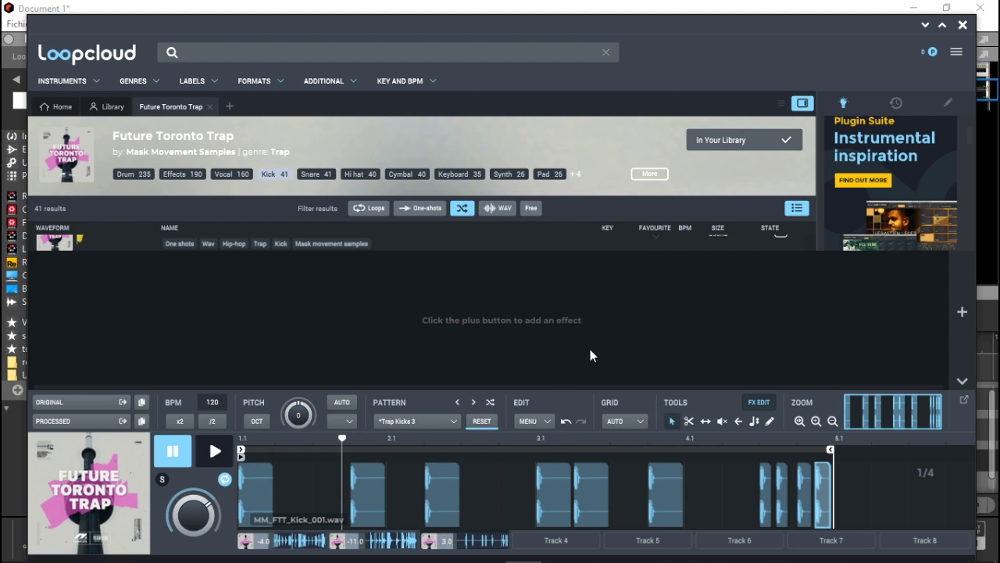
key("space")
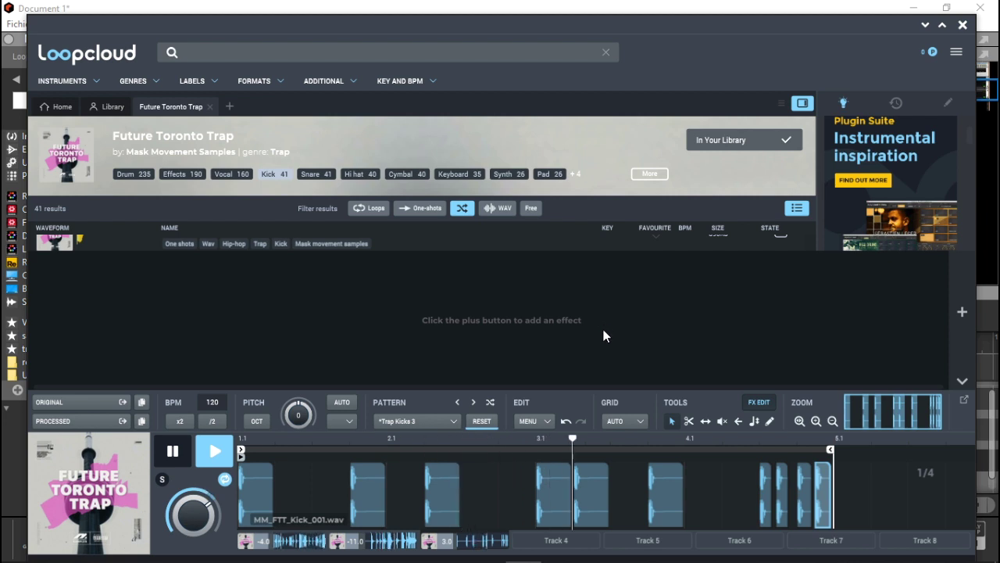
key("space")
Load the pack's keyboard loop MM_FTT_140_D#min_Keys_019.wav onto Track 4 and preview it with the beat
left_click(557, 541)
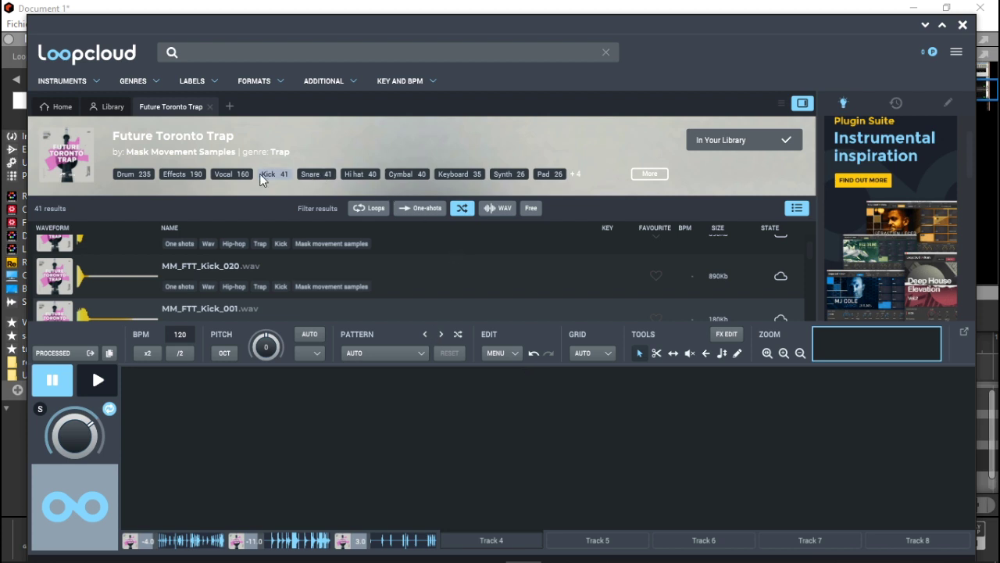
left_click(457, 175)
left_click(124, 254)
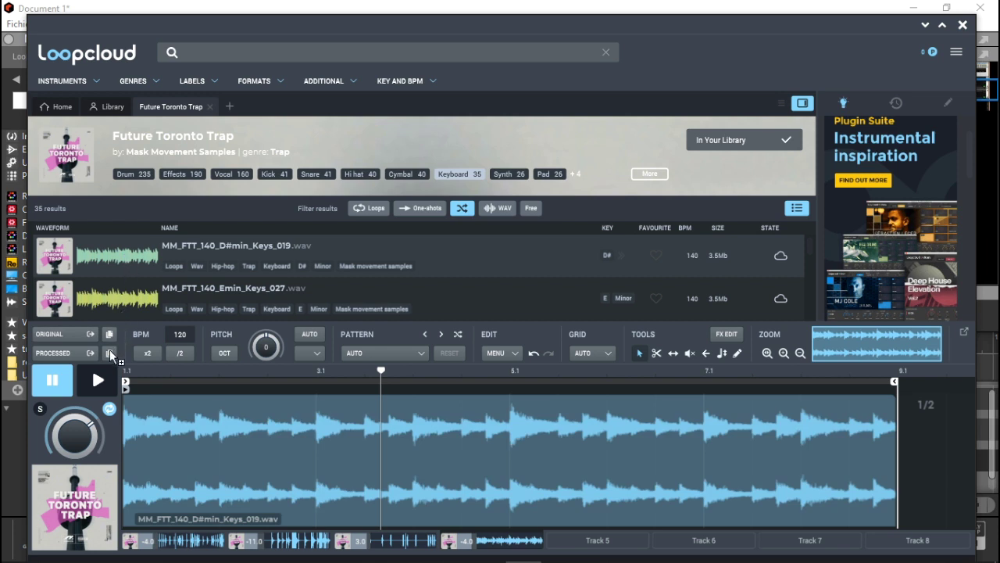
left_click(102, 380)
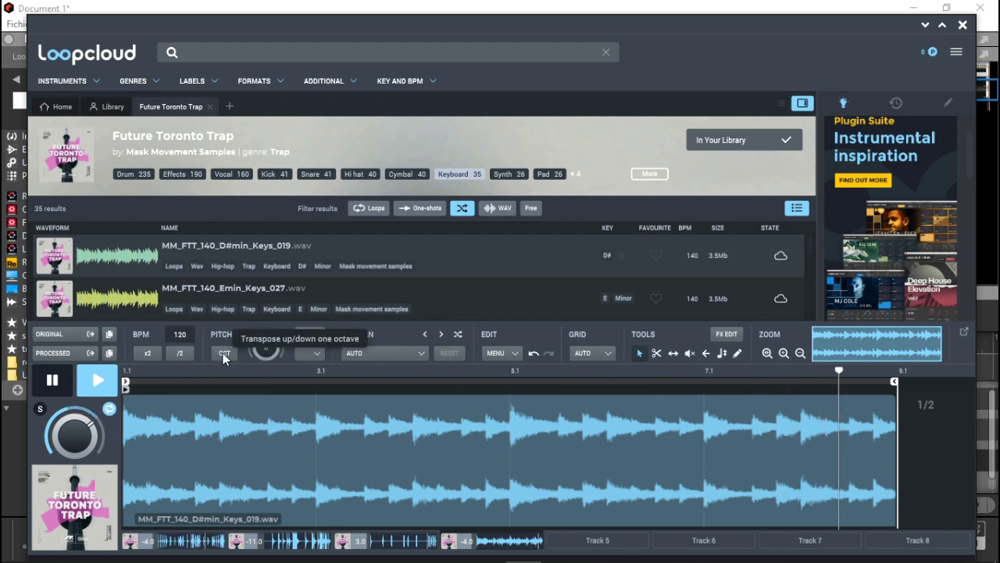
key("space")
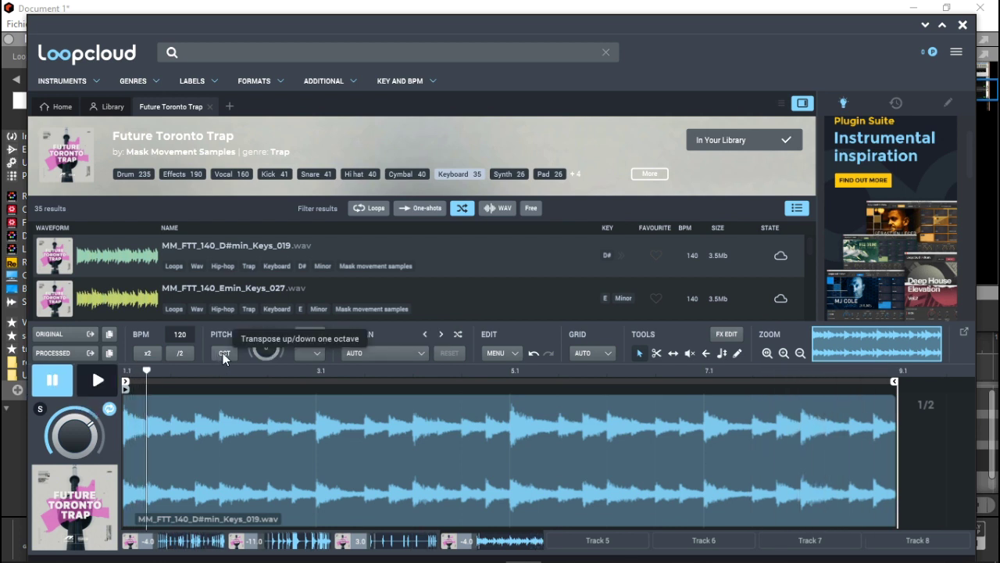
Try transposing the Track 4 keys loop down an octave to -12 semitones and preview it
left_click(223, 352)
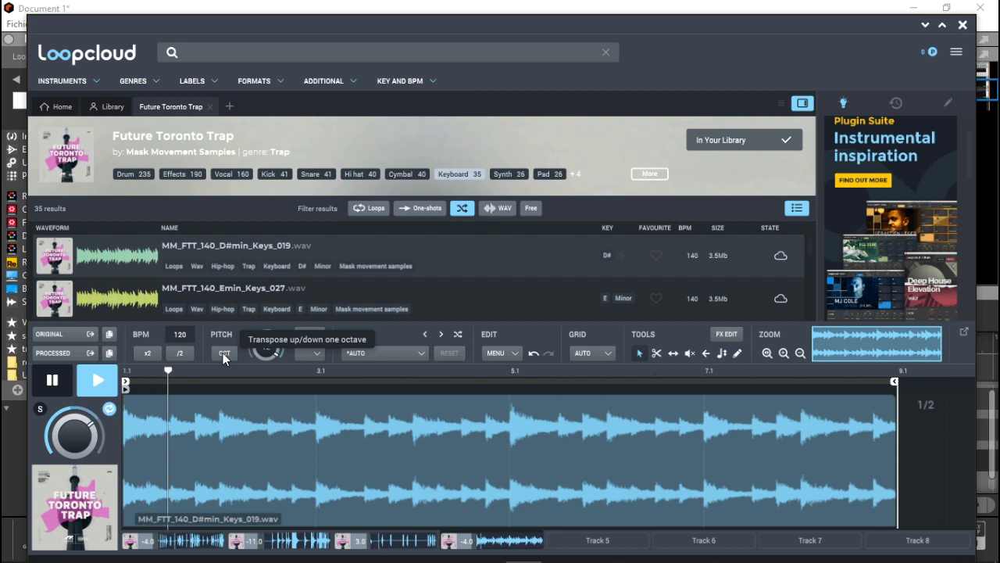
key("space")
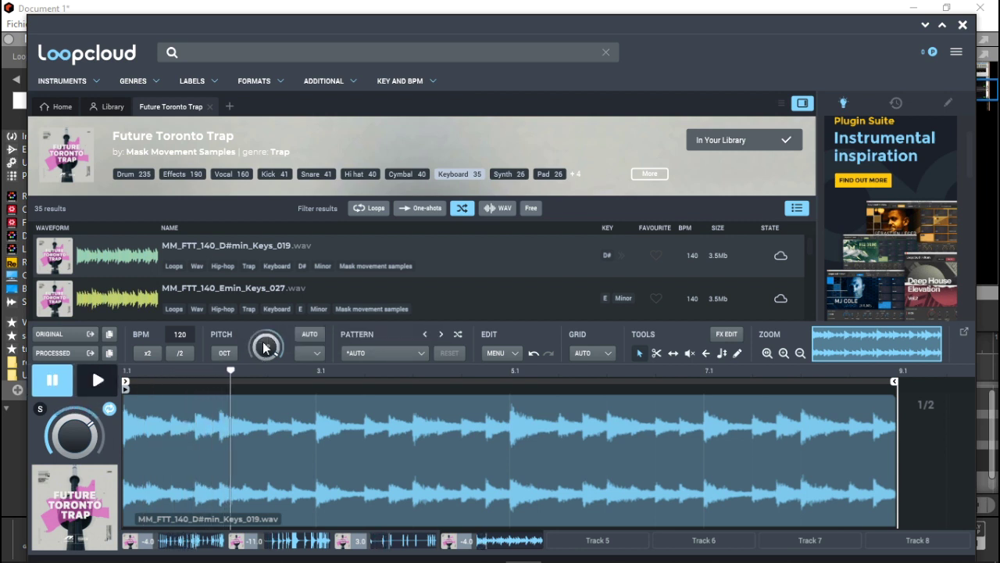
left_click(279, 546)
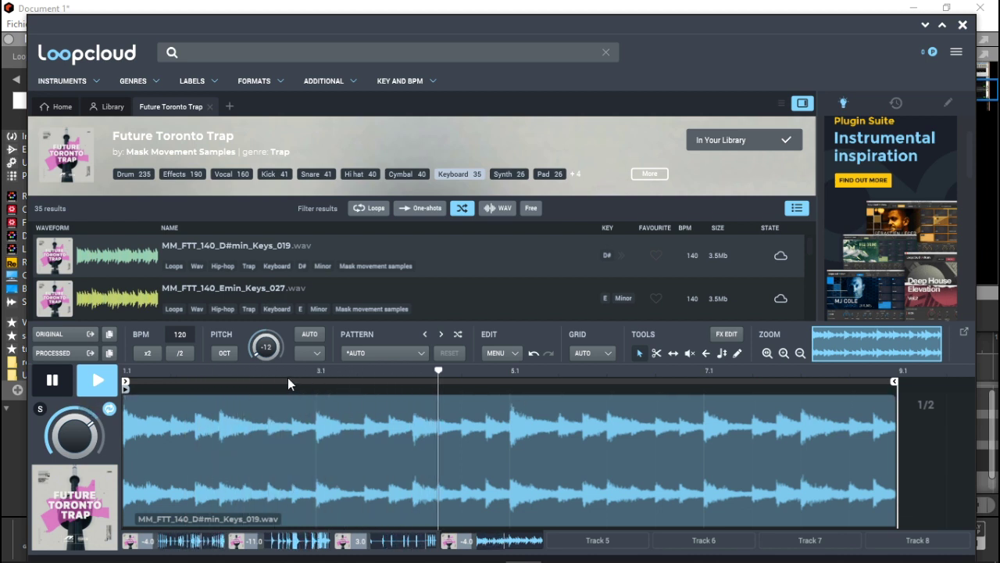
key("space")
Set the Track 4 keys loop's pitch to -5 semitones and preview it
left_click_drag(266, 350, 264, 293)
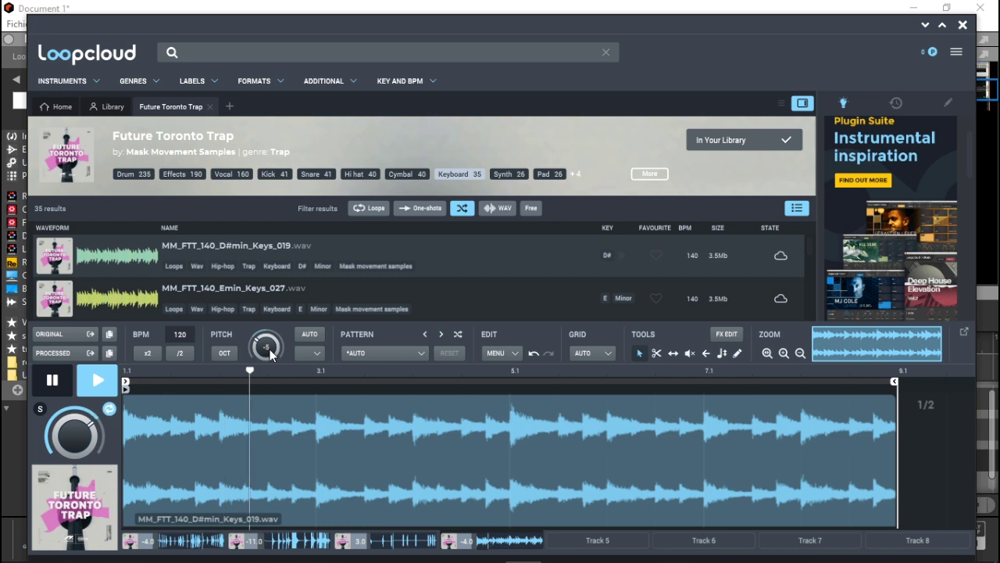
left_click_drag(269, 346, 272, 355)
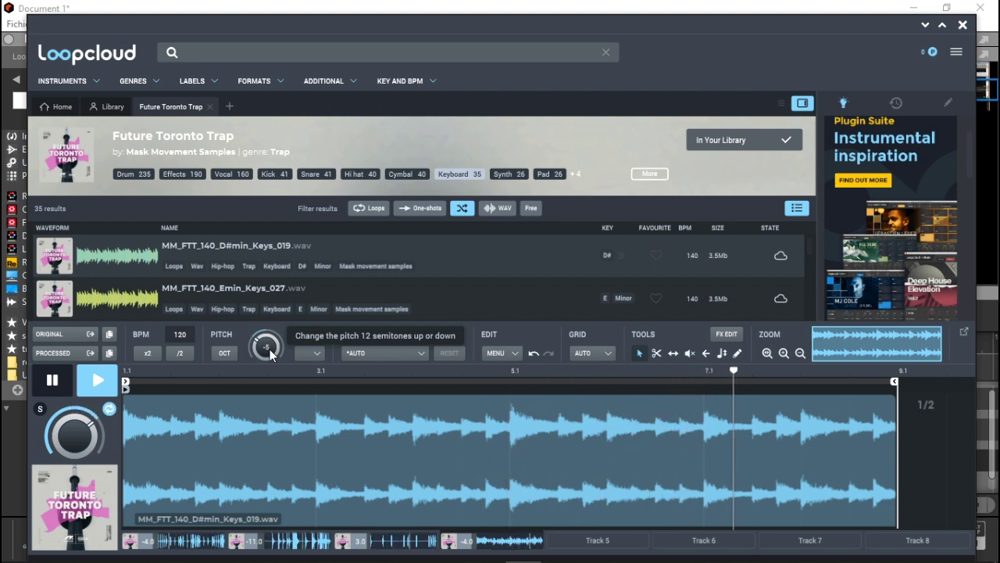
key("space")
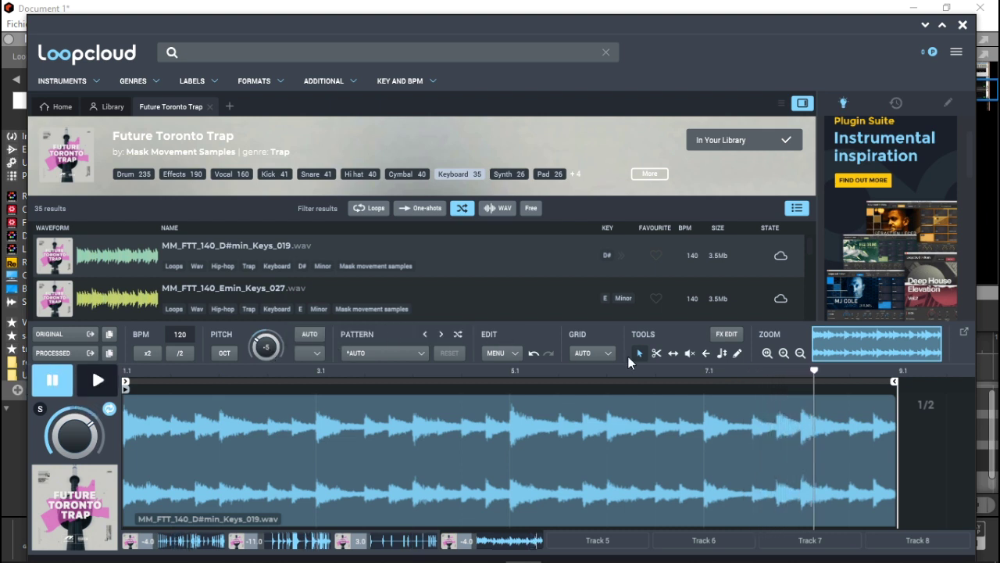
Split the keys loop at 3.1 and half a bar before it, reverse the short slice between the cuts, and preview
left_click(658, 353)
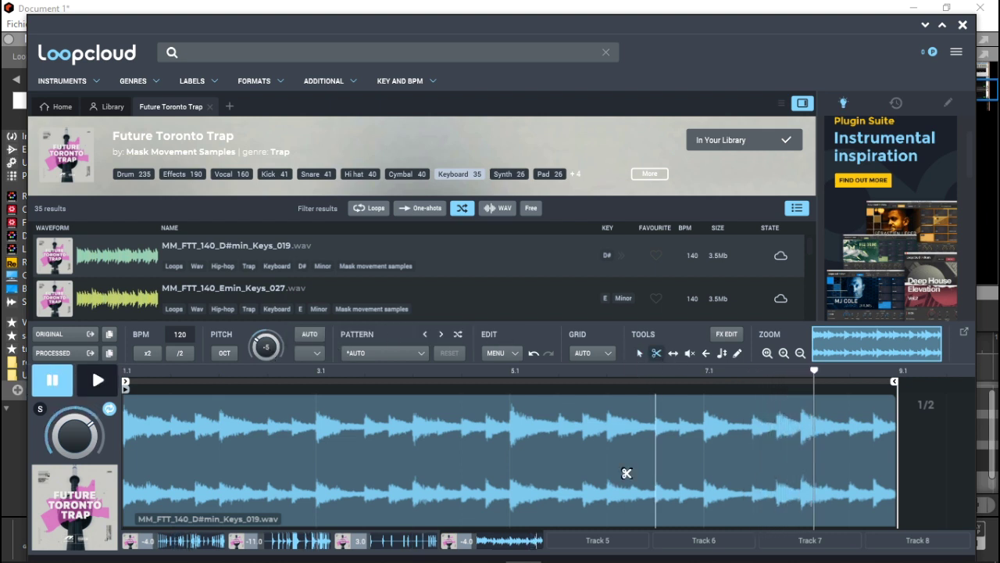
left_click(312, 411)
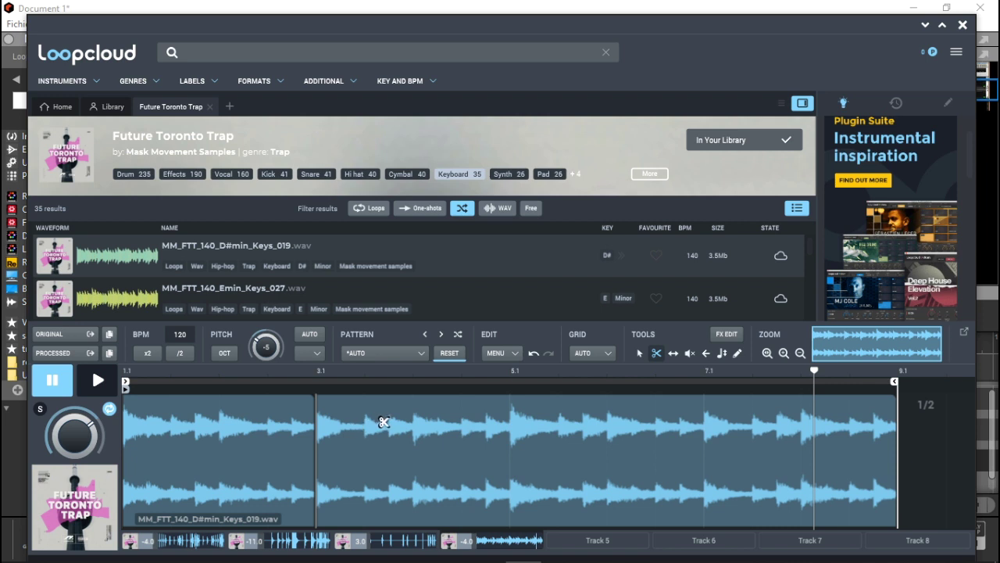
left_click(263, 418)
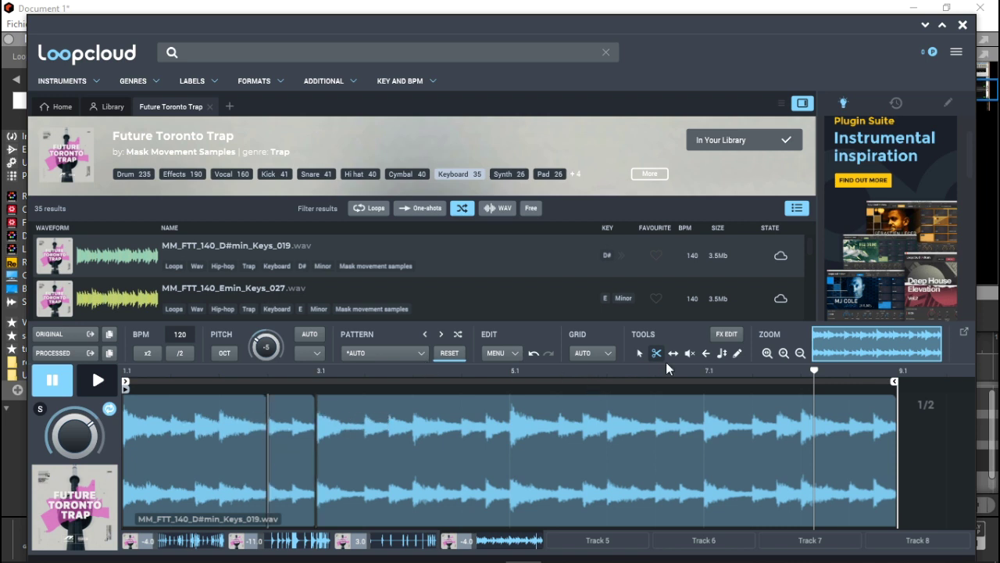
left_click(706, 354)
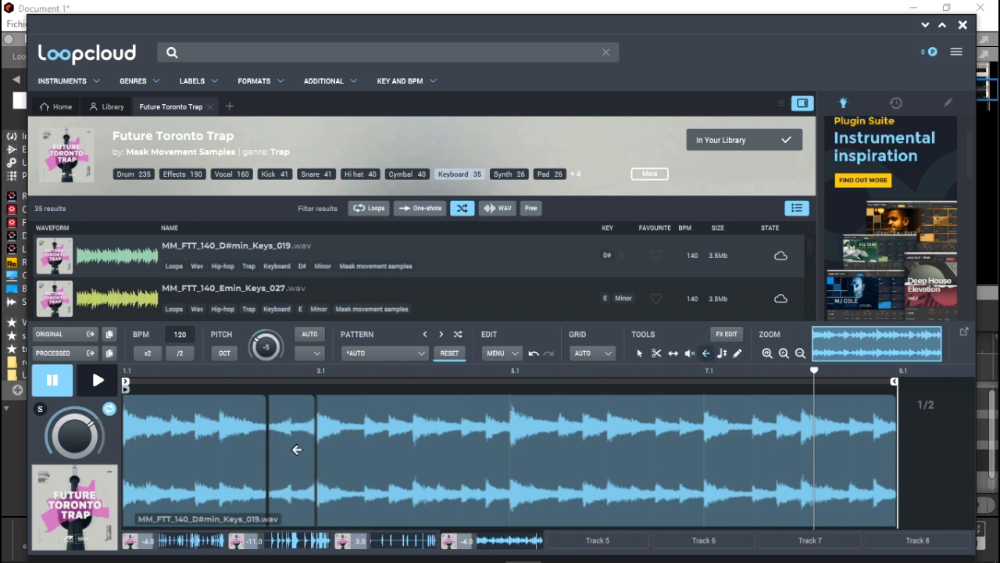
key("space")
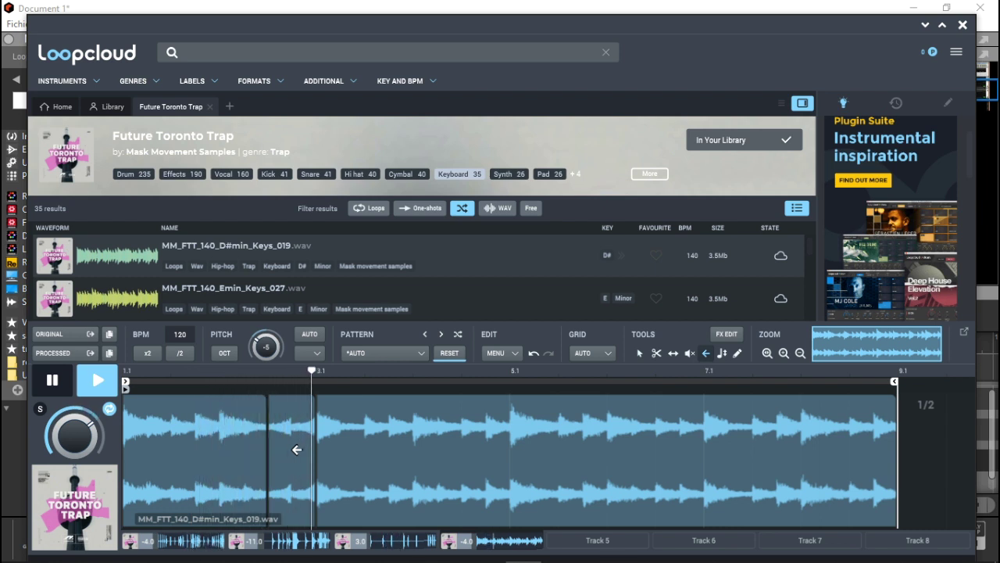
key("space")
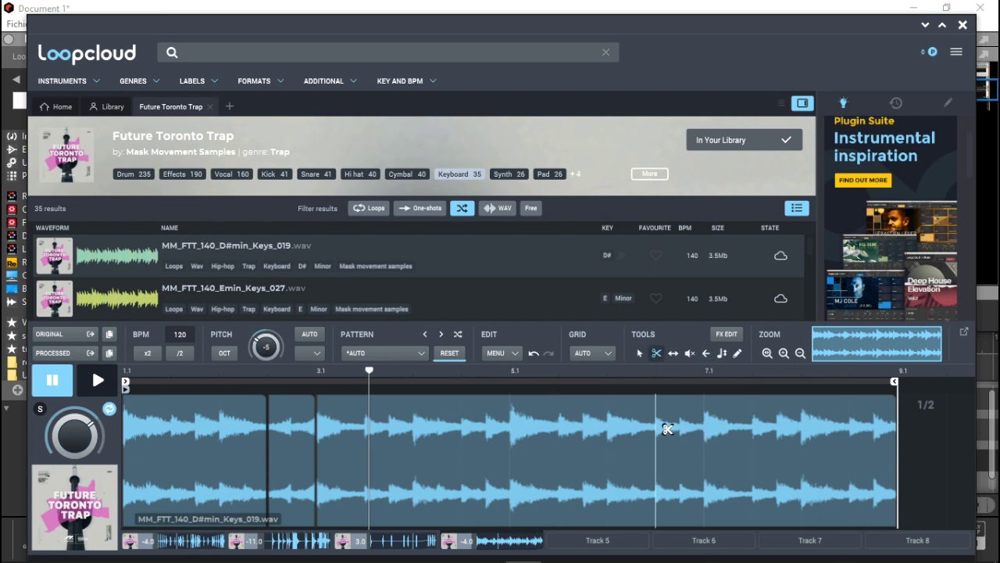
Split the keys loop at 5.1, half a bar before it, and at 8.1, reversing the half-bar slice before 5.1 and the final one-bar slice
left_click(505, 422)
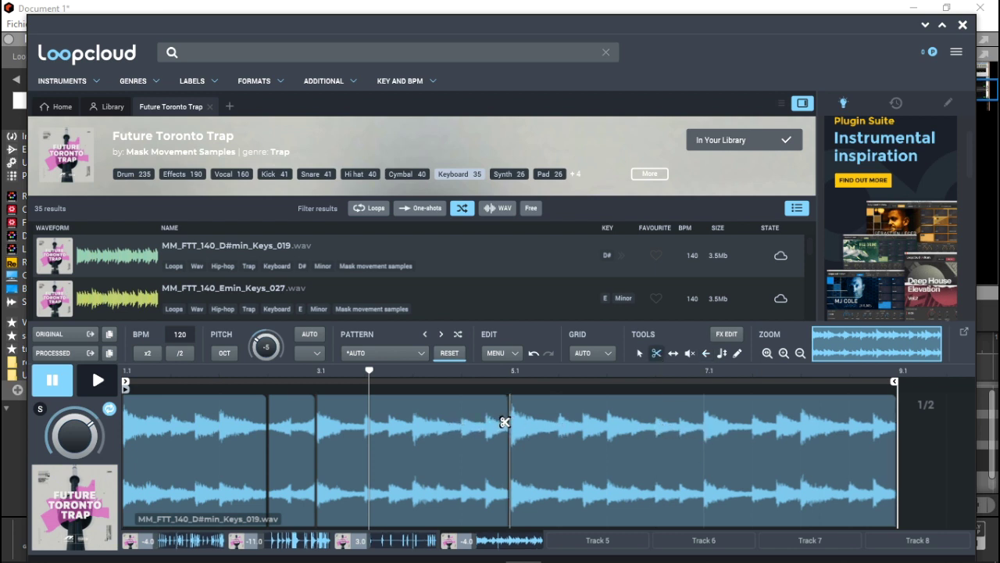
left_click(460, 430)
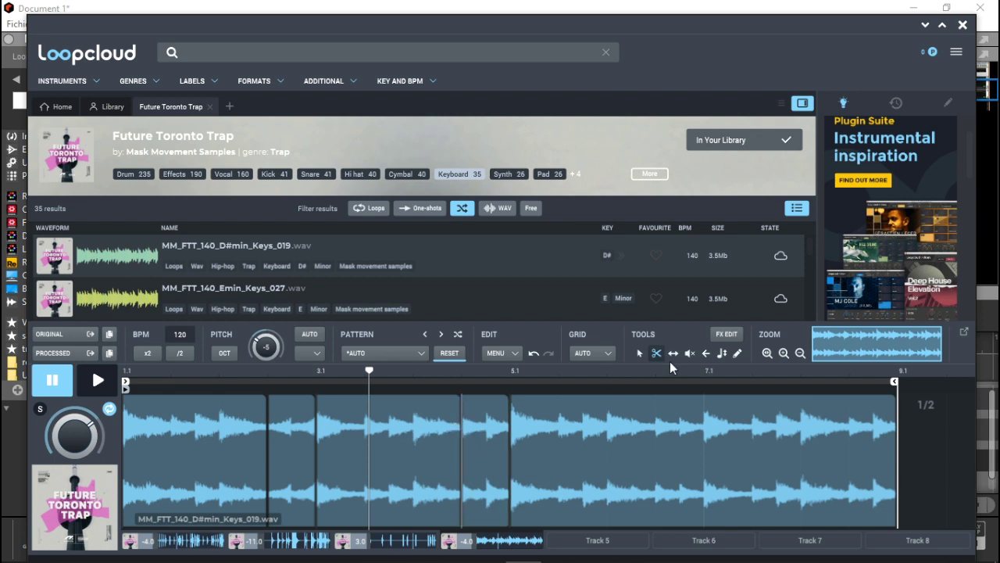
left_click(705, 353)
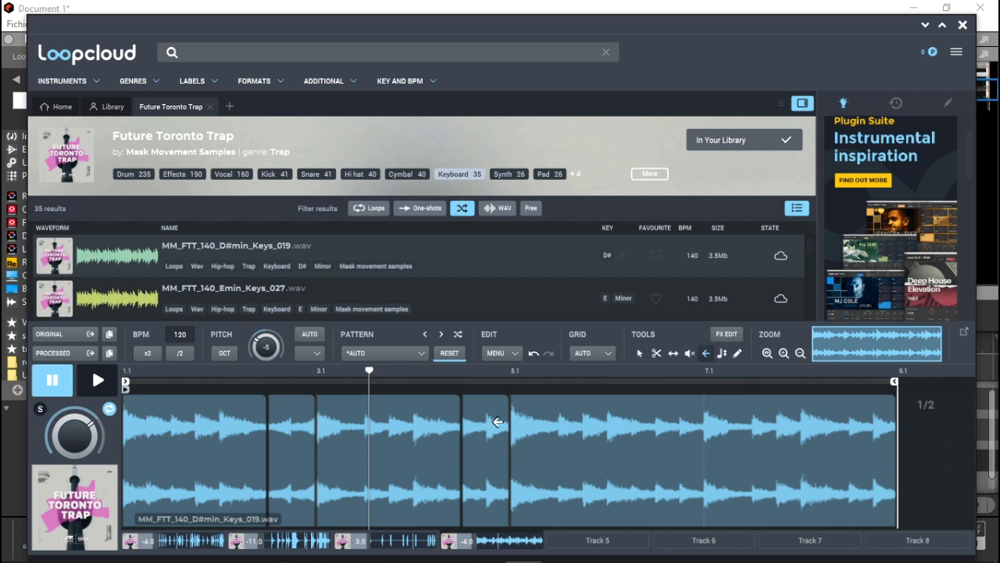
left_click(497, 422)
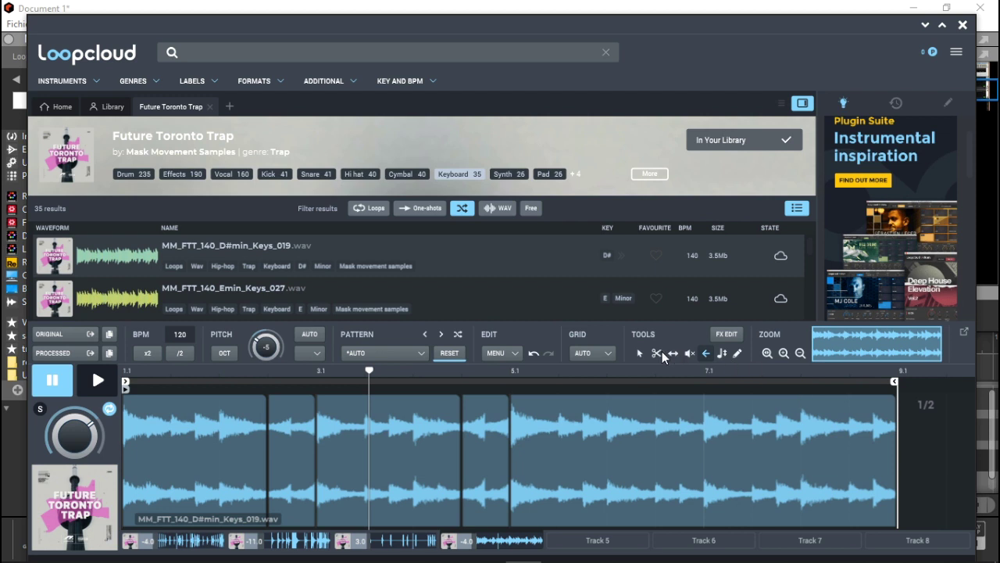
left_click(794, 413)
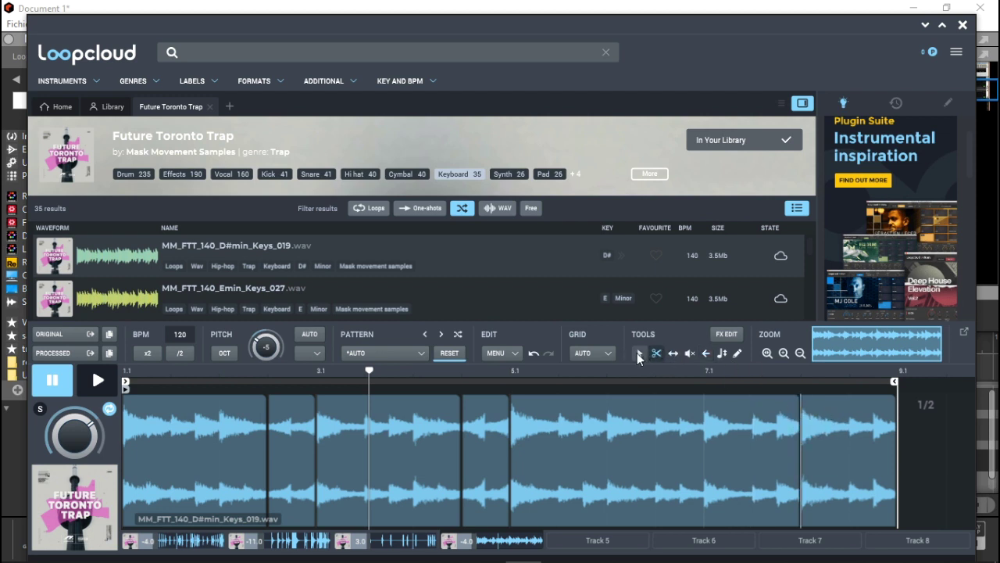
left_click(706, 354)
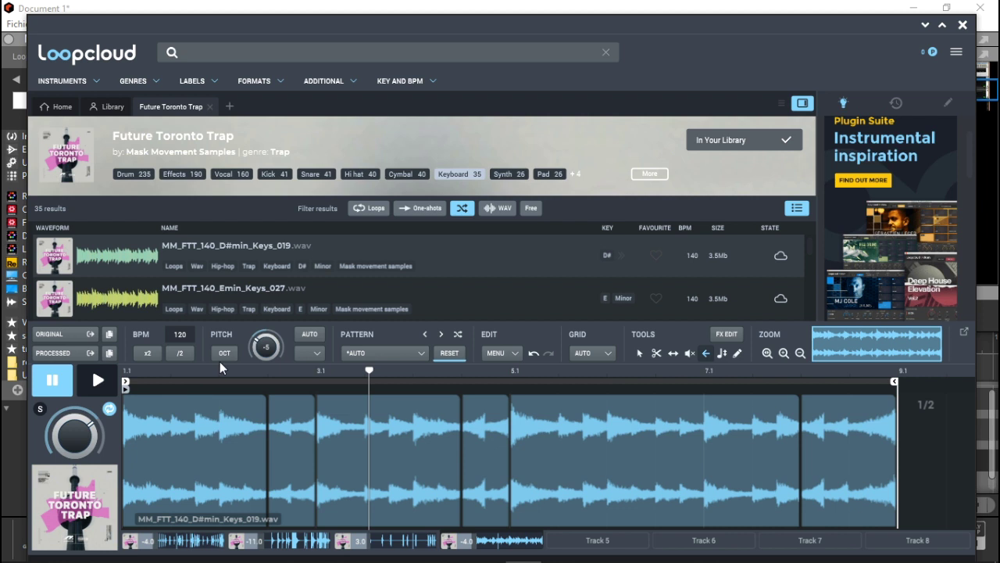
Preview the edited keys loop and add a Vinyl Stop effect to it, limited to the final bar from 8.1 to 9.1
key("space")
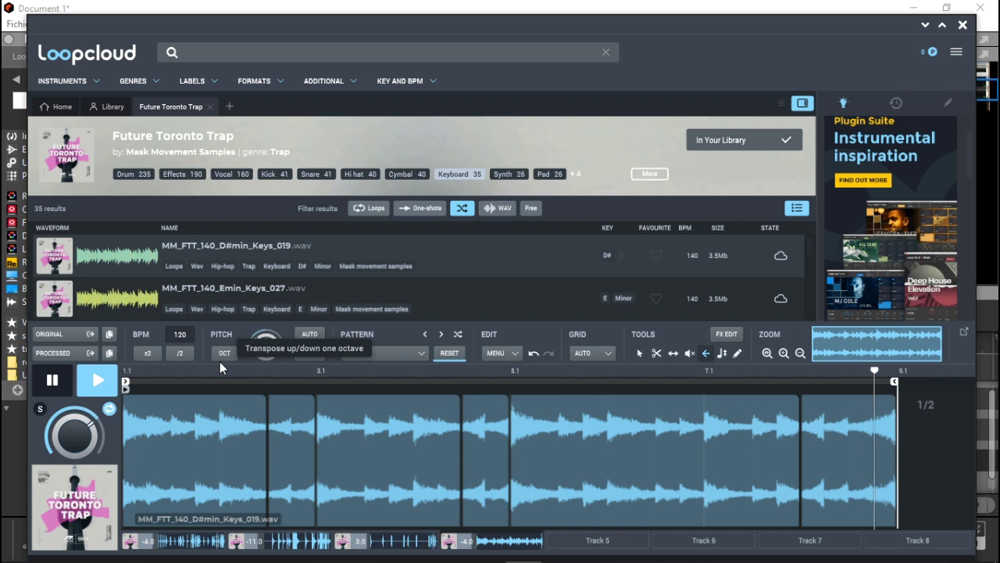
key("space")
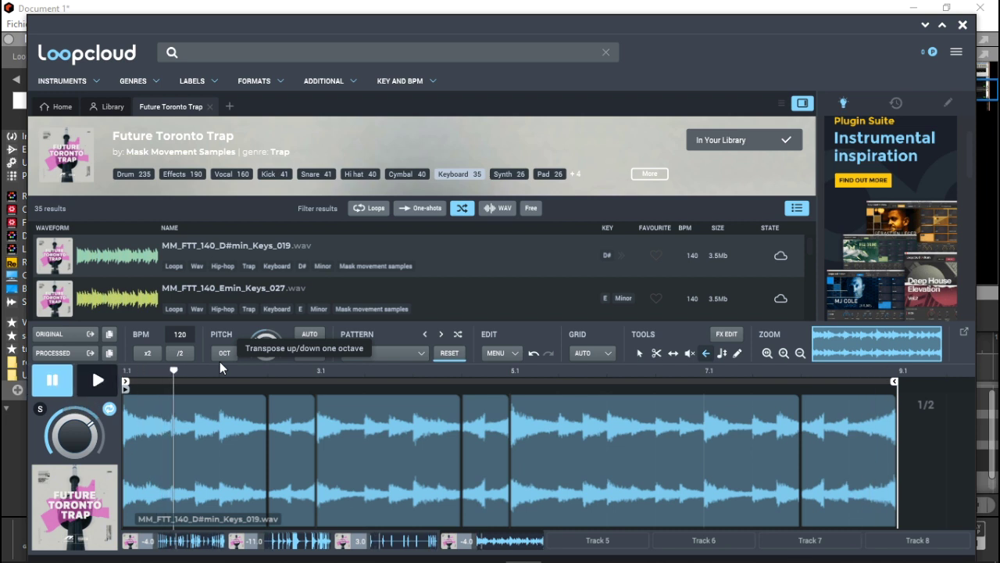
left_click(726, 336)
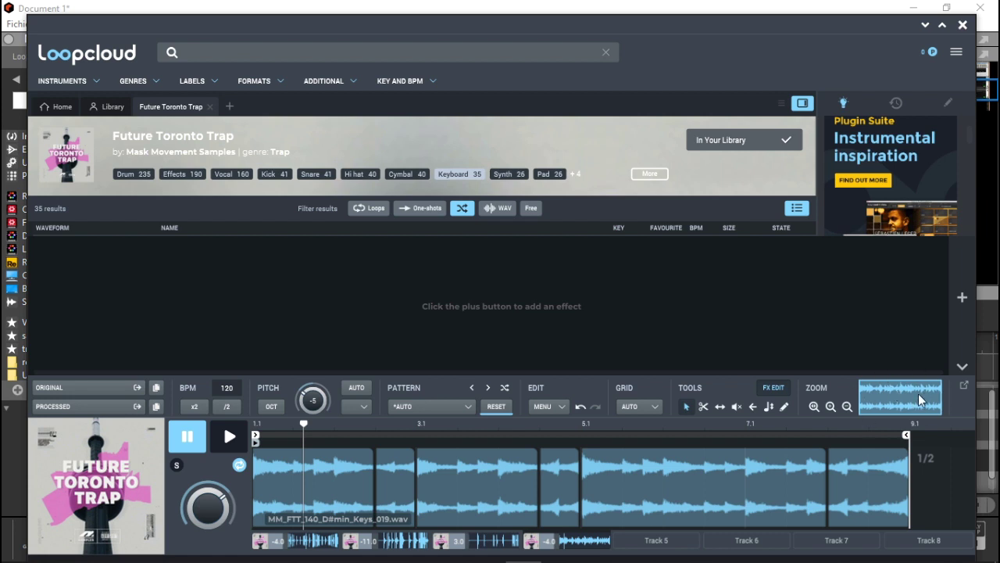
left_click(961, 299)
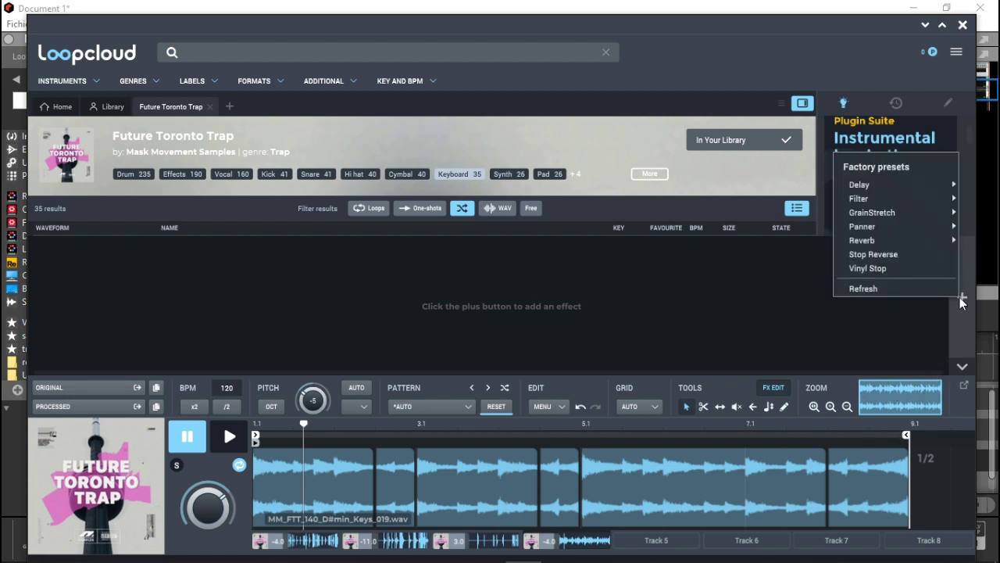
left_click(908, 267)
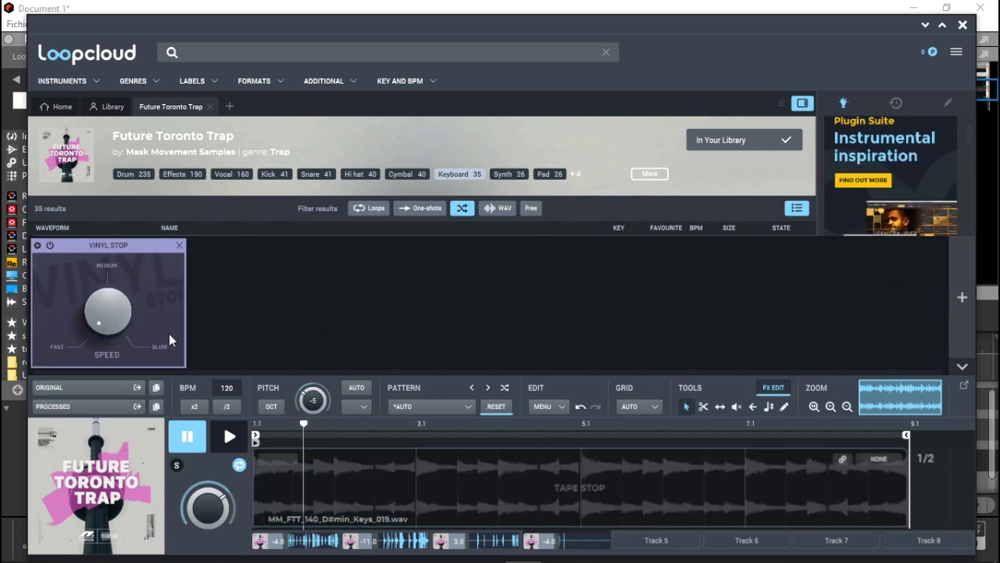
left_click_drag(253, 483, 832, 499)
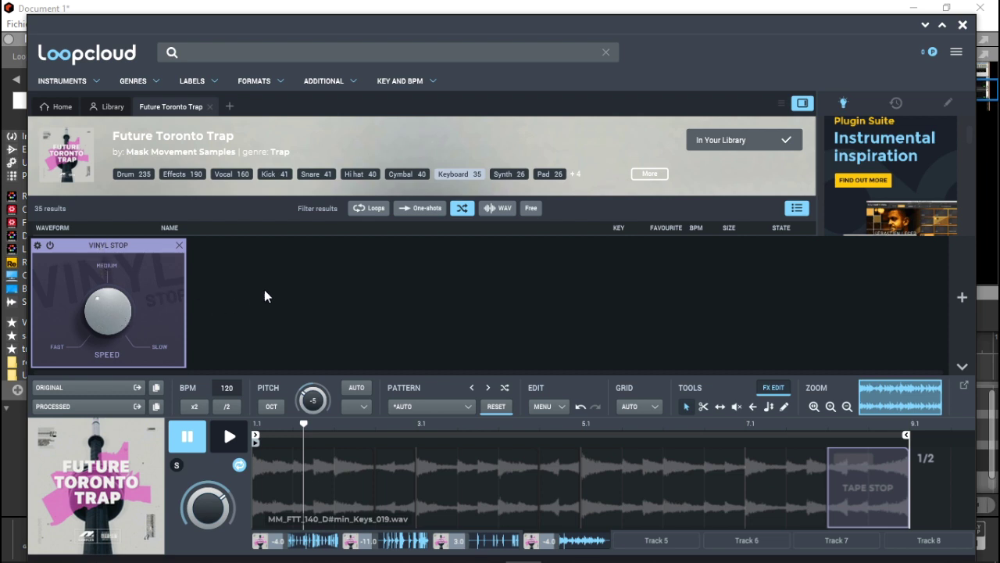
Preview the keys loop with Vinyl Stop and set the effect's speed slightly slower than medium
key("space")
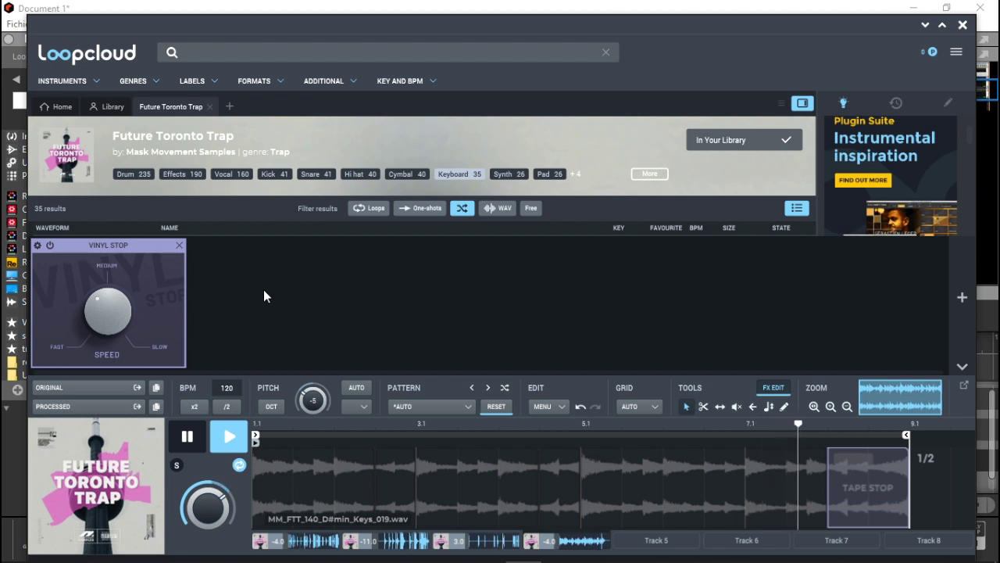
key("space")
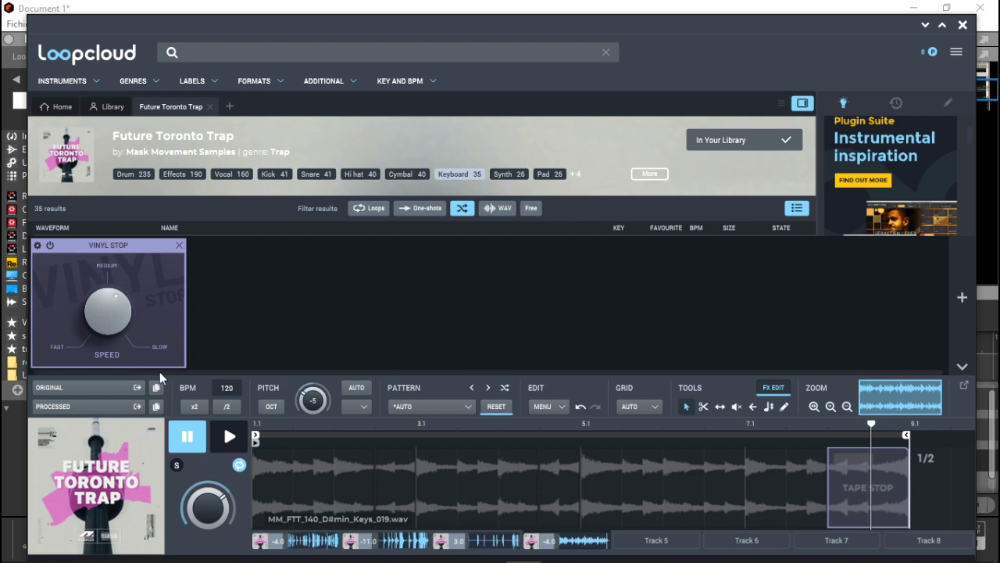
left_click(228, 436)
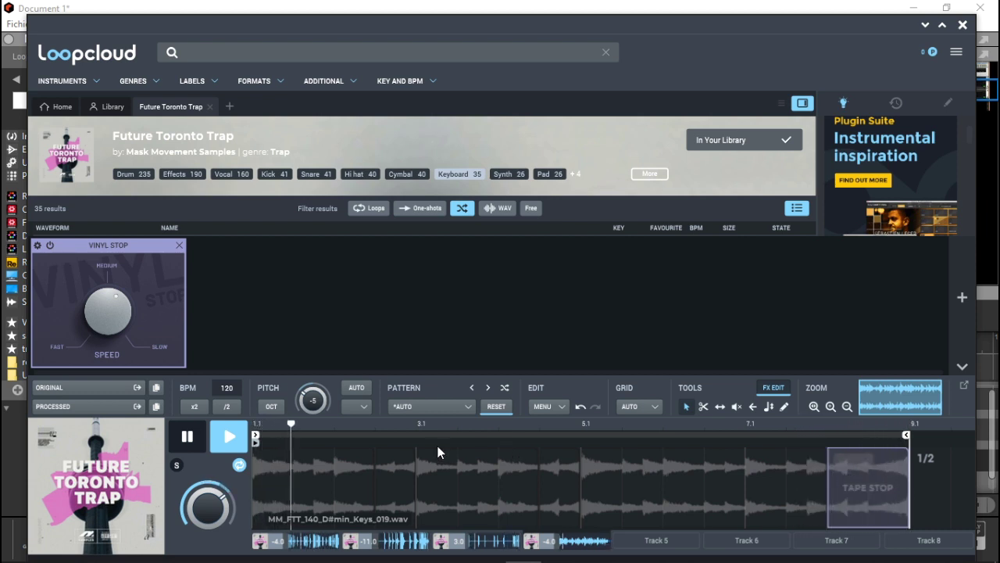
left_click_drag(107, 326, 95, 301)
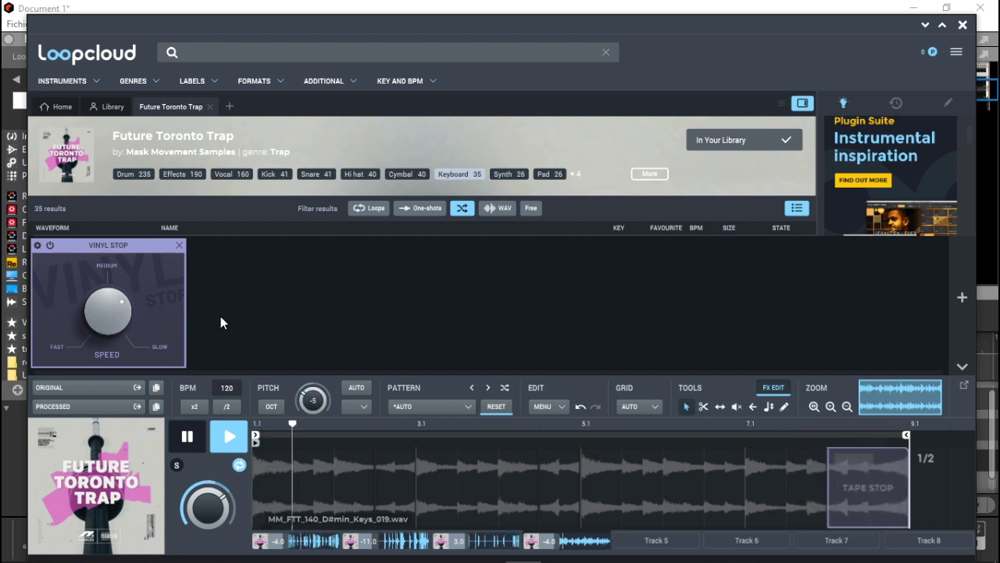
key("space")
left_click(180, 244)
Collapse the browser panel in Reason and place the Loopcloud window beside the sequencer so both are reachable
left_click_drag(824, 24, 997, 1)
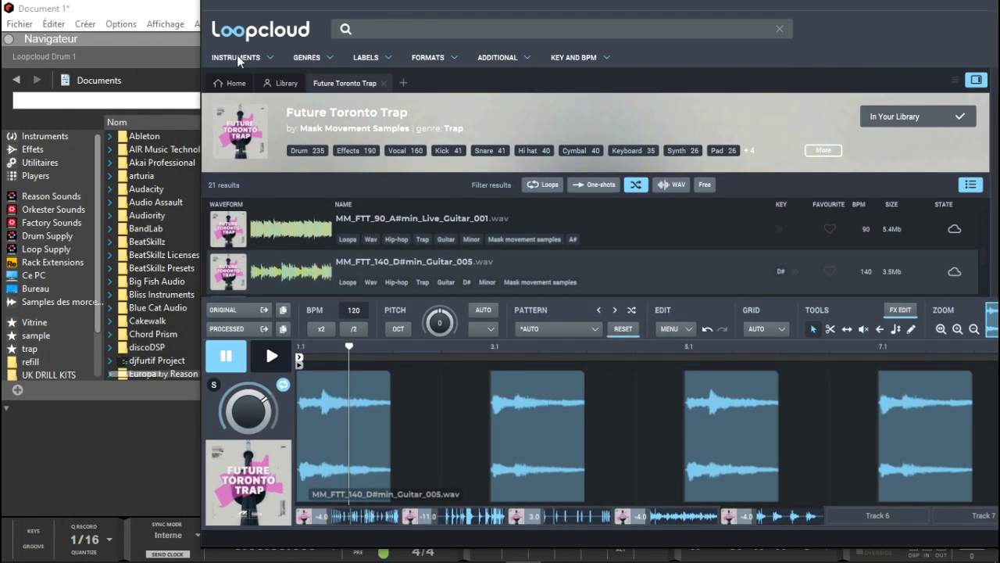
left_click(9, 39)
left_click(10, 39)
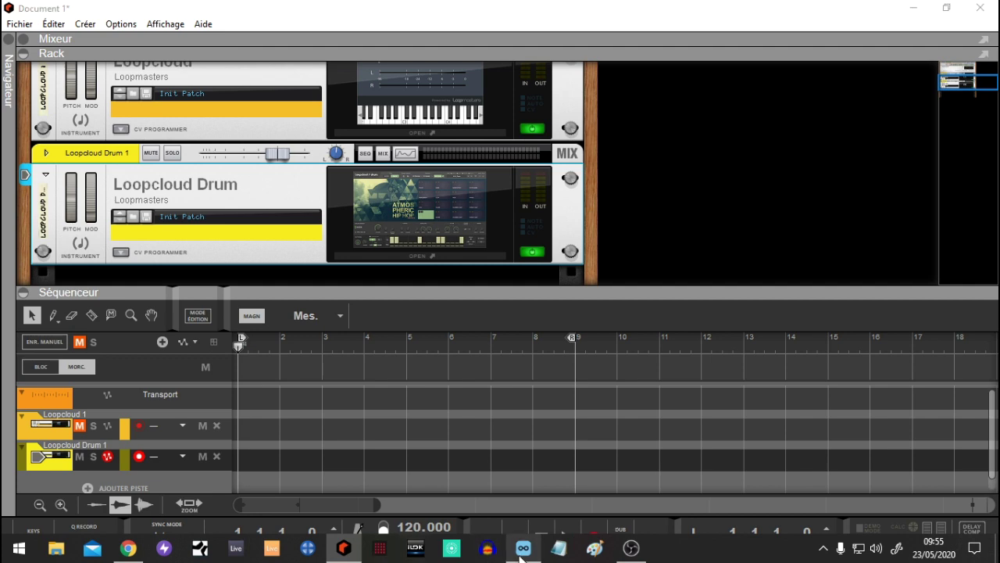
left_click(523, 548)
left_click_drag(428, 7, 734, 6)
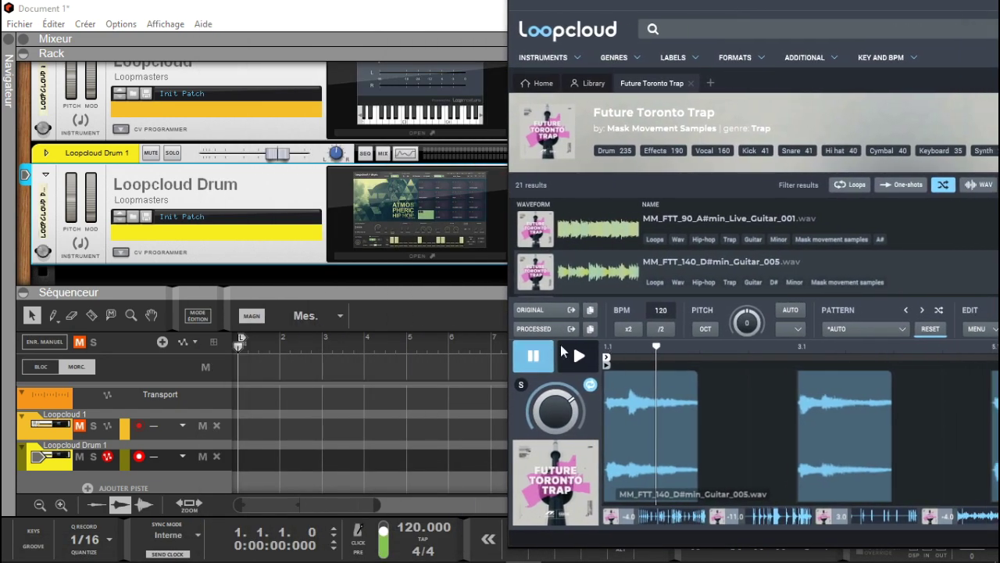
Solo the Track 1 hi-hat in Loopcloud and place its processed audio in Reason's sequencer at bar 1
left_click(613, 519)
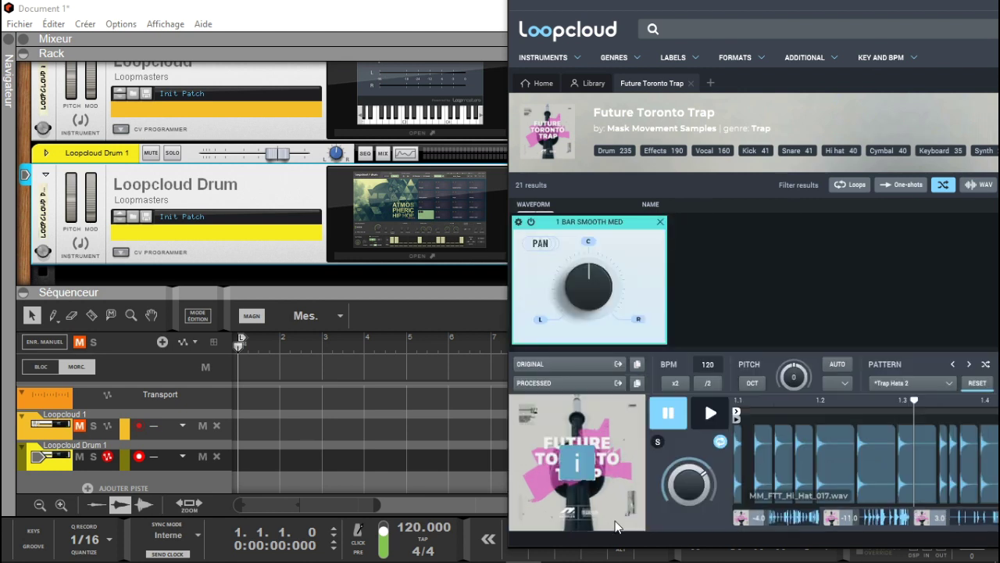
left_click(657, 442)
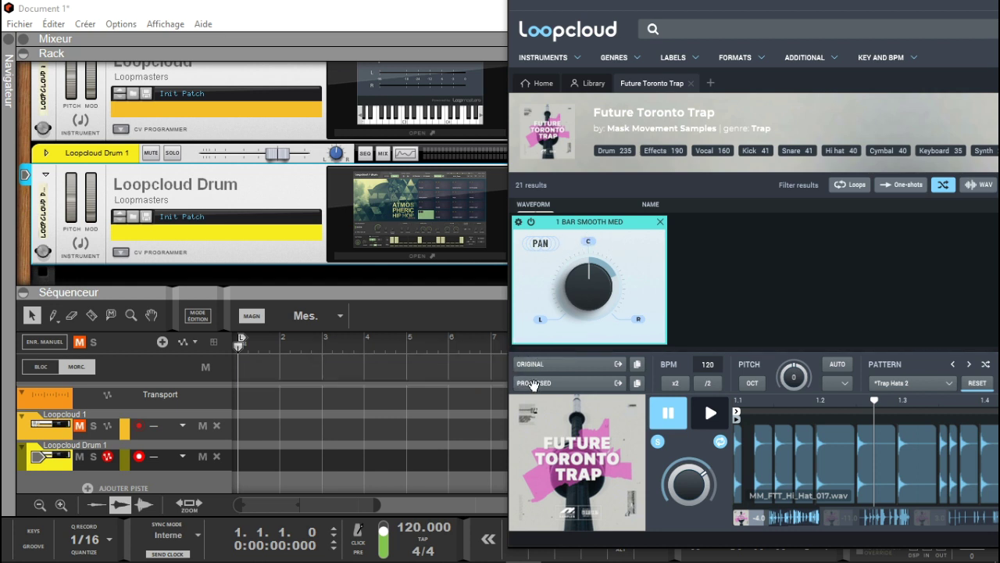
mouse_move(530, 384)
left_mouse_down()
mouse_move(319, 440)
mouse_move(254, 486)
mouse_move(238, 472)
left_mouse_up()
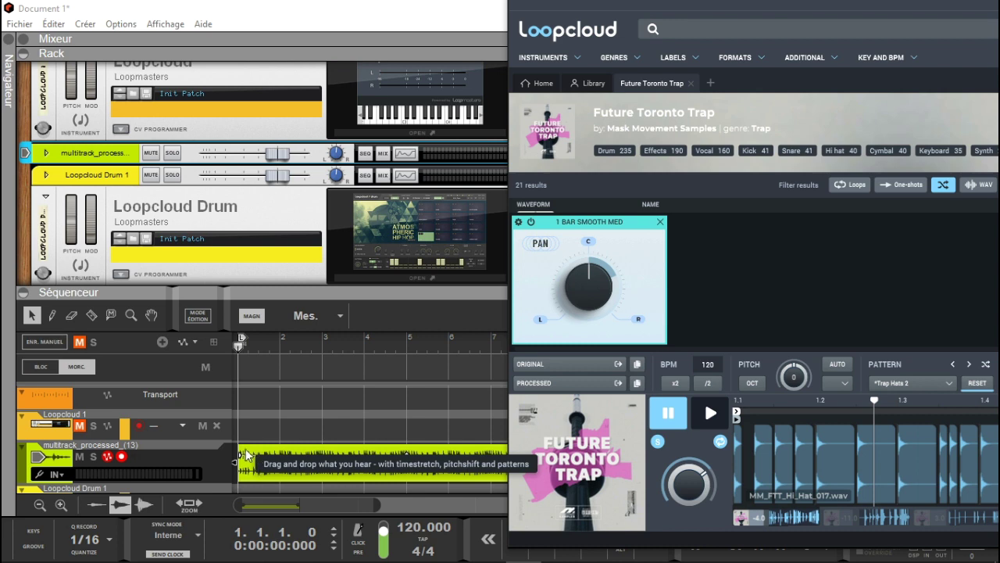
Play the imported hi-hat in Reason, enlarge the sequencer area and move the hi-hat track below Loopcloud Drum 1
left_click(236, 462)
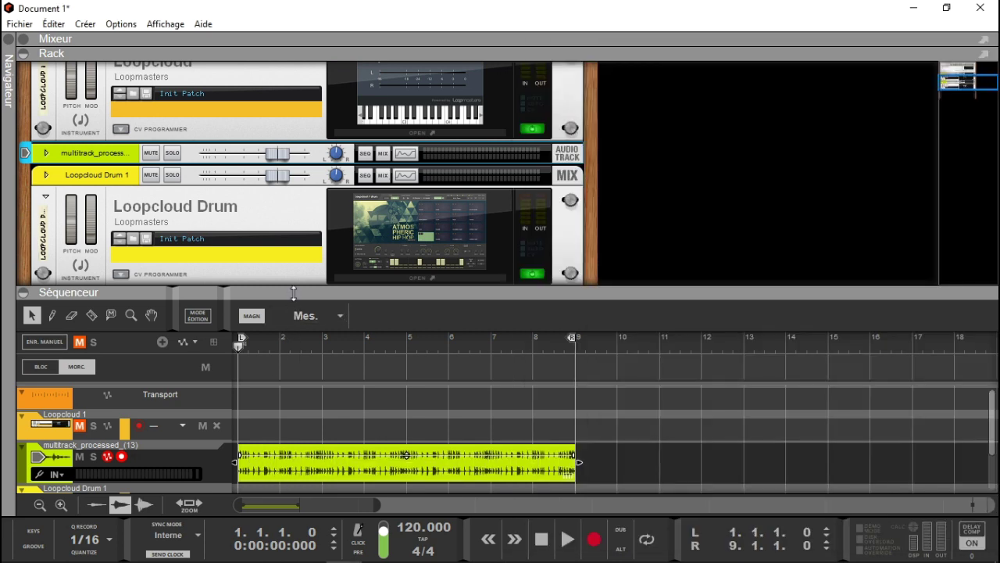
key("space")
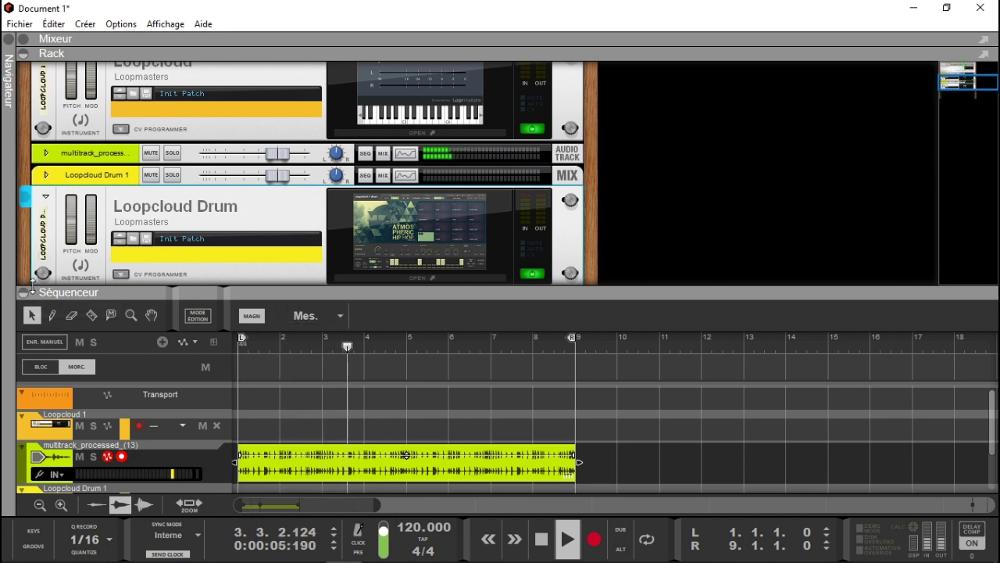
left_click_drag(32, 283, 31, 165)
left_click_drag(22, 360, 24, 415)
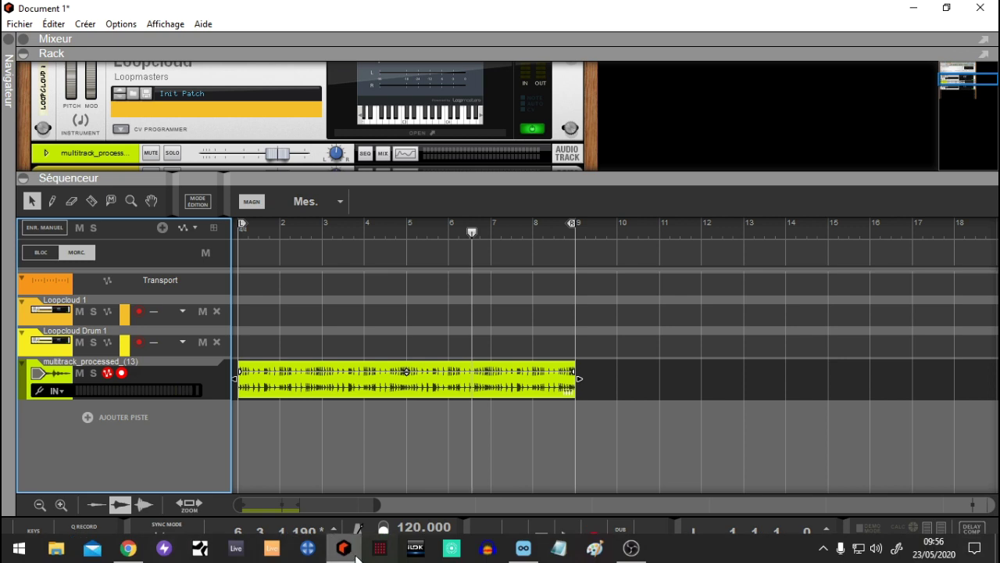
Switch to Loopcloud, preview the soloed Track 2 snare and export its processed audio to a new Reason track at bar 1
mouse_move(524, 555)
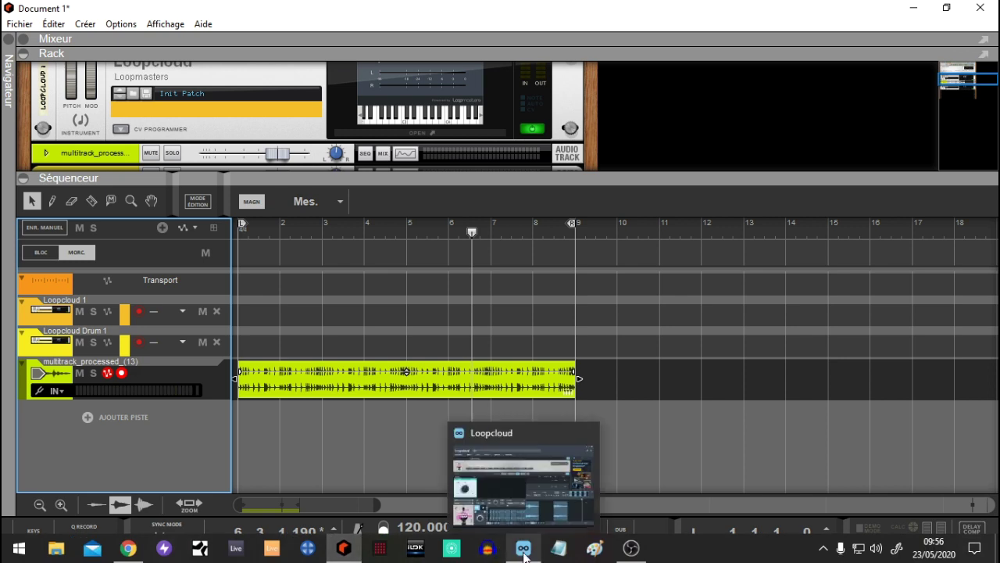
left_click(523, 551)
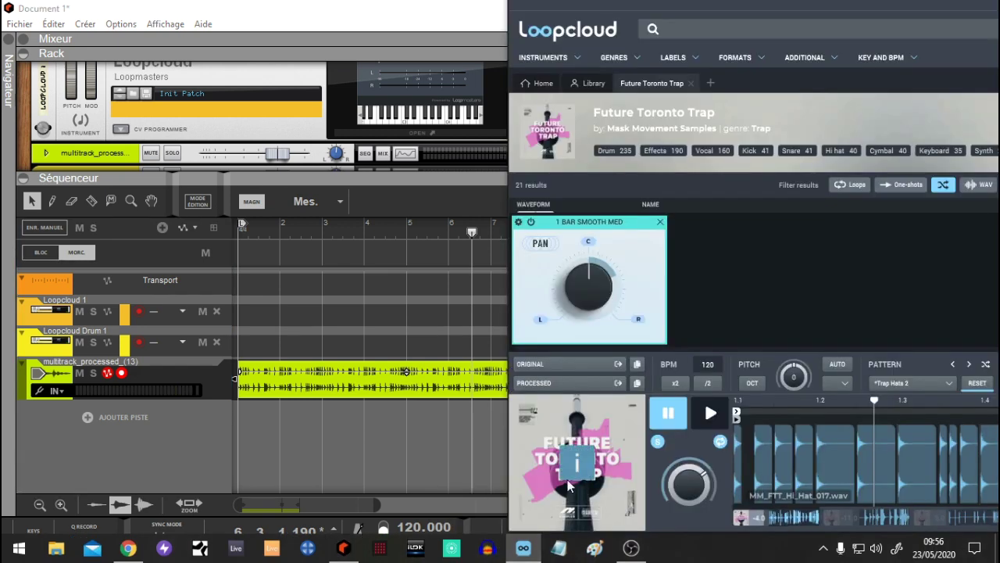
left_click(667, 417)
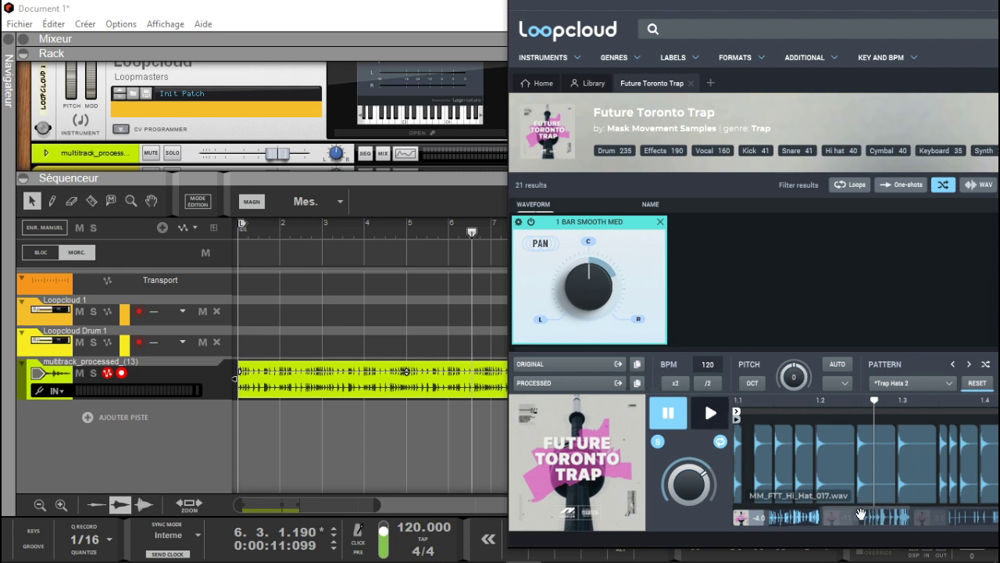
left_click(833, 513)
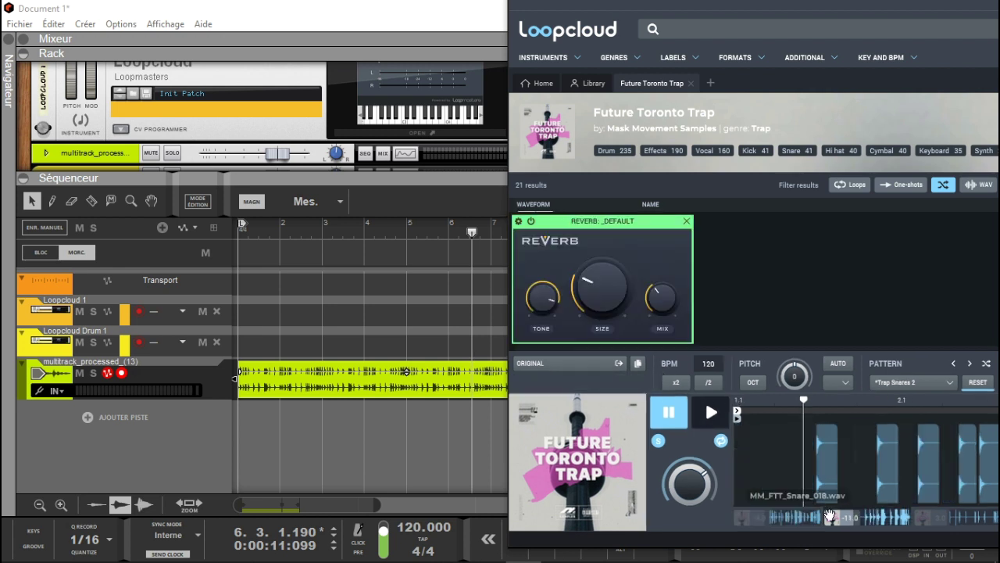
left_click(712, 414)
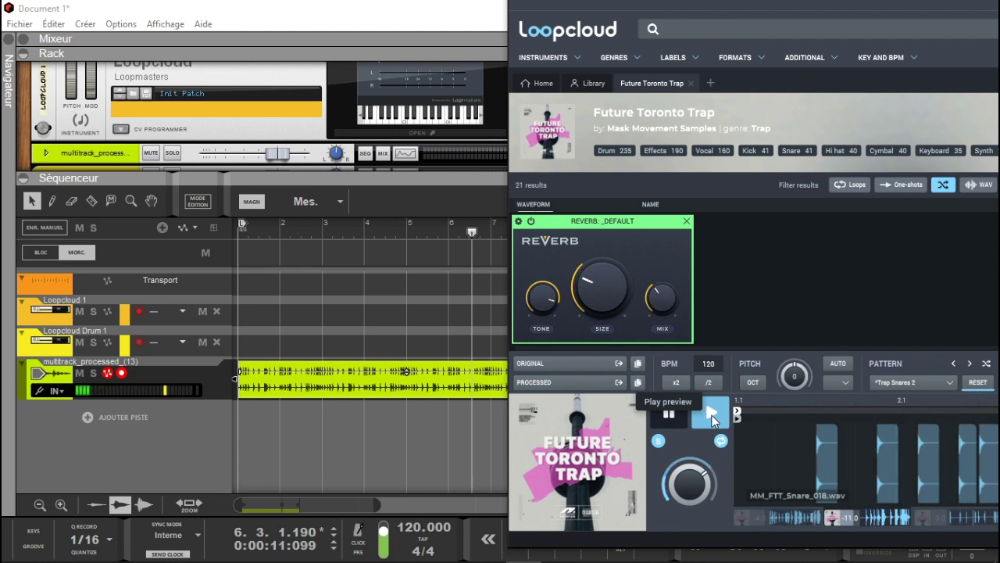
left_click(712, 416)
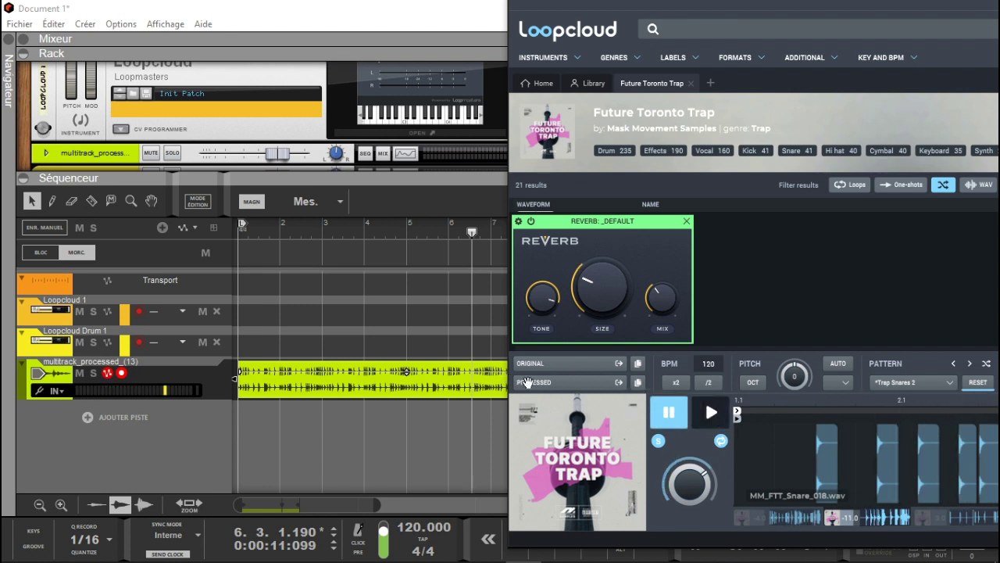
mouse_move(536, 383)
left_mouse_down()
mouse_move(275, 439)
mouse_move(231, 430)
mouse_move(246, 452)
mouse_move(242, 442)
left_mouse_up()
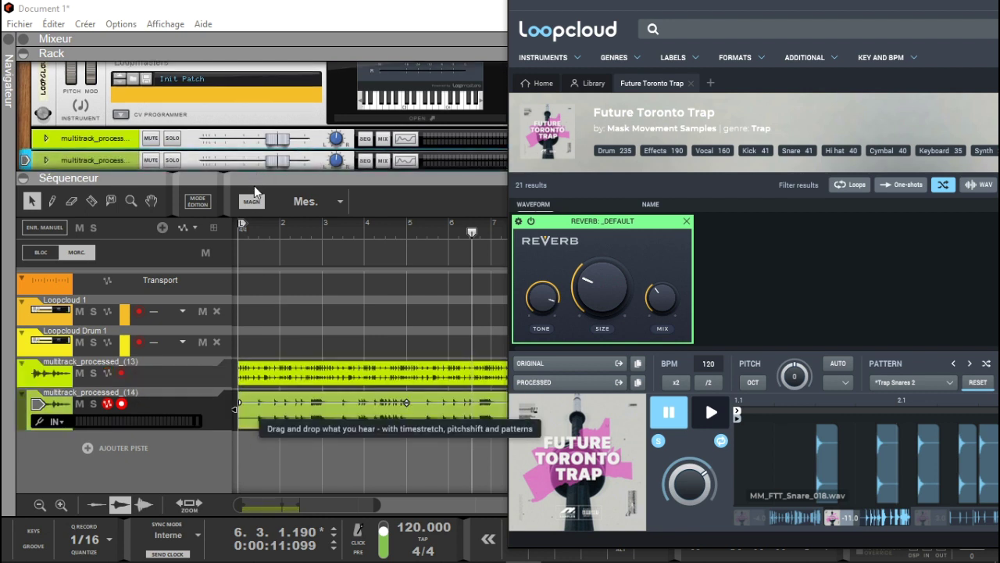
Play the hi-hat and snare tracks together in Reason and turn on looping for the transport
left_click(254, 186)
key("space")
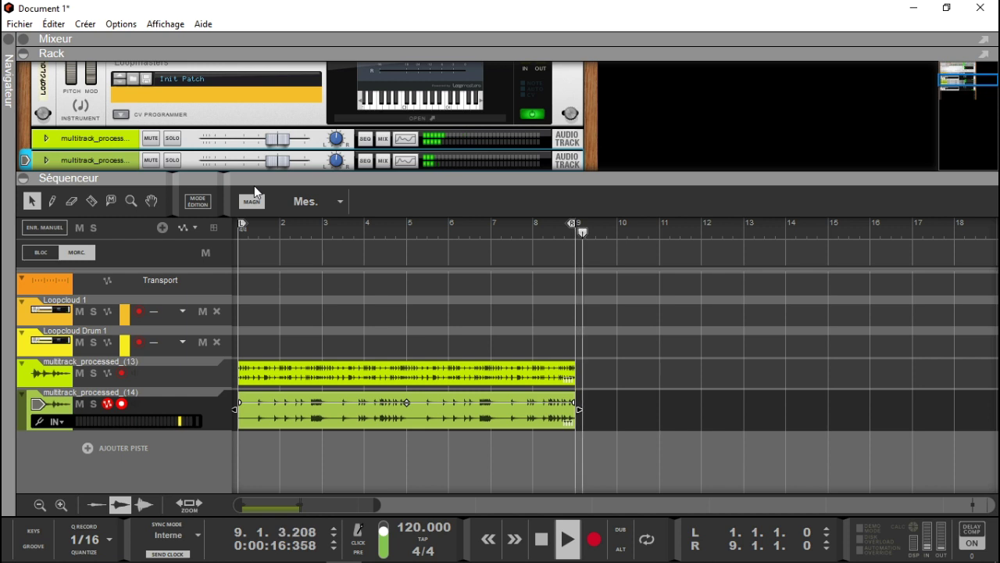
key("space")
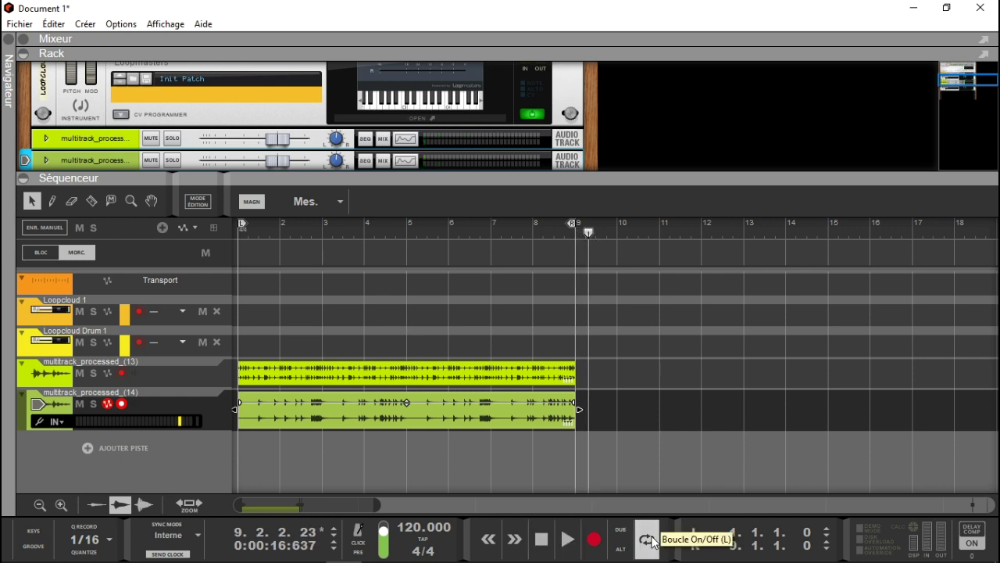
key("Home")
key("space")
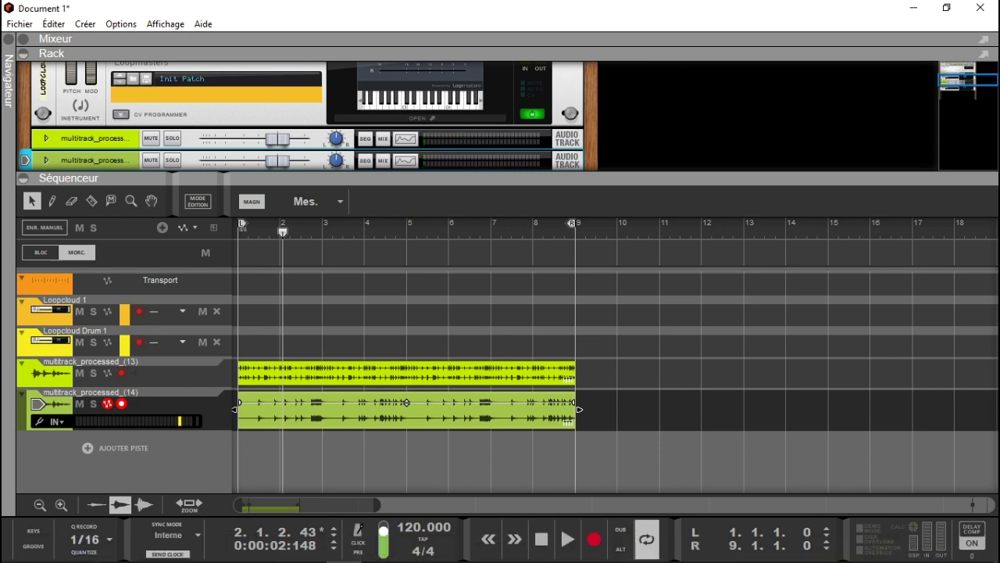
Switch to Loopcloud and export the processed Track 3 kick and Track 4 keys, each soloed, to new Reason tracks at bar 1
left_click(522, 548)
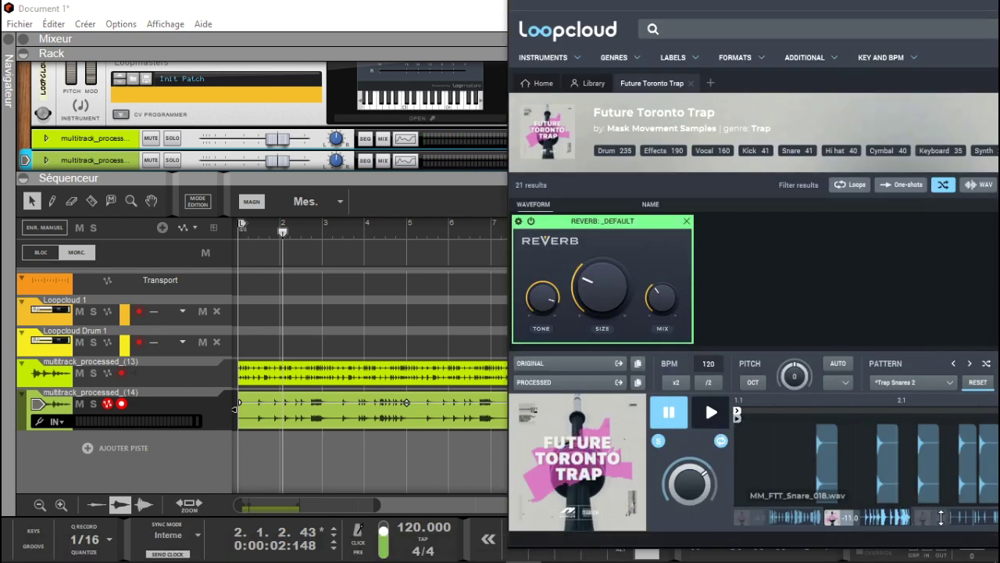
left_click_drag(921, 519, 244, 469)
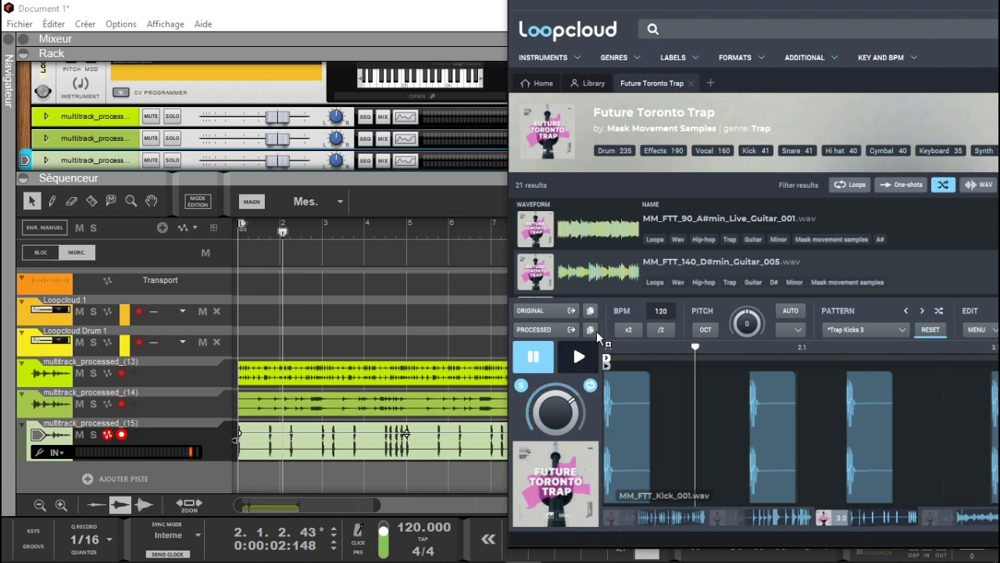
left_click(943, 185)
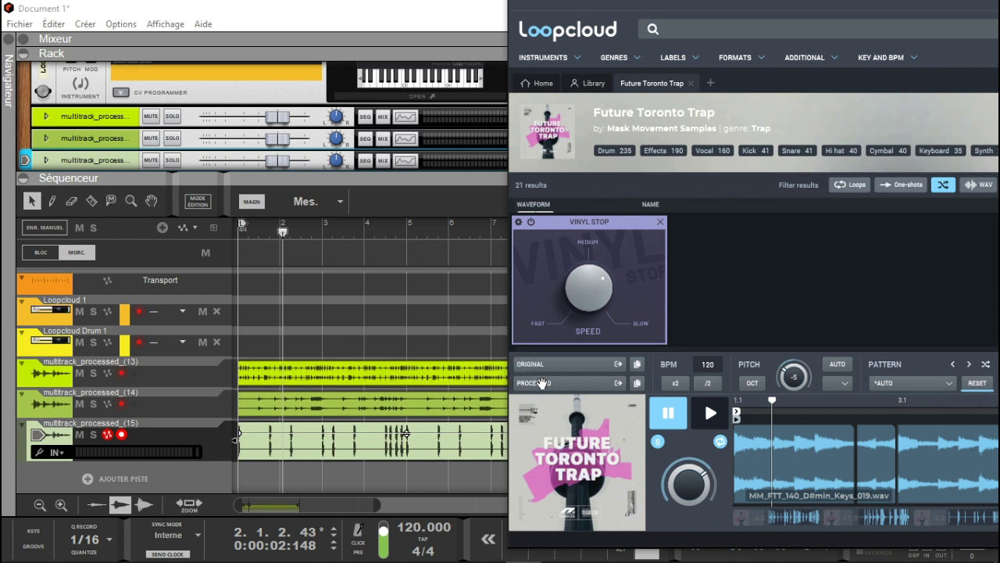
mouse_move(541, 383)
left_mouse_down()
mouse_move(393, 455)
mouse_move(309, 484)
mouse_move(239, 490)
mouse_move(275, 488)
mouse_move(303, 426)
mouse_move(239, 336)
mouse_move(238, 357)
mouse_move(240, 338)
left_mouse_up()
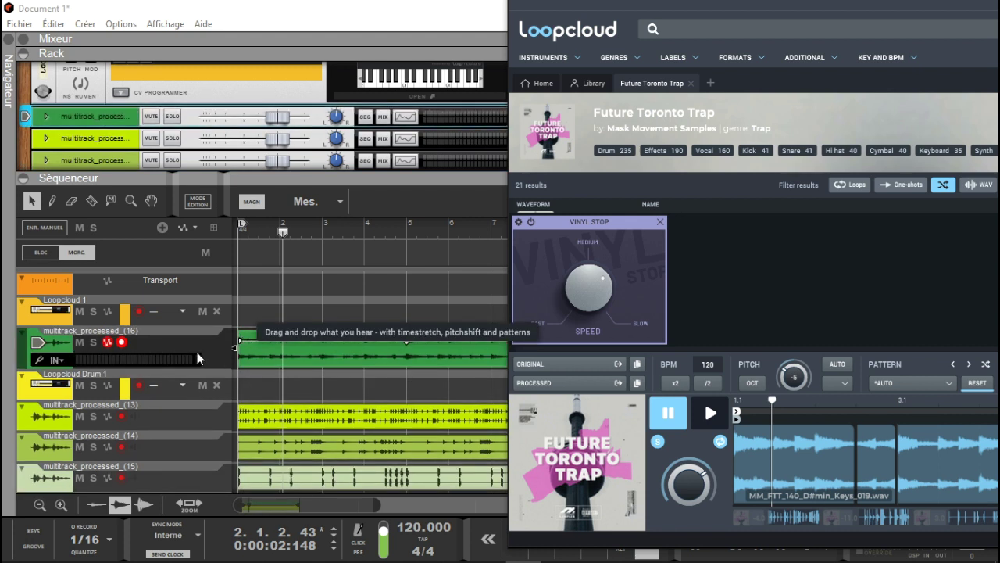
Move the imported keys track below Loopcloud Drum 1 in Reason and play the imported tracks together from the start
left_click(207, 343)
left_click_drag(24, 356, 27, 410)
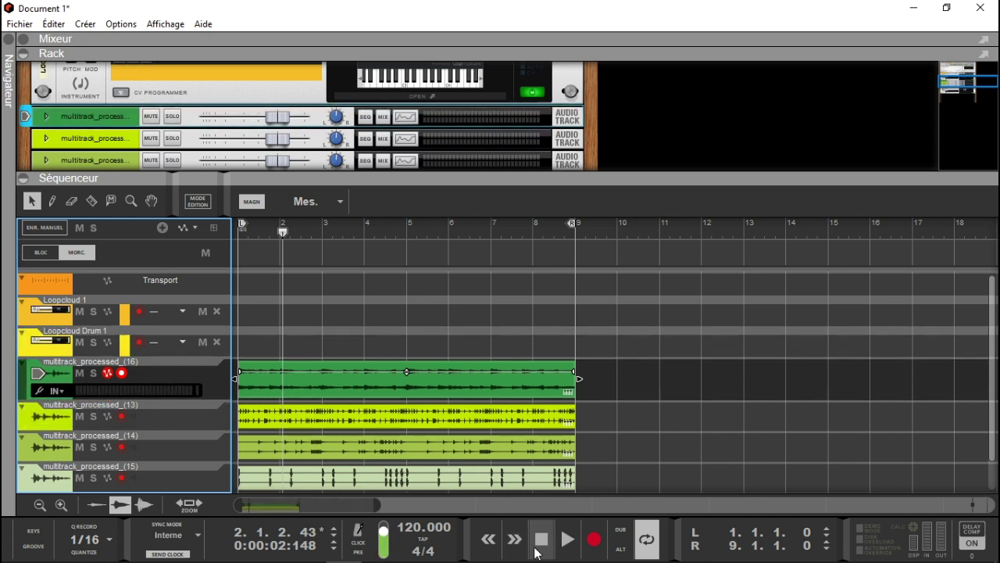
left_click(543, 547)
left_click(566, 545)
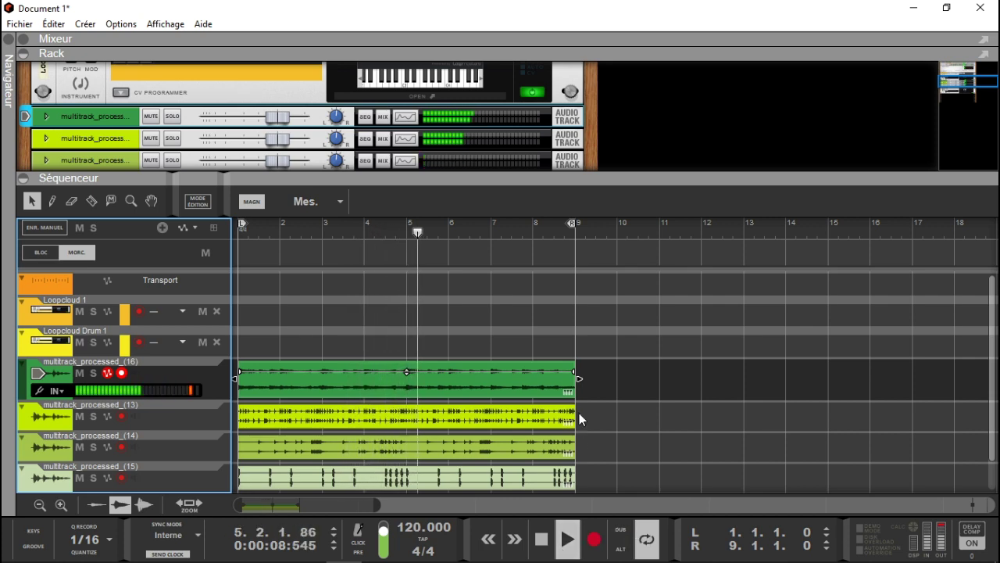
Slightly lower the mixer faders of multitrack_processed (15), (16) and (14) and the Loopcloud Drum 1 channel during playback
key("F5")
left_click_drag(761, 345, 764, 358)
left_click(826, 324)
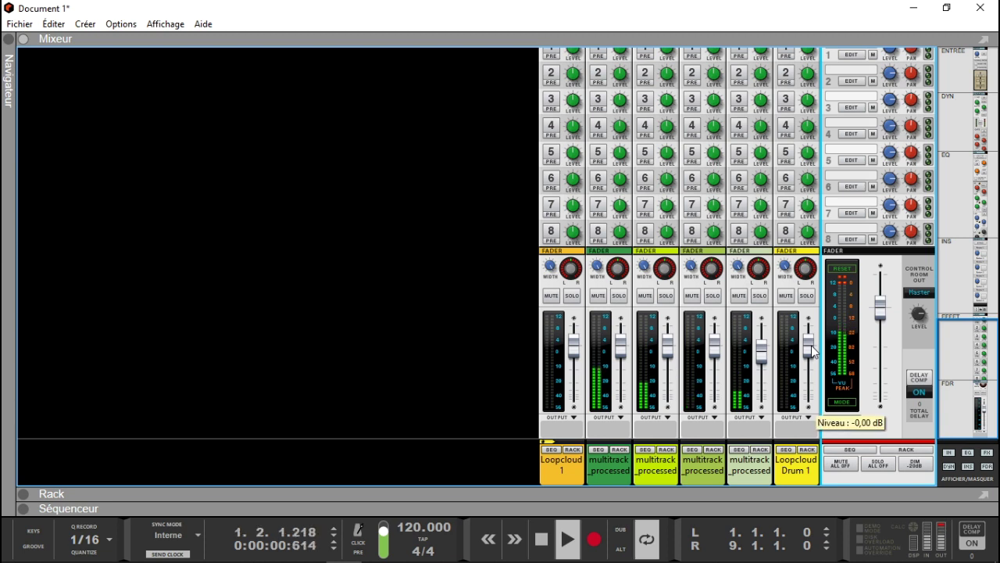
left_click(811, 352)
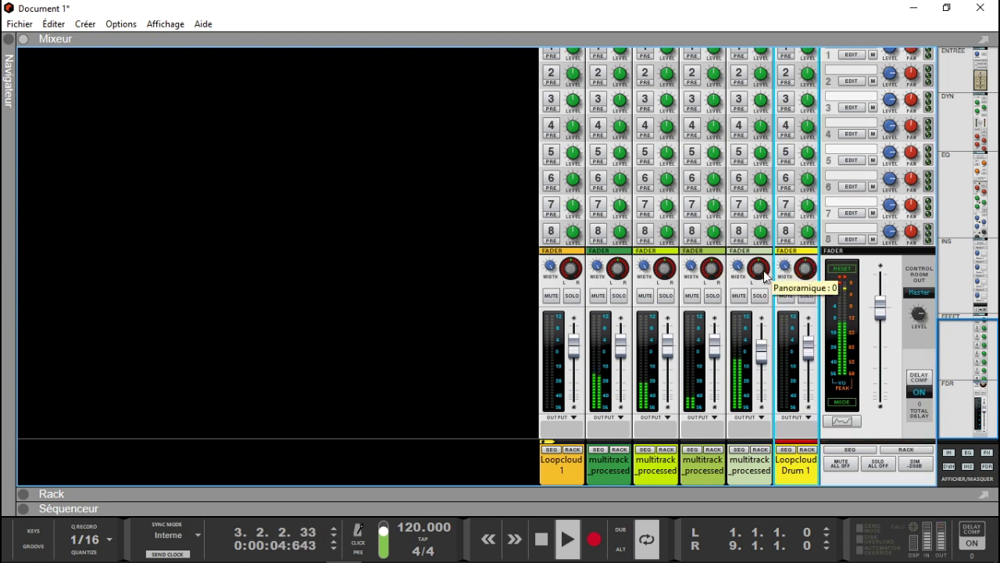
left_click(606, 274)
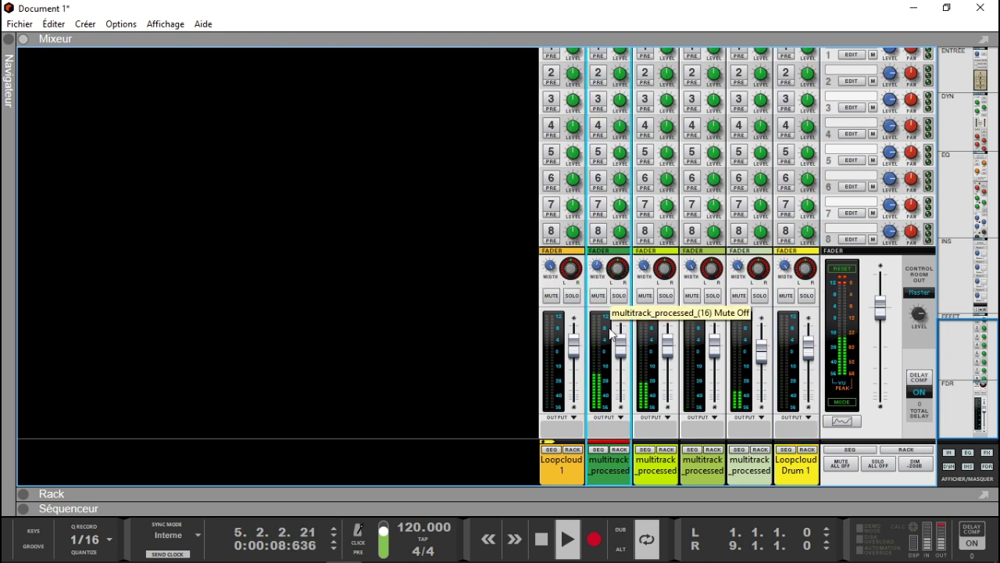
left_click(840, 268)
left_click_drag(714, 344, 720, 357)
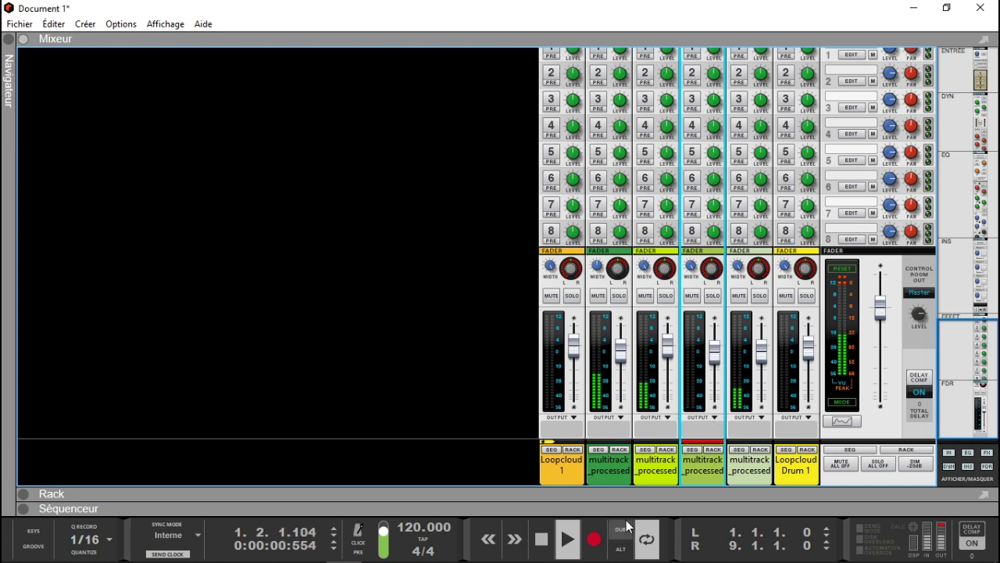
Switch to Loopcloud and export the processed MM_FTT_140_D#min_Guitar_005 audio to a new Reason track at bar 1
left_click(524, 548)
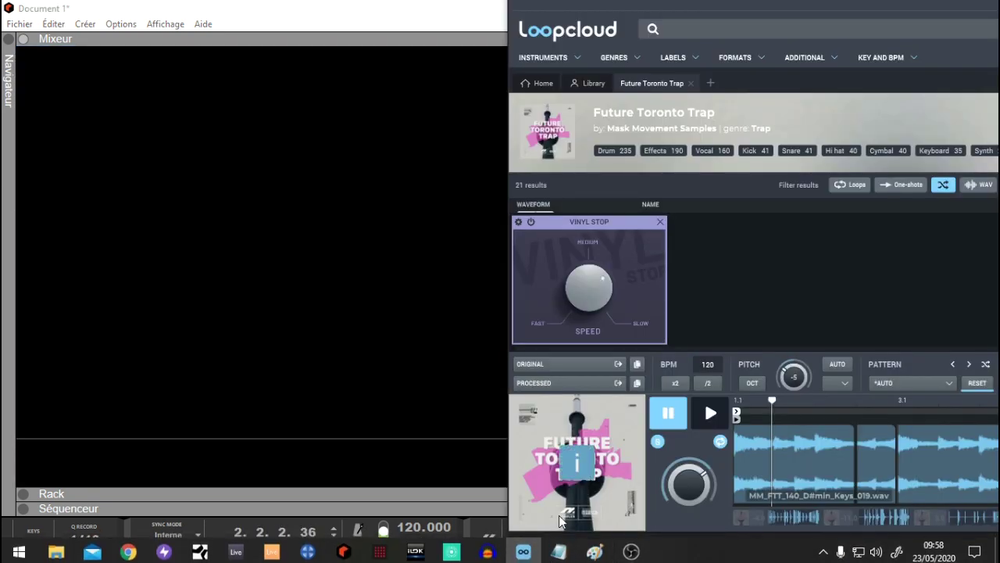
left_click(388, 387)
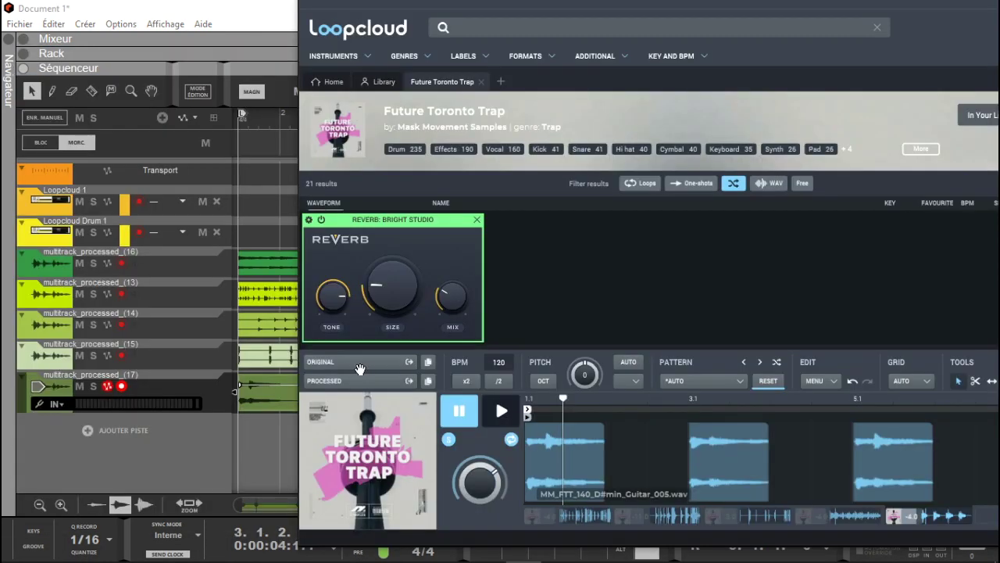
Bypass Vinyl Stop on the Loopcloud keys track and export its processed and original audio to new Reason tracks at bar 1
left_click(866, 517)
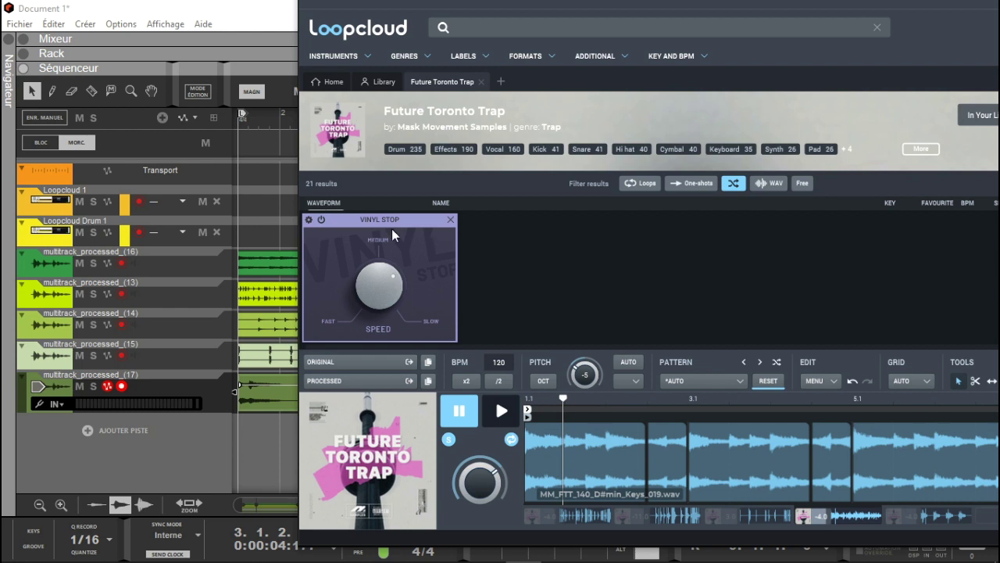
left_click(321, 220)
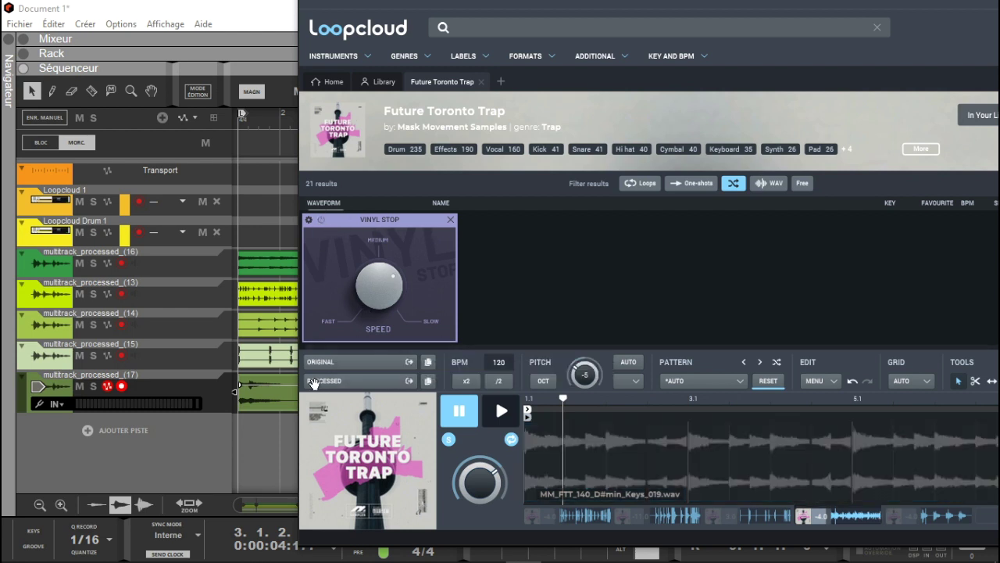
left_click_drag(252, 450, 252, 450)
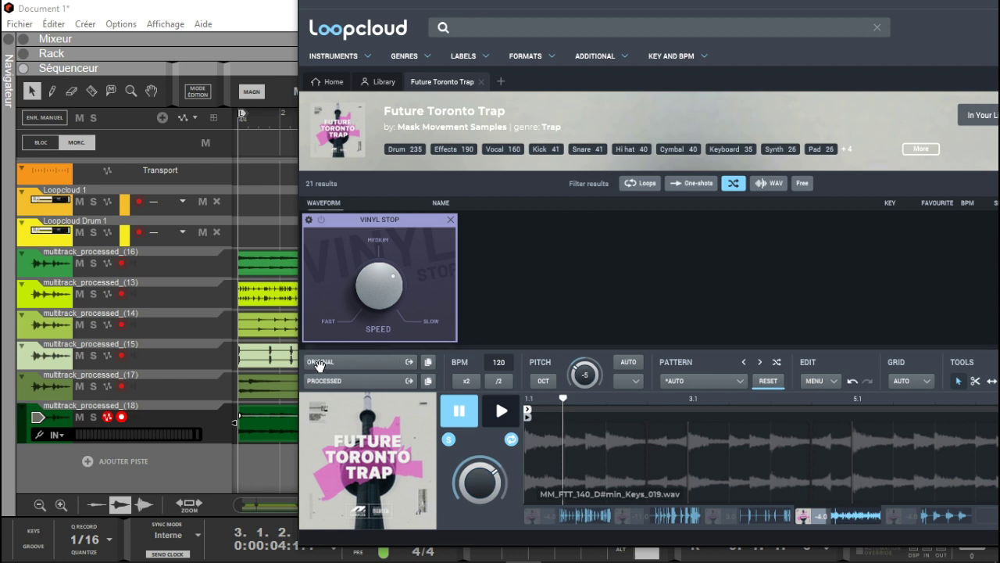
left_click_drag(303, 380, 239, 482)
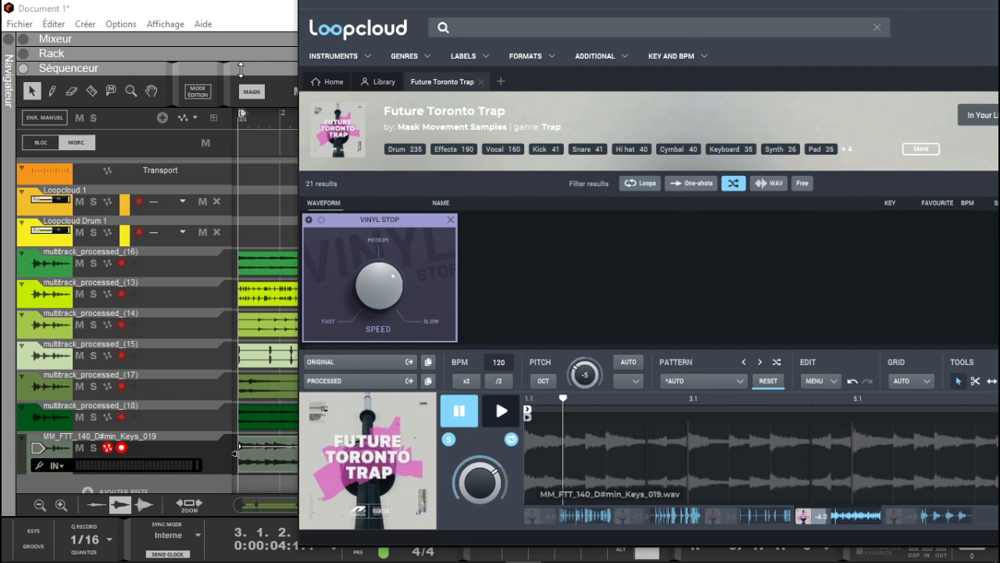
Switch to Reason and move the newly imported multitrack_processed_(18) keys clip to bar 9 on the multitrack_processed_(16) track
left_click(229, 25)
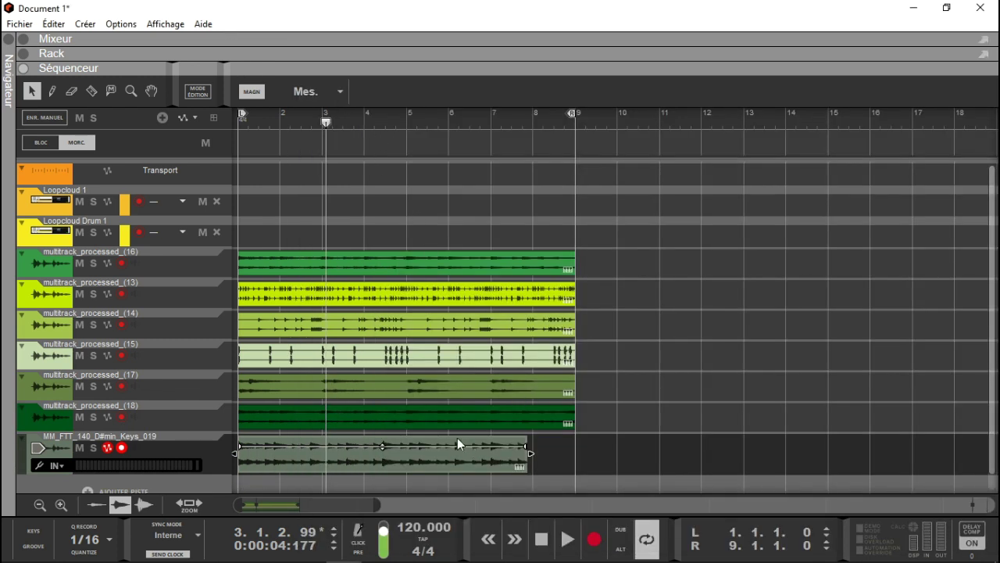
left_click_drag(401, 419, 749, 267)
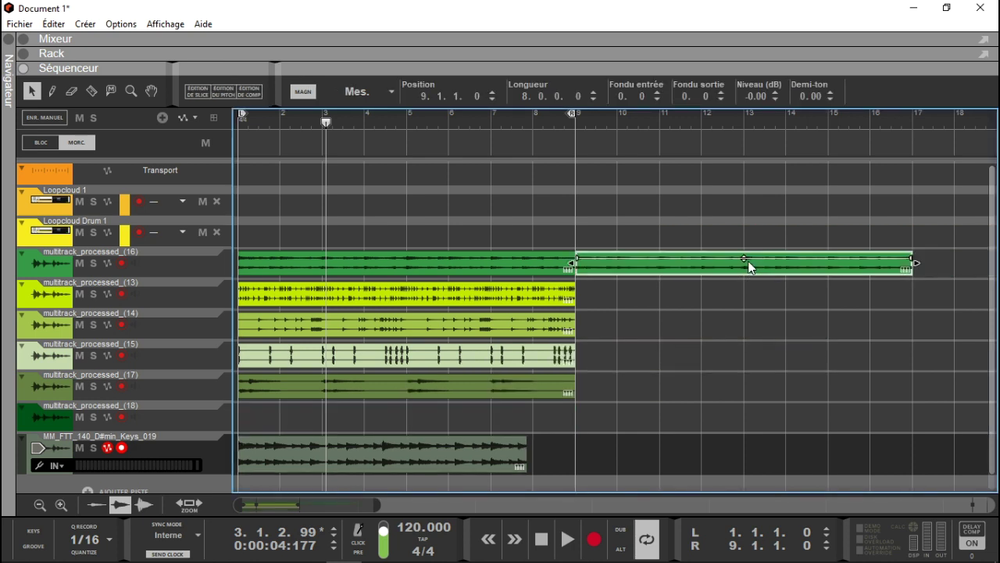
Stretch the original MM_FTT_140_D#min_Keys_019 clip to 8 bars and move it to bar 17 on the multitrack_processed_(16) track
left_click(473, 461)
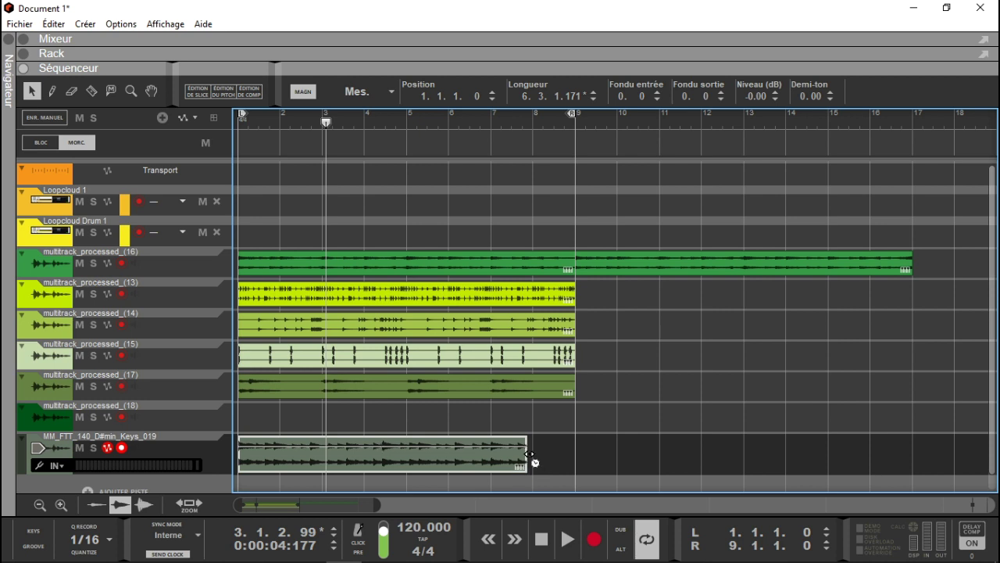
left_click_drag(528, 454, 577, 456)
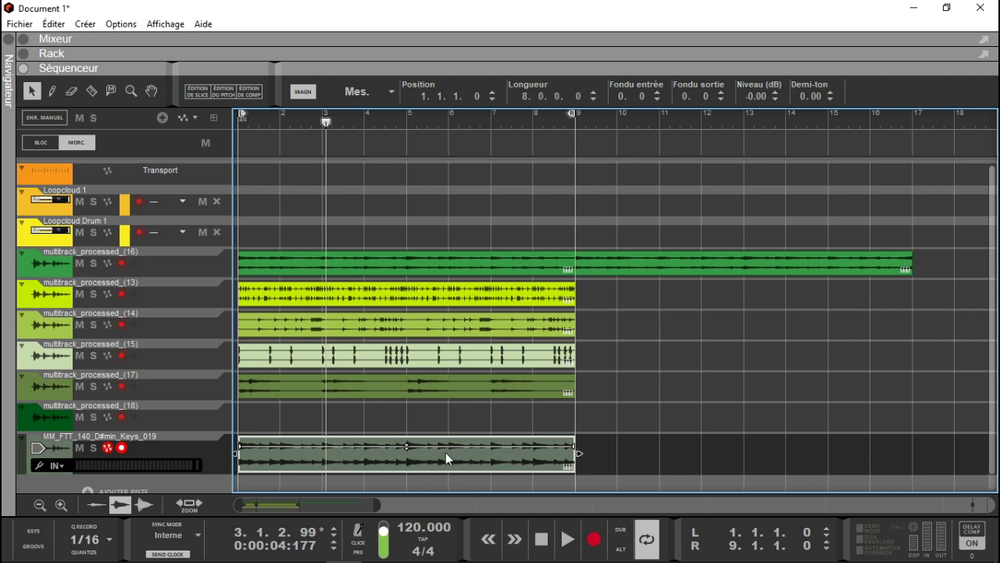
left_click_drag(364, 454, 893, 274)
scroll(959, 274, "right", 2)
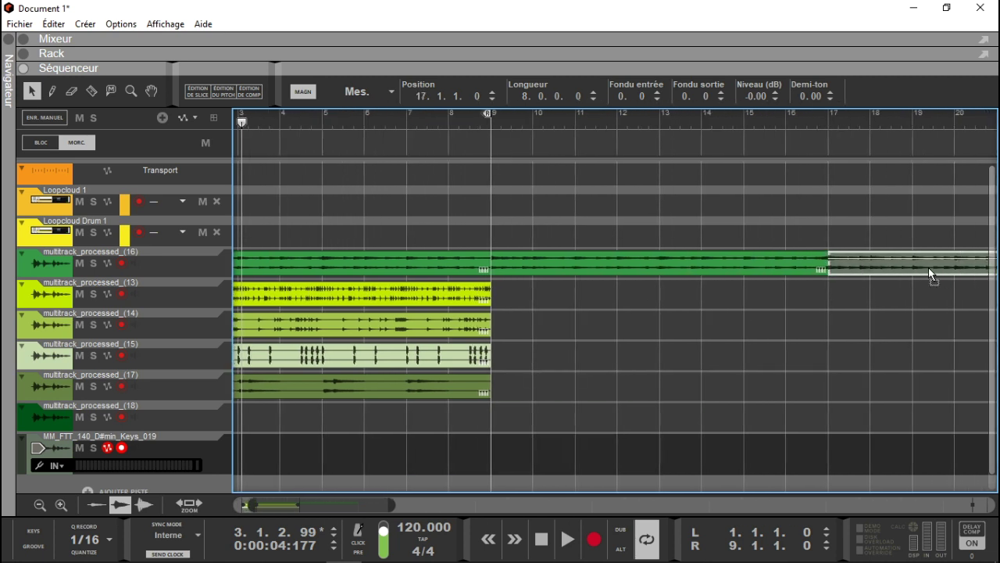
mouse_move(961, 272)
left_mouse_down()
mouse_move(983, 275)
mouse_move(966, 273)
left_mouse_up()
Duplicate the multitrack_processed (13), (14) and (15) drum clips to bars 9 and 17
left_click_drag(373, 474, 500, 339)
left_click_drag(508, 286, 350, 361)
left_click_drag(350, 361, 350, 361)
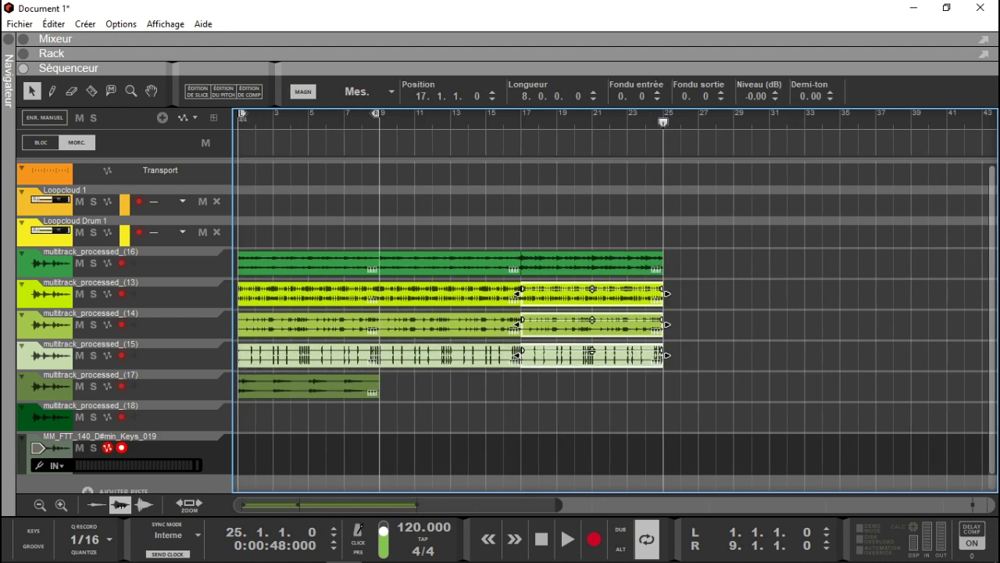
Extend the loop to bar 25 and play the arrangement from the start with multitrack_processed_(17) muted
left_click_drag(375, 113, 629, 129)
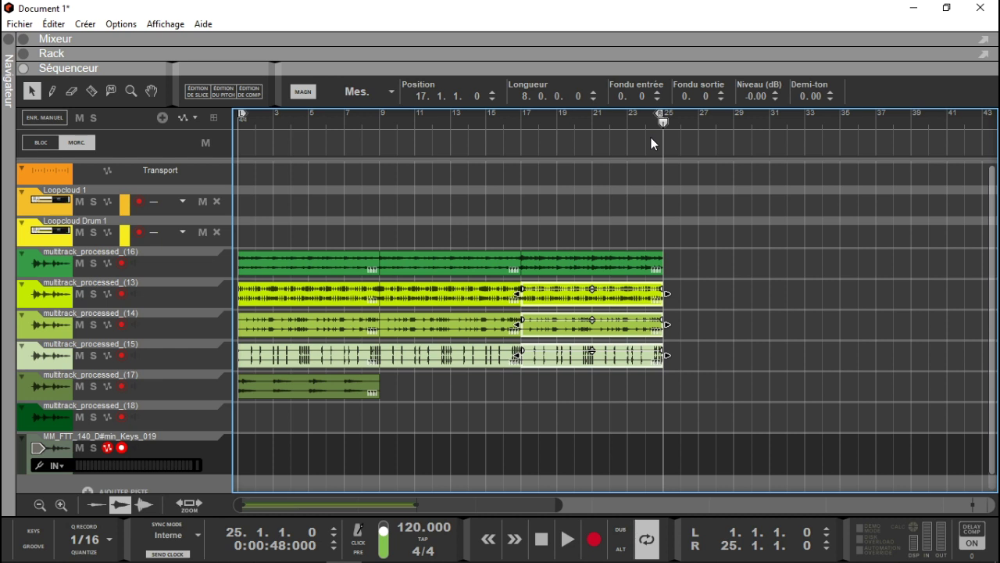
left_click(80, 386)
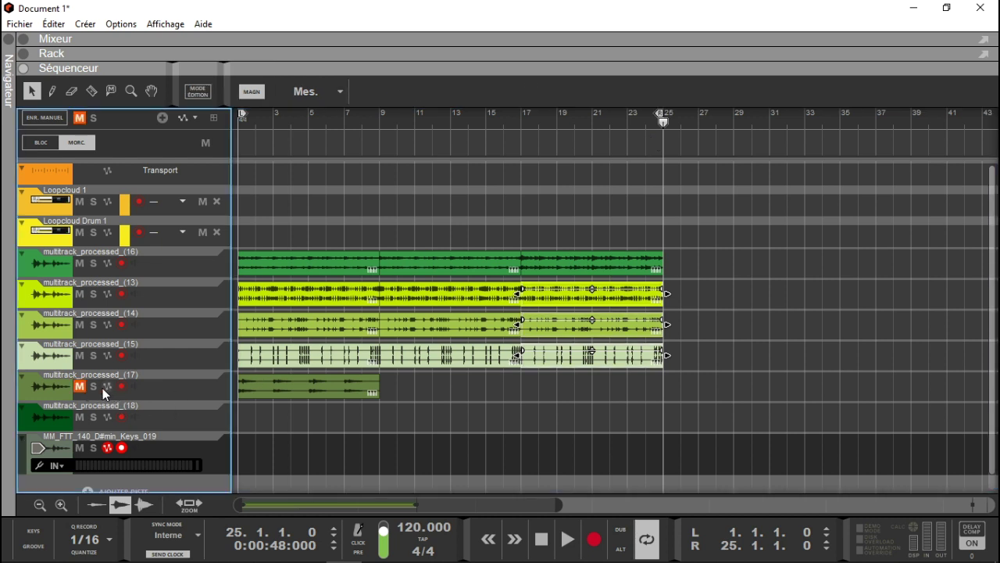
key("space")
key("space")
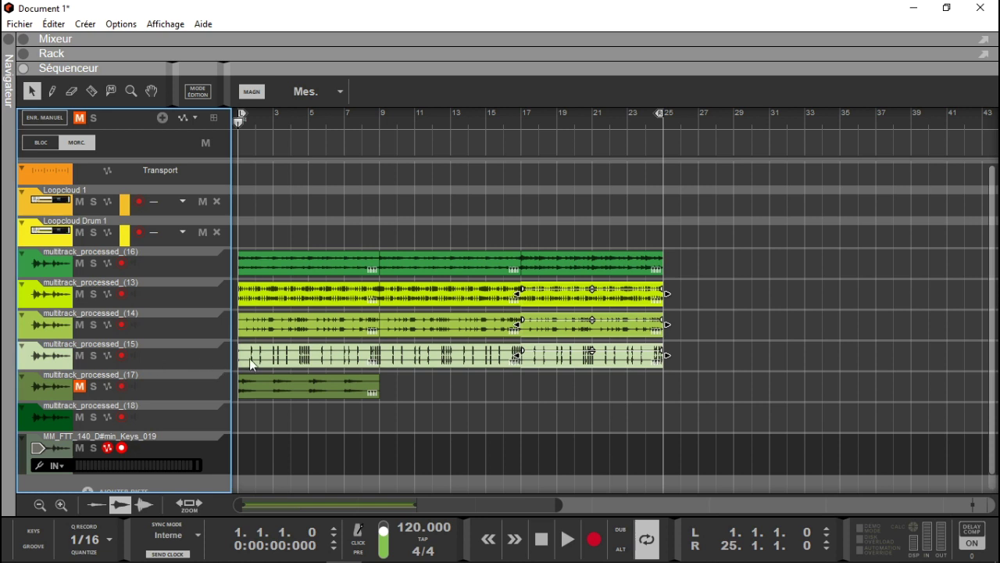
key("space")
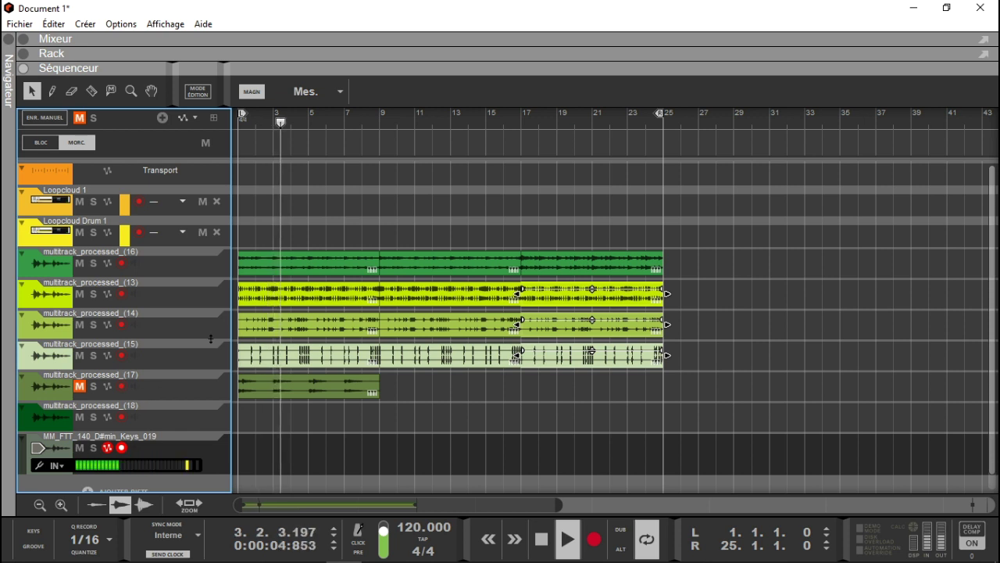
Stop playback, move the bar 17 keys clip onto the multitrack_processed_(18) track and solo that track together with multitrack_processed_(16)
left_click(93, 264)
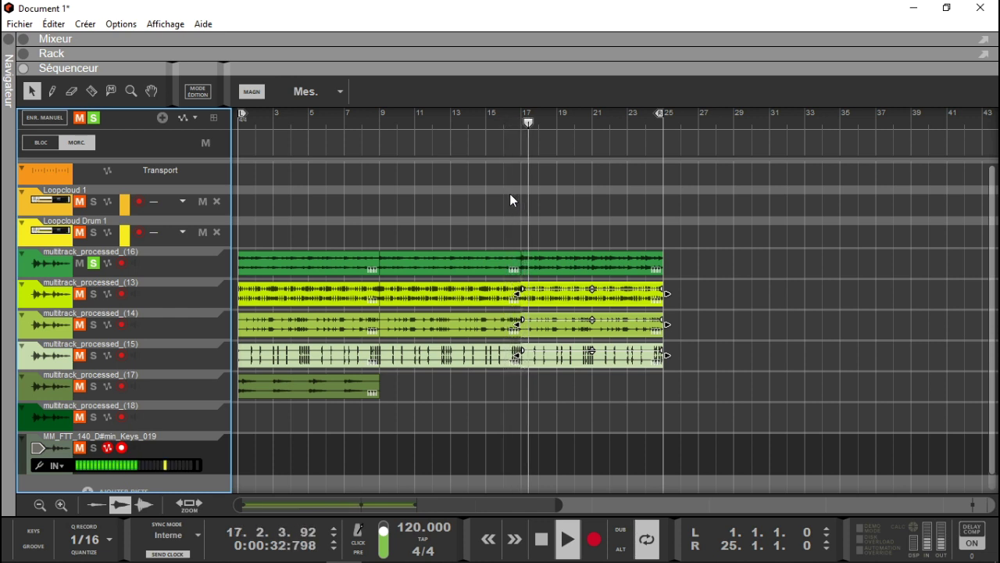
key("space")
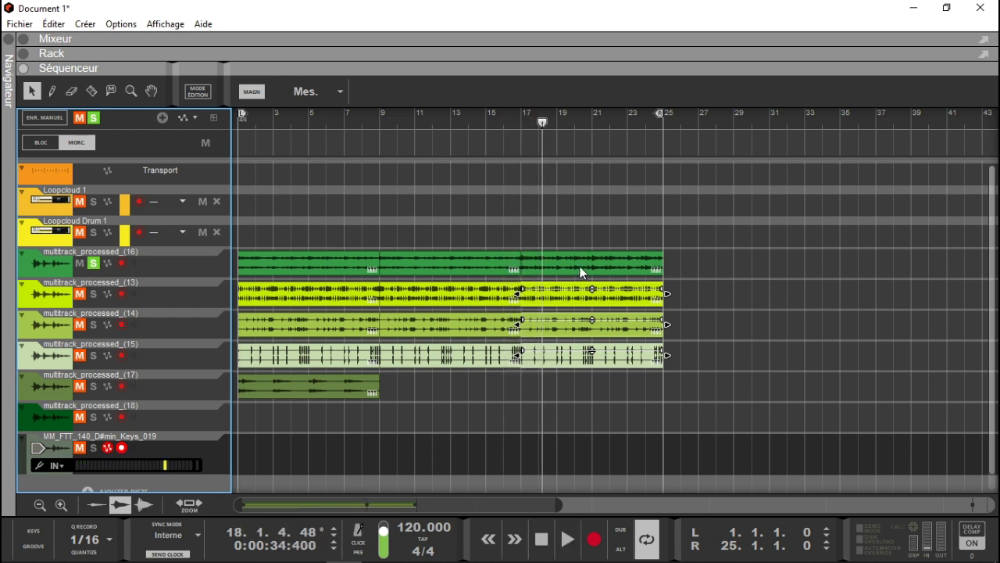
left_click(580, 271)
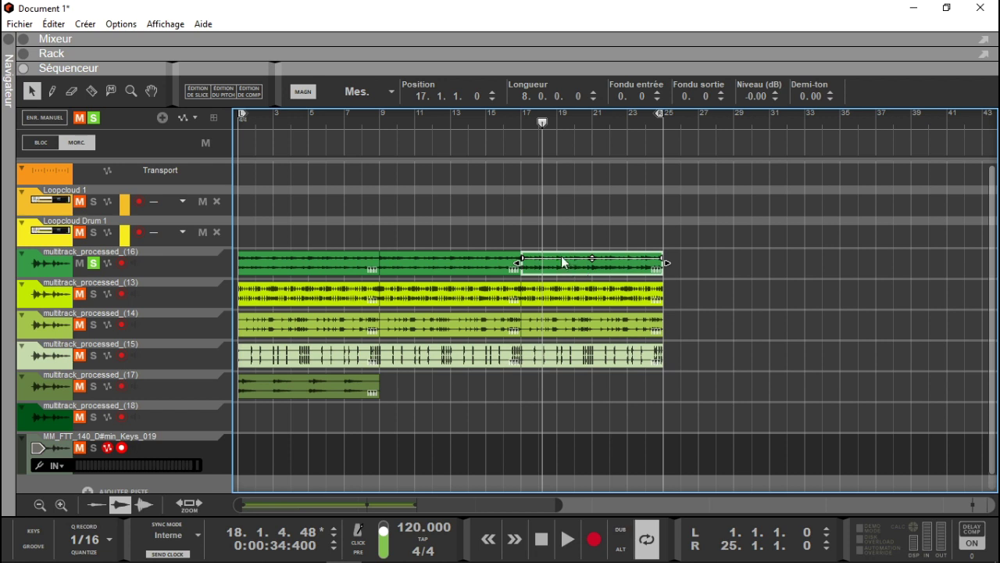
left_click_drag(557, 258, 564, 432)
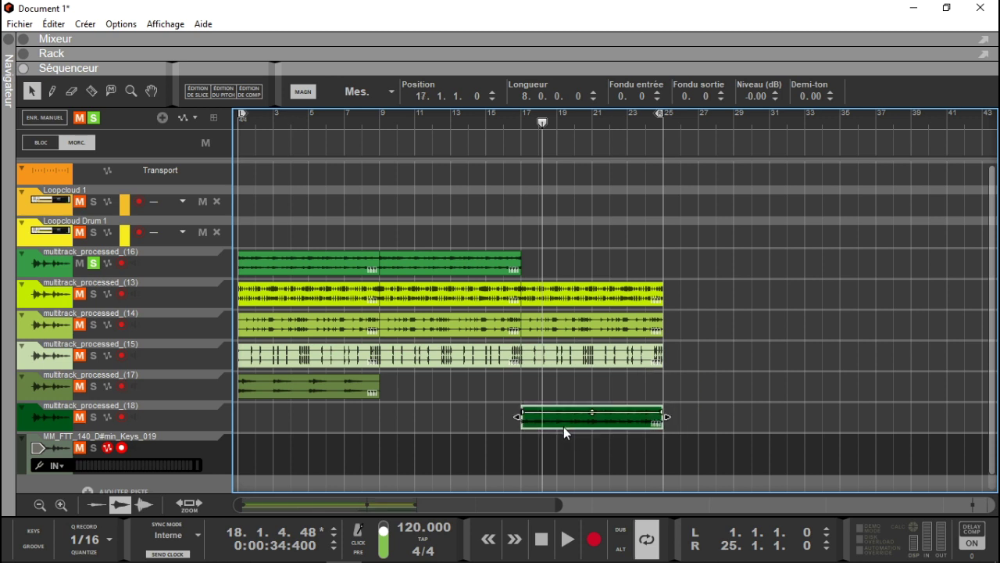
left_click(94, 417)
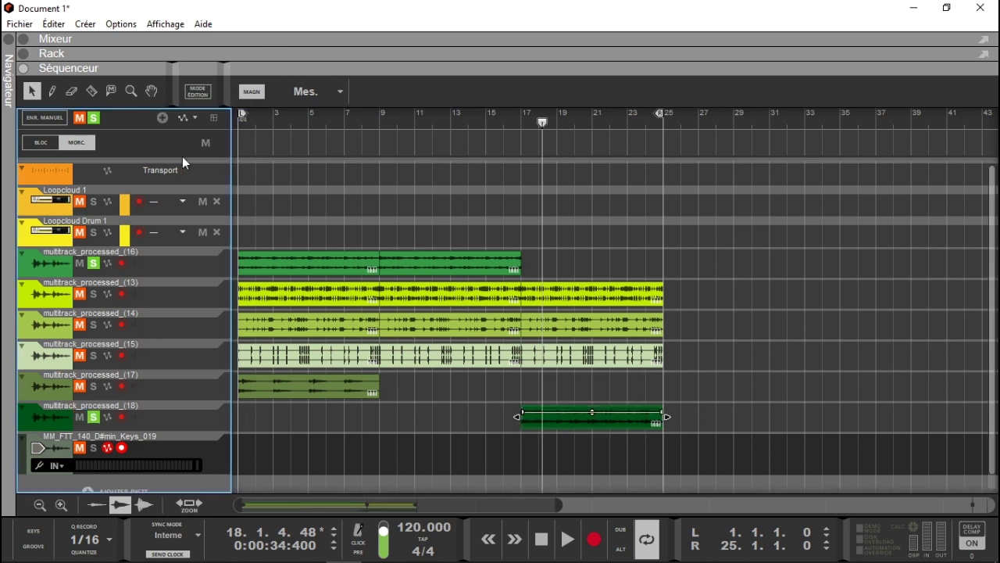
Browse the effects in the rack's browser and add Initial SlowMo as an insert effect on multitrack_processed_(18)
left_click(24, 54)
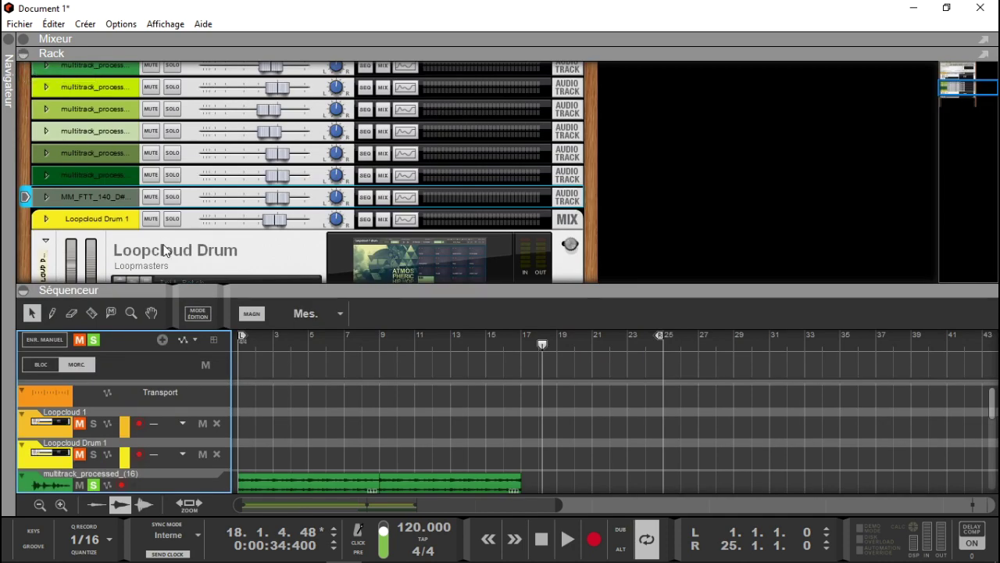
left_click(6, 46)
left_click(32, 148)
left_click(196, 243)
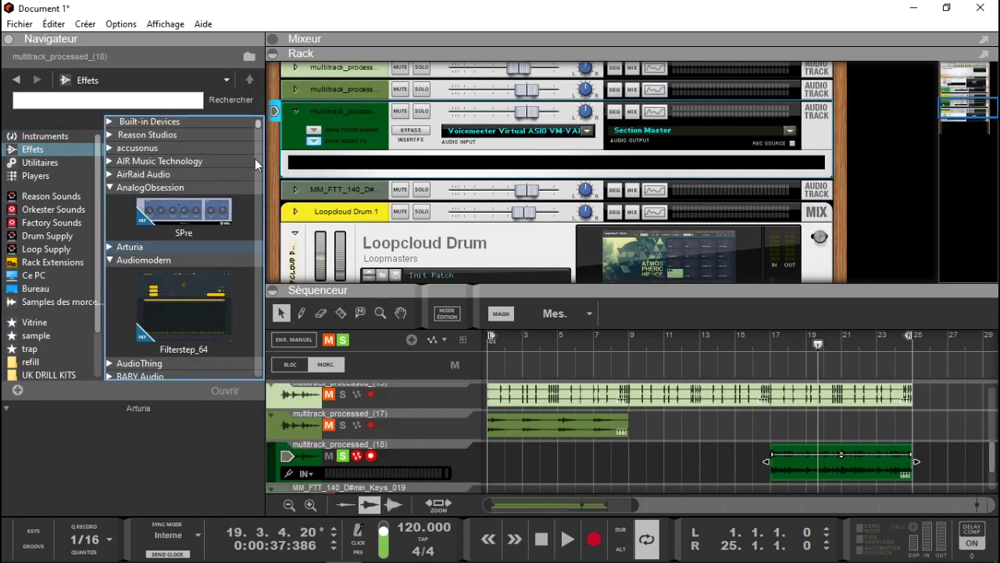
left_click_drag(261, 125, 259, 143)
mouse_move(184, 258)
left_mouse_down()
mouse_move(218, 234)
mouse_move(462, 160)
left_mouse_up()
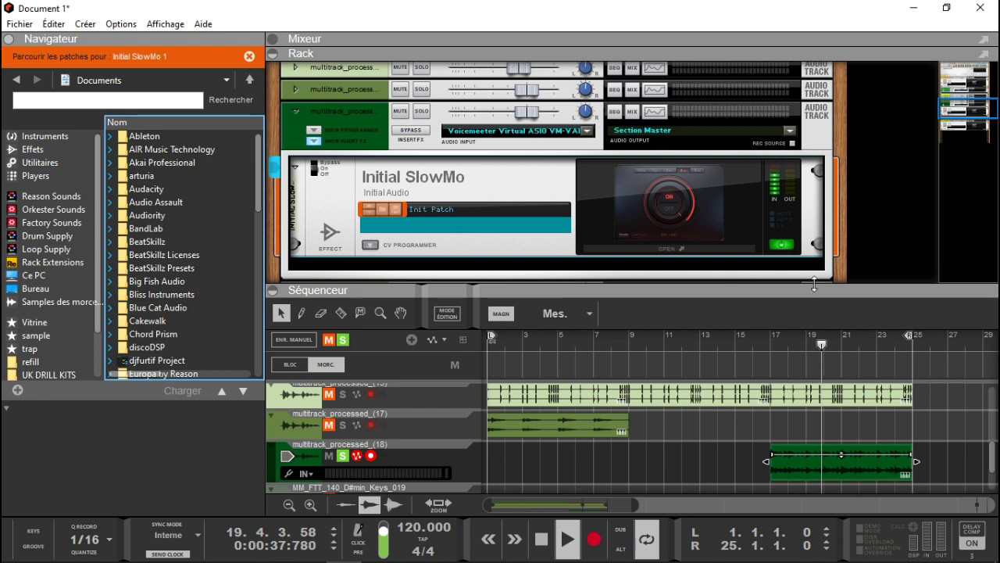
Play from around bar 13, toggle SlowMo off and back on, and set its Dry/Wet to 22/78
left_click(701, 341)
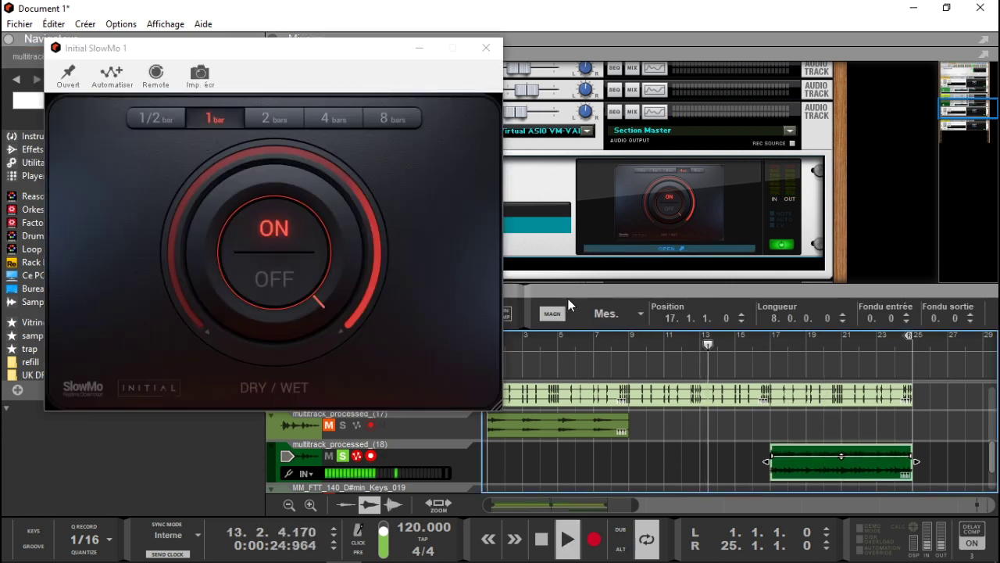
left_click(315, 204)
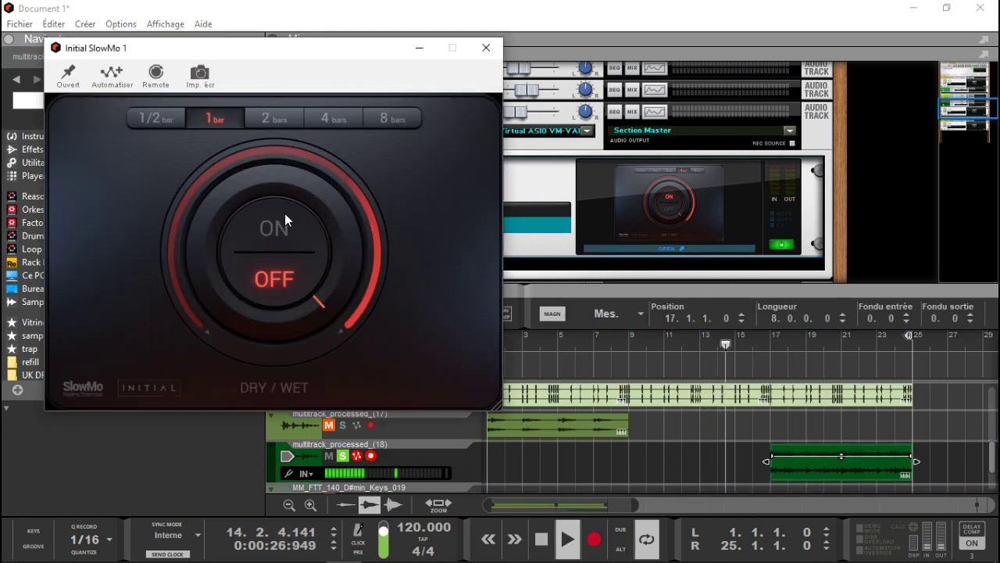
left_click(285, 215)
left_click_drag(251, 174, 233, 194)
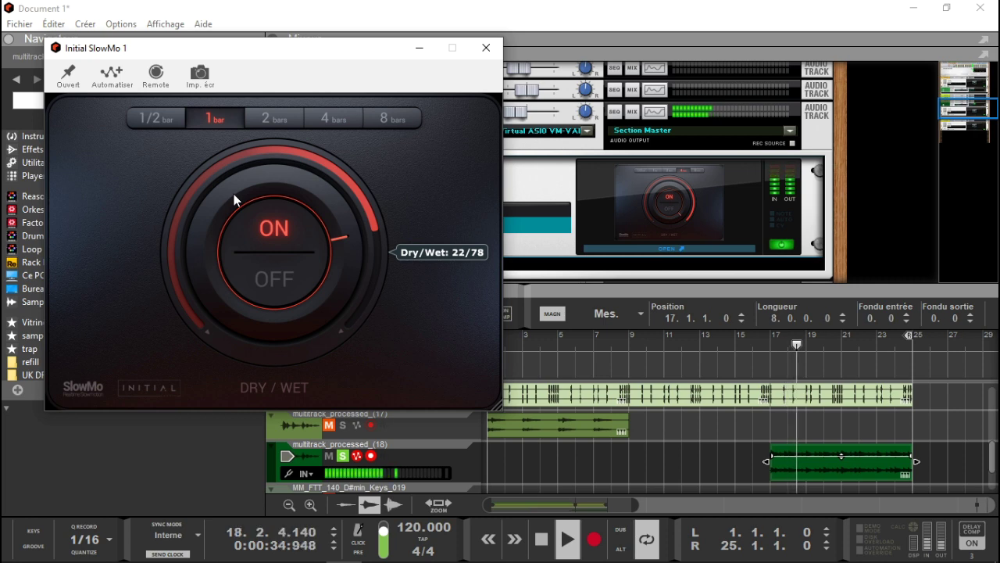
left_click(486, 48)
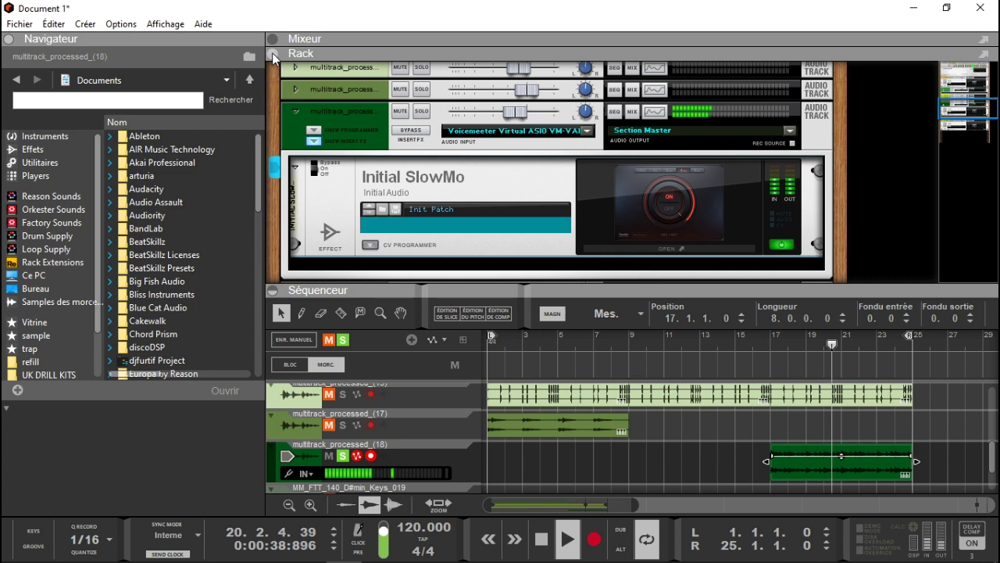
Collapse the rack and remove the solo from multitrack_processed (16) and (18) during playback
left_click(273, 54)
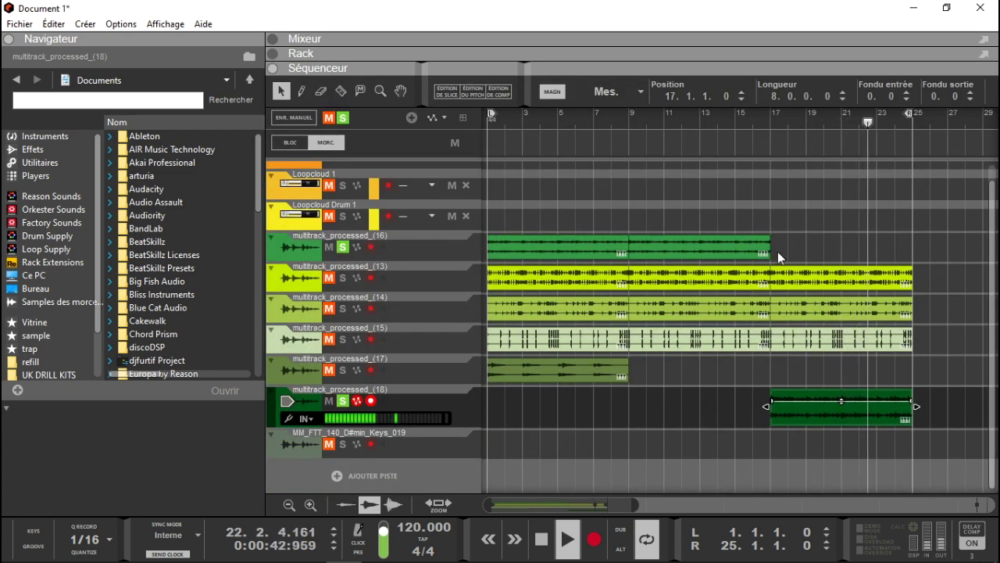
left_click(344, 248)
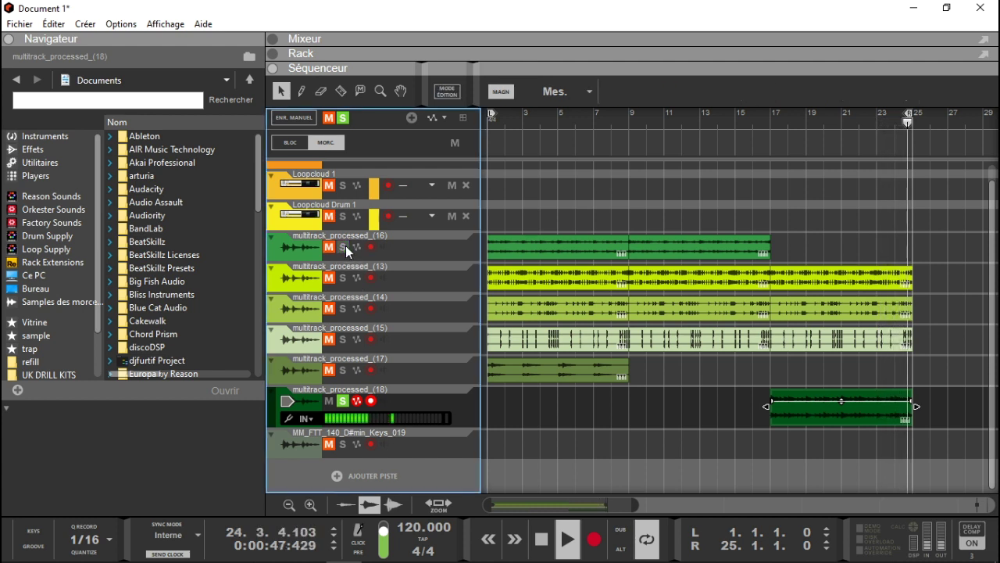
left_click(343, 400)
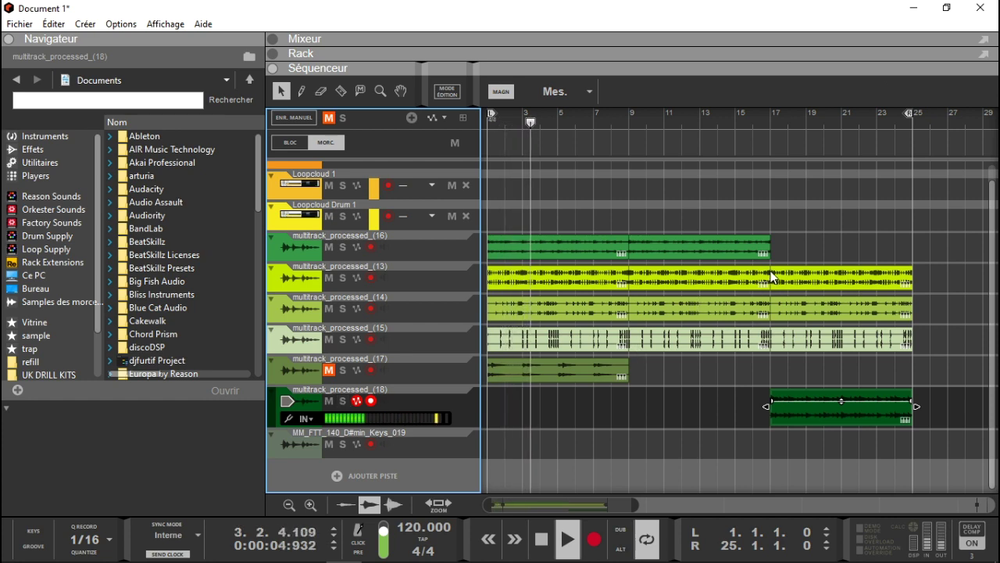
Raise the mixer level of multitrack_processed_(18) to -2.61 dB, close the mixer and stop playback
key("F5")
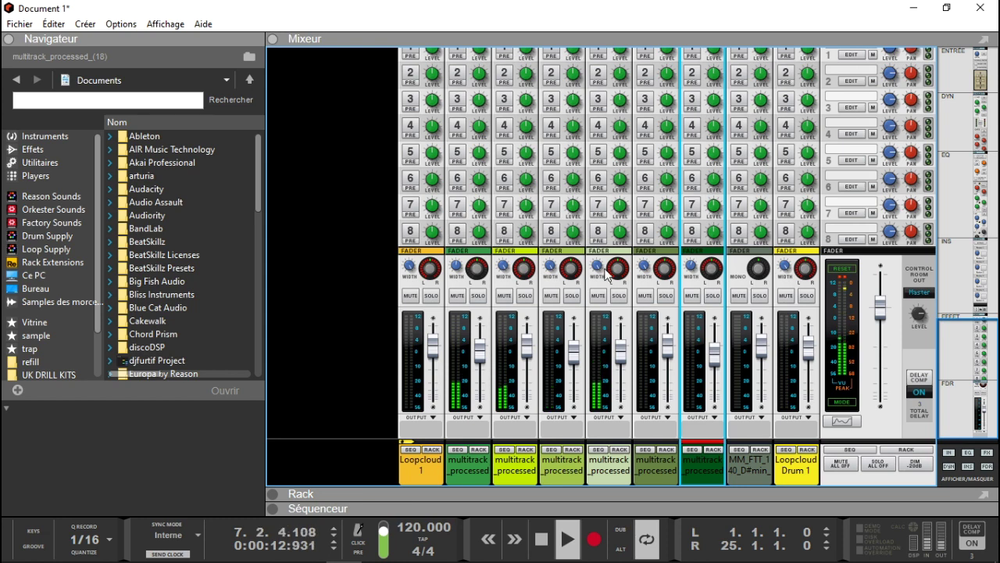
left_click_drag(717, 363, 718, 362)
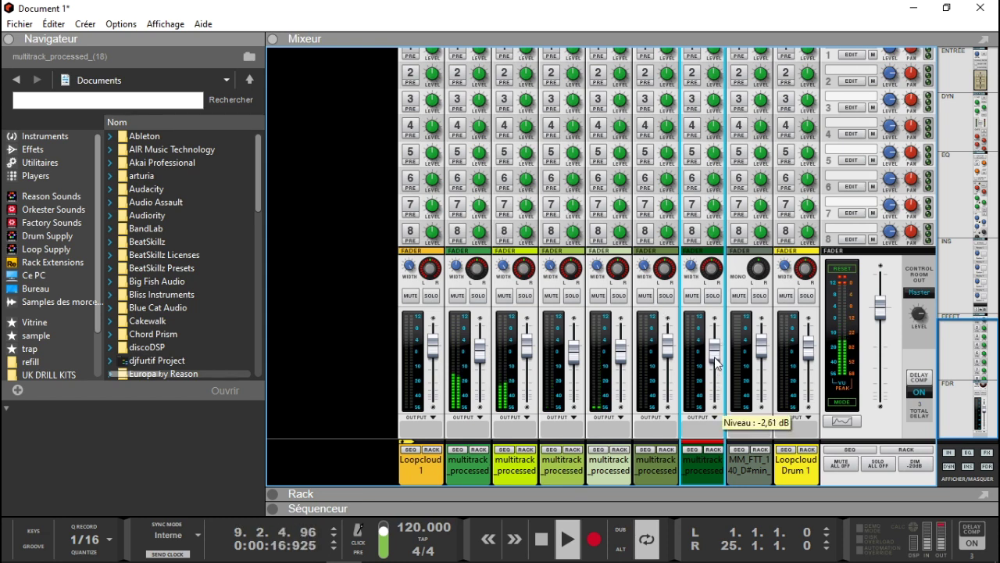
left_click(272, 38)
key("space")
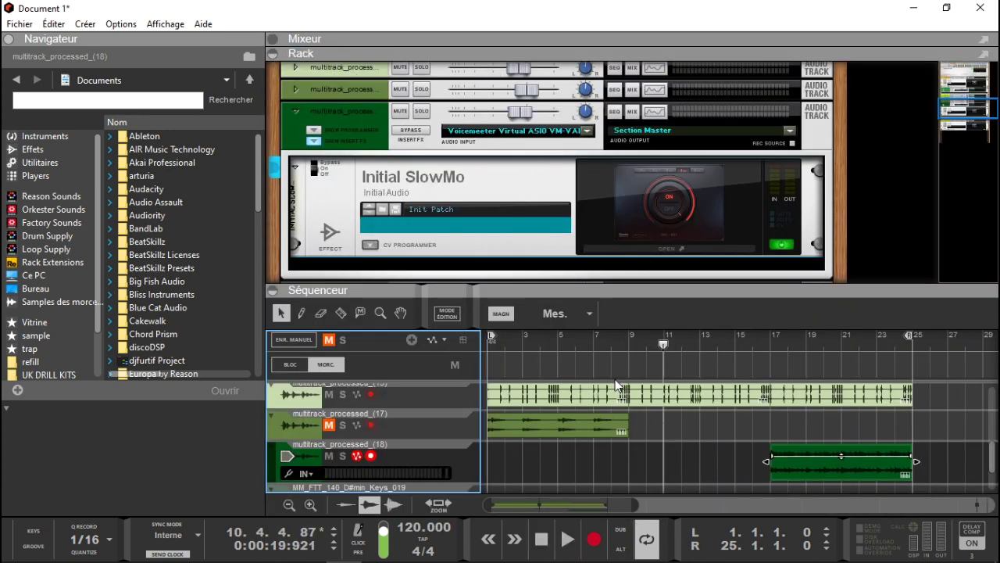
Swap the order of the two clips on multitrack_processed_(16), using bar 17 as temporary space, and play from around bar 14
scroll(707, 438, "up", 5)
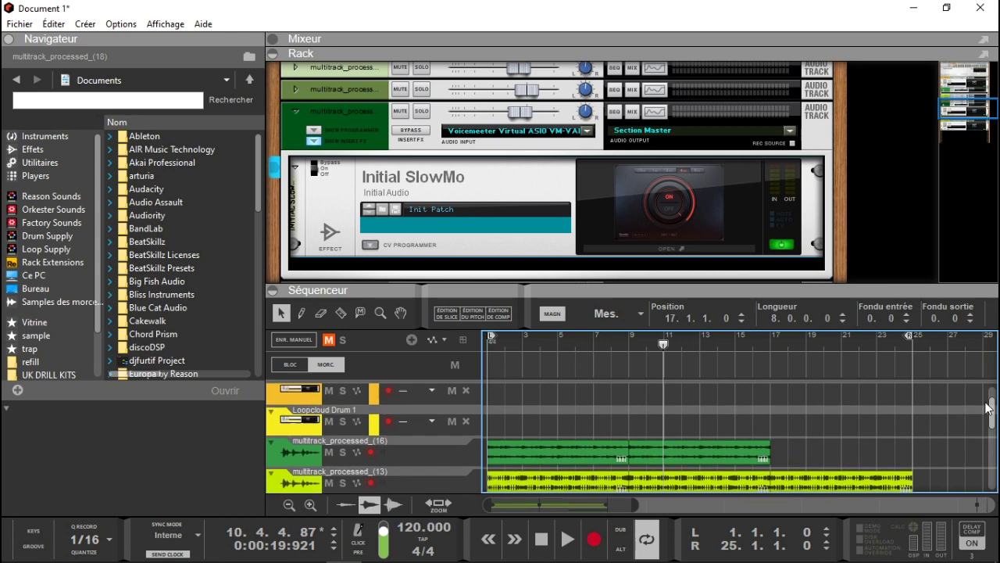
left_click_drag(543, 456, 834, 479)
left_click_drag(709, 461, 561, 465)
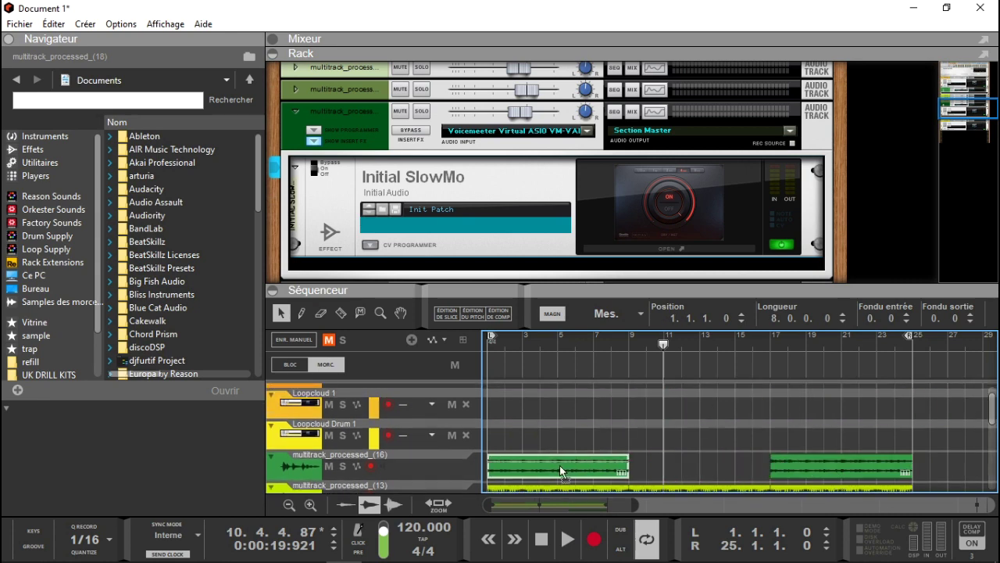
left_click_drag(786, 469, 665, 473)
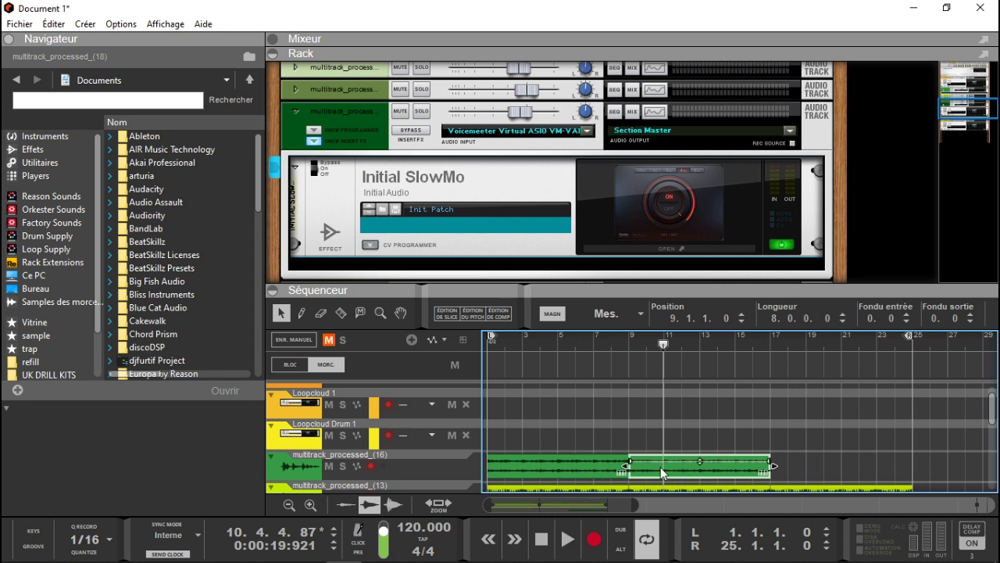
left_click(727, 342)
key("space")
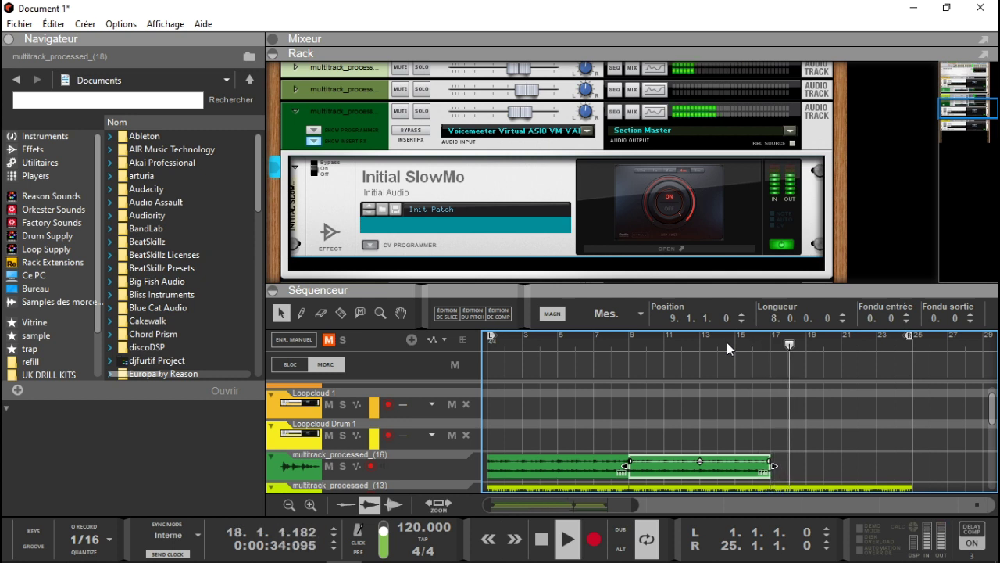
Collapse the rack and move the multitrack_processed_(18) track directly below multitrack_processed_(16)
left_click(273, 54)
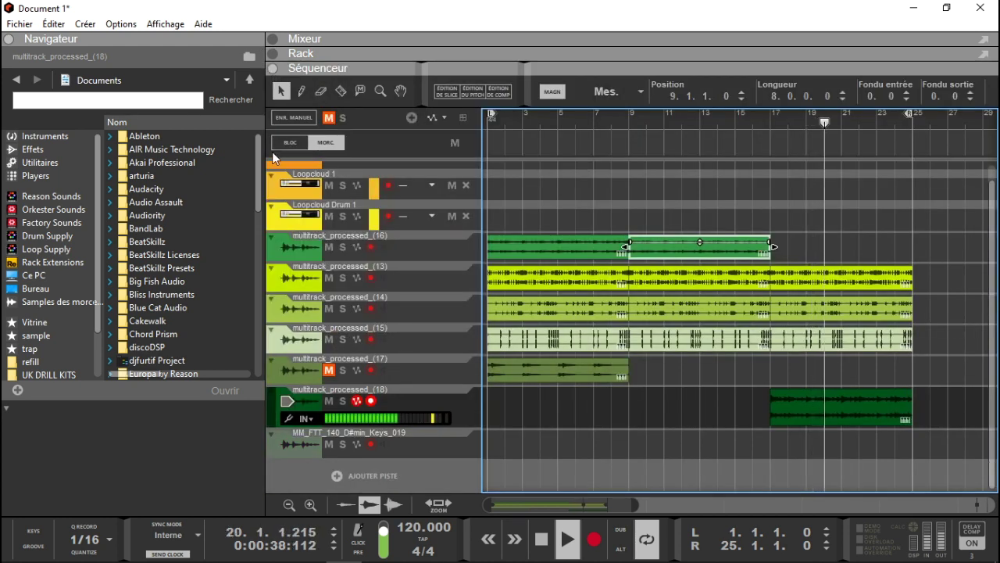
left_click_drag(273, 418, 271, 264)
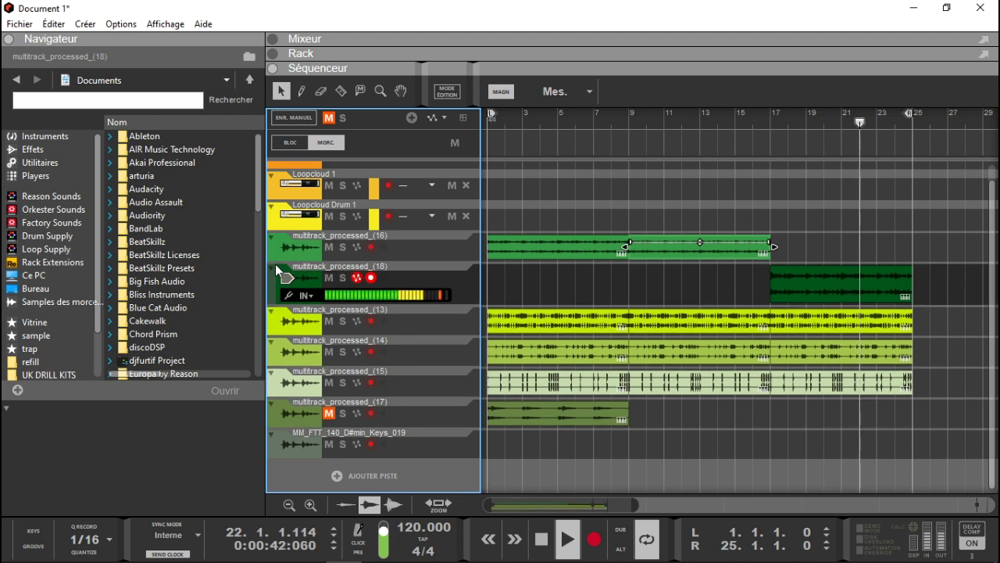
left_click(550, 279)
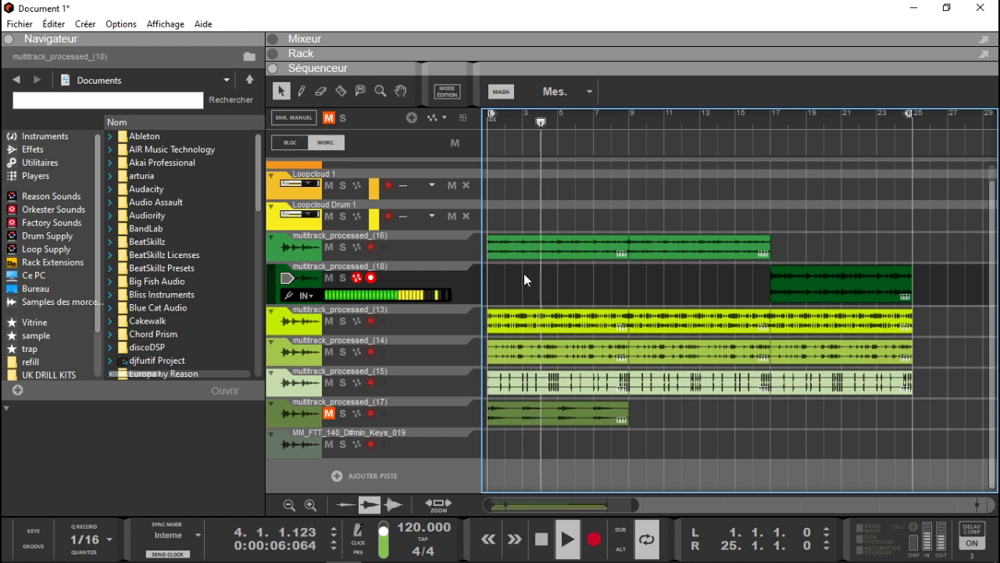
Briefly unmute multitrack_processed_(17) during playback, mute it again and delete the track with its associated device
left_click(331, 413)
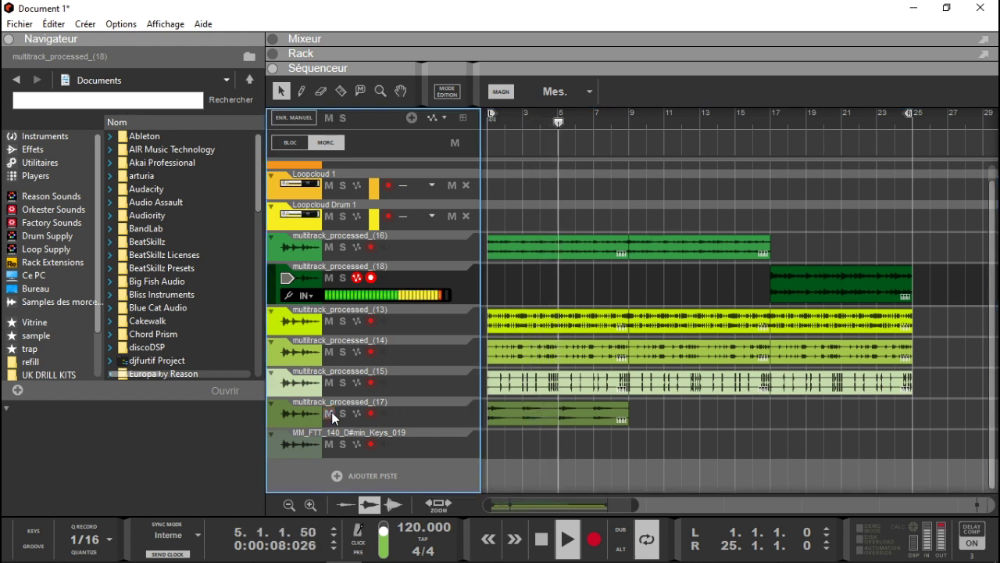
left_click(450, 422)
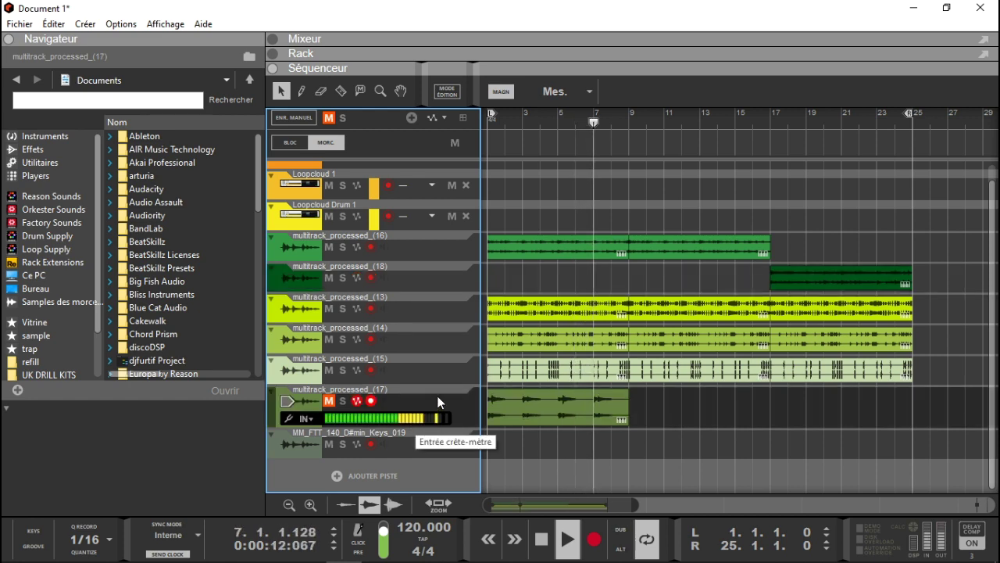
key("Delete")
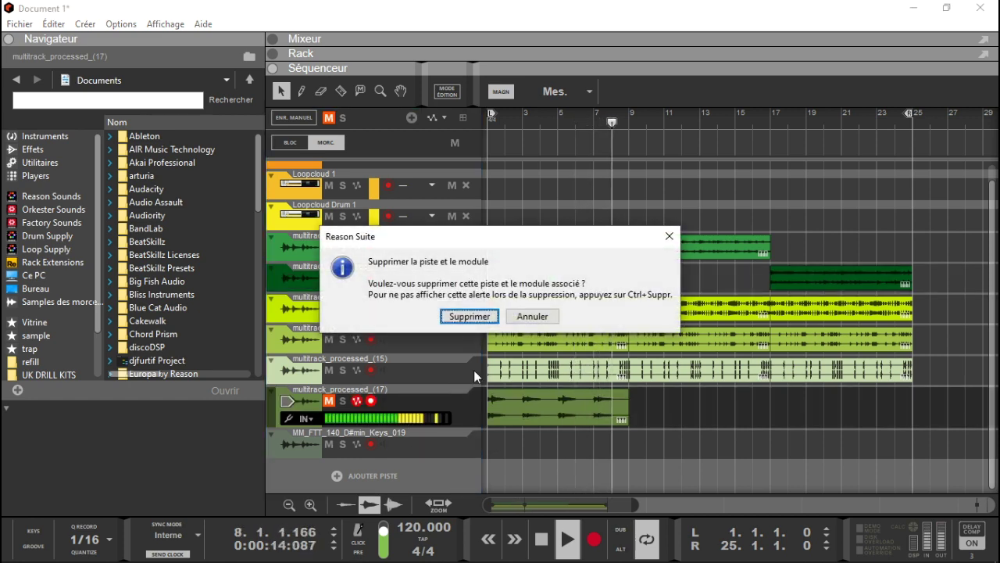
left_click(467, 314)
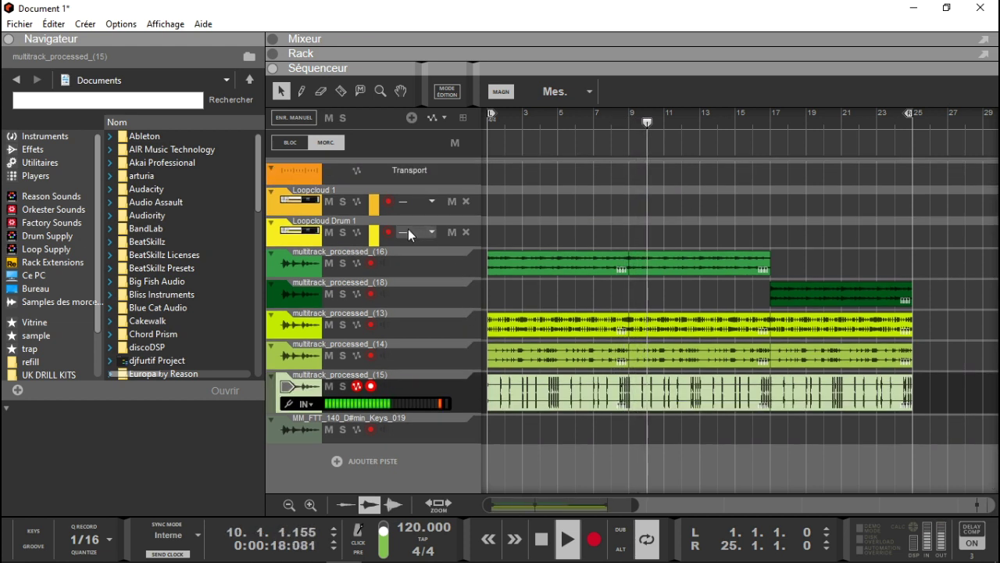
Delete the Loopcloud Drum 1 track together with its whole device group
left_click(308, 241)
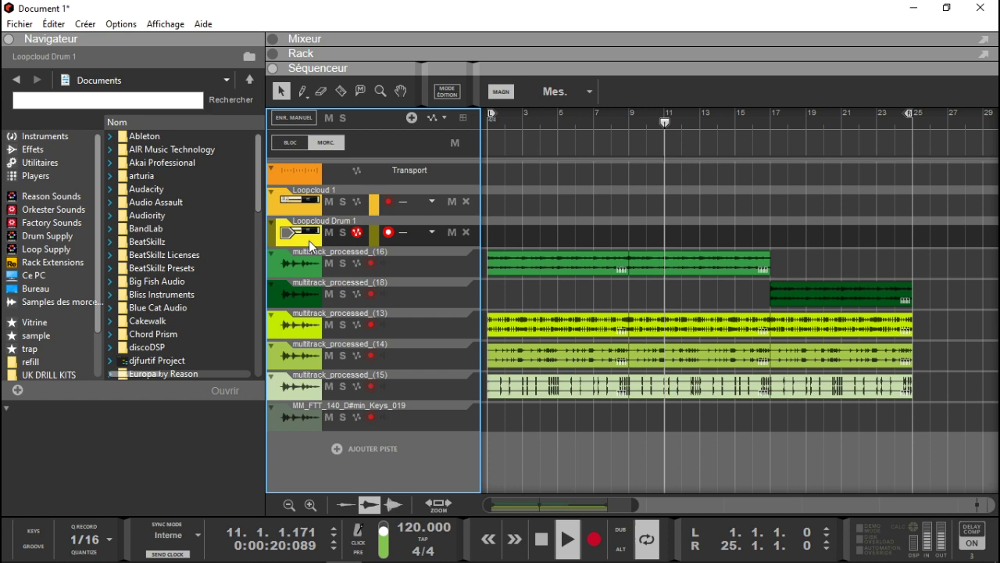
key("Delete")
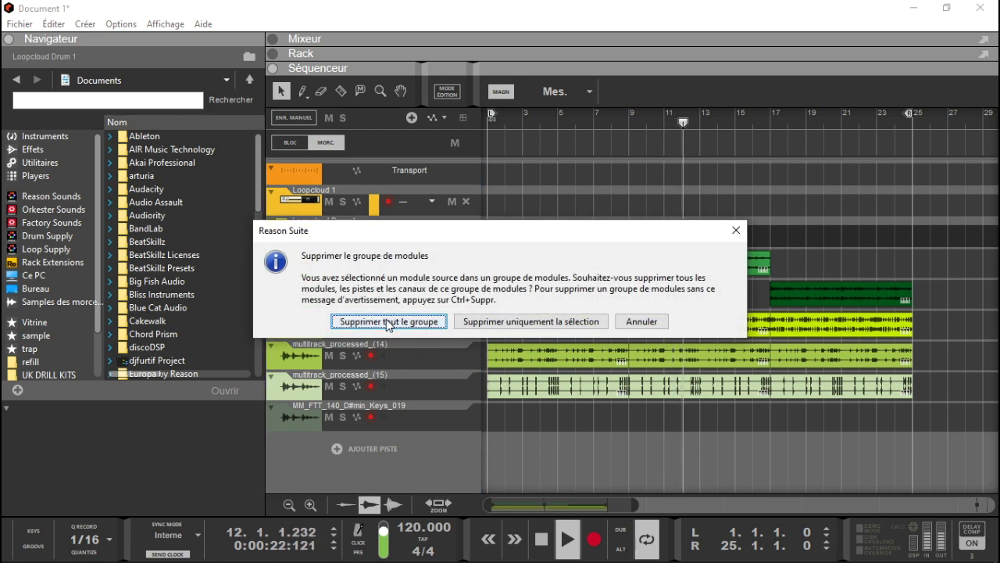
left_click(393, 319)
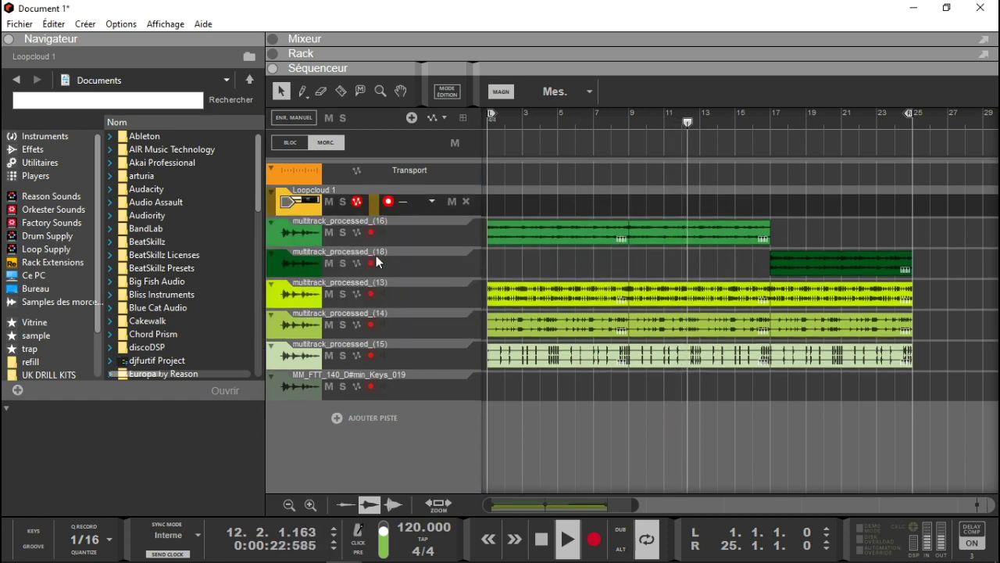
Find Loopcloud Play among the browser's instruments and add it to the end of the rack
left_click(288, 57)
left_click(952, 119)
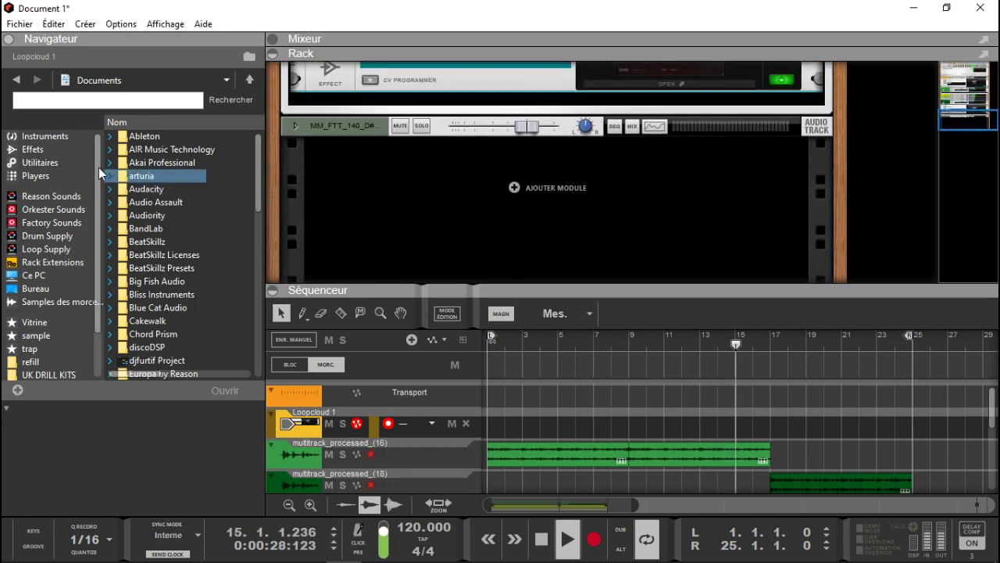
left_click(42, 136)
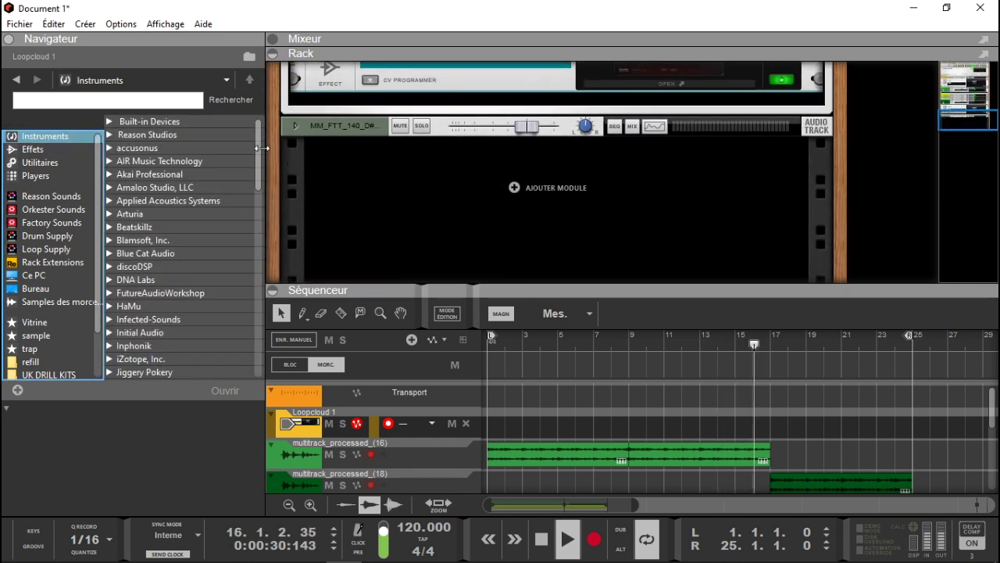
left_click_drag(256, 150, 262, 254)
left_click_drag(191, 256, 416, 198)
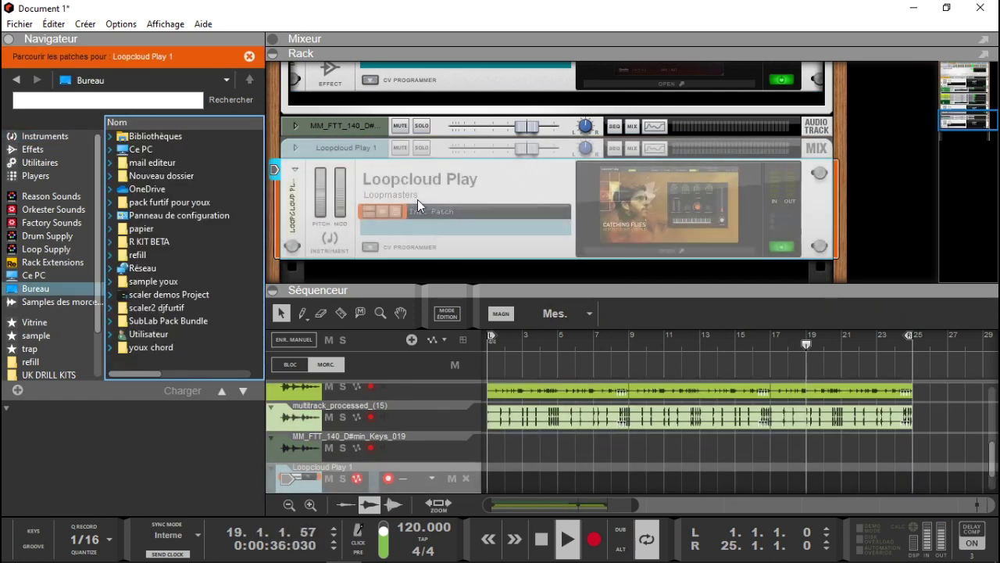
Open Loopcloud Play, filter its sounds by the Trap genre and load CRU Bride Bass from the Crunchy 808s factory kit
left_click(605, 241)
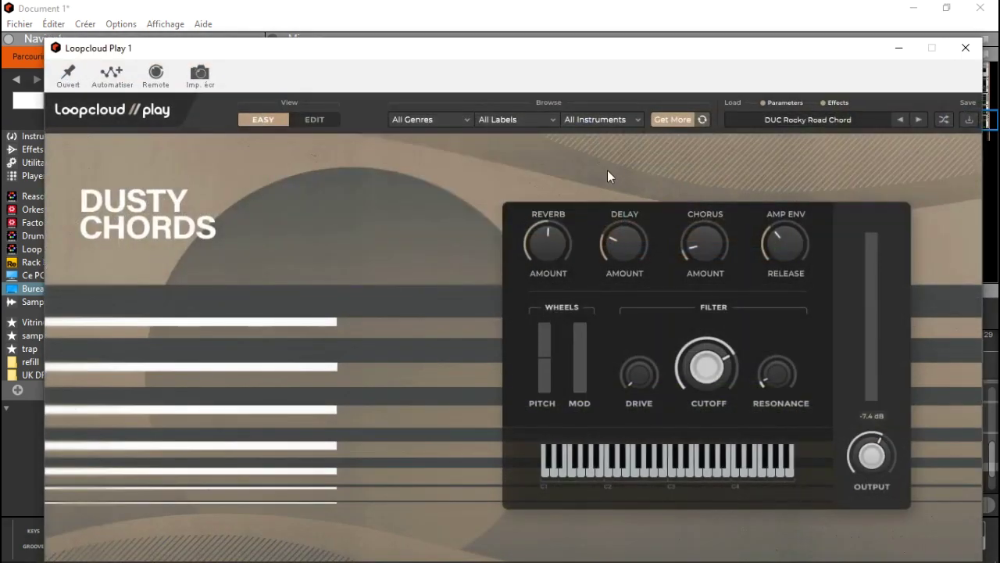
left_click(459, 120)
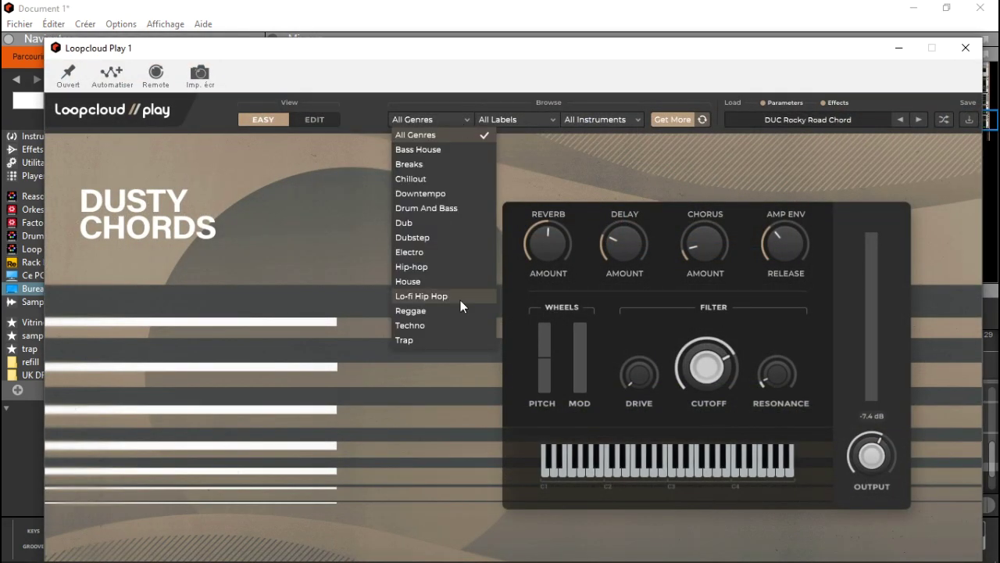
left_click(440, 338)
left_click(532, 372)
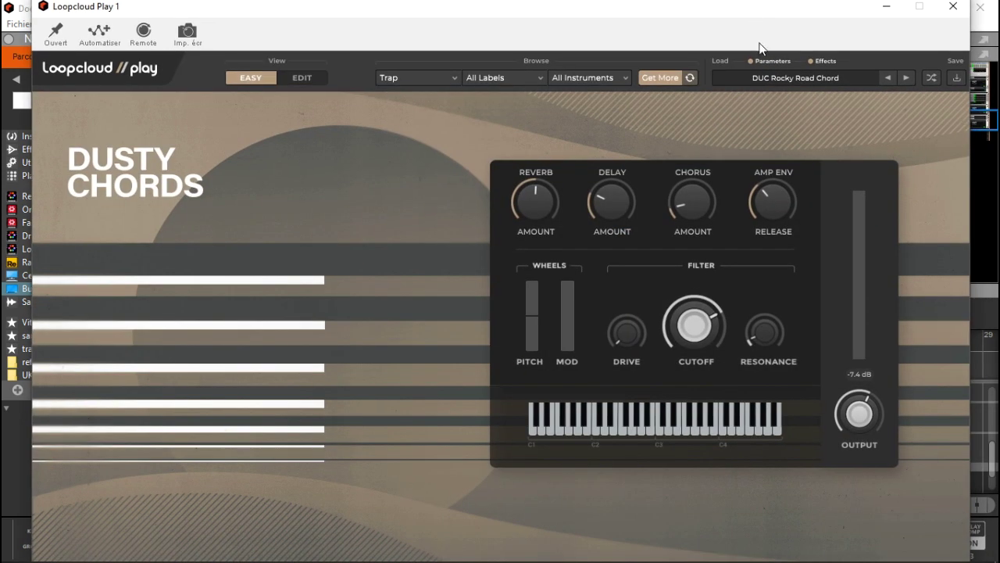
left_click(778, 79)
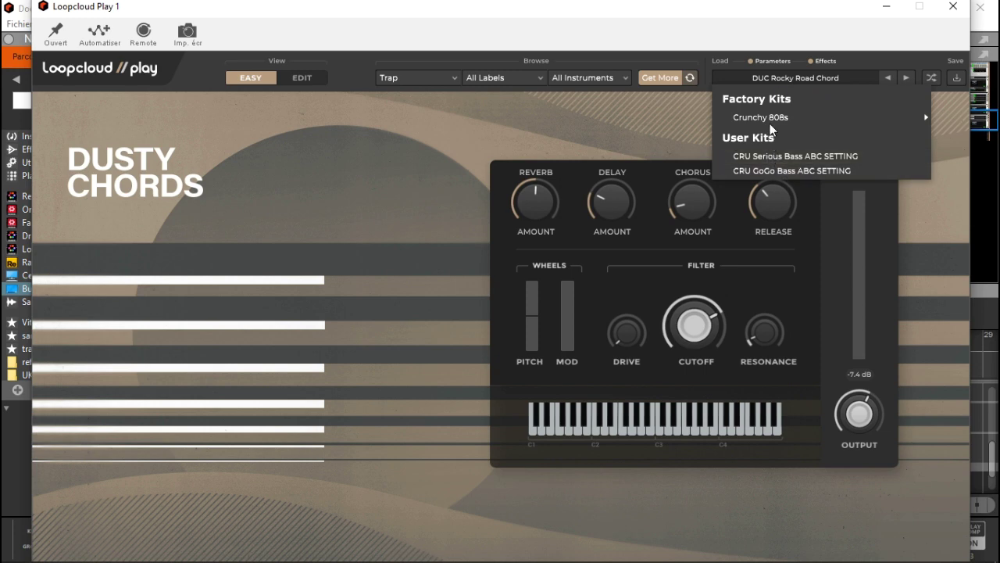
mouse_move(766, 120)
left_click(634, 122)
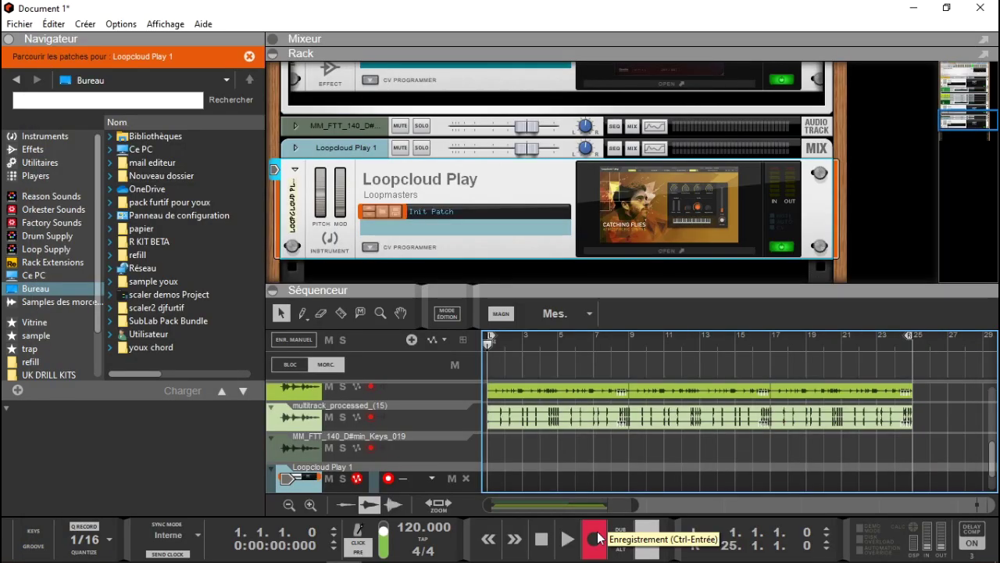
Record a 24-bar bass part on the Loopcloud Play 1 track from bar 1 and end the recording while playback continues
left_click(598, 537)
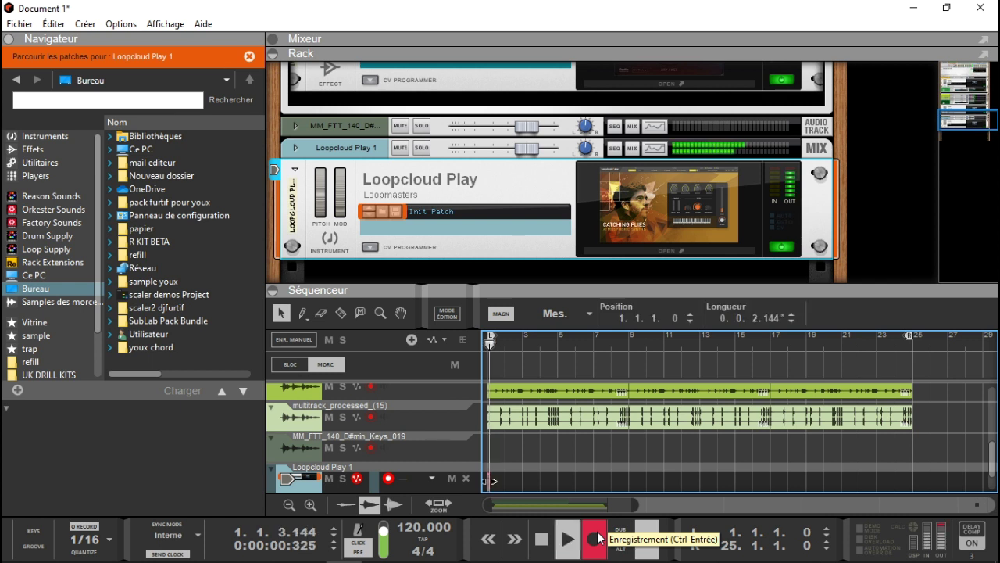
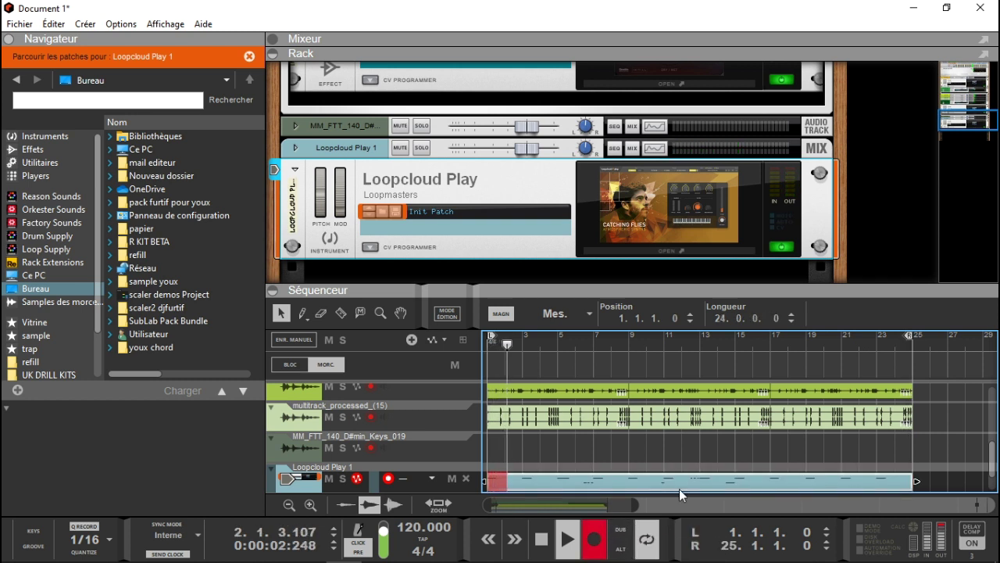
key("ctrl+Return")
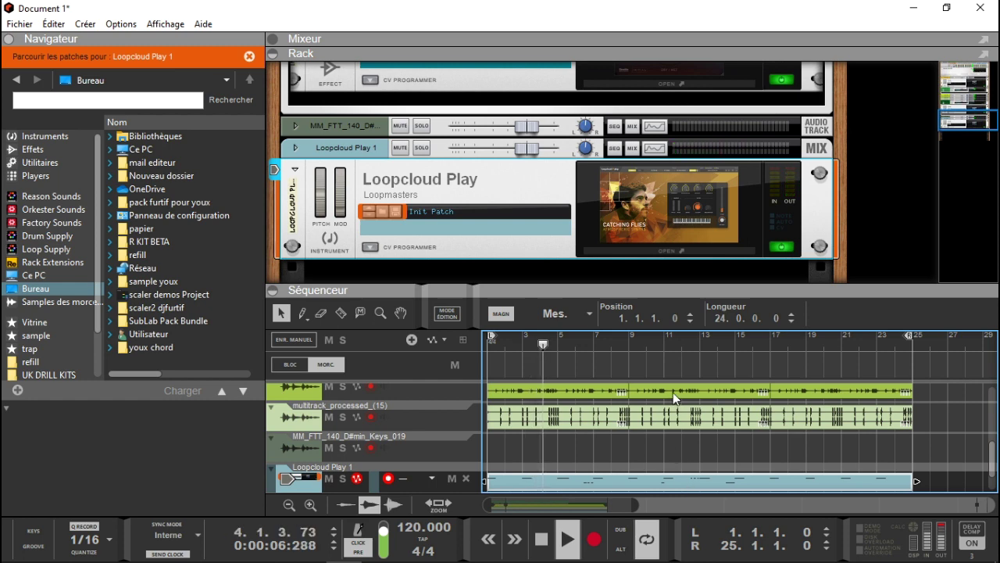
Unfold the Loopcloud Play 1 mix device and show its insert effects area with the programmer hidden
left_click(298, 146)
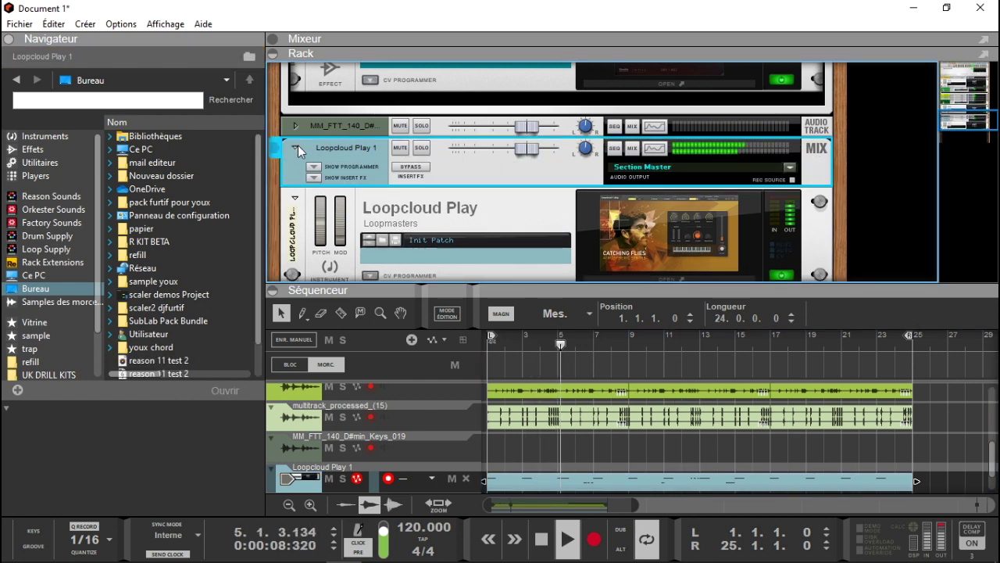
left_click(295, 147)
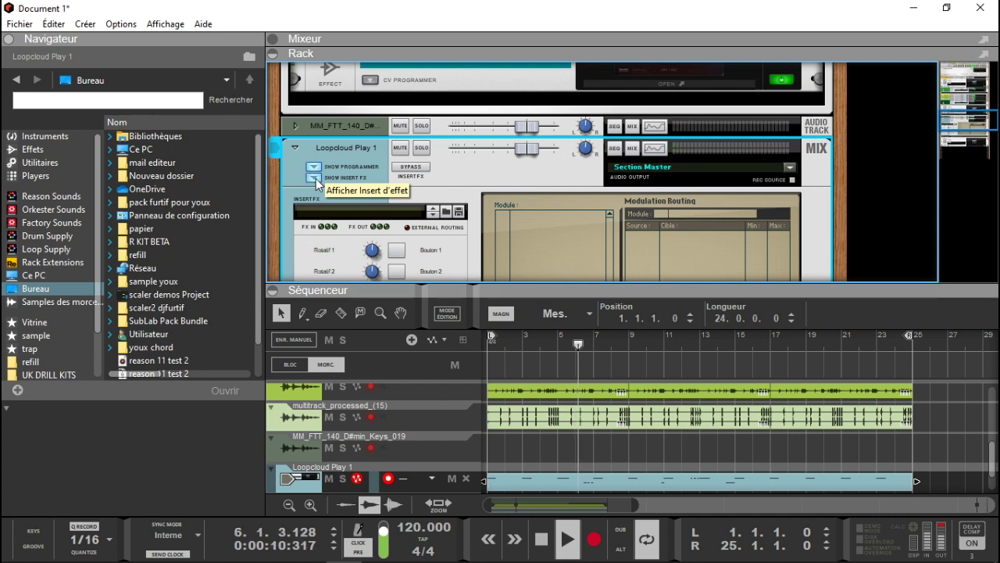
left_click(314, 168)
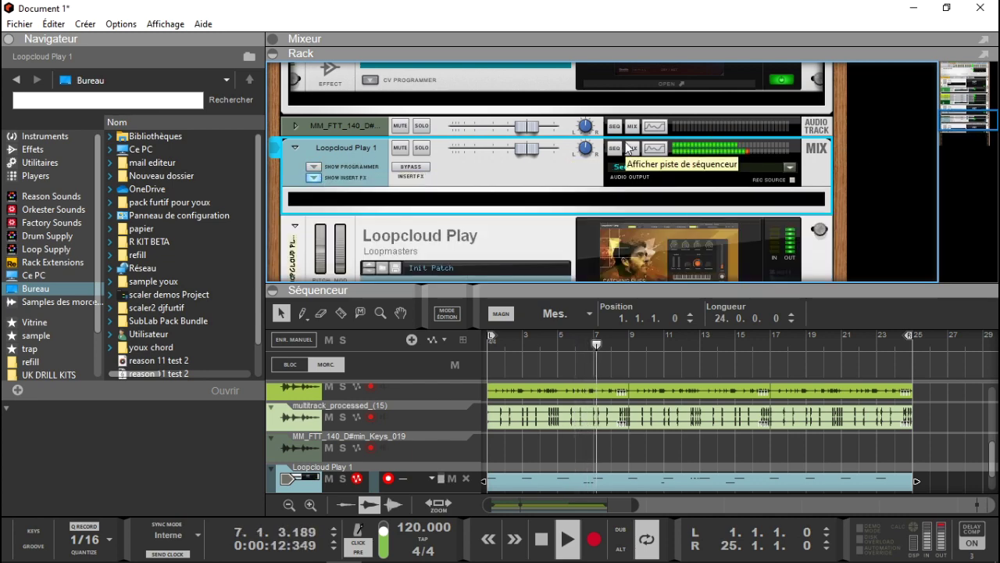
Open Loopcloud Play's Edit view and lower the filter cutoff of the CRU Bride Bass sound
left_click(708, 229)
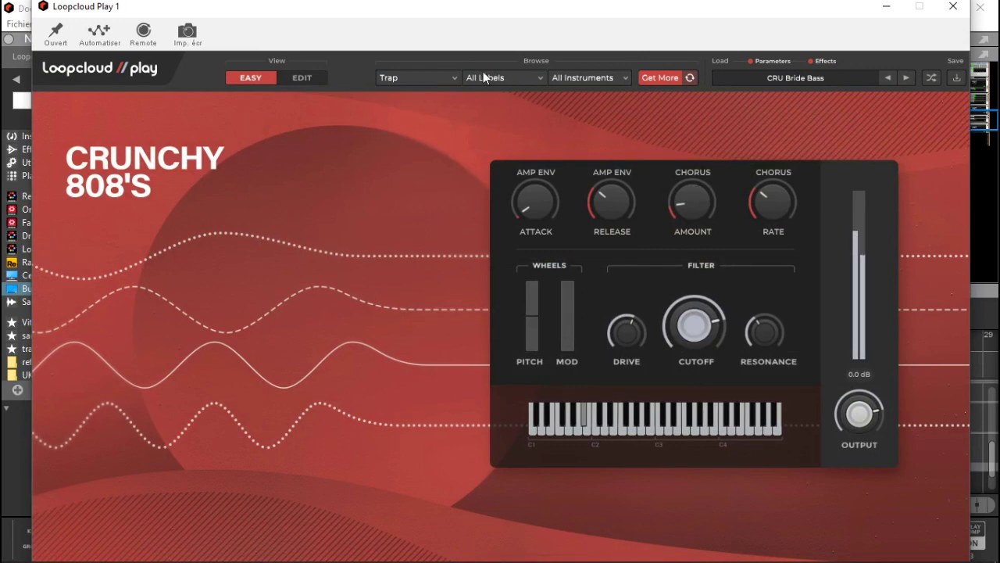
left_click(300, 78)
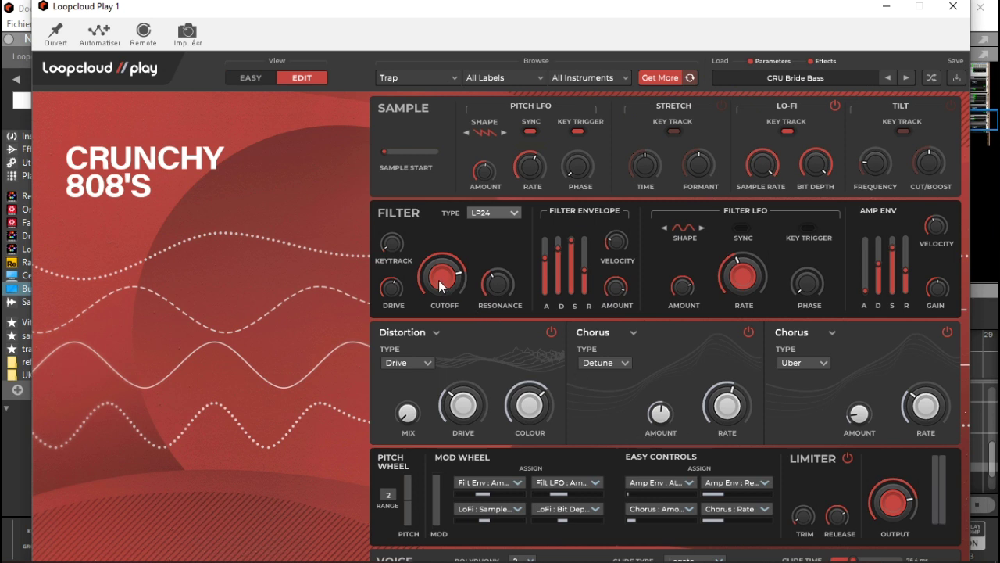
left_click_drag(451, 284, 442, 378)
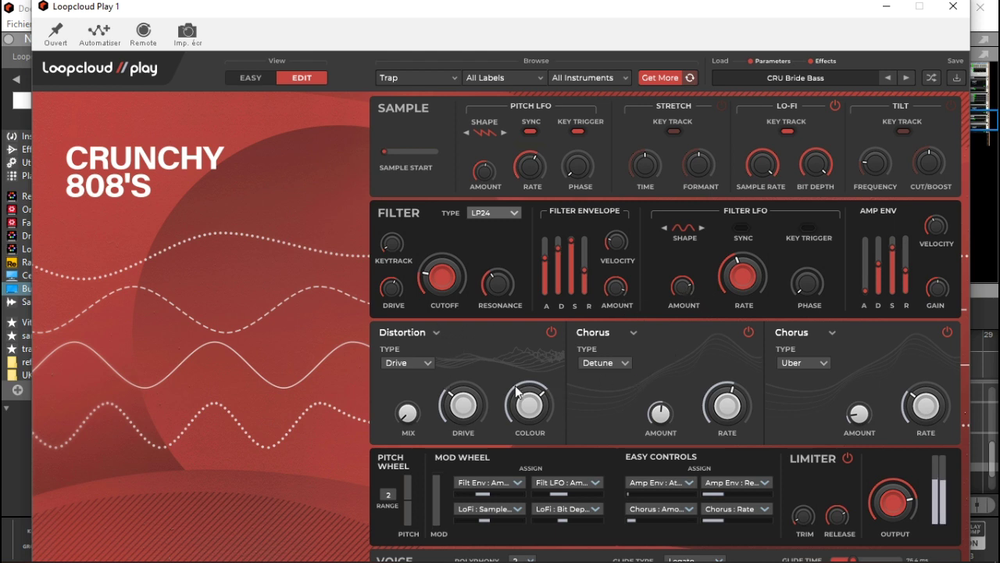
Adjust the distortion drive and try the Fuzz distortion type on the CRU Bride Bass sound
left_click_drag(450, 389, 451, 330)
left_click(424, 363)
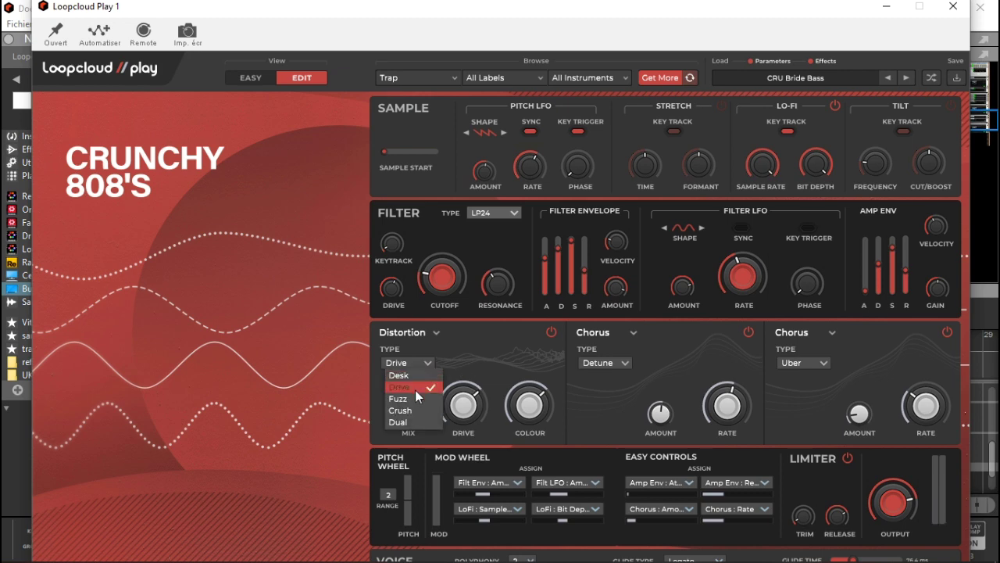
left_click(414, 407)
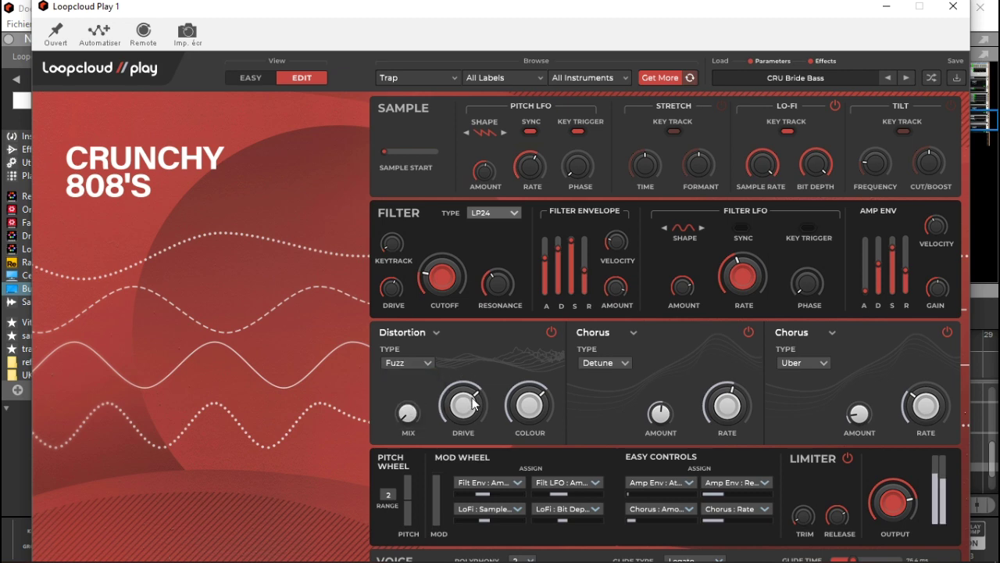
Try the Crush distortion type with raised drive and mix and the colour lowered to 36.58%
left_click(428, 365)
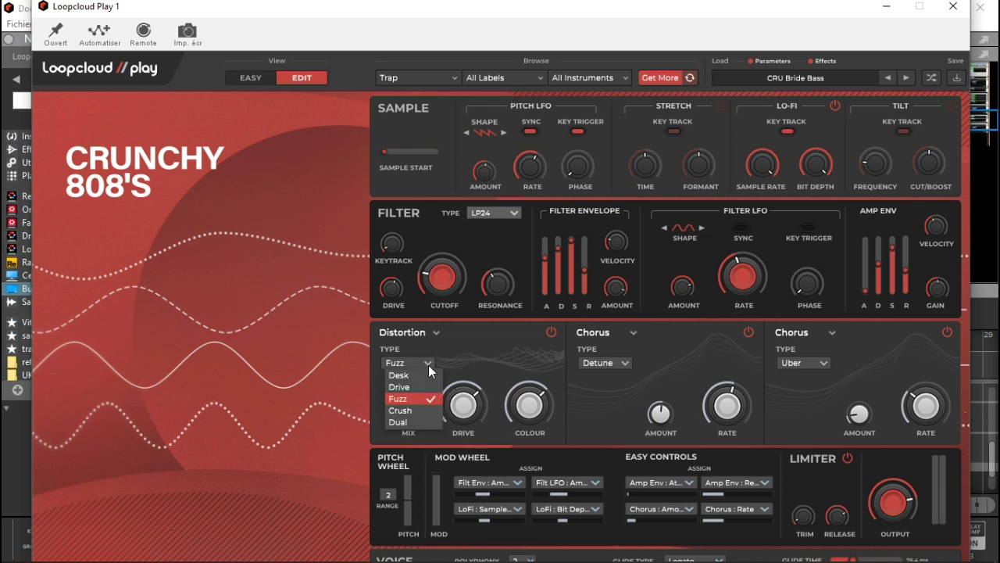
left_click(416, 408)
left_click_drag(480, 404, 473, 380)
left_click_drag(529, 402, 521, 461)
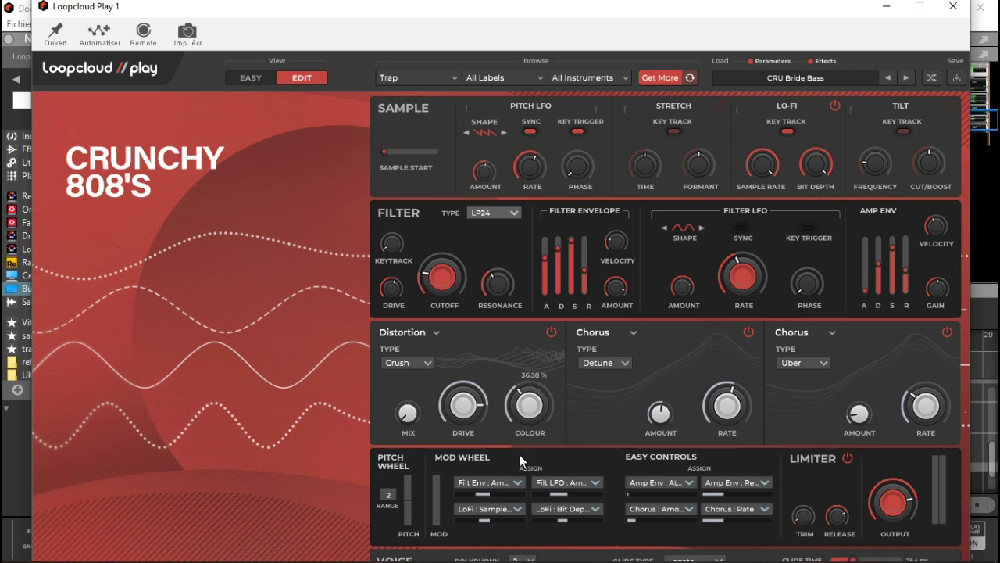
left_click_drag(418, 395, 420, 364)
left_click_drag(460, 434, 461, 410)
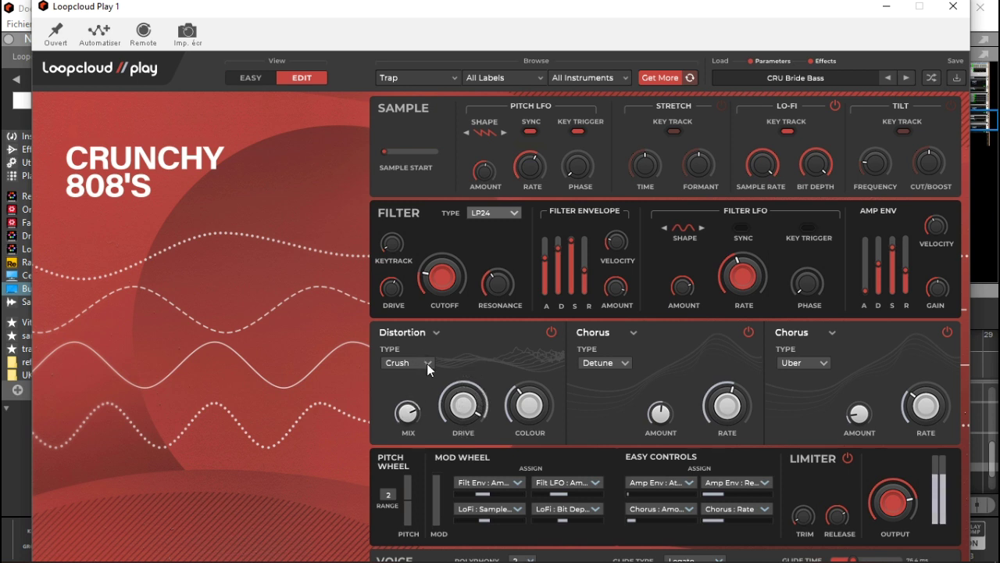
Set the distortion type to Drive, adjust its drive and mix, raise the colour, and switch off the first chorus
left_click(427, 363)
left_click(418, 386)
left_click_drag(454, 383, 461, 428)
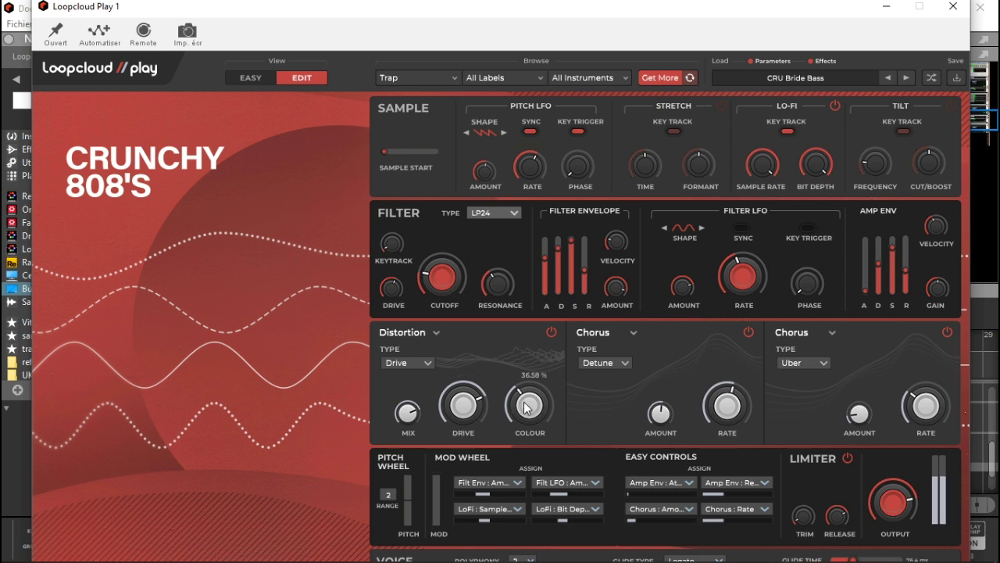
left_click_drag(461, 404, 461, 424)
left_click(750, 332)
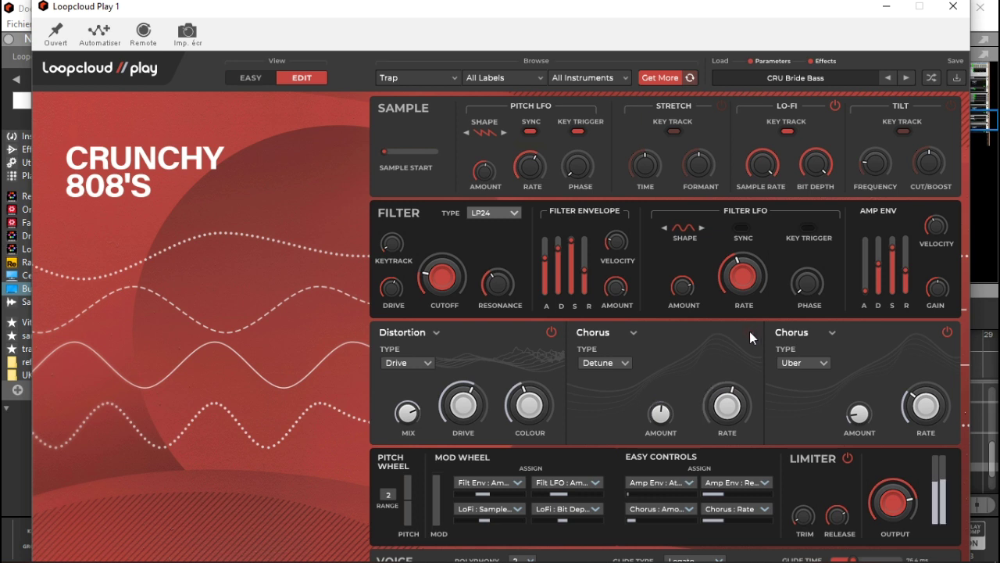
left_click_drag(463, 422, 406, 435)
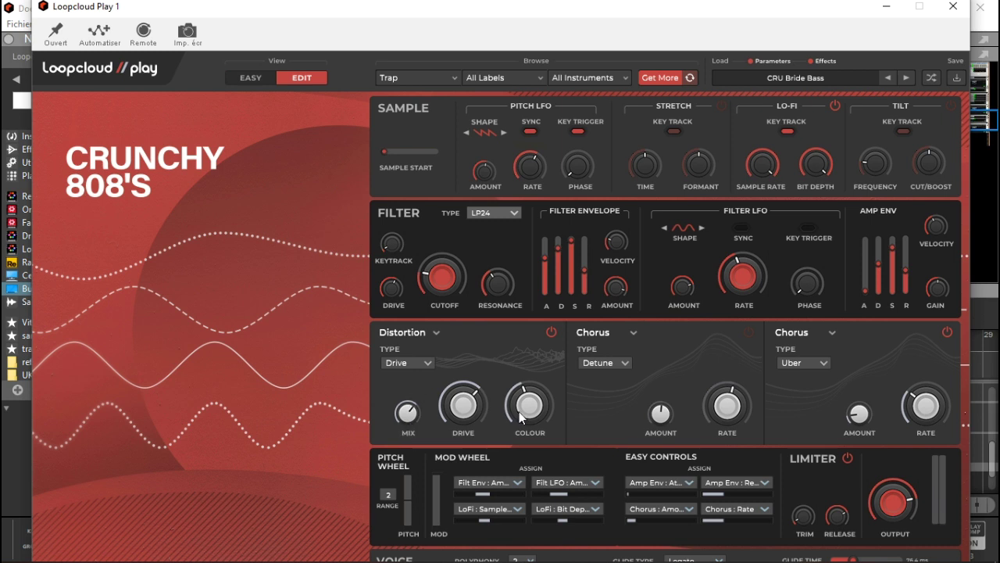
left_click_drag(529, 349, 511, 223)
left_click(461, 403)
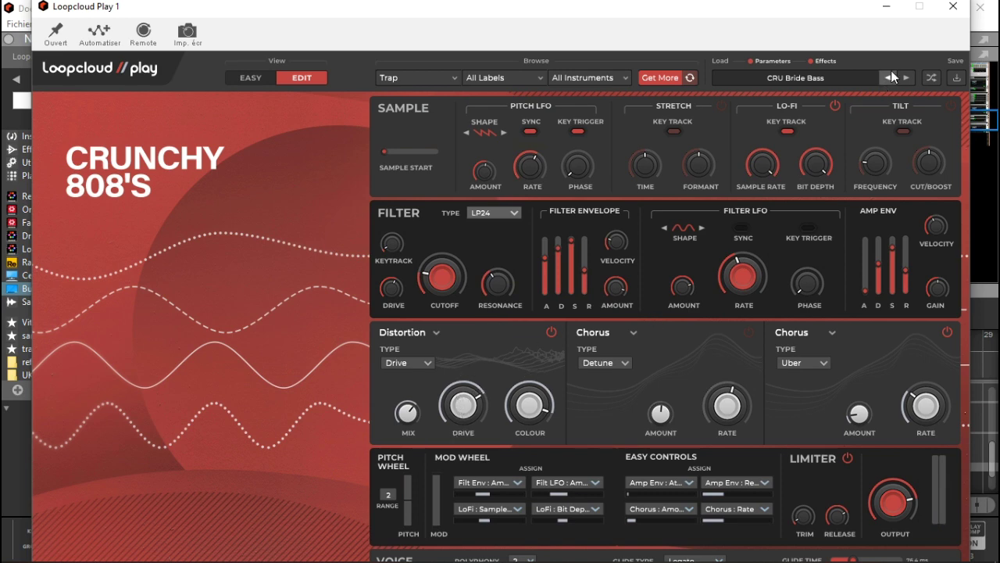
Close the Loopcloud Play window and view the recorded bass clip's notes with the rack hidden
left_click(954, 6)
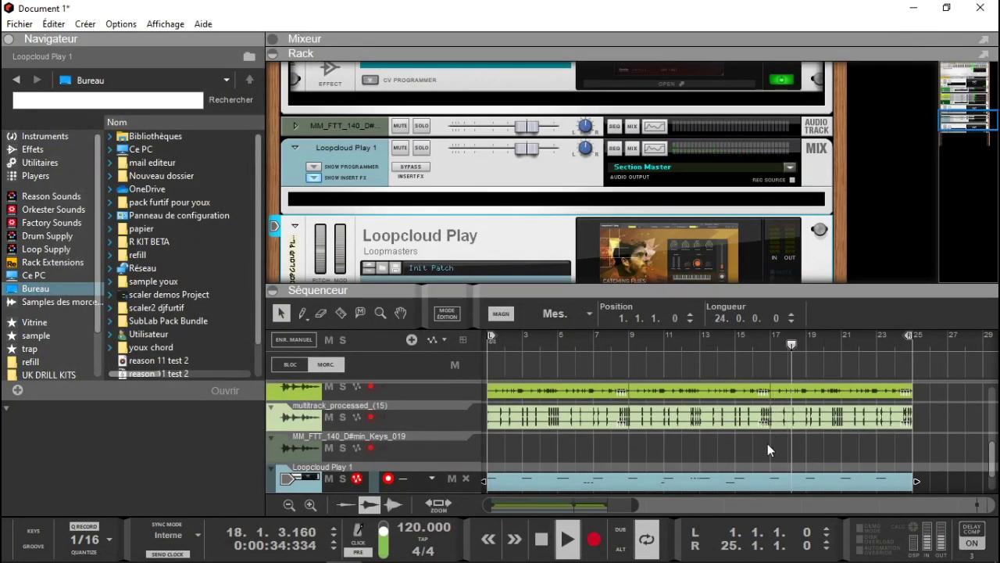
left_click(763, 477)
double_click(763, 477)
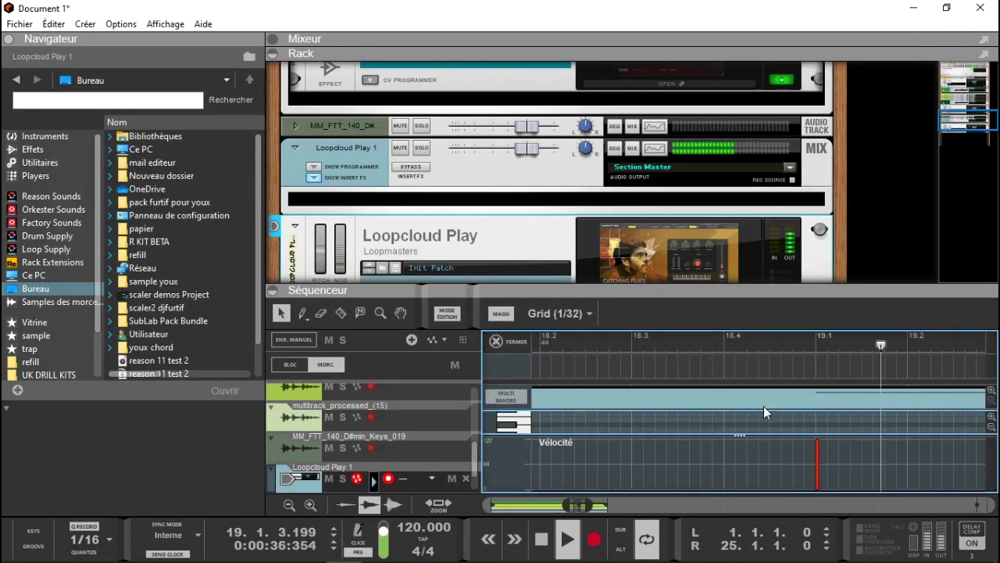
left_click(275, 53)
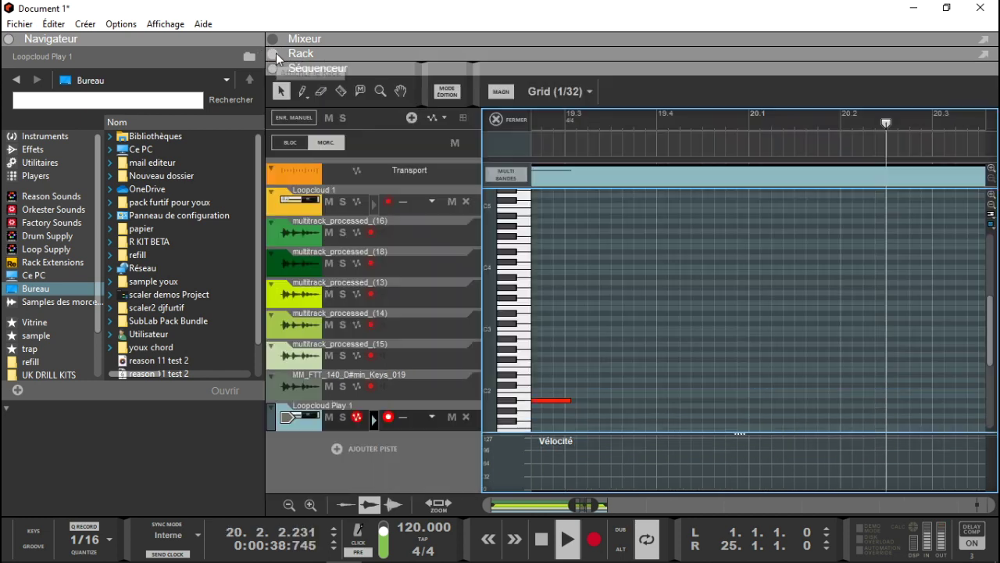
Split the bass clip at bar 17, loop that section to bar 25 and check its notes
left_click(492, 121)
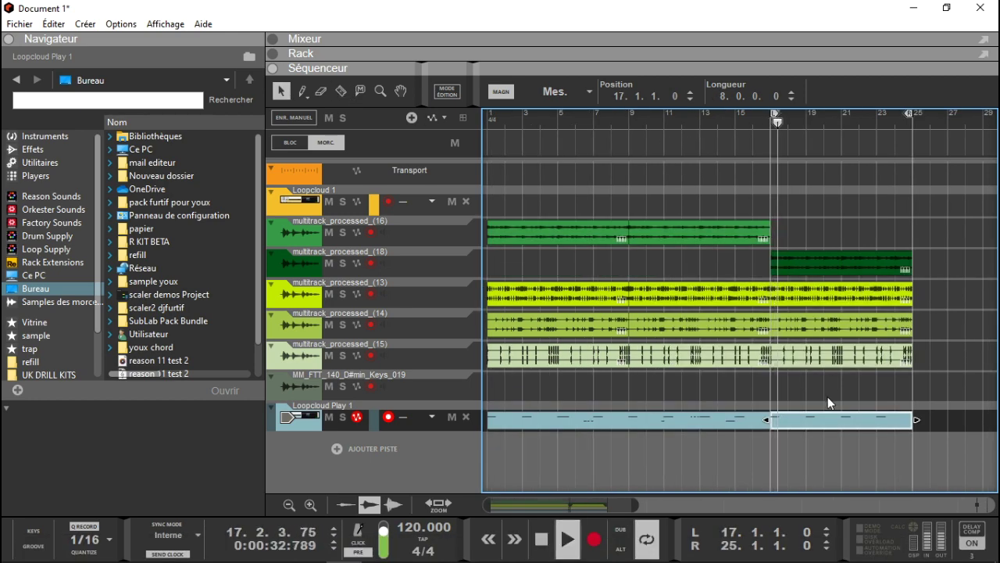
double_click(811, 423)
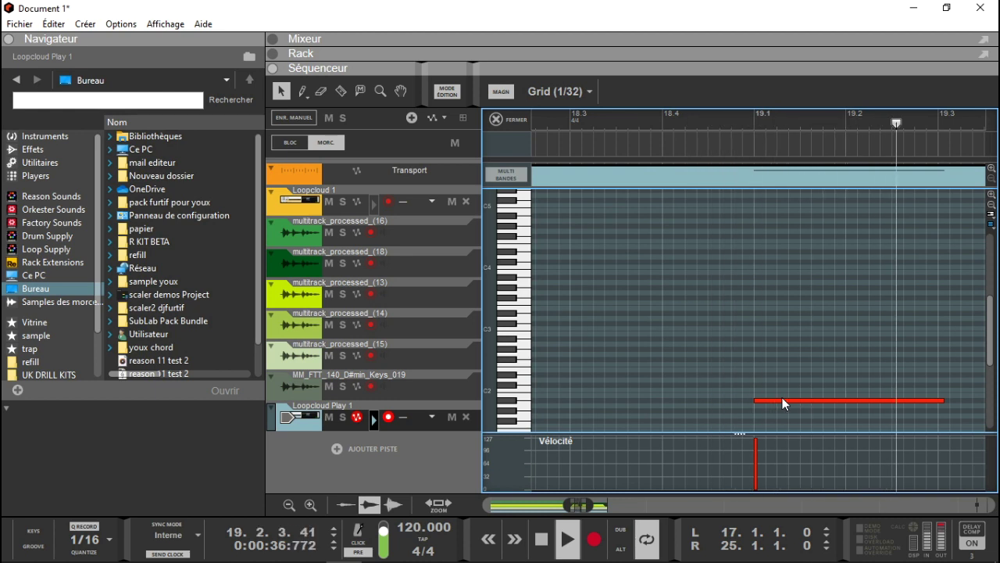
left_click(495, 119)
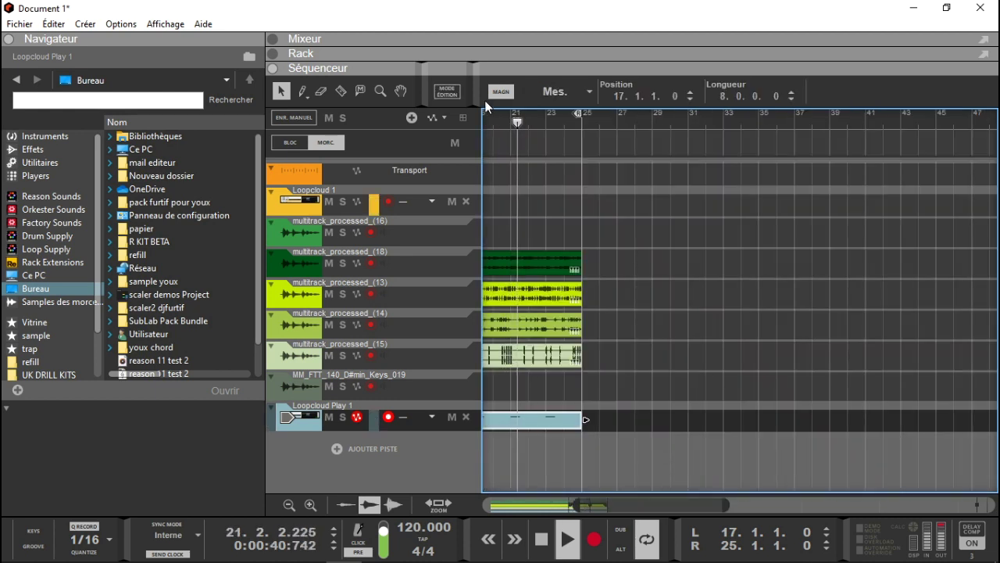
Show the rack without the sequencer and reopen the Loopcloud Play 1 instrument window
left_click(275, 52)
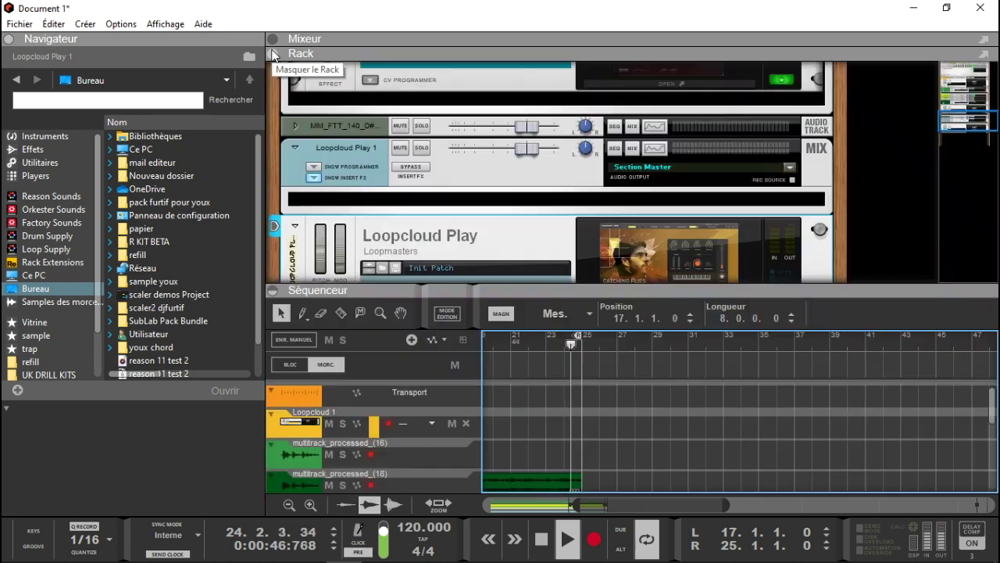
left_click(274, 290)
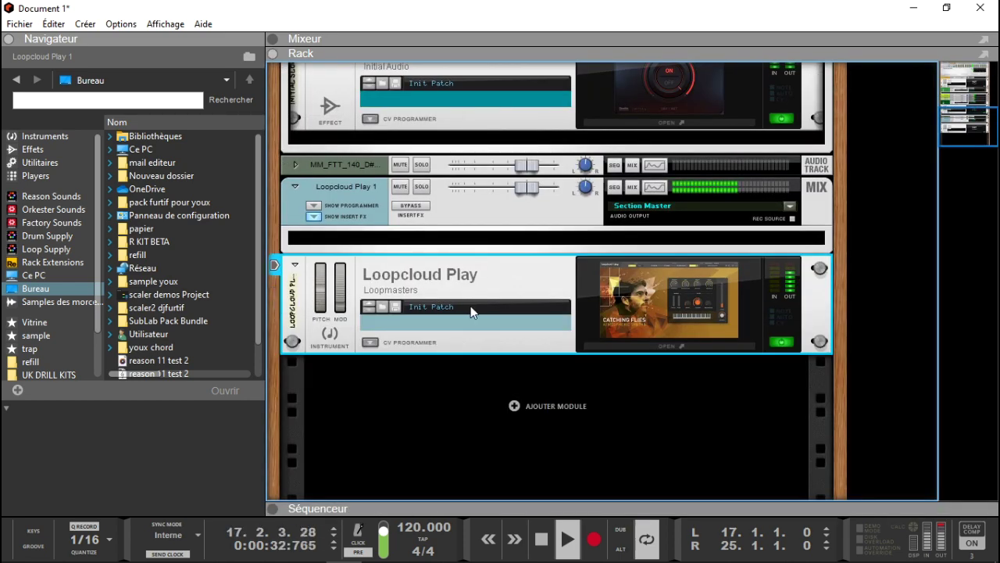
left_click(671, 271)
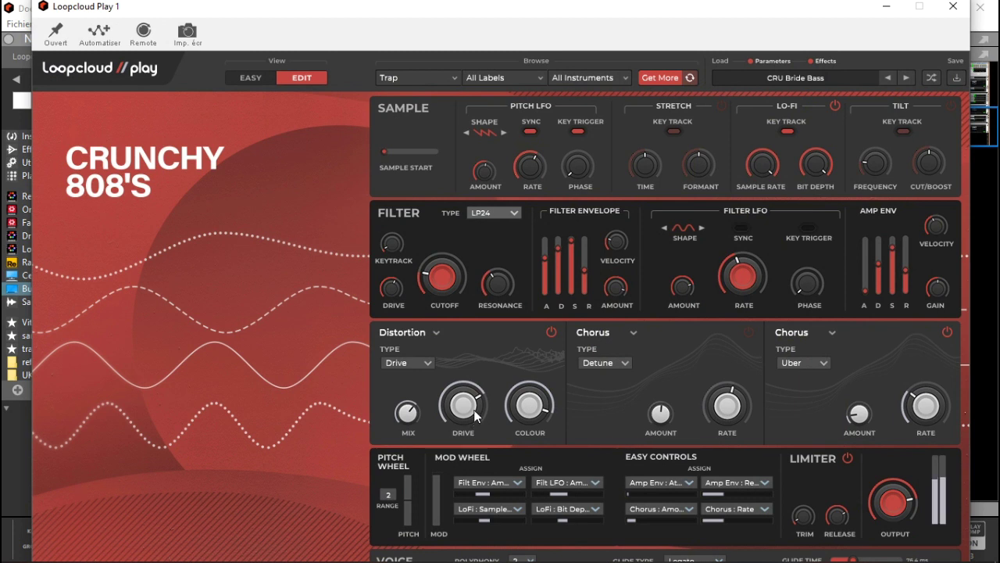
Switch the distortion type to Desk, raise its drive, colour and mix, and nudge up the filter drive
left_click(427, 362)
left_click(421, 381)
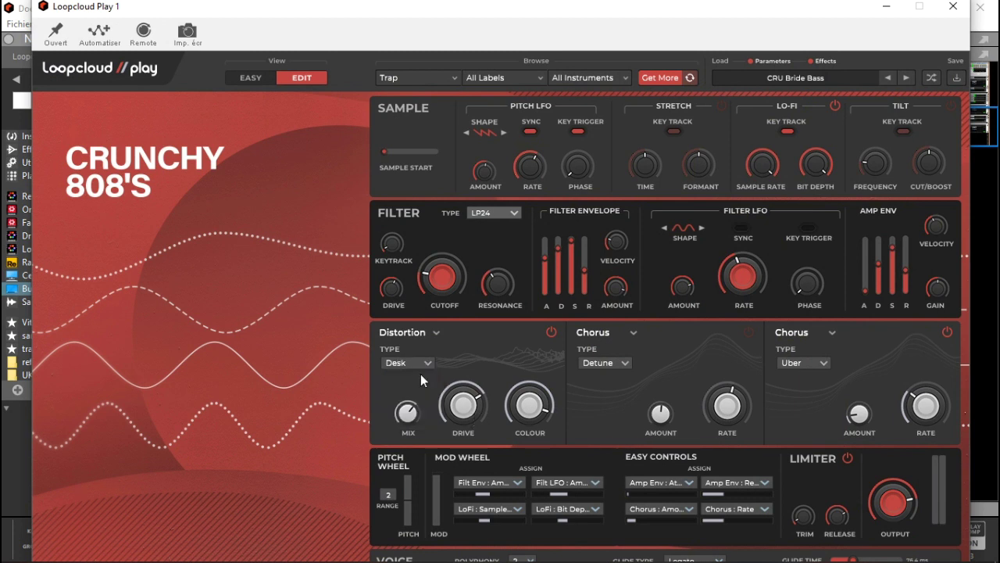
left_click_drag(459, 410, 459, 393)
mouse_move(531, 407)
left_mouse_down()
mouse_move(538, 464)
mouse_move(537, 402)
left_mouse_up()
left_click_drag(408, 414, 414, 393)
left_click_drag(393, 285, 395, 281)
Switch the first chorus back on, set its type to Widen with a 31.20% amount, and lower its rate
left_click(750, 332)
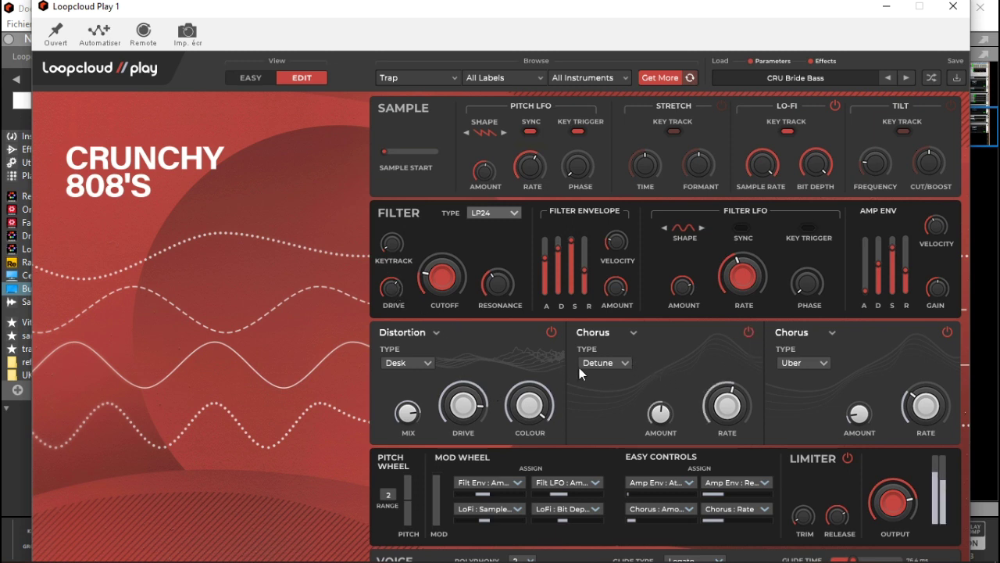
left_click(624, 363)
left_click(615, 380)
left_click(630, 362)
left_click(614, 398)
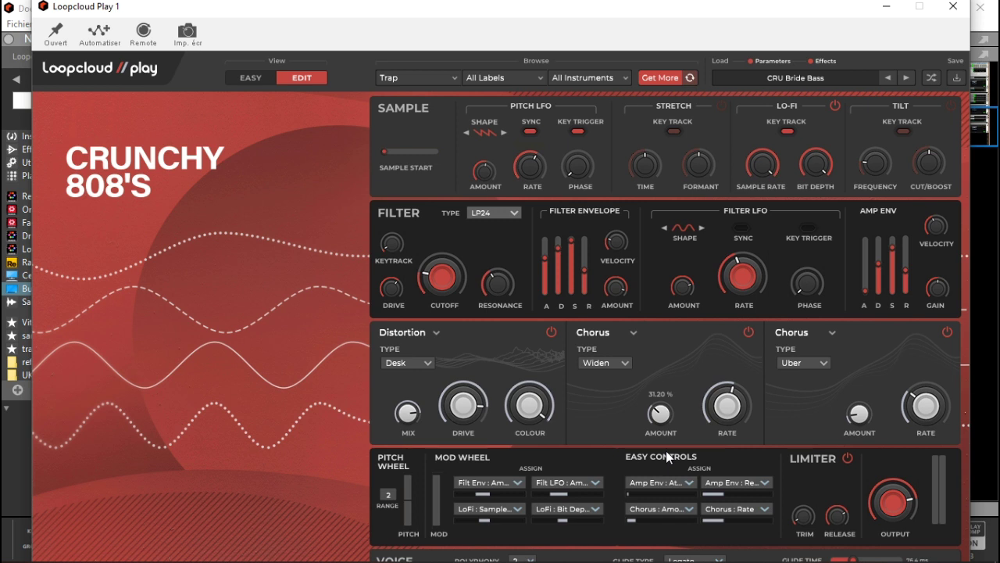
mouse_move(721, 407)
left_click_drag(720, 406, 719, 429)
left_click(825, 362)
left_click(833, 332)
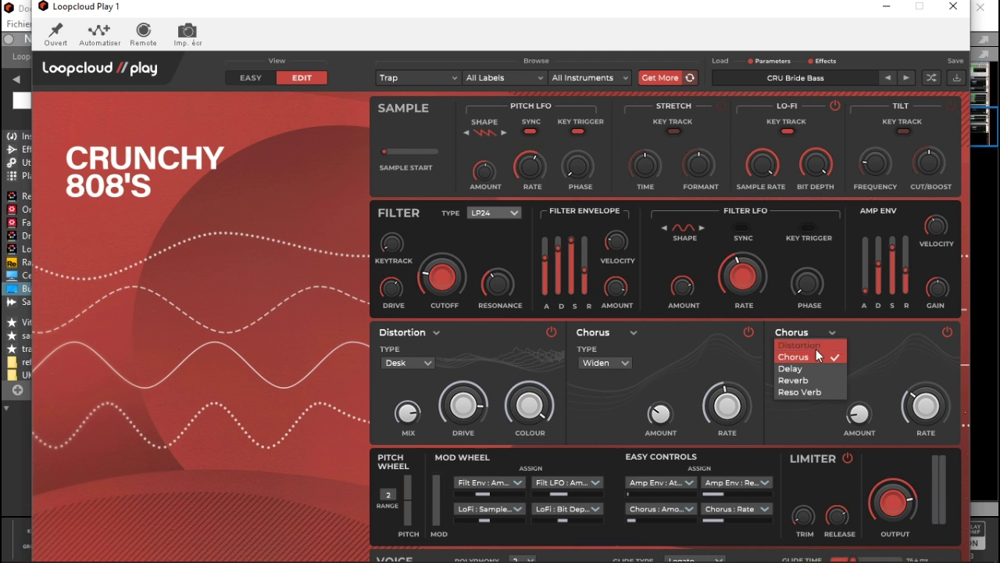
left_click(871, 339)
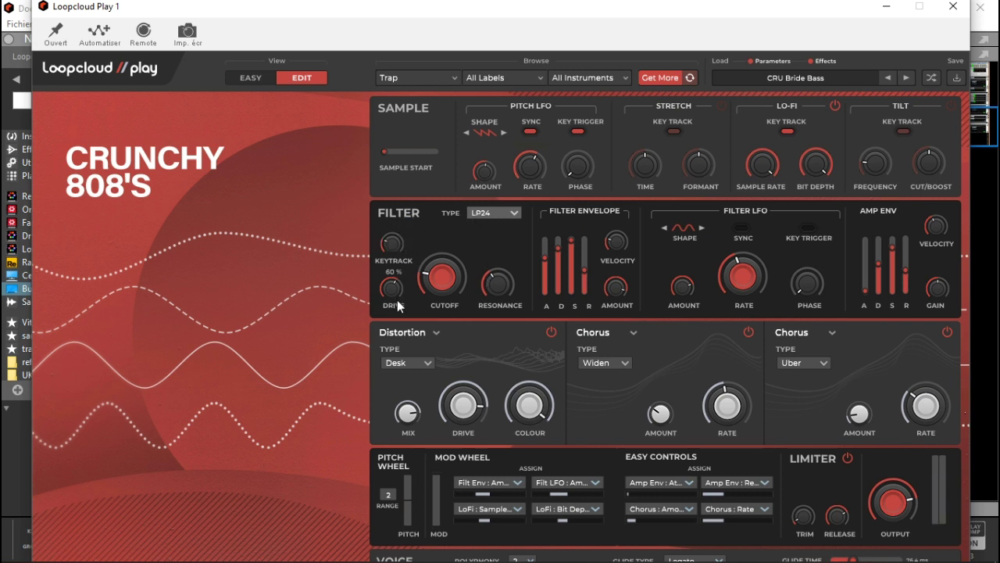
Raise the filter drive and lower the filter envelope's attack, decay and release
left_click_drag(401, 256, 399, 243)
left_click_drag(558, 248, 558, 266)
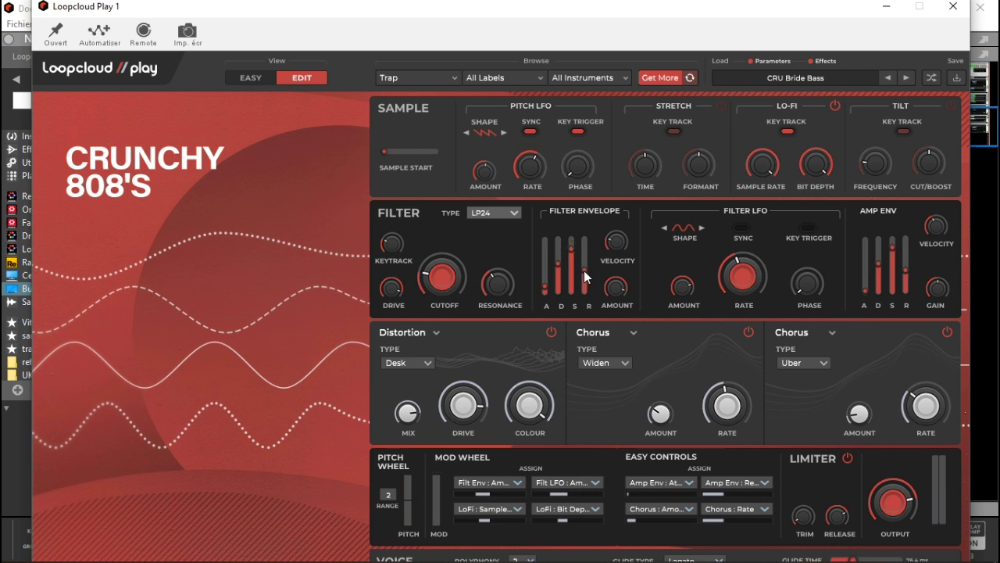
left_click_drag(585, 284, 585, 294)
Set the voice polyphony to 1 and the glide time to 199 ms, and close the Loopcloud Play window
left_click_drag(760, 22, 758, 6)
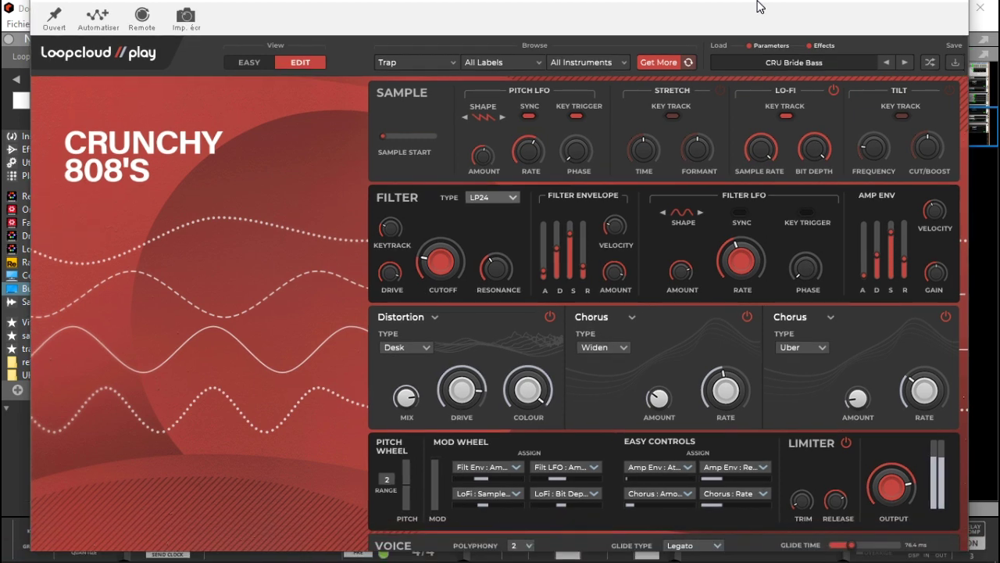
left_click(529, 549)
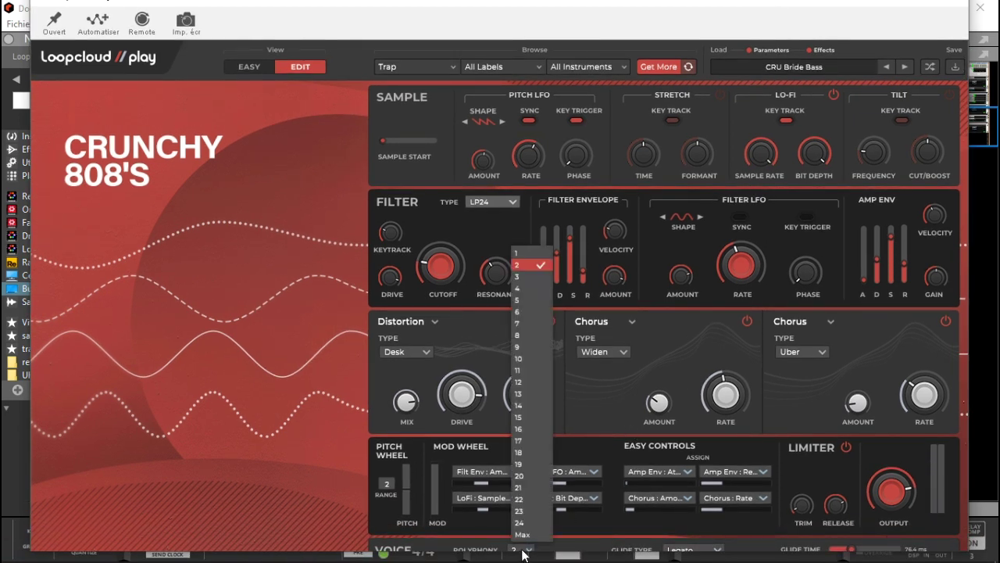
left_click(528, 256)
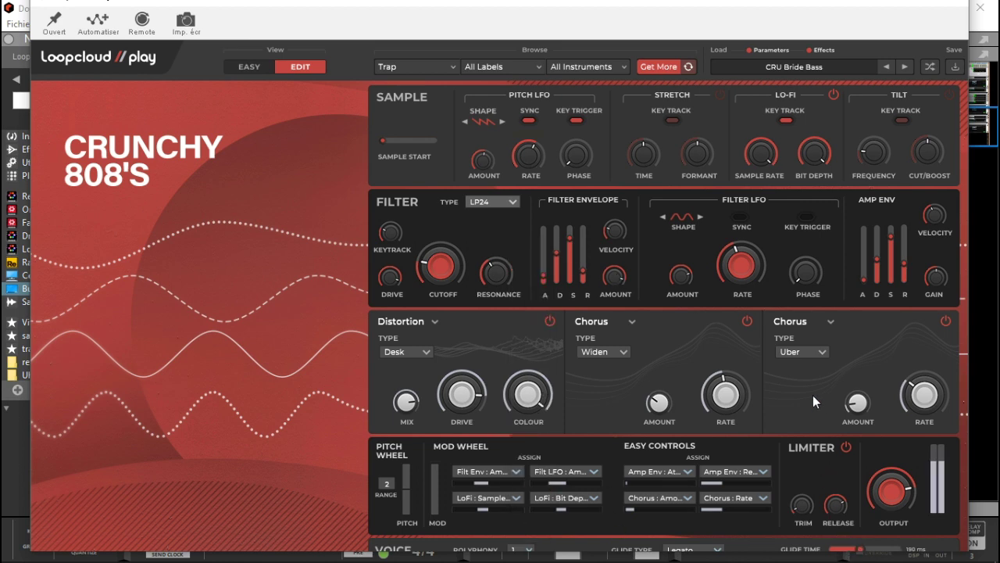
left_click(951, 6)
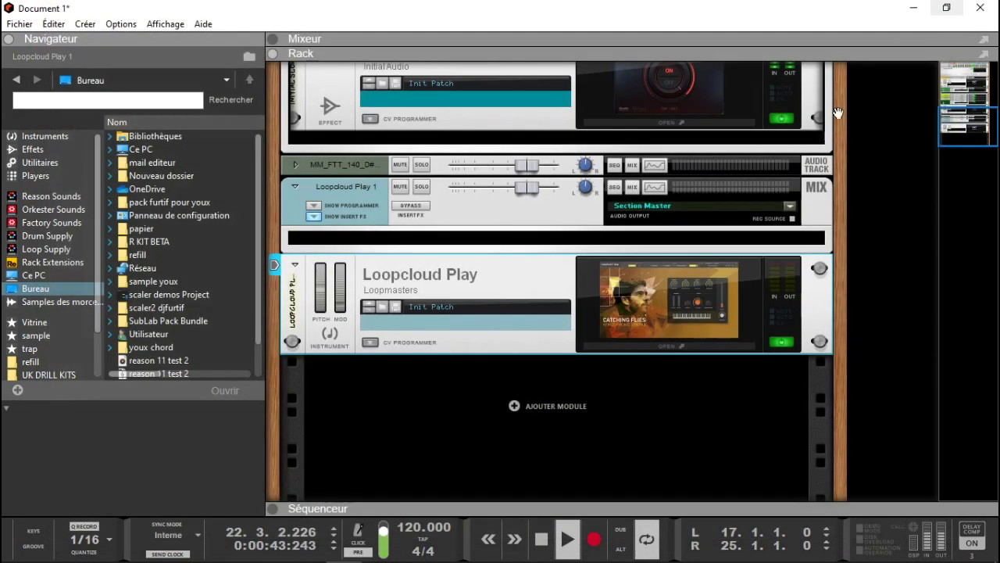
Show the sequencer without the rack, stop playback and display the whole arrangement from bar 1
left_click(313, 506)
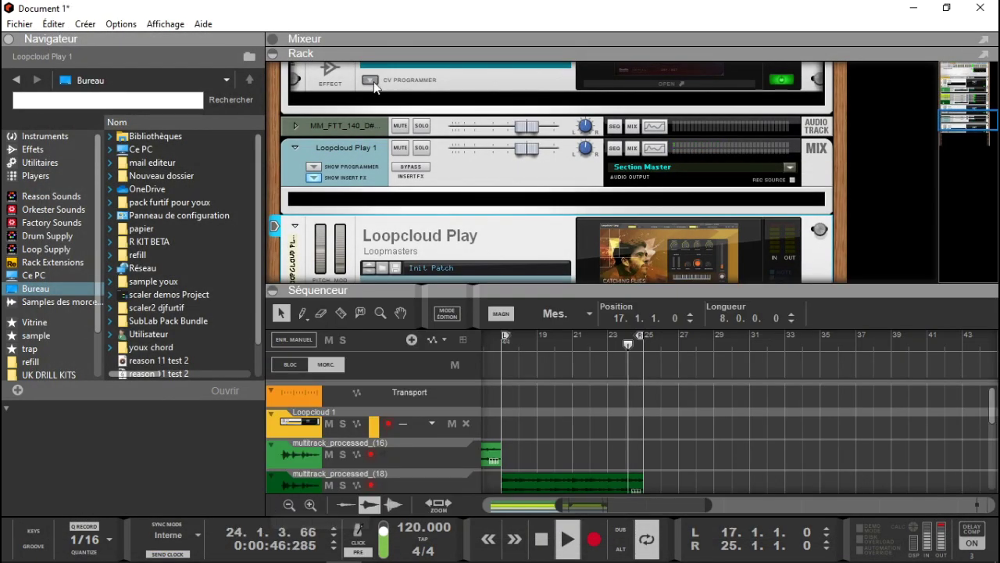
left_click(272, 53)
key("space")
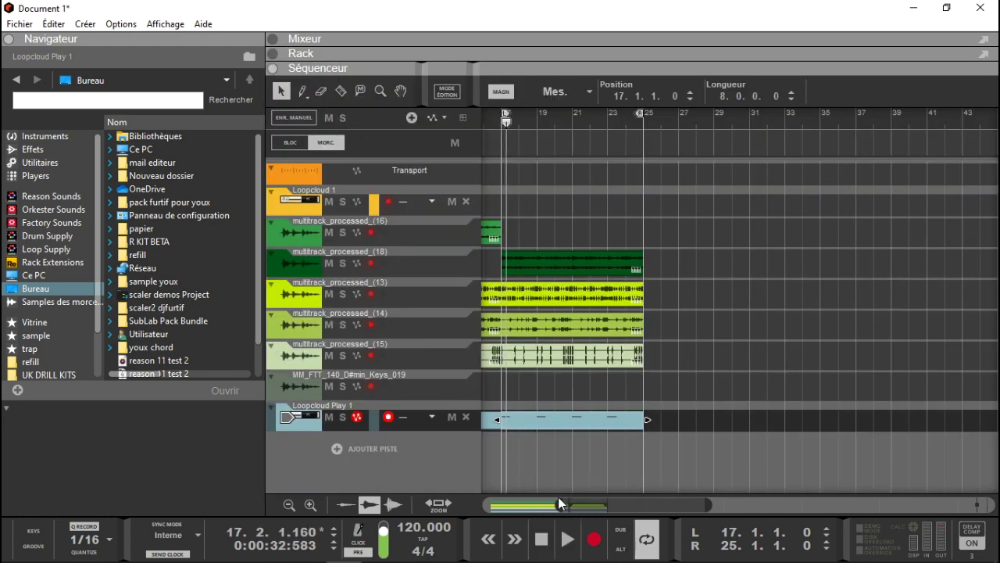
left_click_drag(556, 504, 460, 495)
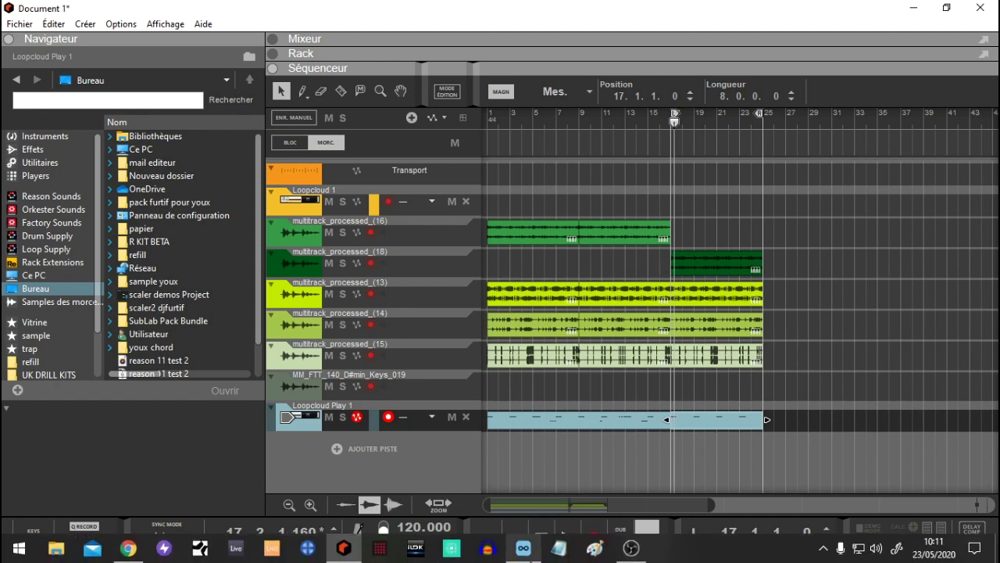
Switch to the Loopcloud app and reposition its window over the song
left_click(523, 551)
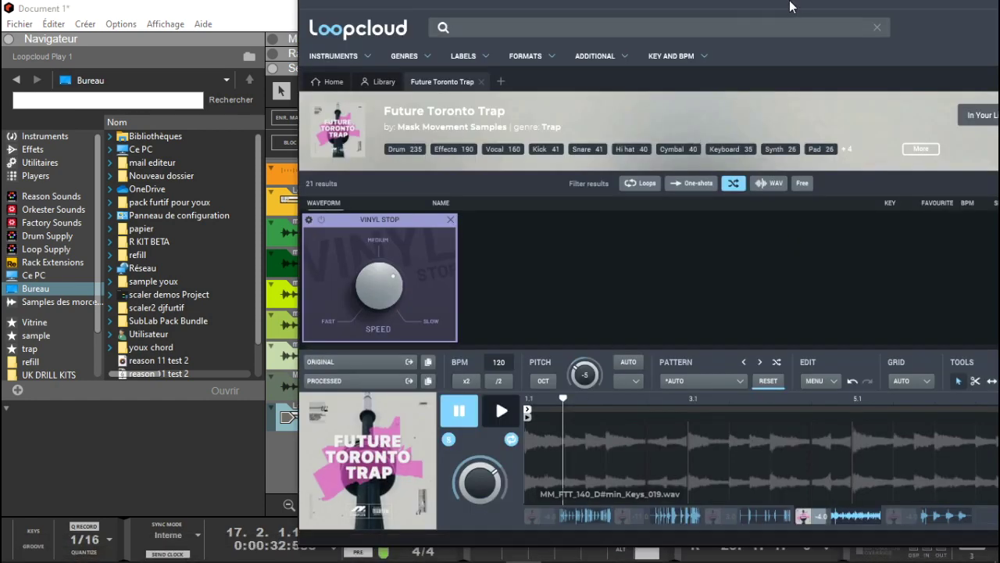
left_click_drag(787, 9, 704, 6)
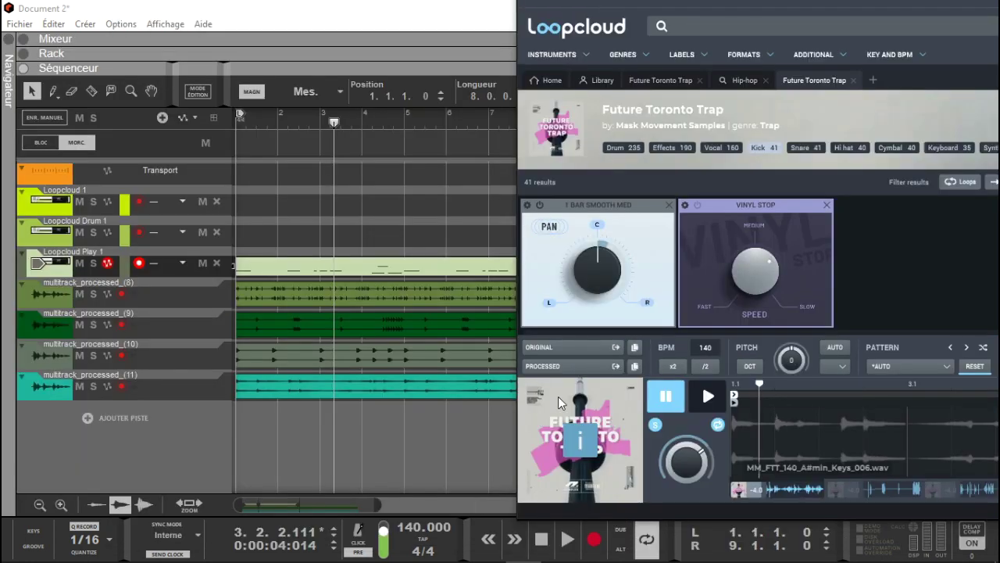
Switch back to Reason and open the recent song loopcloud.reason
left_click(448, 441)
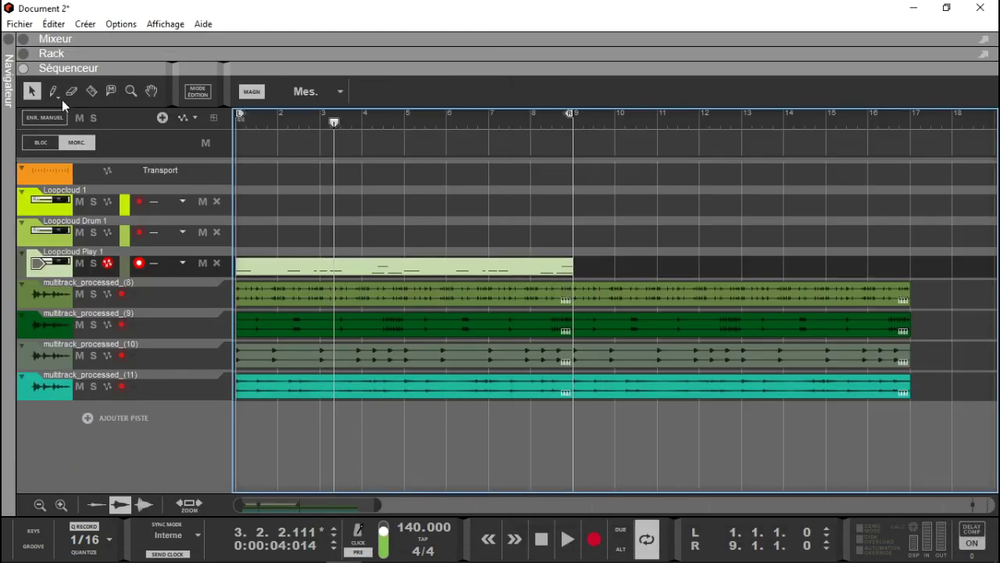
left_click(19, 23)
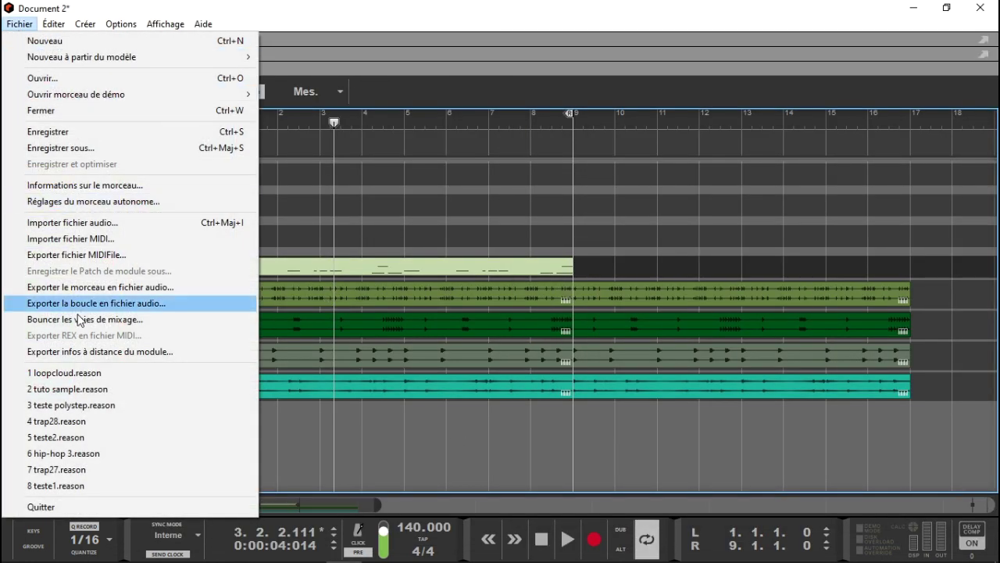
left_click(78, 374)
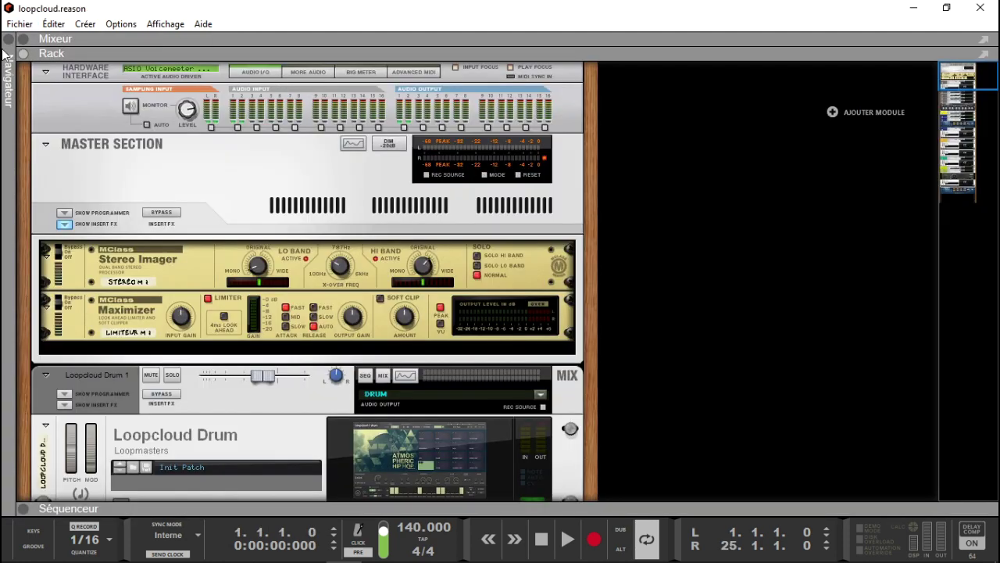
Show the browser and unfold the Dr. OctoRex programmer of the MM_FTT_140_A#min_Keys_001 device in the rack
left_click(12, 39)
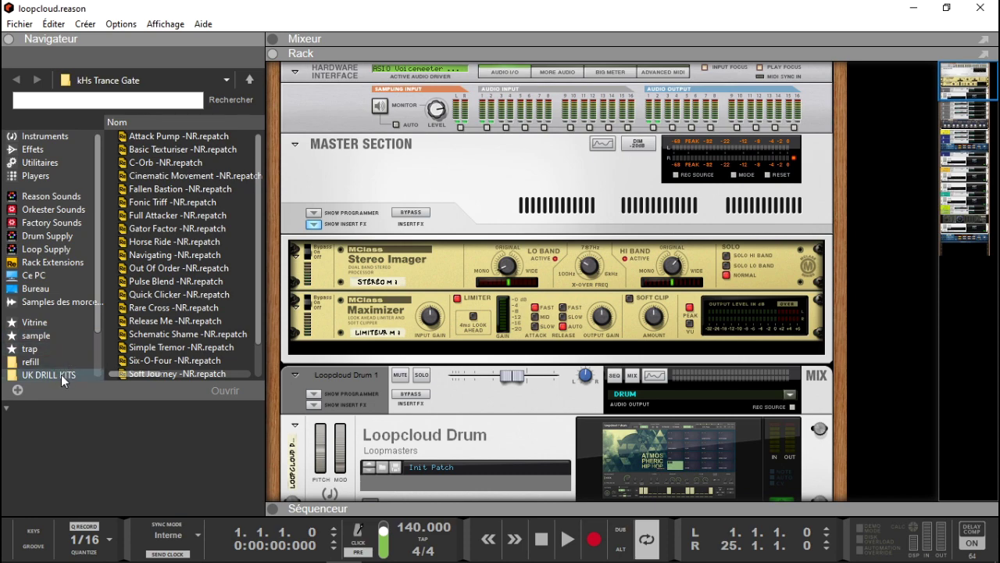
left_click_drag(963, 93, 975, 164)
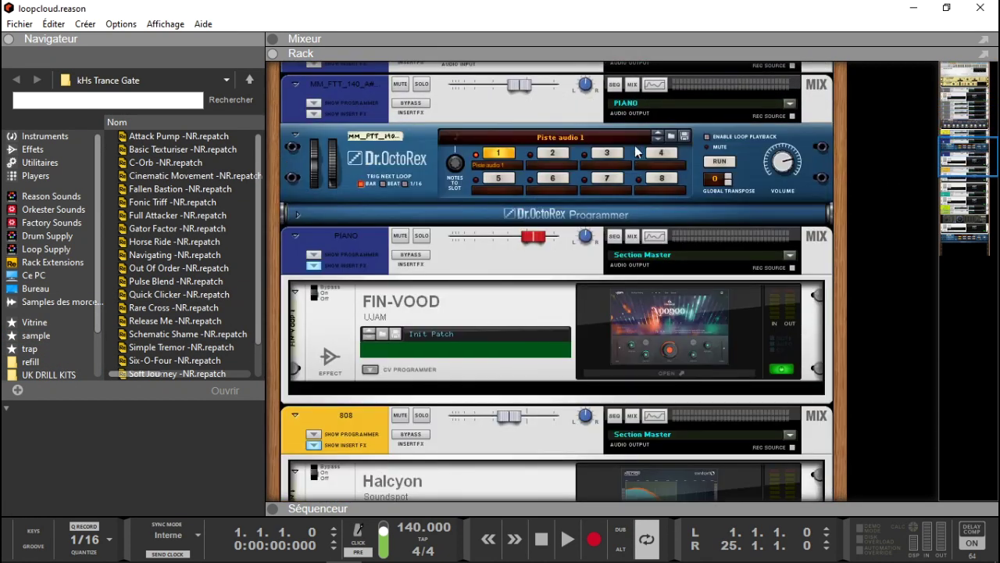
left_click(298, 212)
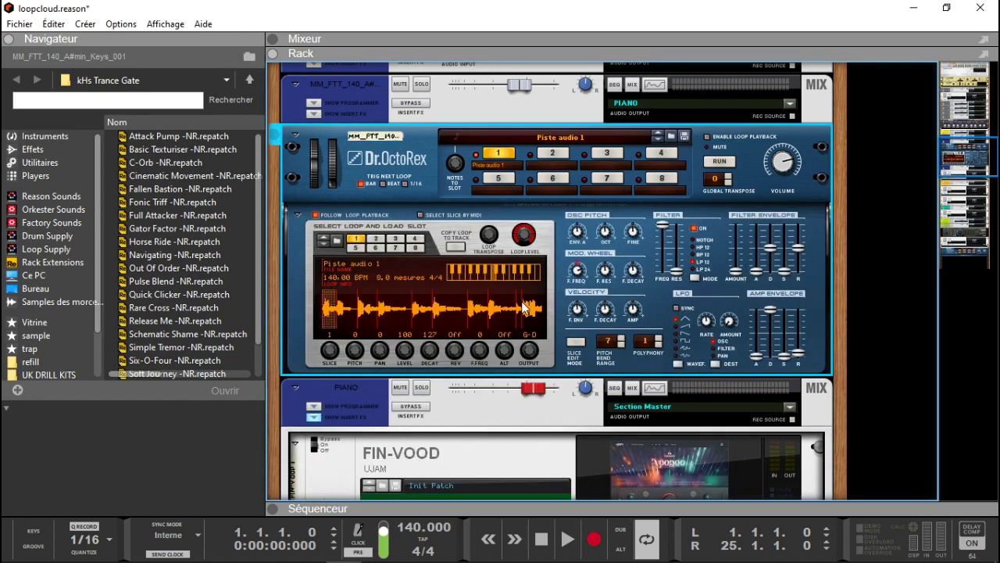
left_click_drag(976, 165, 955, 233)
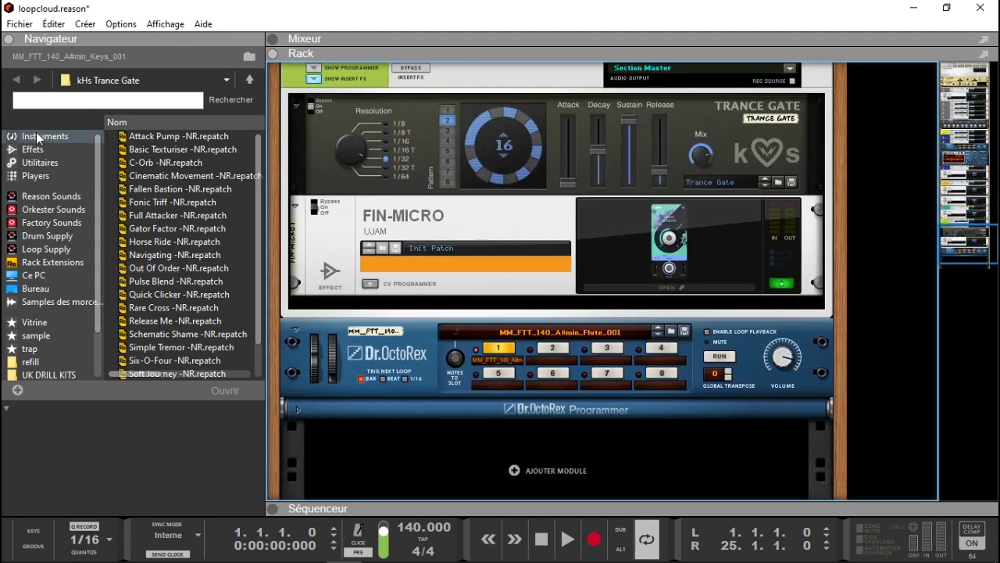
Browse the sample and trap favourites and open the FUTURE_TORONTO_TRAP_BY_MASK_MOVEMENT folder
left_click(34, 335)
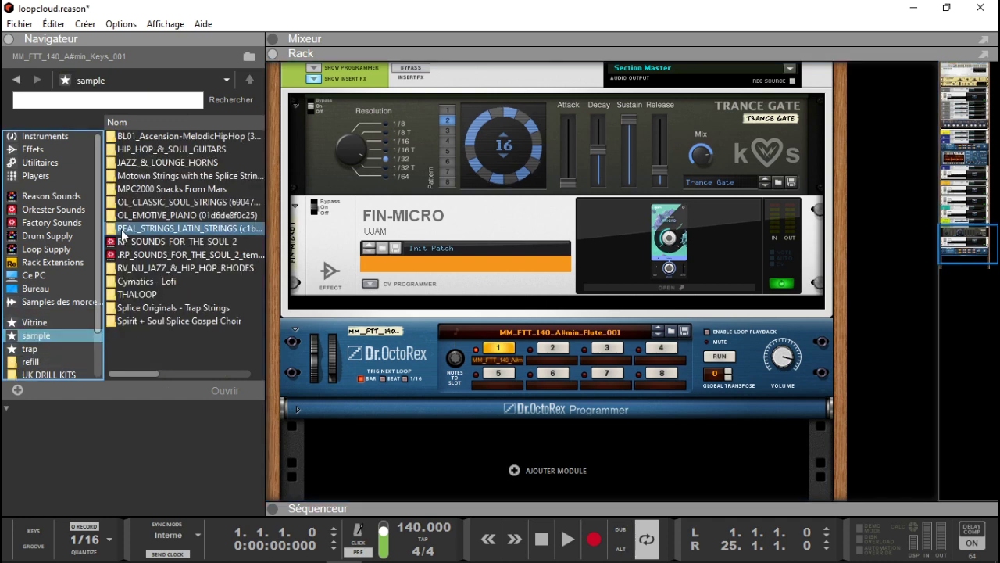
left_click(28, 348)
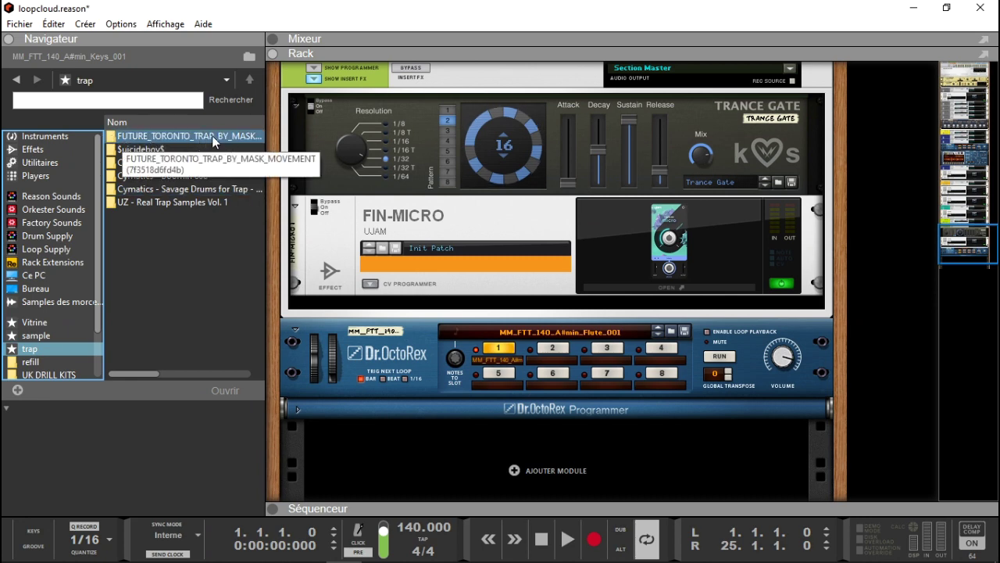
double_click(148, 137)
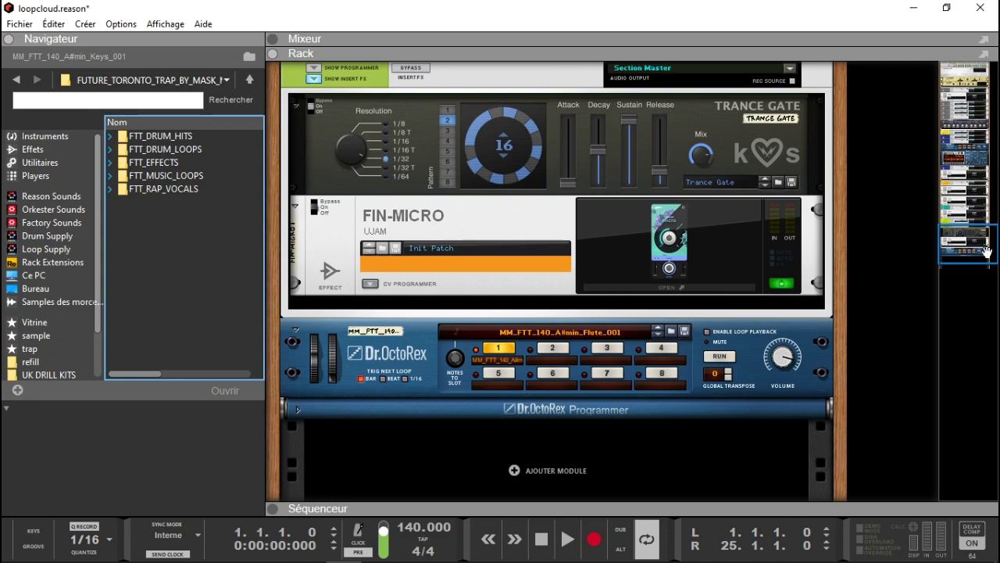
Solo the PIANO mix channel during playback and inspect its FIN-VOOD effect with the mode list hidden
left_click_drag(953, 245, 947, 164)
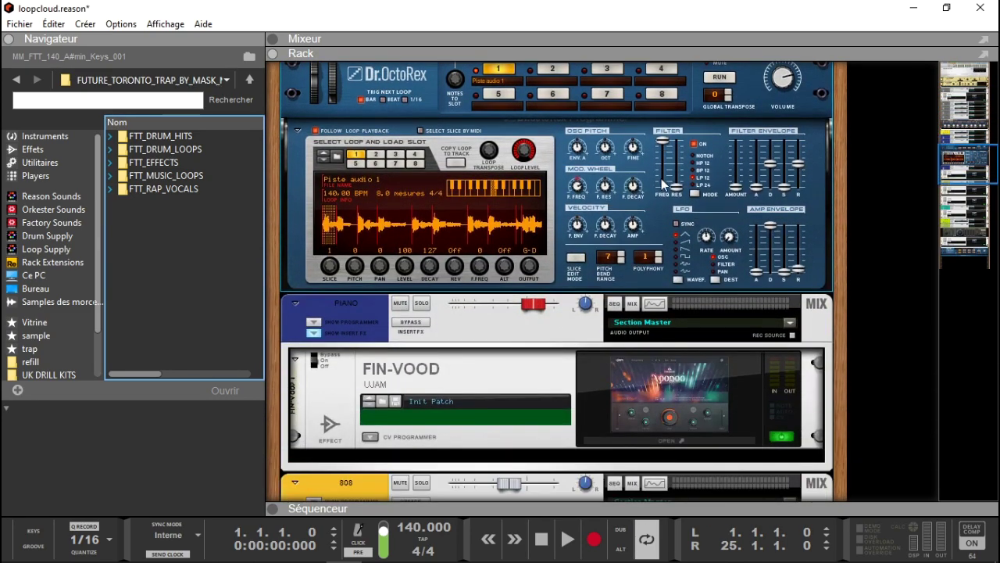
left_click(422, 305)
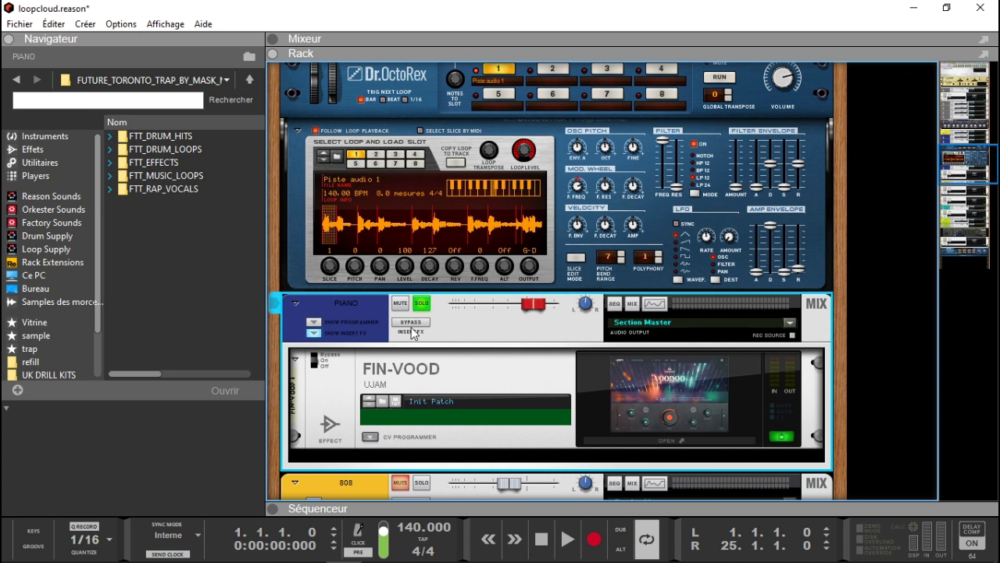
key("space")
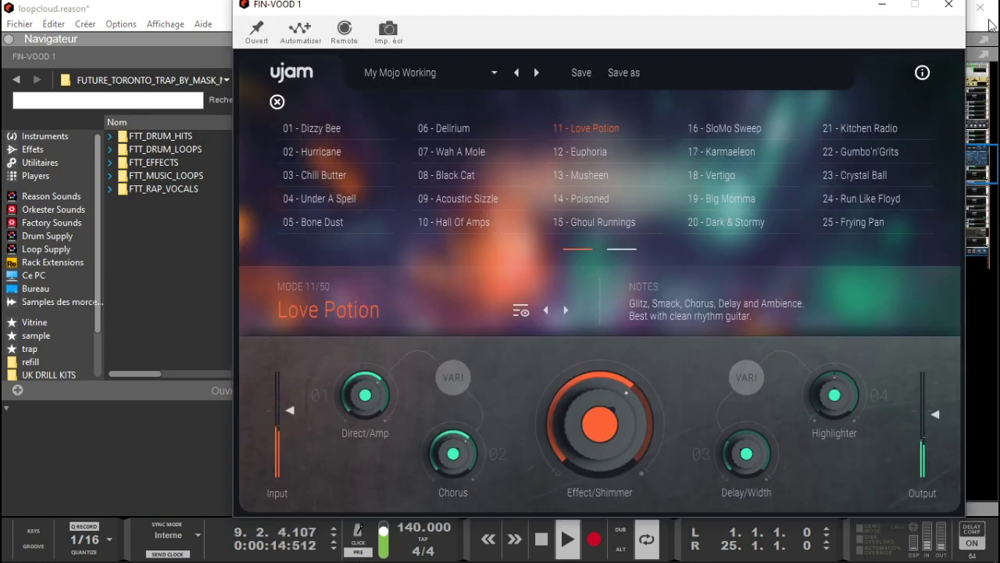
left_click(949, 4)
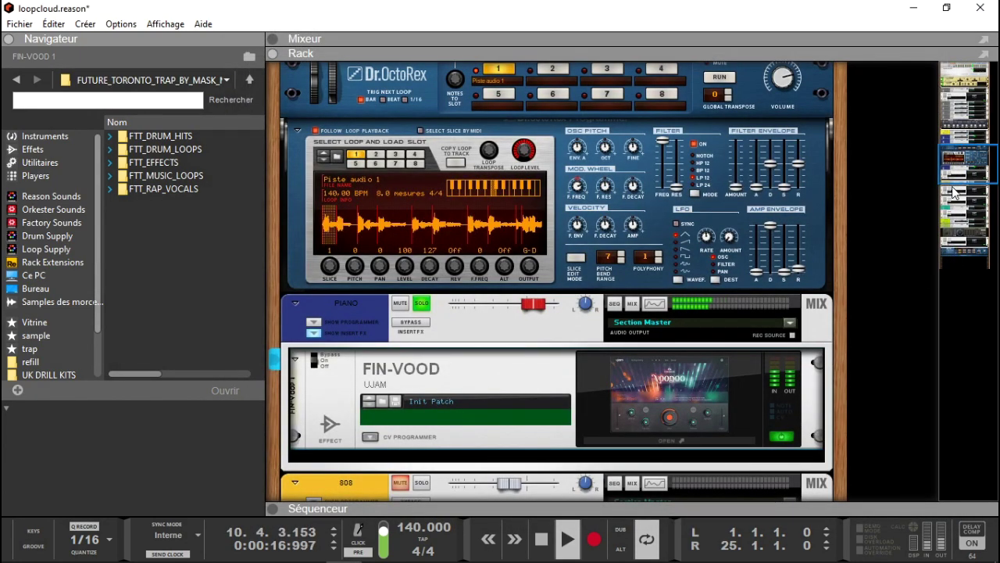
left_click(682, 384)
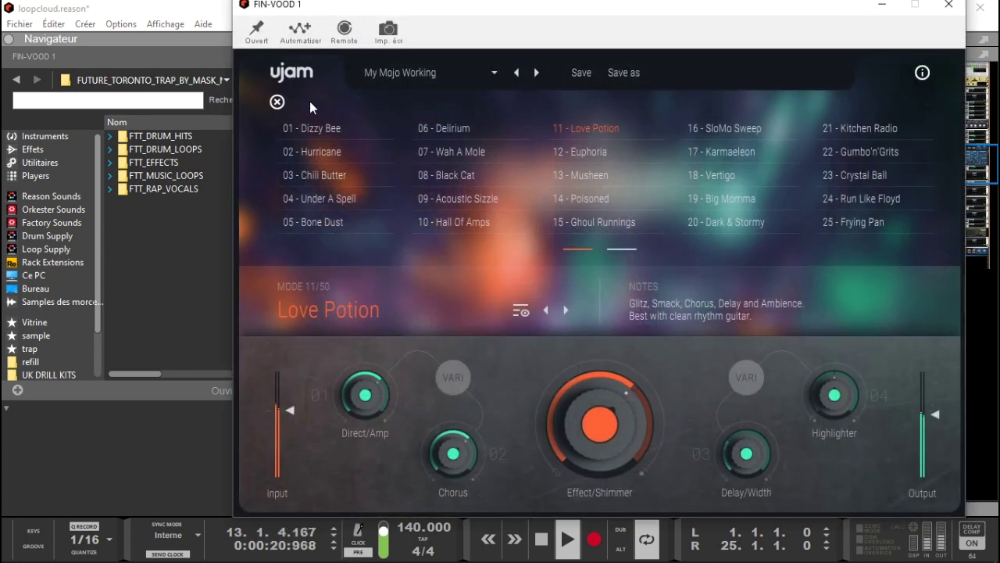
left_click(278, 102)
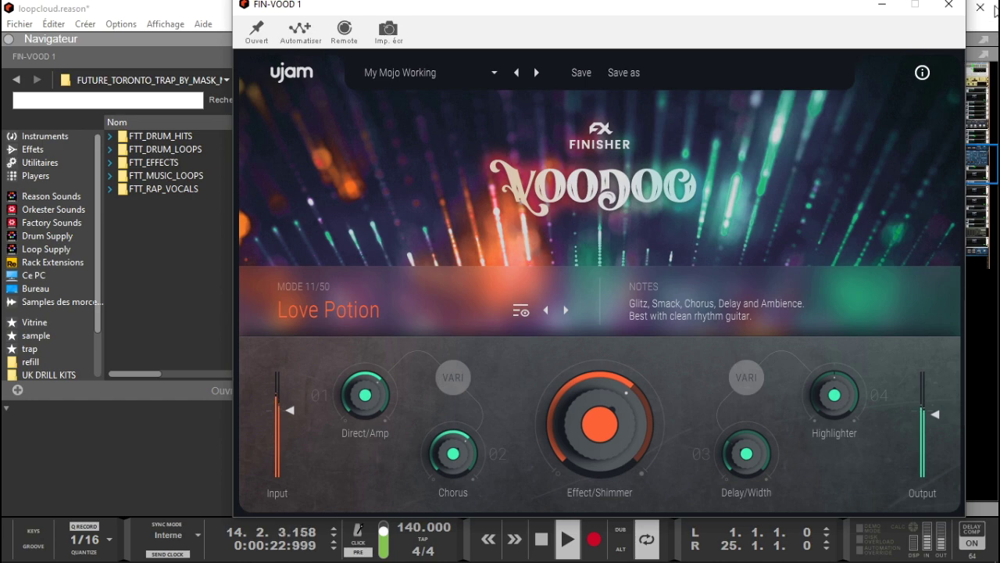
left_click(950, 7)
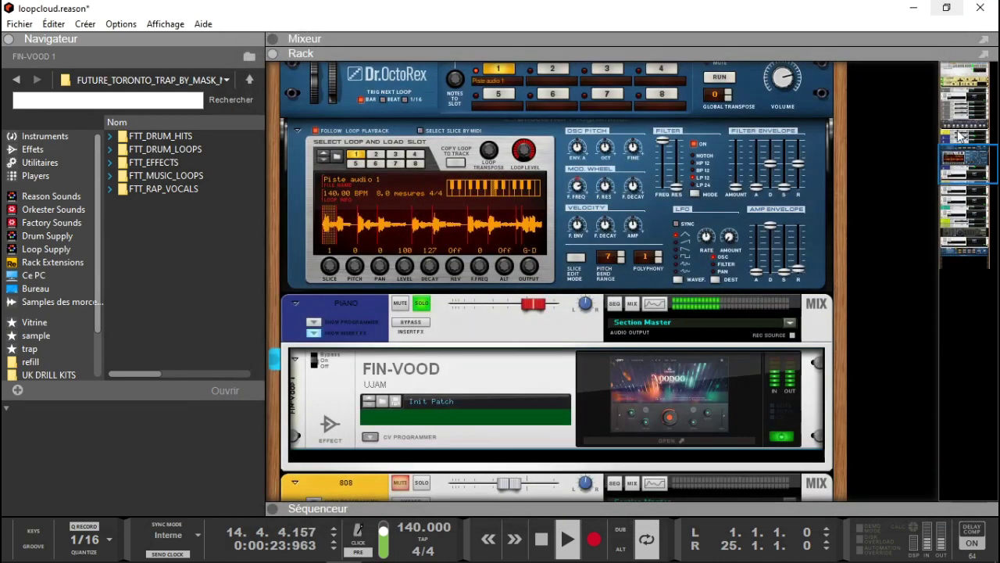
Solo the DRUM mix channel in the rack to listen to the drum group
left_click(954, 180)
left_click_drag(955, 180, 966, 102)
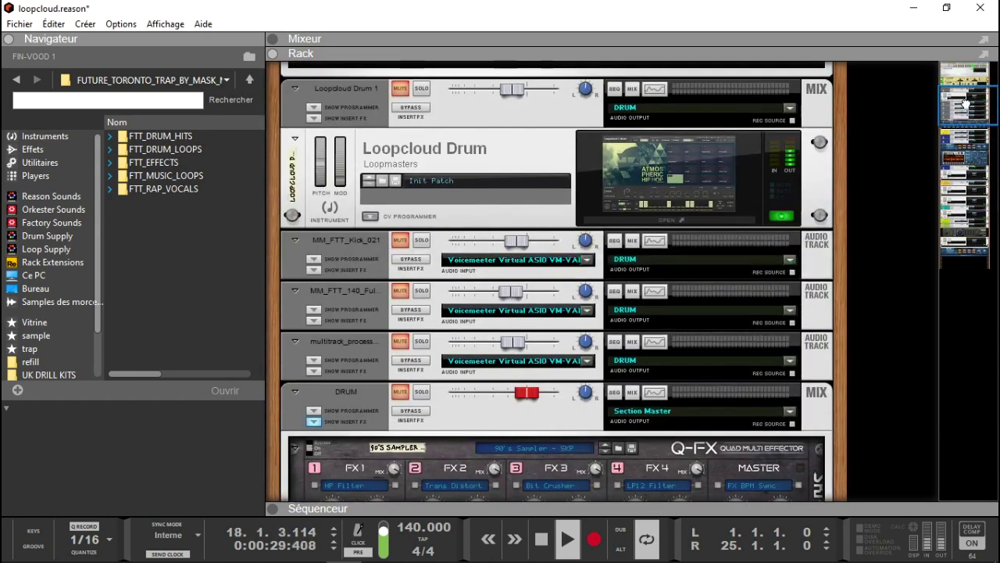
left_click(426, 391)
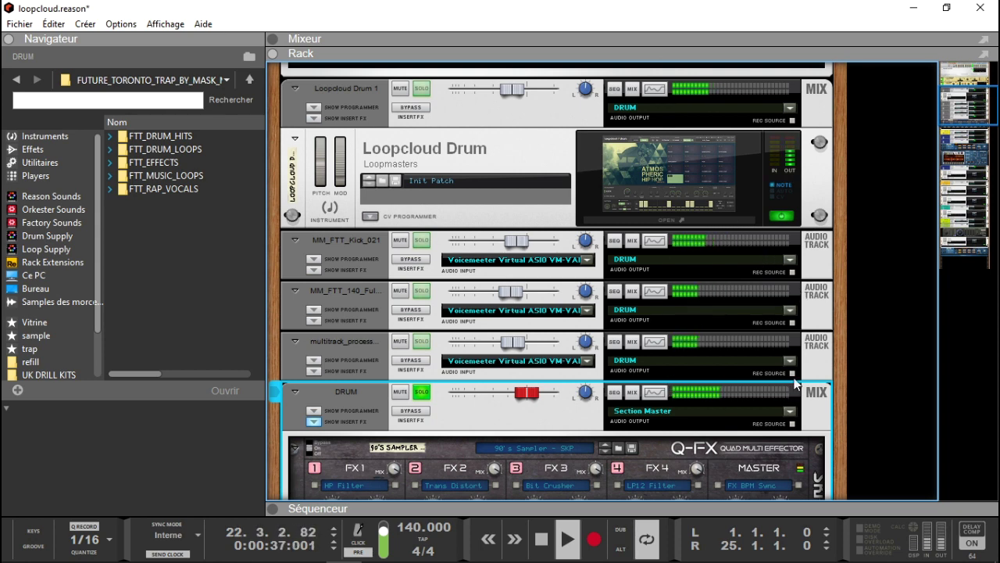
Show the sequencer without the rack, leave edit mode, and display the whole stopped arrangement
left_click(275, 509)
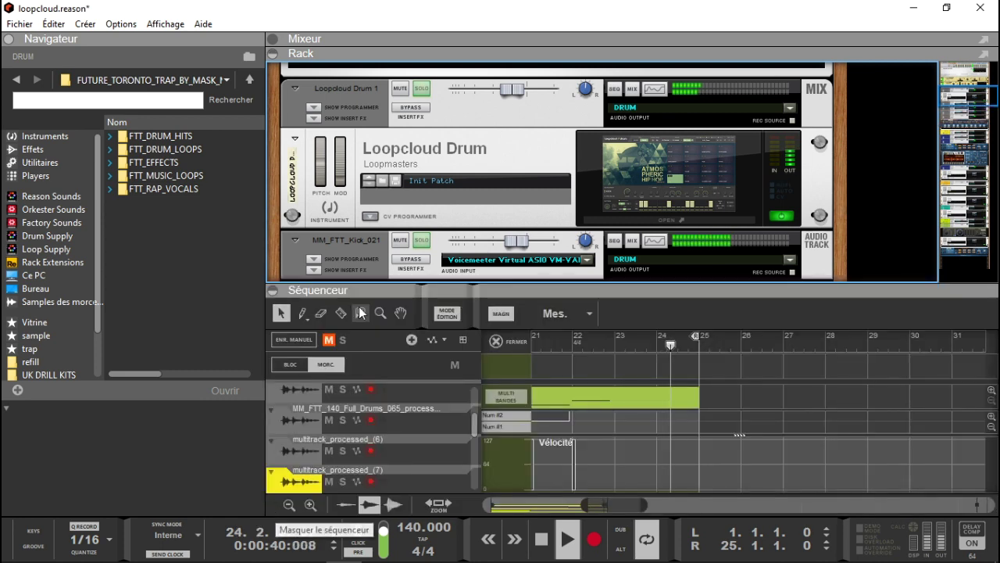
left_click(272, 54)
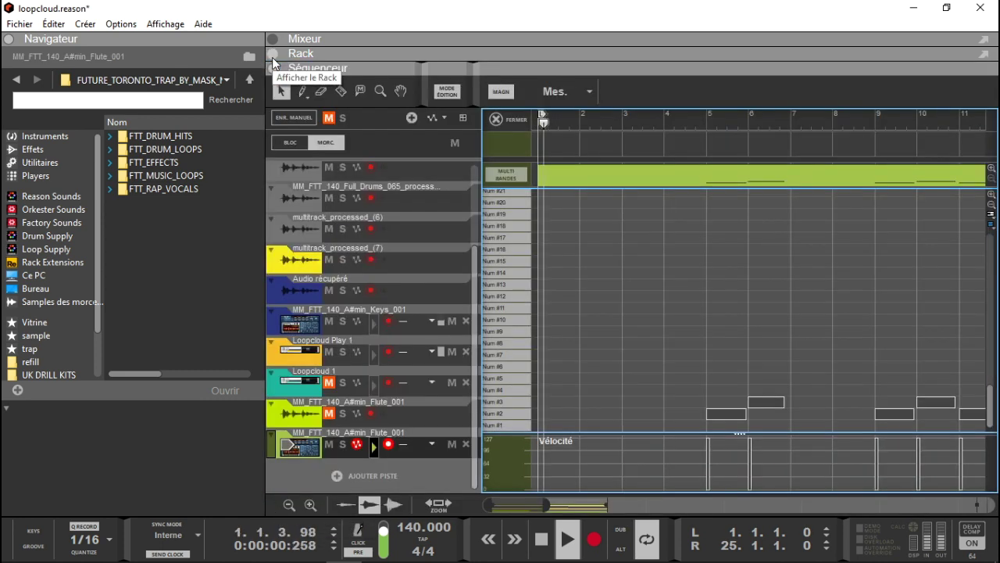
left_click(497, 119)
key("space")
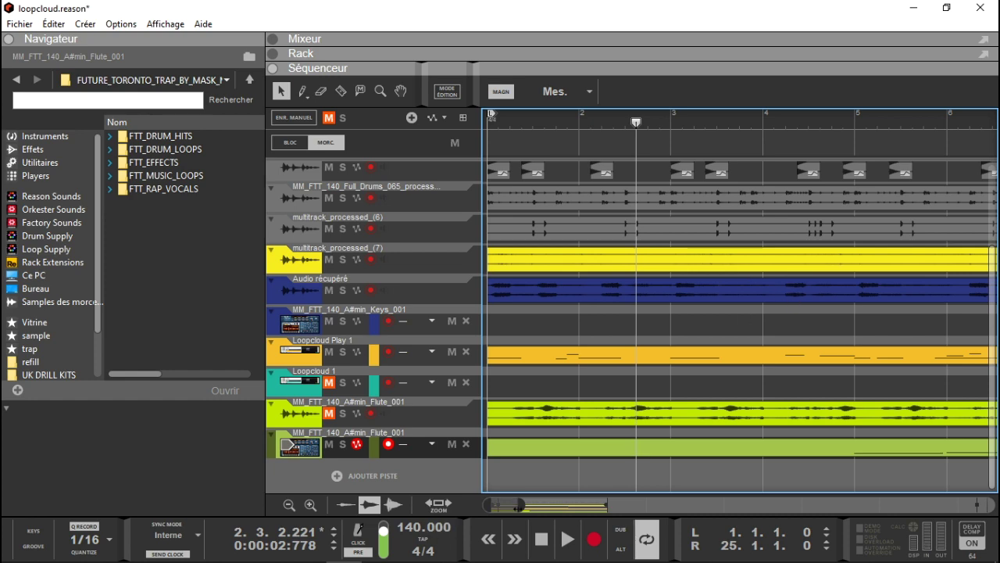
left_click_drag(607, 504, 620, 497)
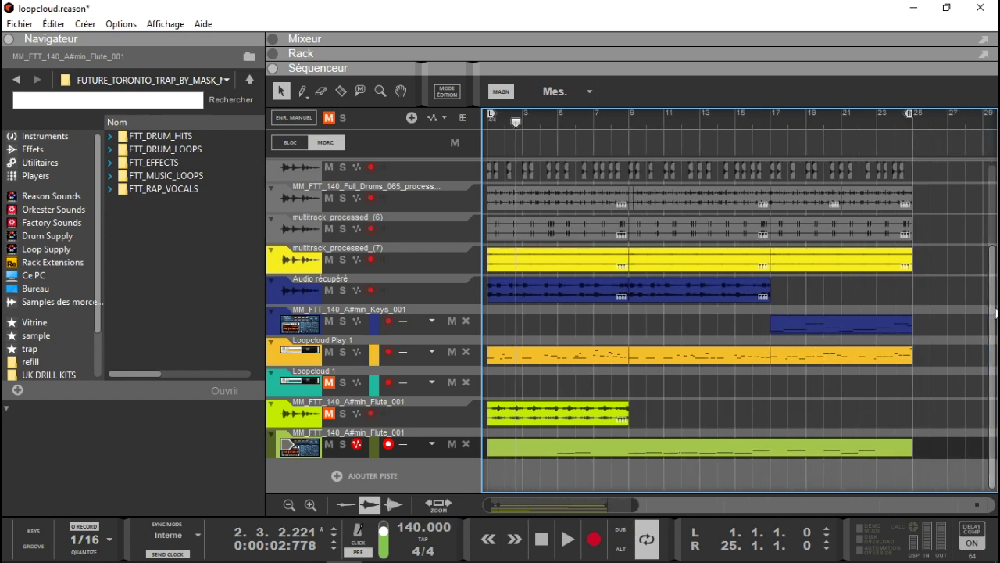
Play the song with Loopcloud Drum 1 soloed, adding the kick, full drums, multitrack_processed_(6) and multitrack_processed_(7) tracks one by one
scroll(996, 313, "up", 3)
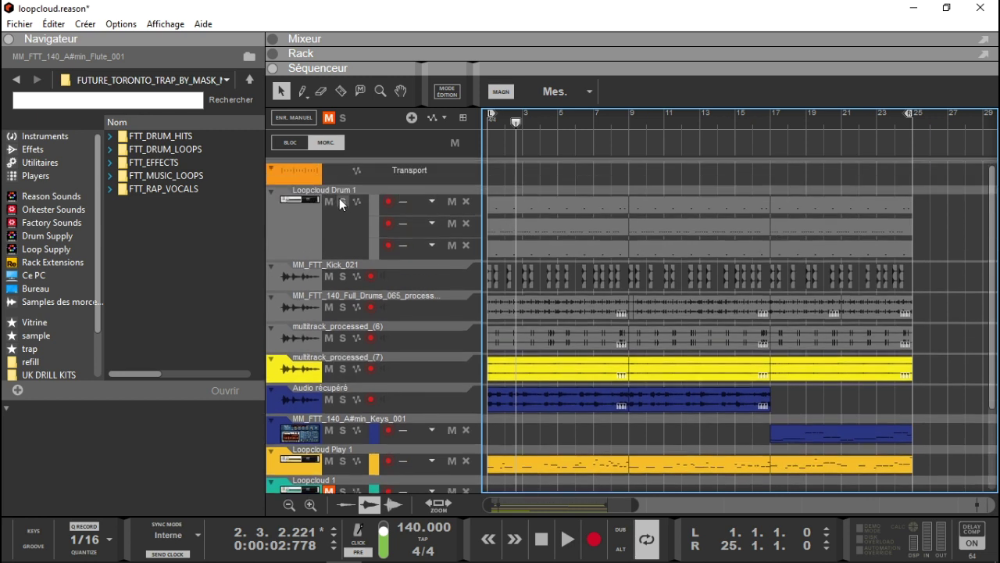
left_click(340, 203)
key("space")
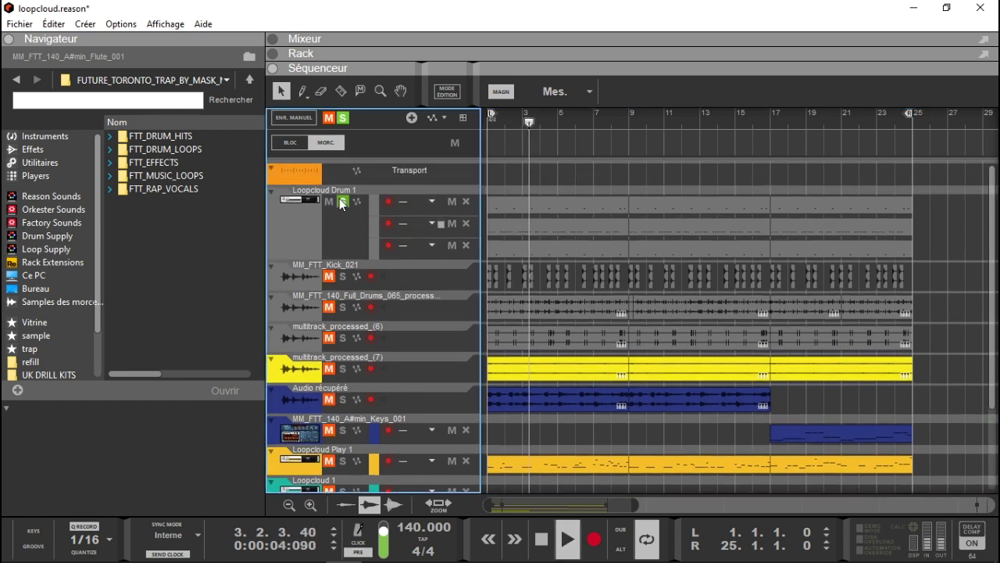
left_click(342, 277)
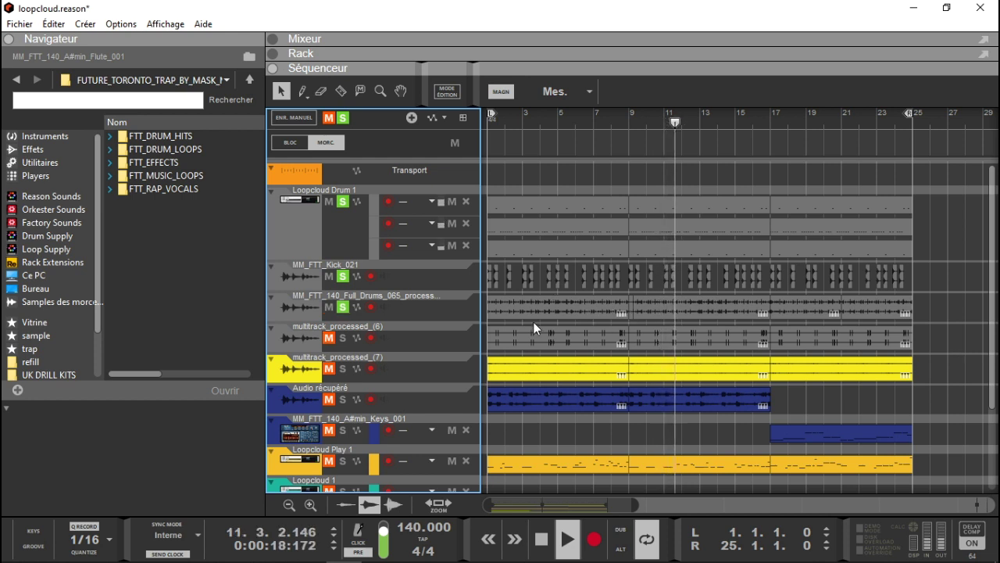
left_click(344, 337)
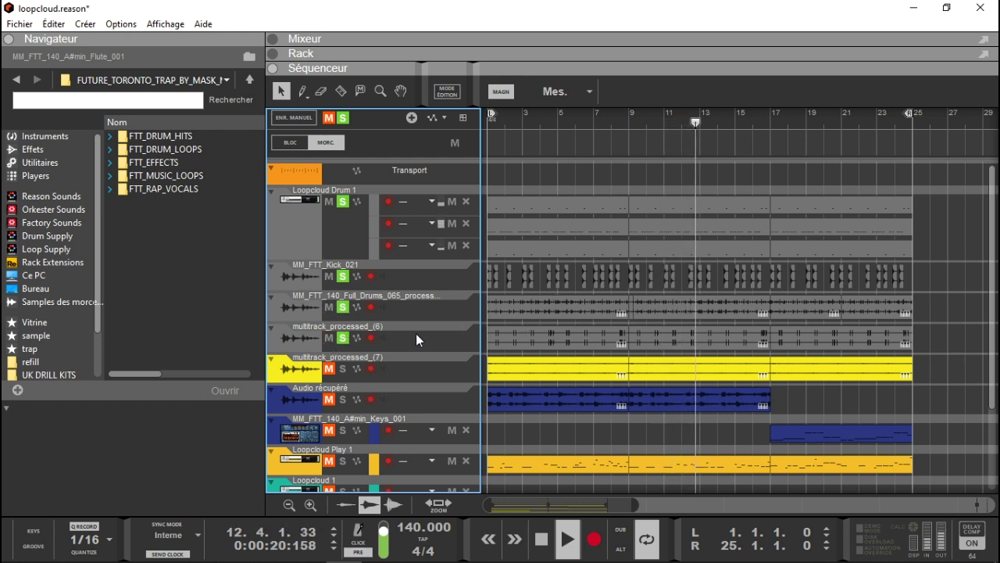
left_click(343, 369)
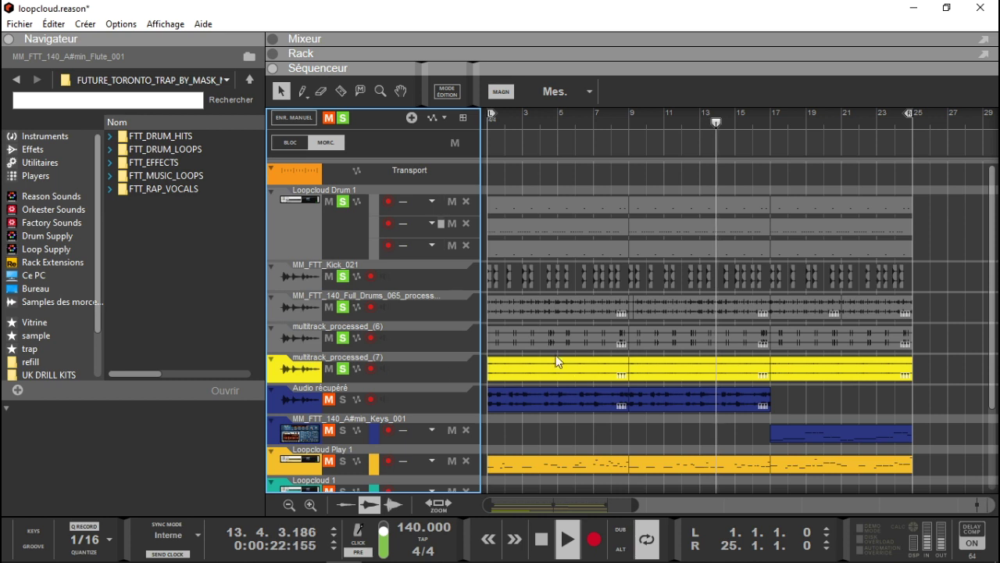
Add the Audio récupéré, Keys_001 and Loopcloud Play 1 tracks to the solo, and toggle the Loopcloud 1 solo
left_click(343, 399)
left_click(342, 430)
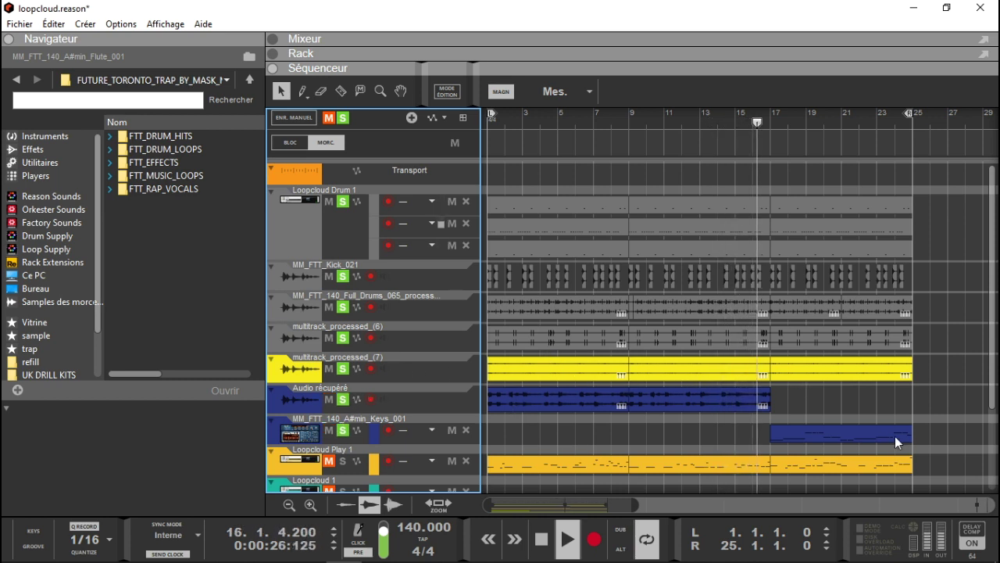
scroll(992, 283, "down", 2)
scroll(503, 390, "down", 1)
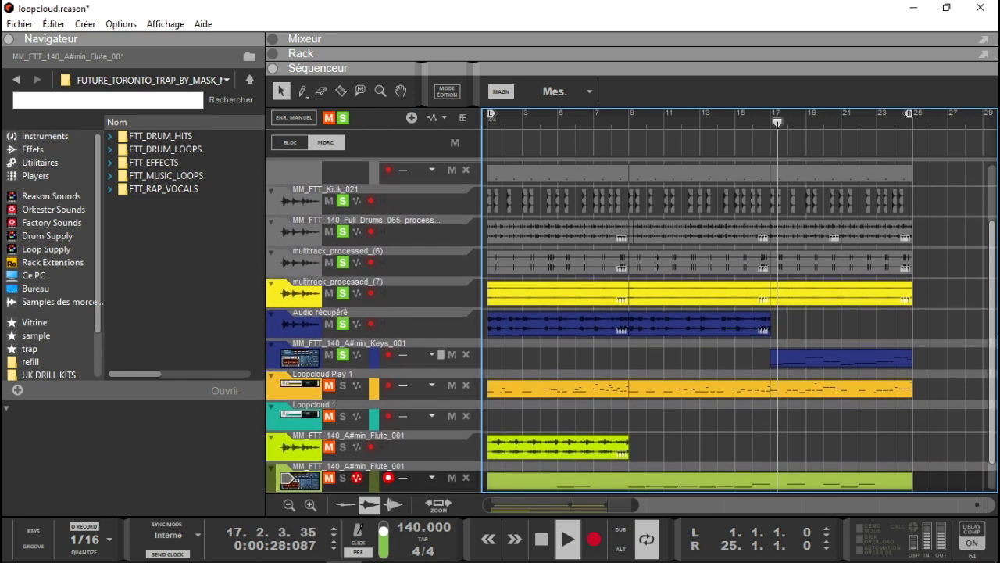
left_click(342, 386)
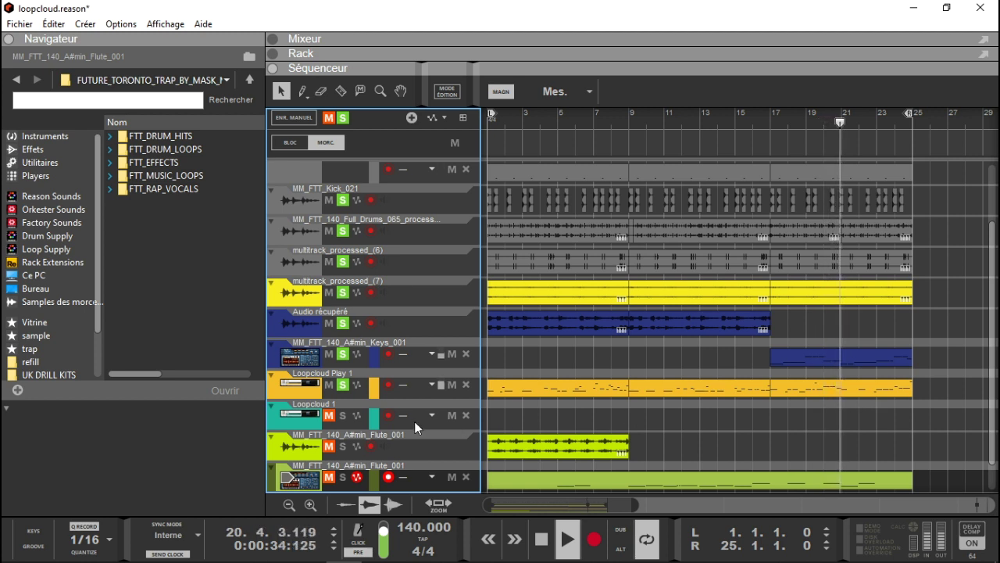
left_click(341, 415)
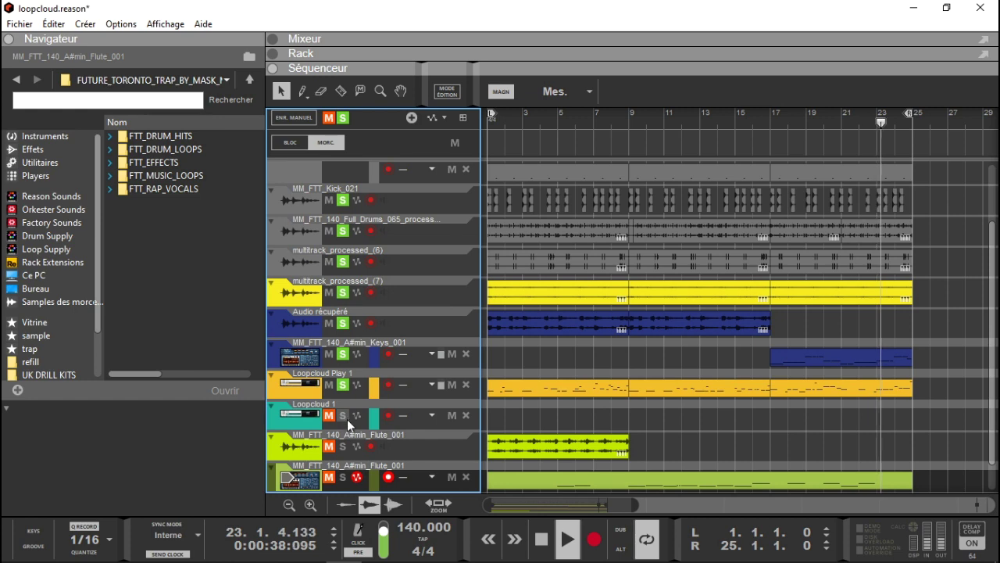
Turn off all track solos in the sequencer and all channel solos in the mixer
left_click(343, 118)
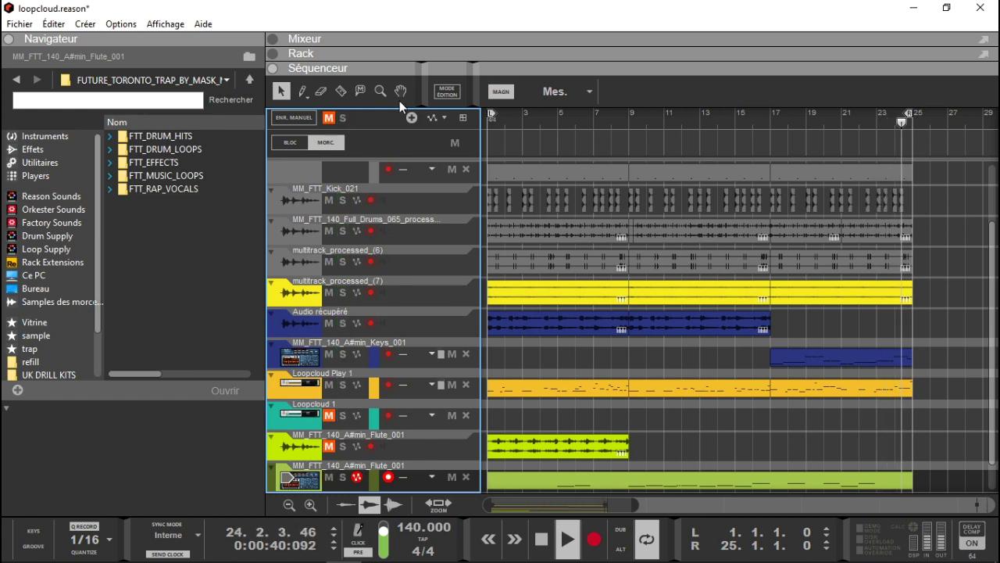
left_click(272, 40)
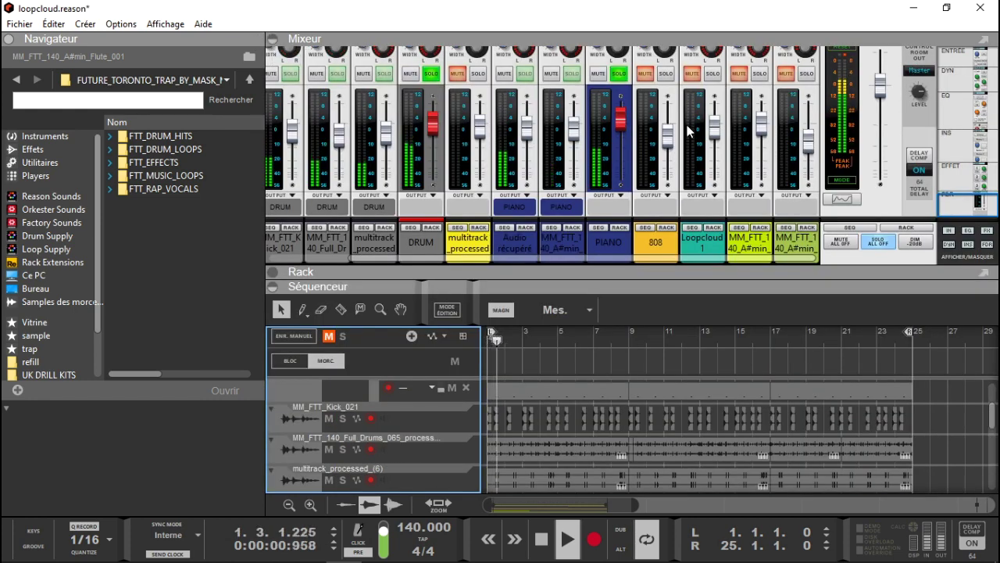
left_click(879, 242)
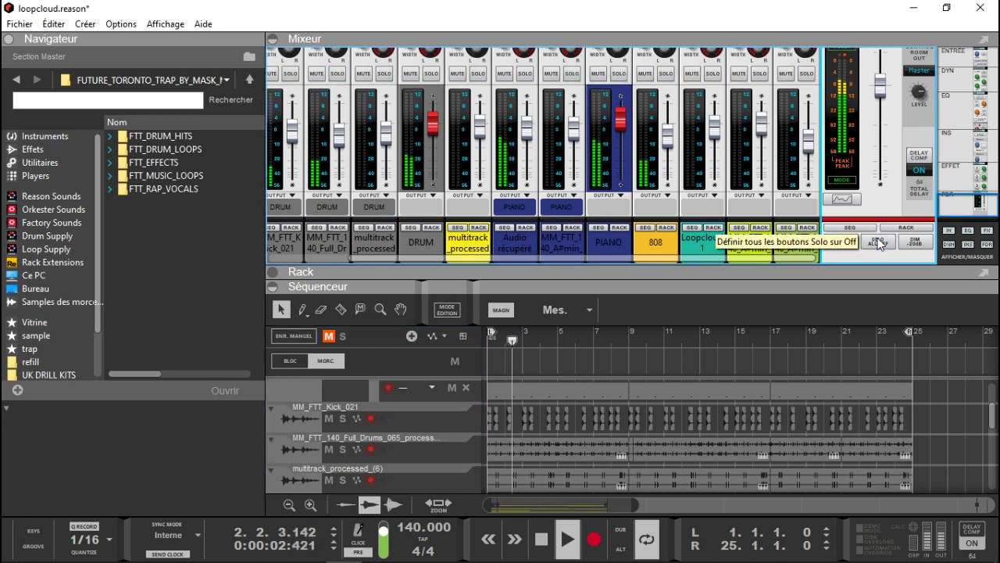
Show only the rack in place of the mixer and sequencer, and briefly view the Loopcloud Play 808 instrument
left_click(272, 39)
left_click(273, 53)
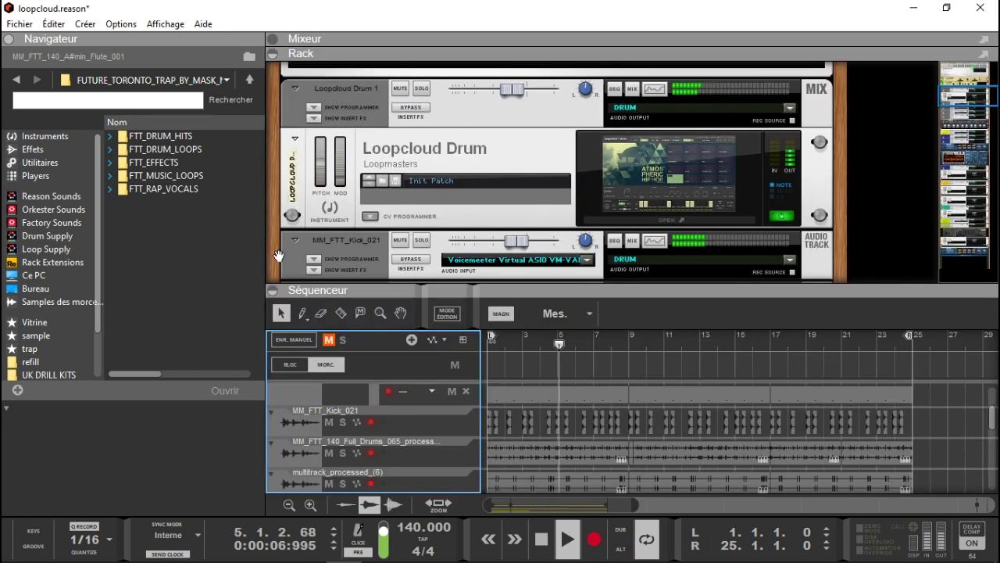
left_click(272, 290)
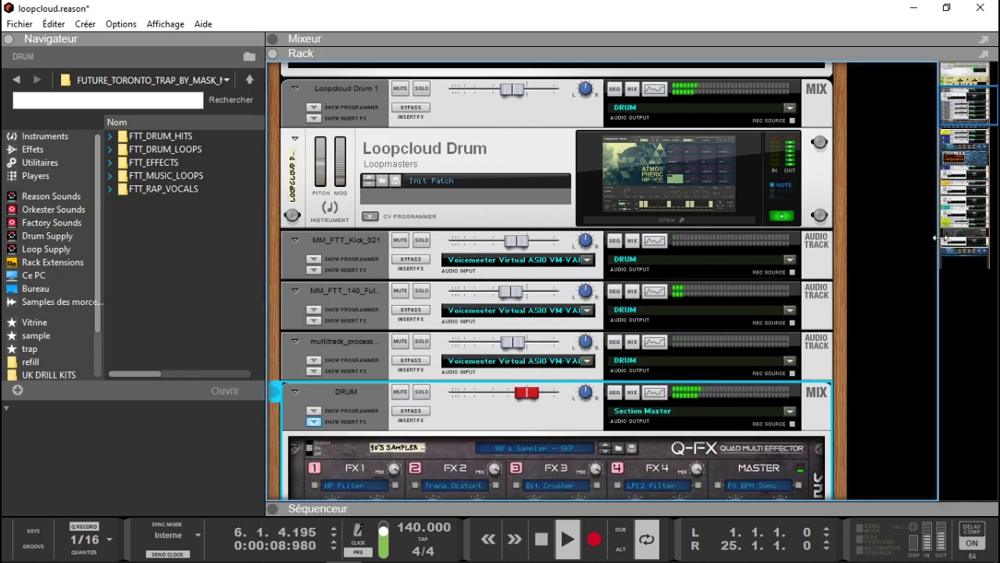
left_click_drag(980, 100, 989, 196)
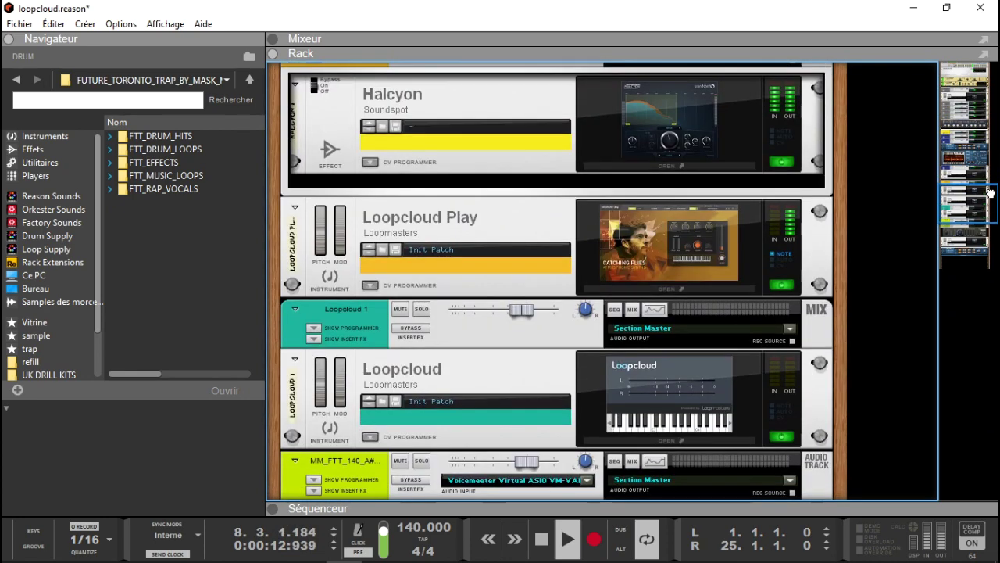
left_click(705, 279)
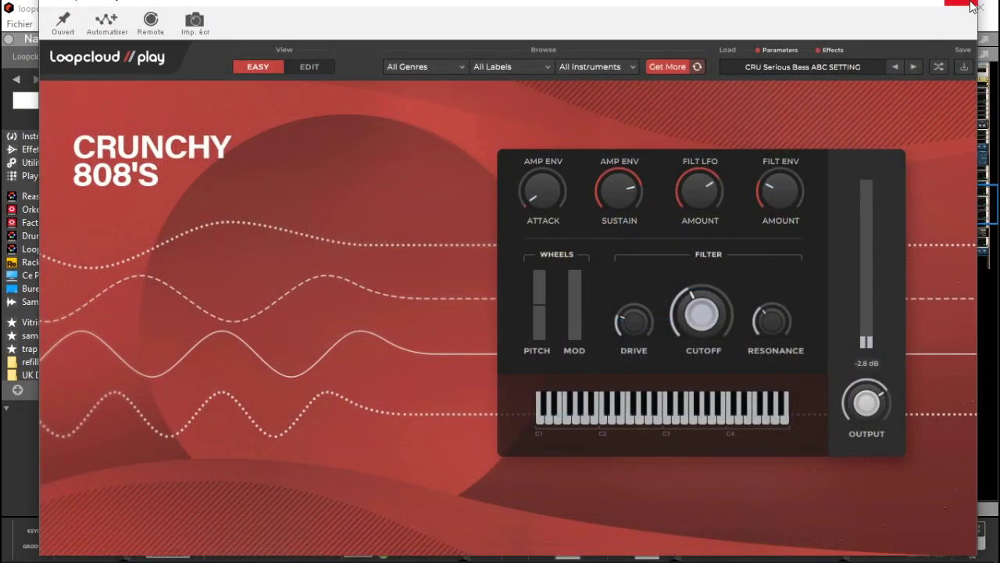
left_click(969, 8)
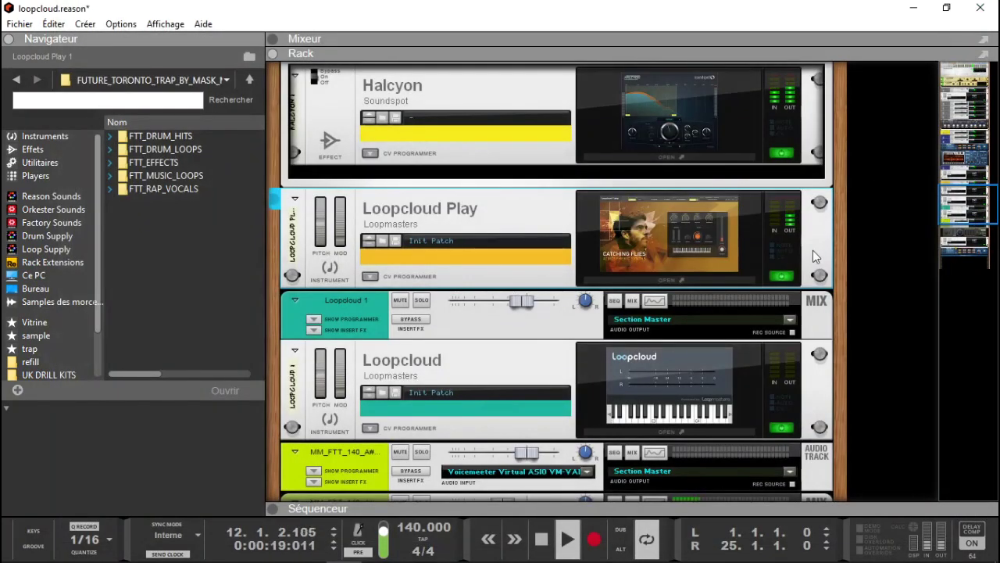
Go to the MM_FTT_140_A#min_Flute_001 mix channel with Trance Gate and FIN-MICRO, and solo it
scroll(974, 219, "down", 2)
scroll(973, 219, "down", 10)
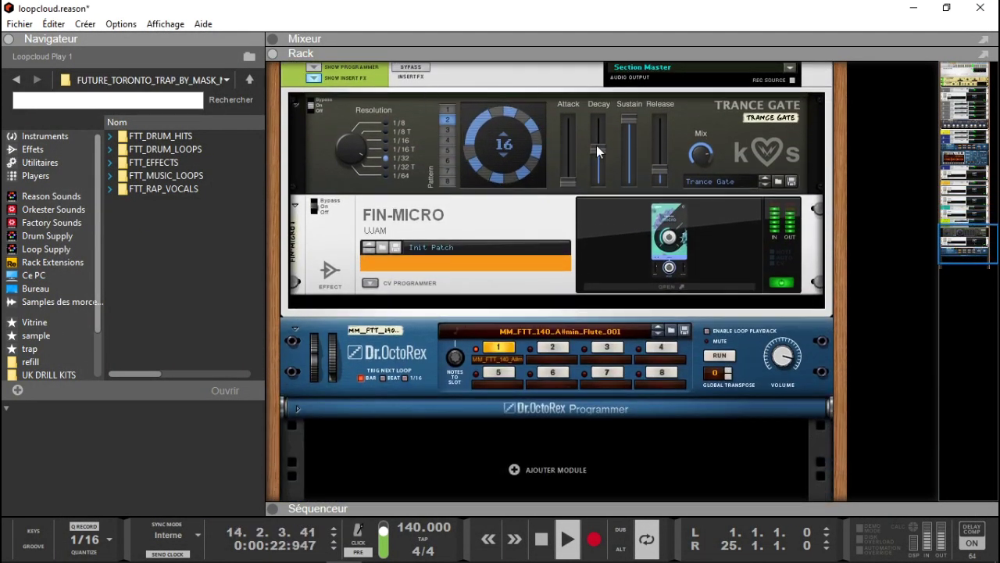
scroll(963, 250, "up", 3)
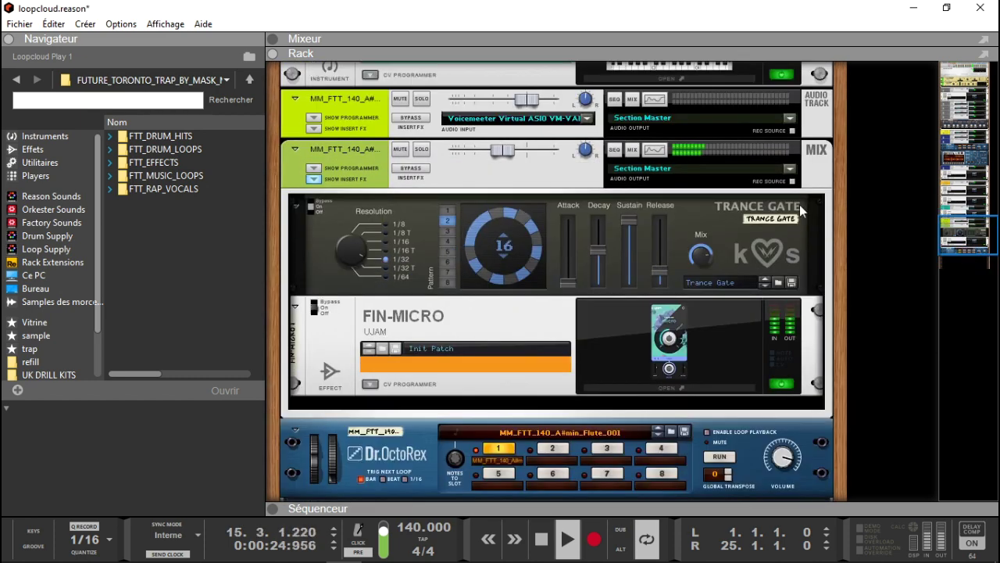
left_click(422, 148)
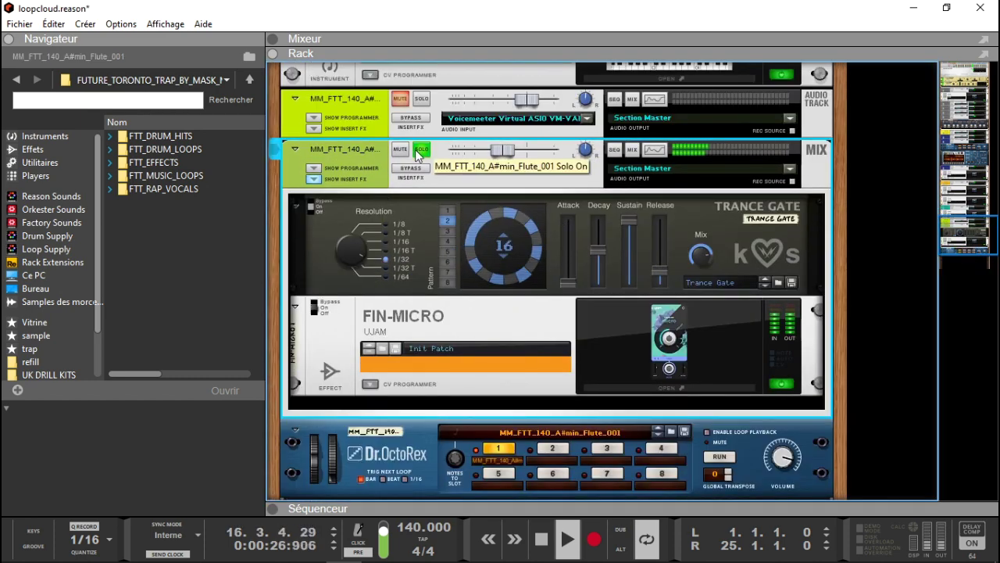
Stop playback, find MM_FTT_140_A#min_Flute_001 among the FTT_FLUTE_LOOPS in FTT_MUSIC_LOOPS, and audition it
left_click(212, 162)
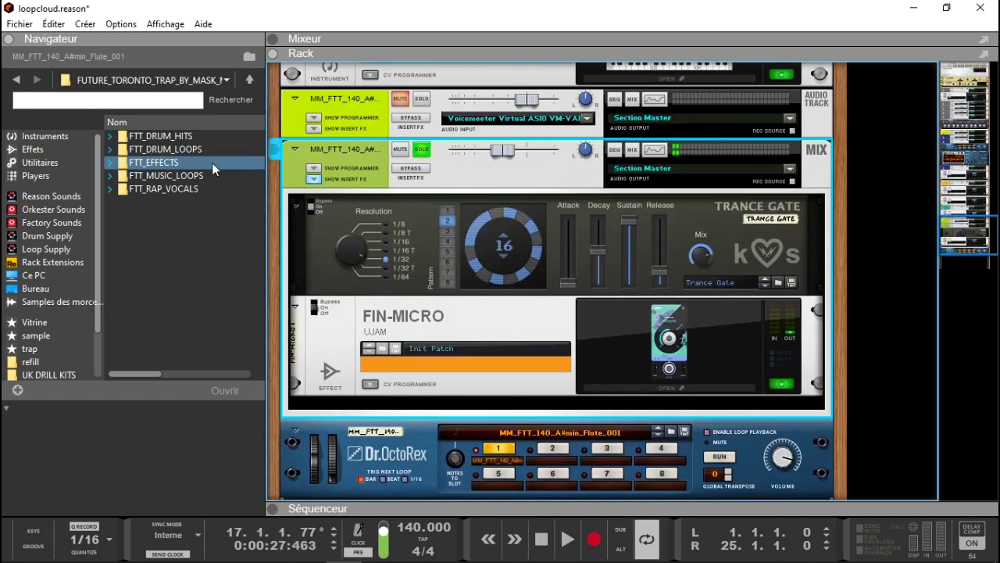
left_click(117, 180)
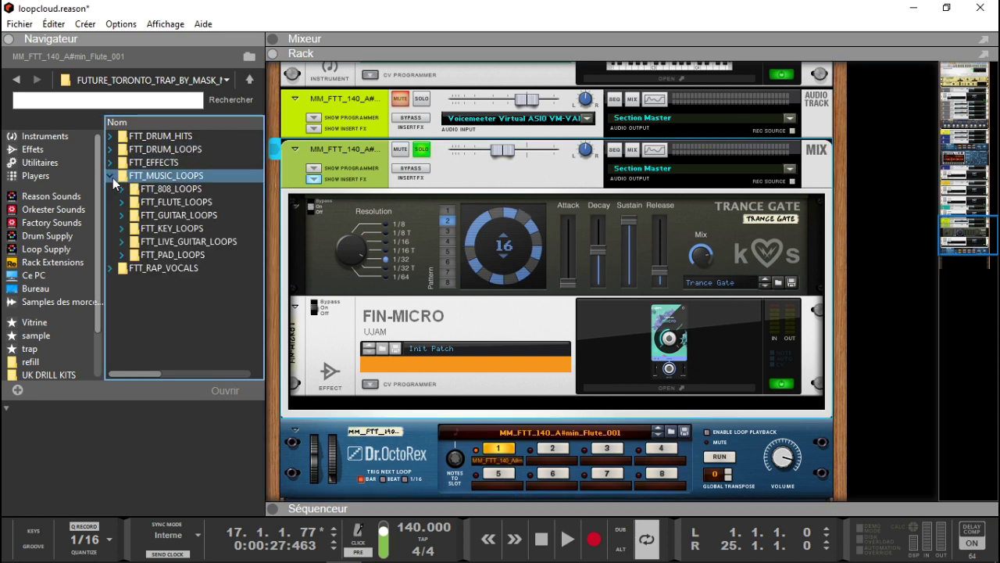
left_click(117, 202)
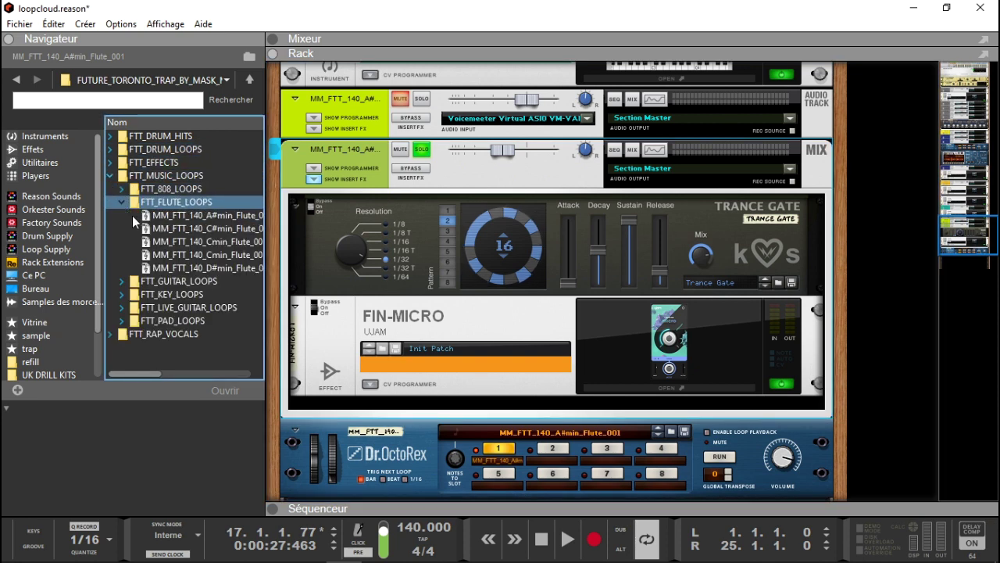
left_click(148, 217)
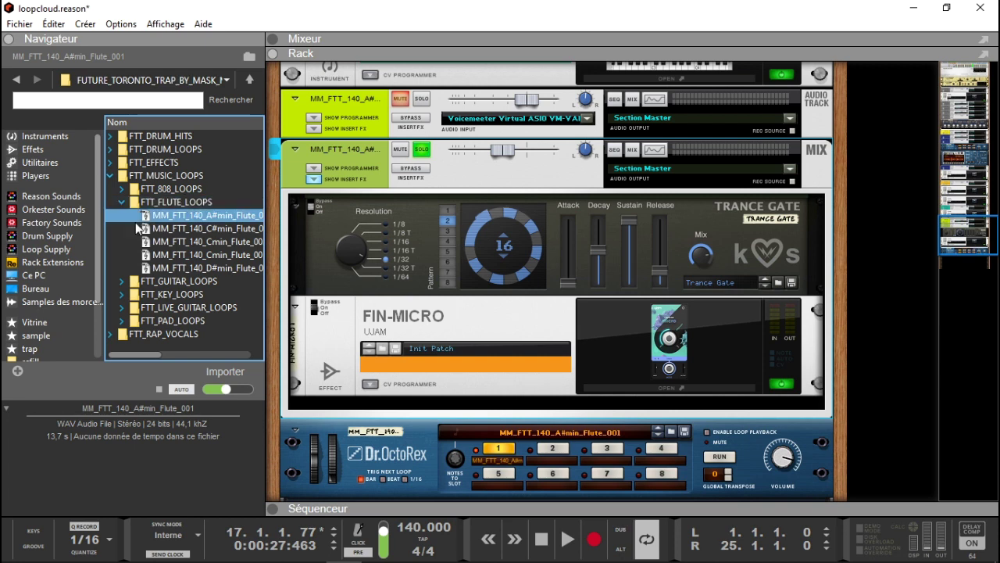
left_click(159, 389)
Unfold the flute Dr.OctoRex's programmer and show the sequencer beneath the rack
left_click(295, 429)
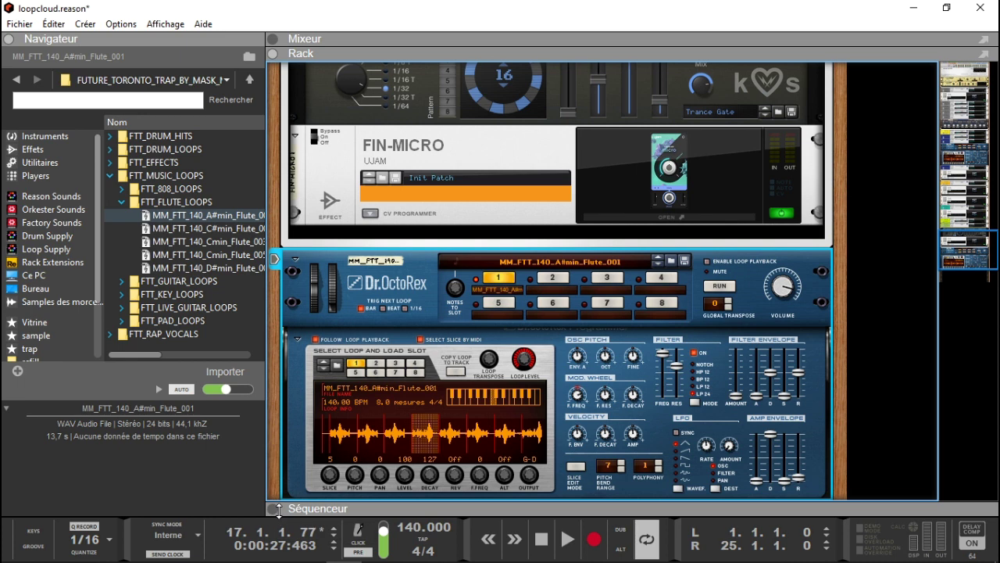
left_click(294, 506)
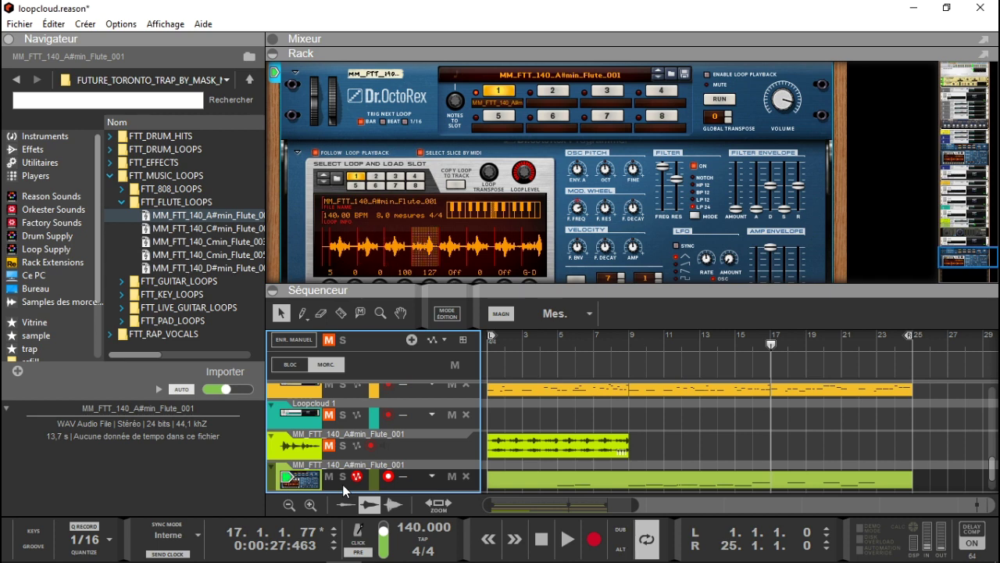
Switch the flute channel's insert effects bypass on and off, and play the soloed flute from the song's start
scroll(575, 210, "up", 5)
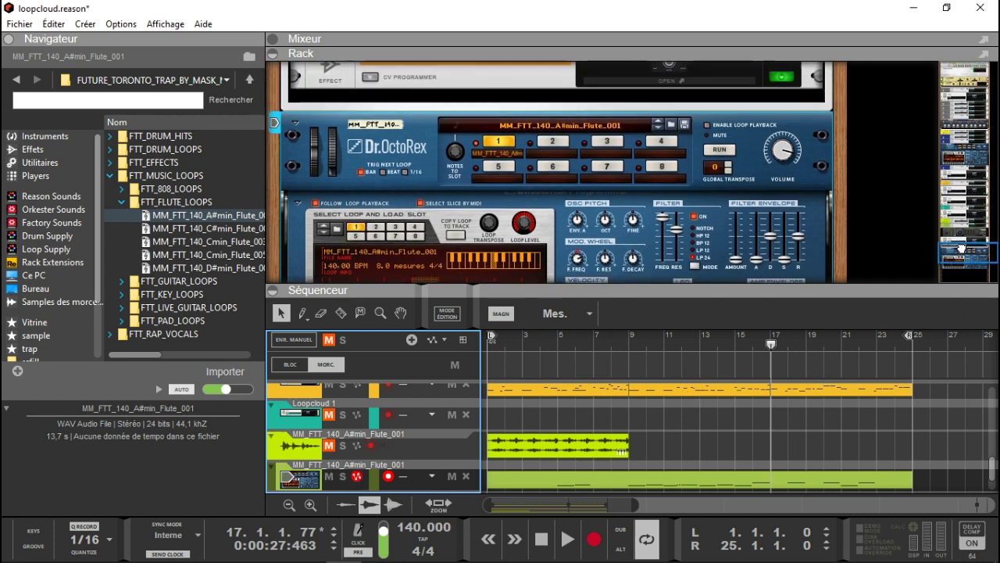
left_click(414, 218)
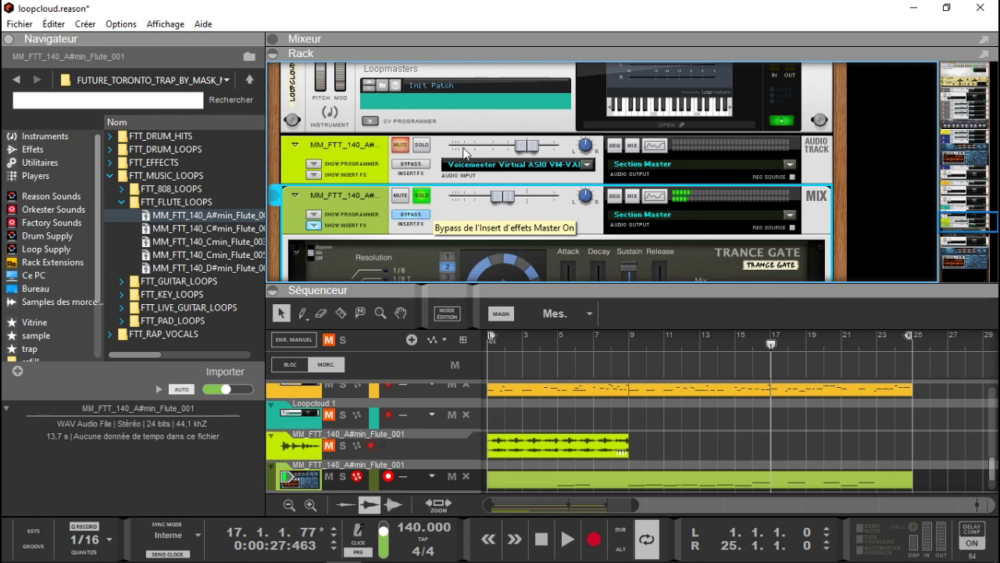
left_click(412, 214)
key("space")
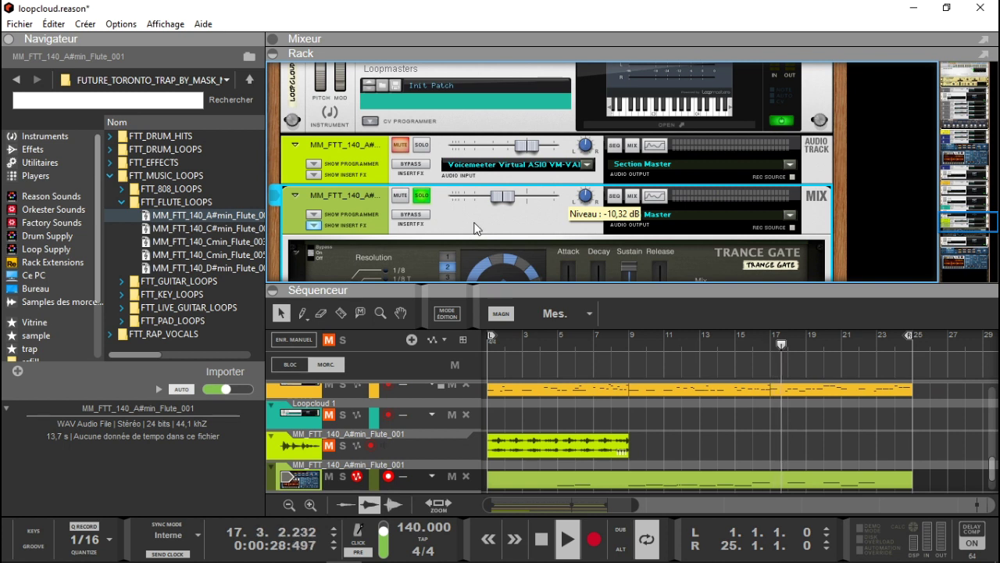
key("space")
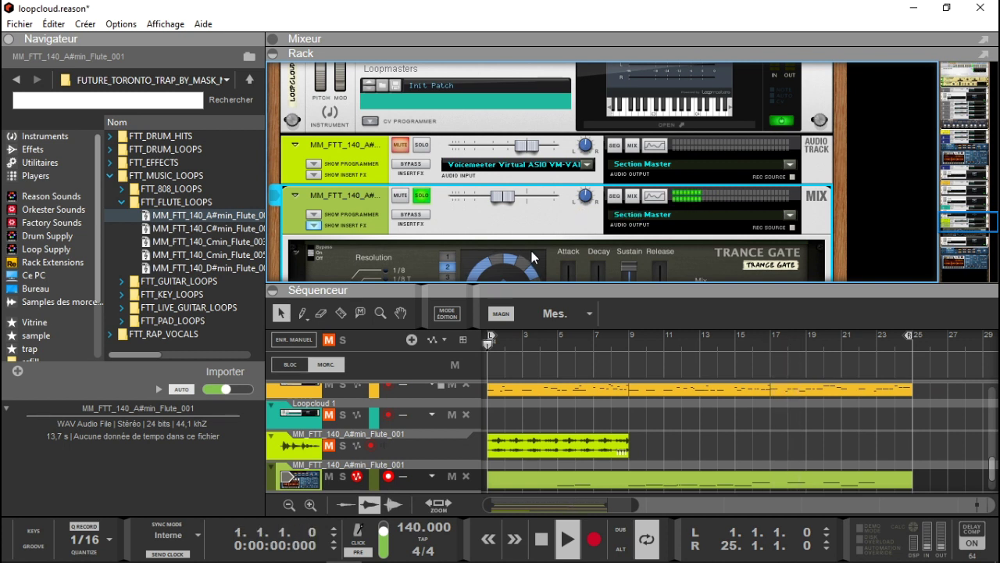
Turn off the flute channel's solo, and show the rack alone followed by the full sequencer
left_click(422, 195)
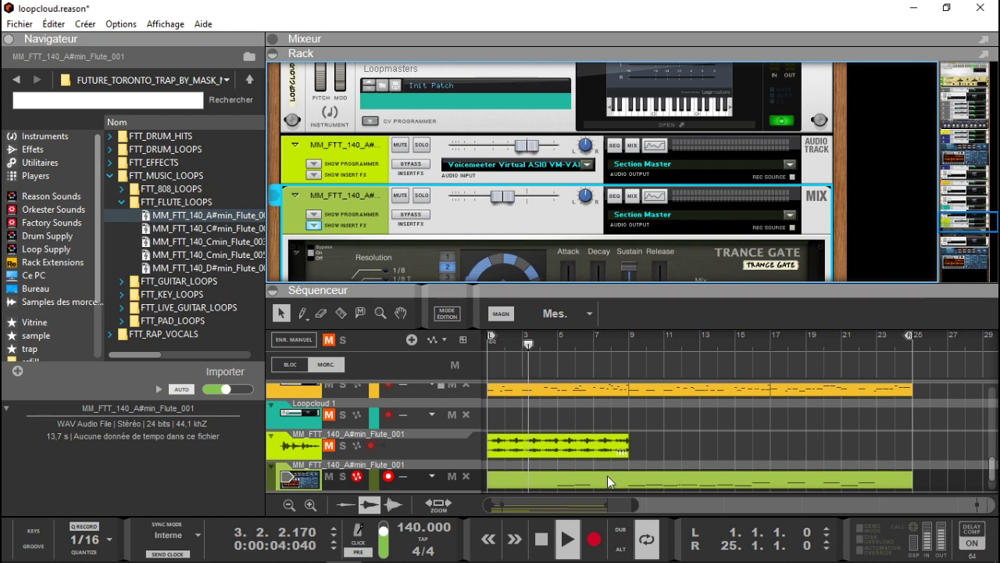
left_click(277, 292)
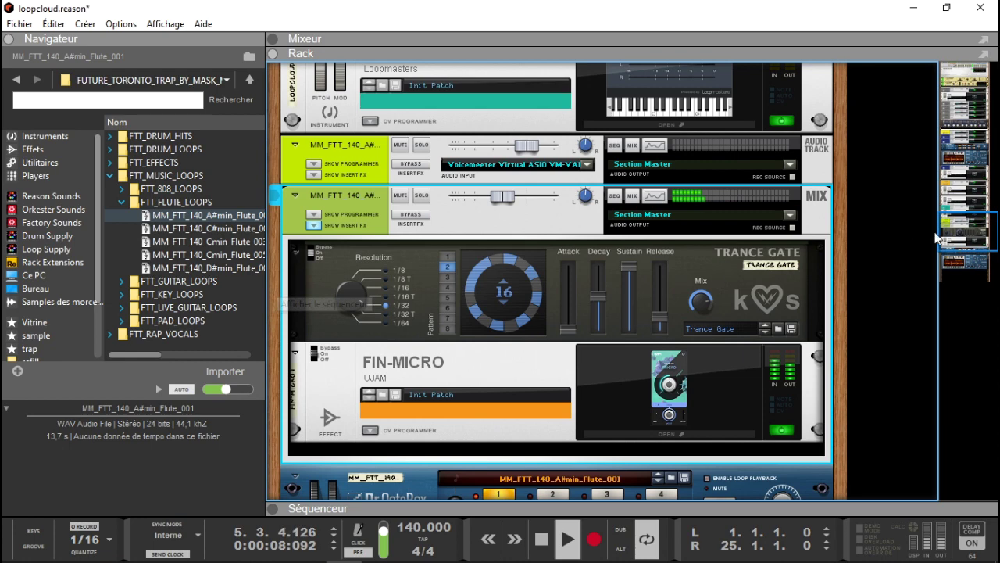
key("F7")
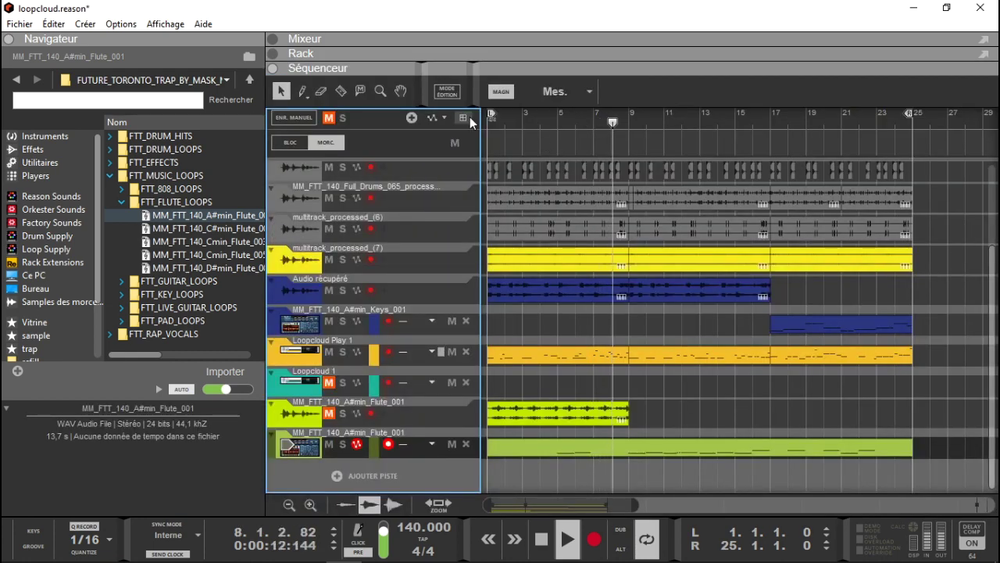
Raise the Dr.OctoRex flute channel's fader to -3.82 dB in the mixer
key("F5")
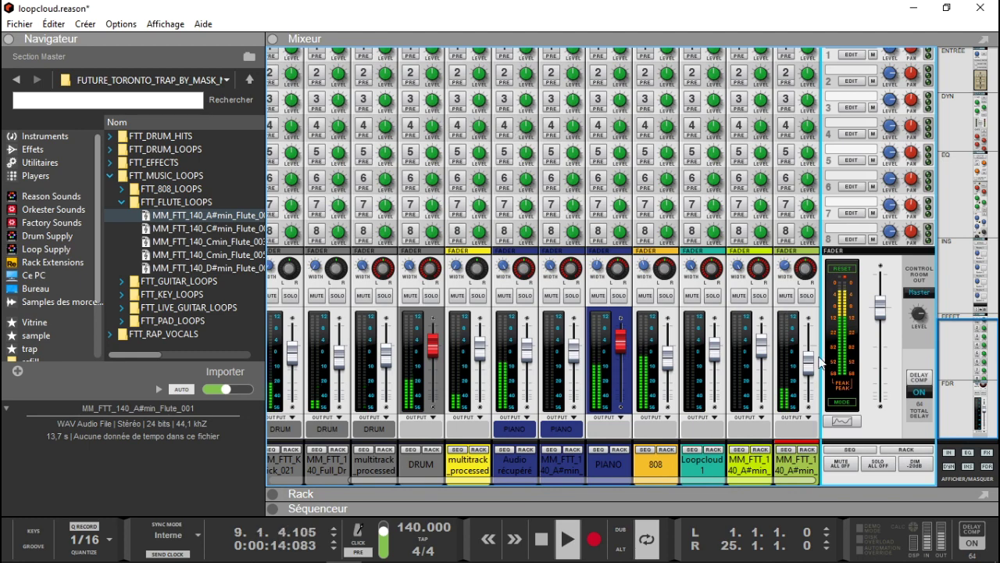
left_click_drag(810, 361, 816, 354)
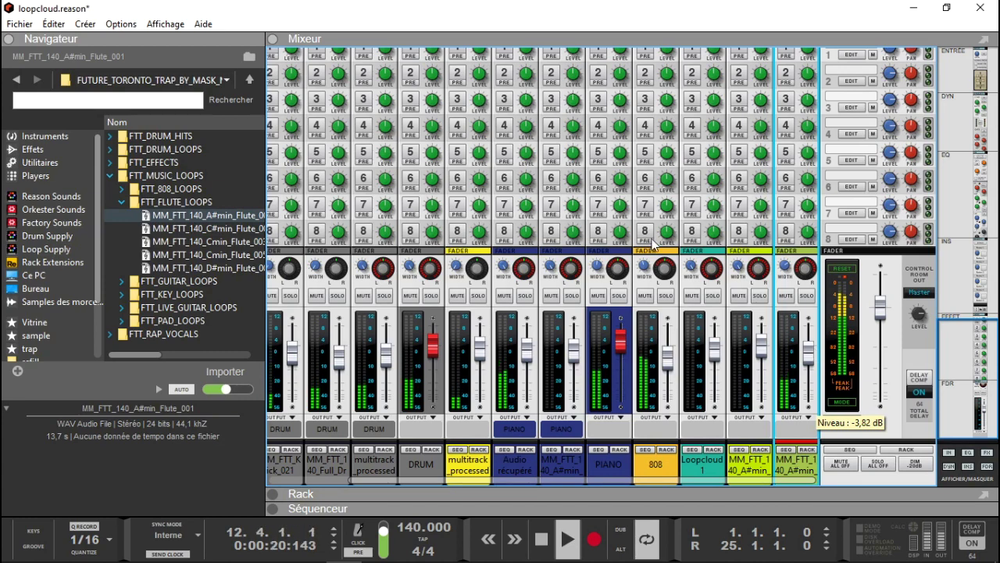
Hide the browser and select the mixer's master section, stopping playback near the end of the song
left_click(9, 39)
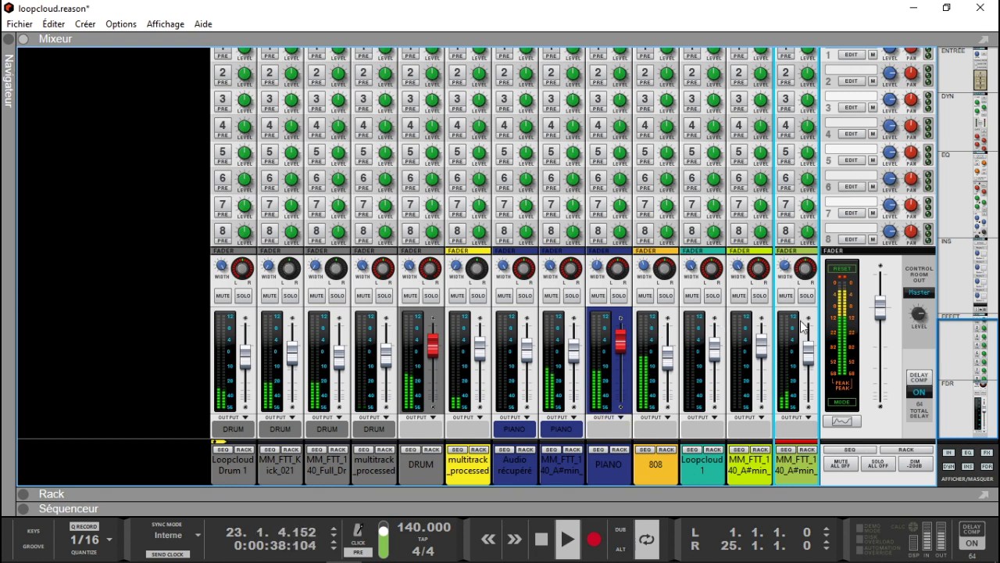
left_click(852, 268)
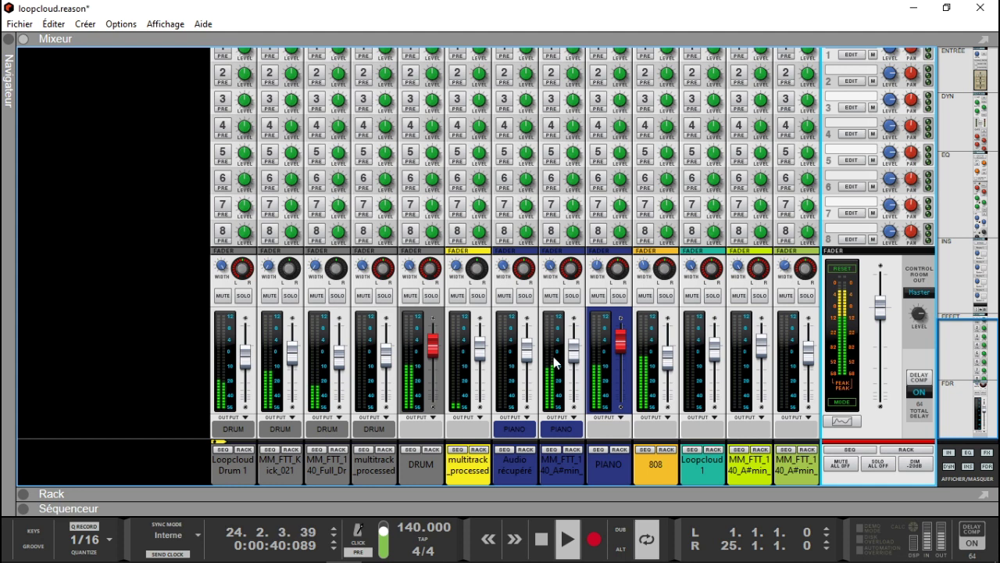
key("space")
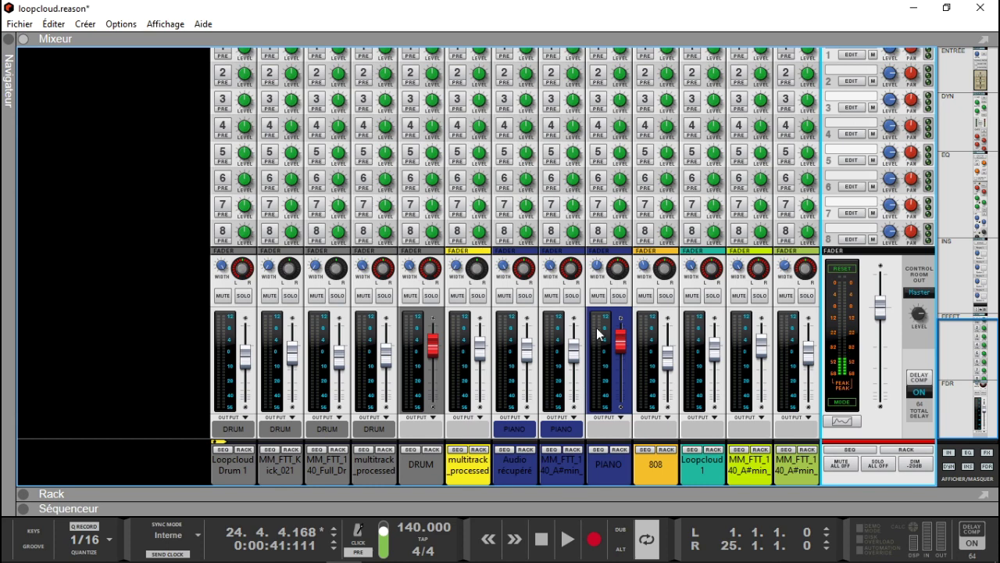
Open the Loopcloud Play 808 instrument from the rack, switch between its Easy and Edit views, and close it
left_click(28, 38)
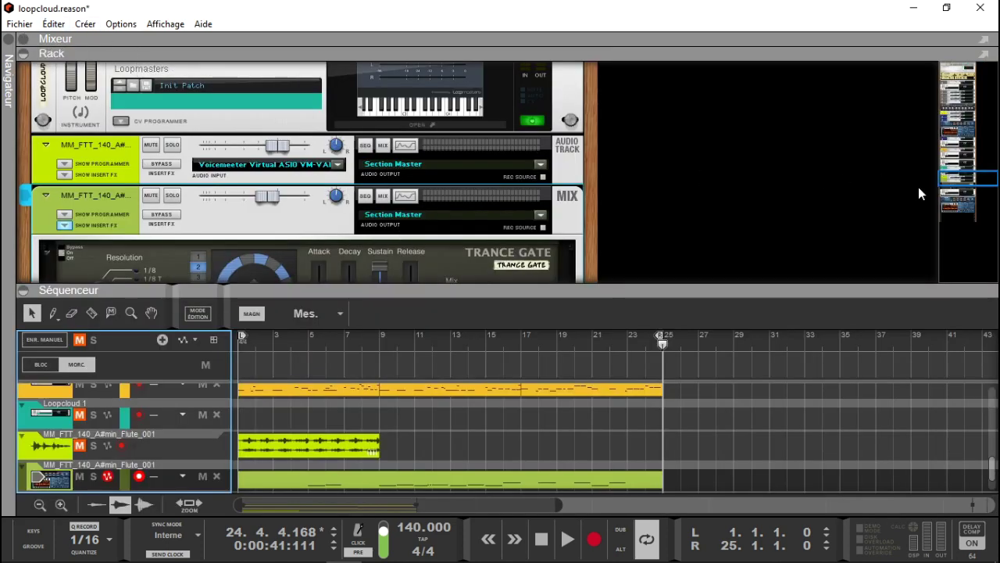
left_click_drag(949, 181, 943, 162)
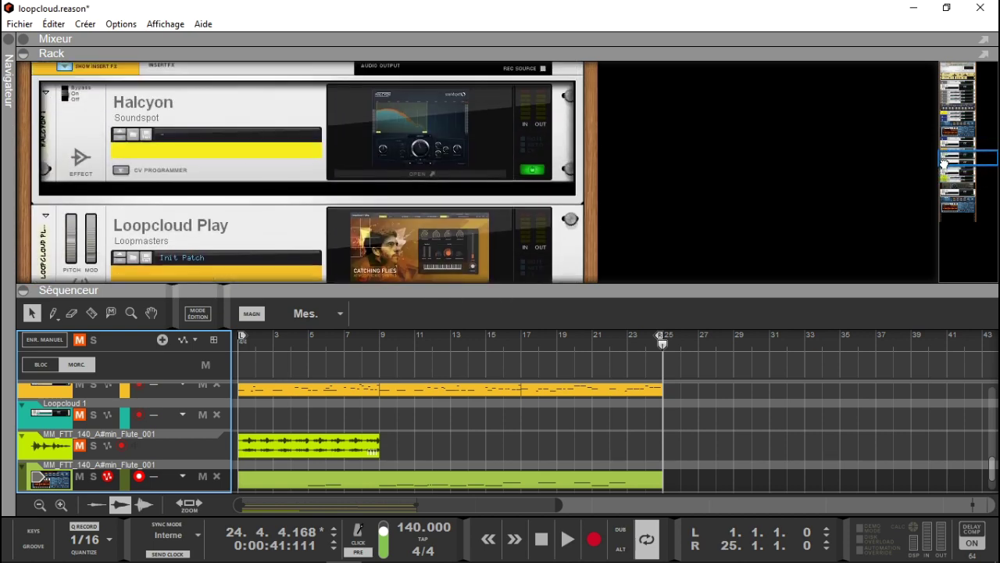
left_click(465, 251)
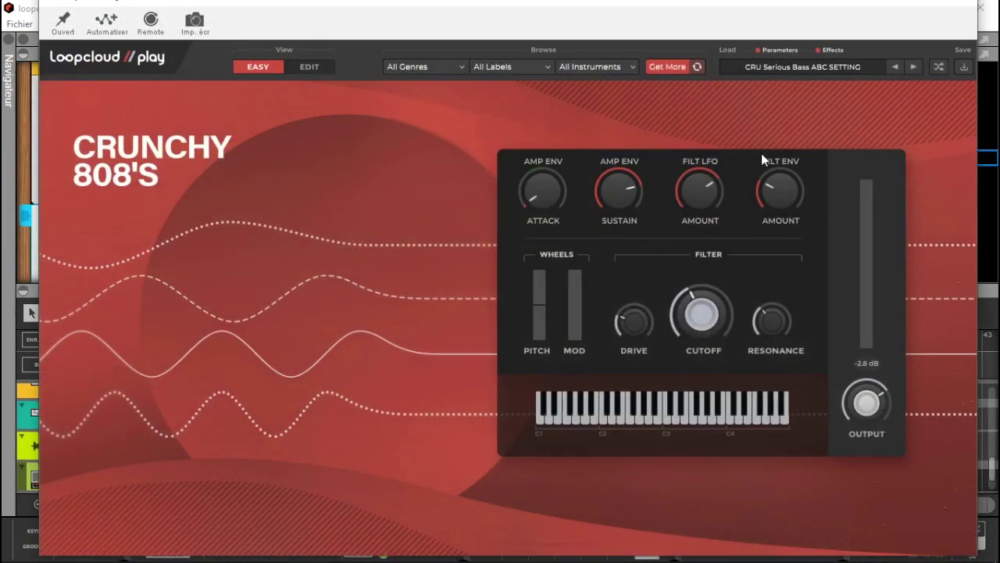
left_click(328, 66)
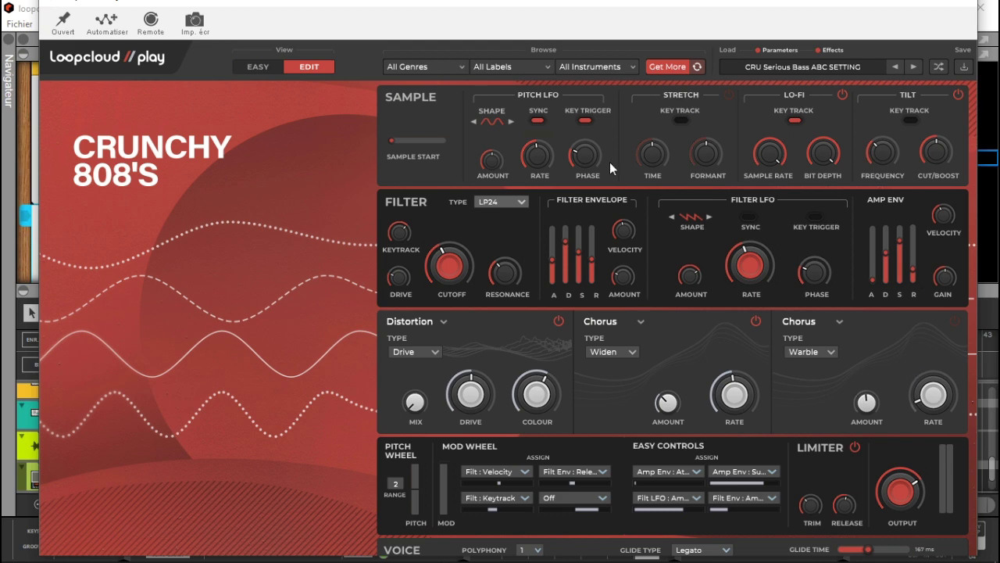
left_click(262, 66)
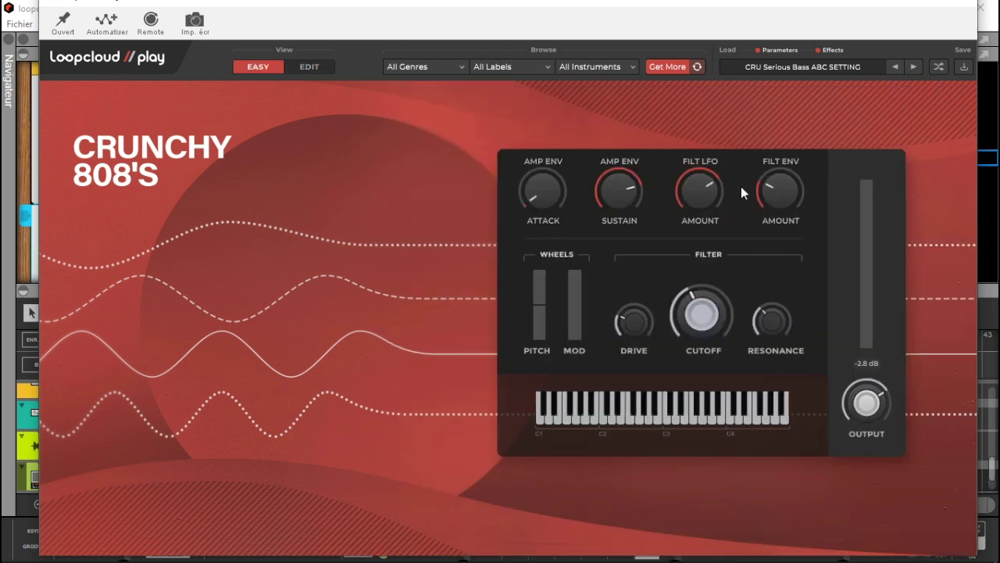
left_click(313, 67)
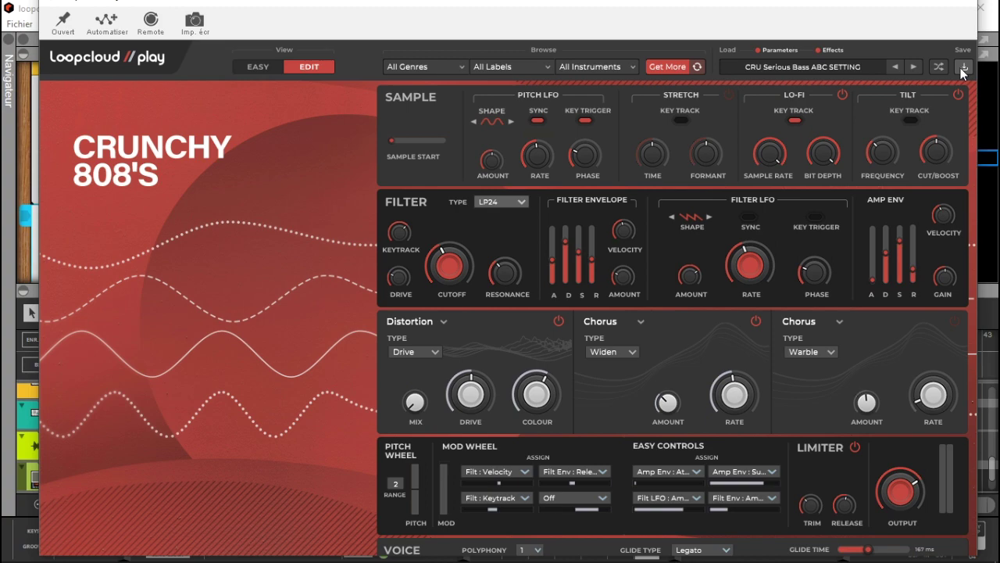
left_click(967, 7)
Open the Loopcloud Drum instrument from the rack, show its Mixer view, and return to its Pads view
left_click_drag(944, 158, 967, 87)
left_click(402, 199)
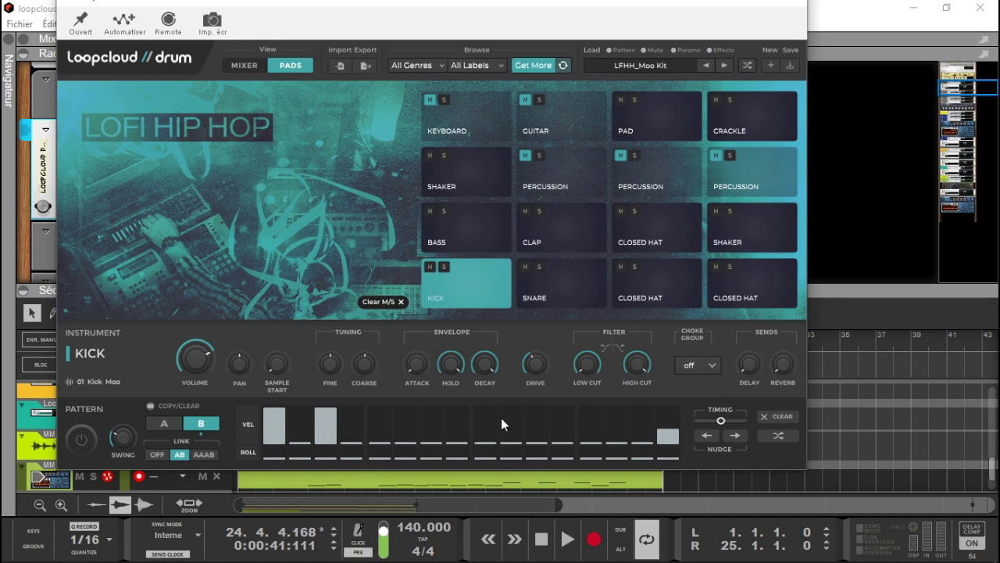
left_click(245, 65)
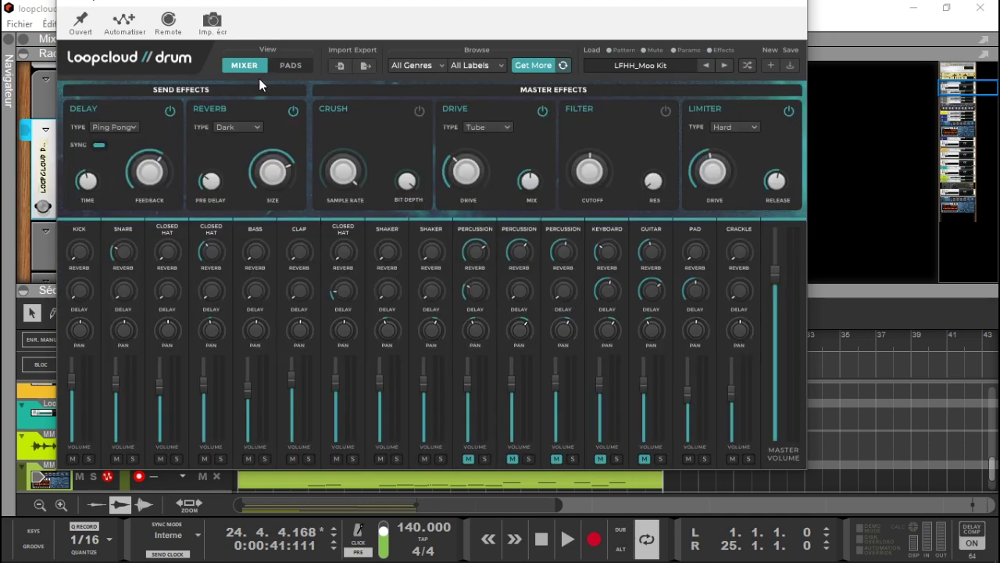
left_click(289, 66)
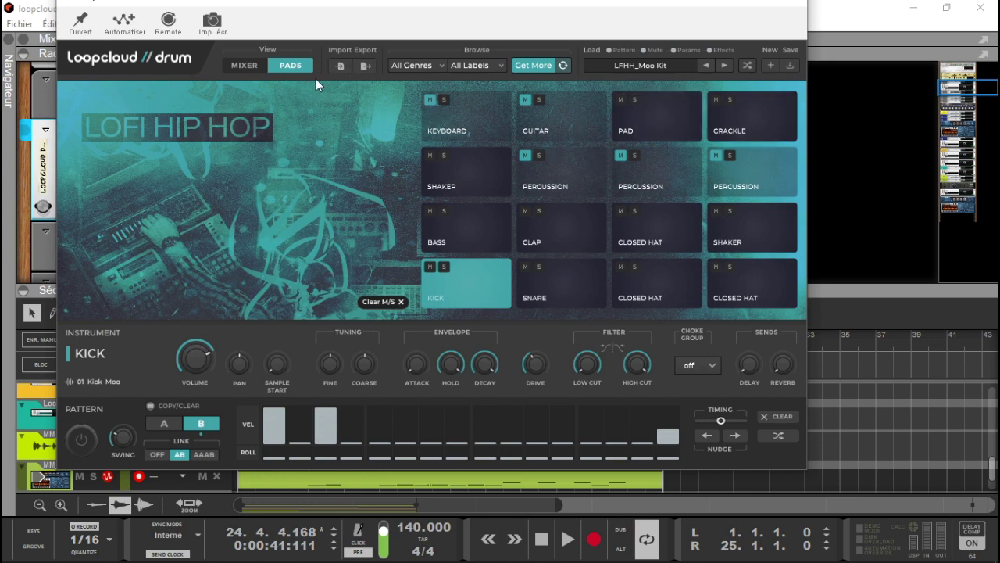
Review Loopcloud Drum's import panel and its Audio Mixdown, MIDI and Sample export options, and return to the Mixer view
left_click(336, 64)
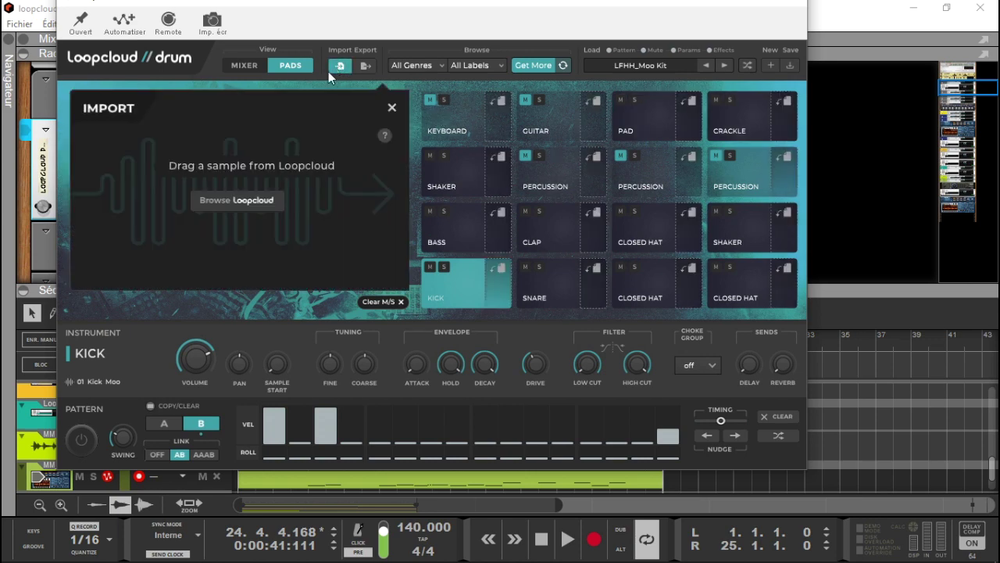
left_click(365, 67)
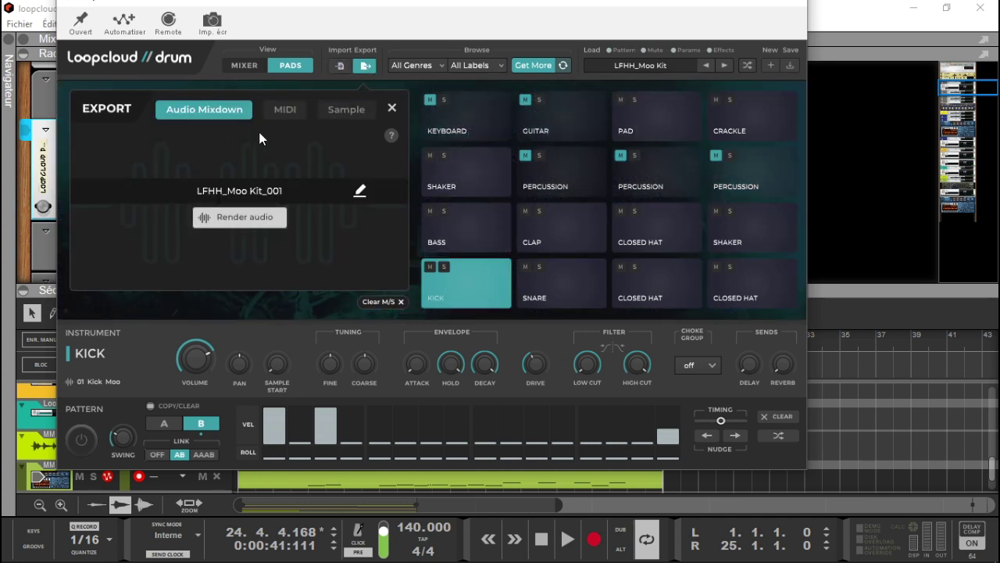
left_click(285, 110)
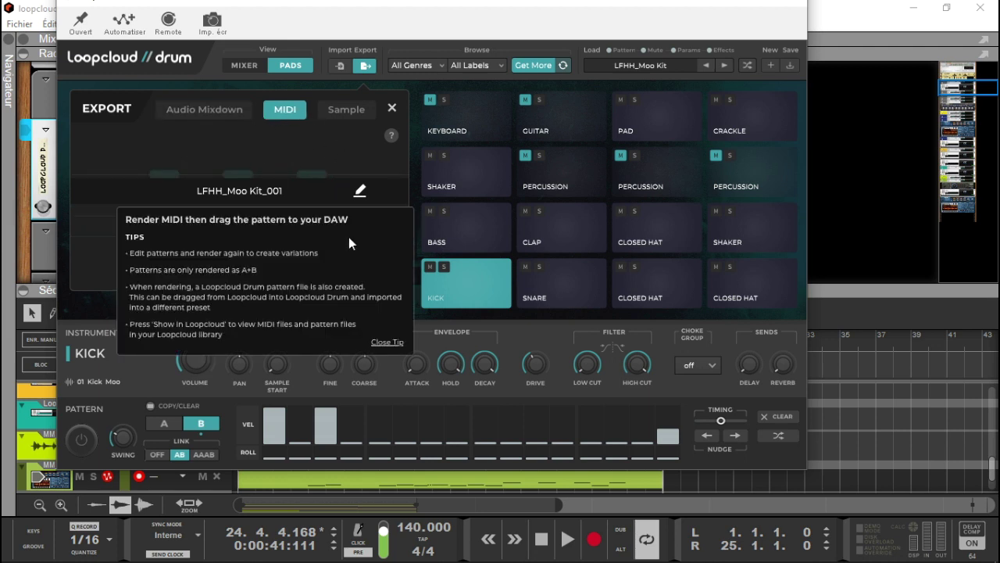
left_click(376, 344)
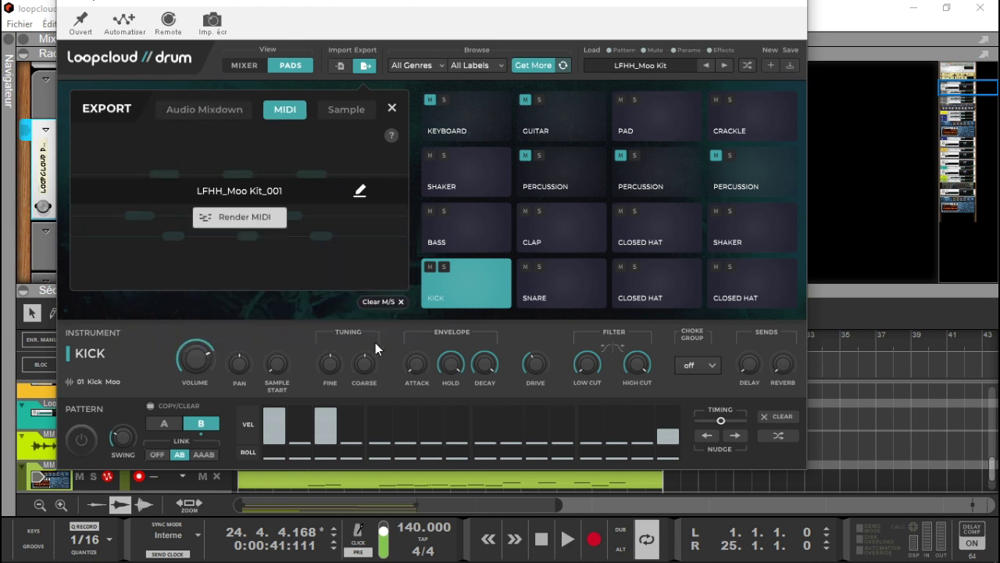
left_click(351, 114)
left_click(306, 345)
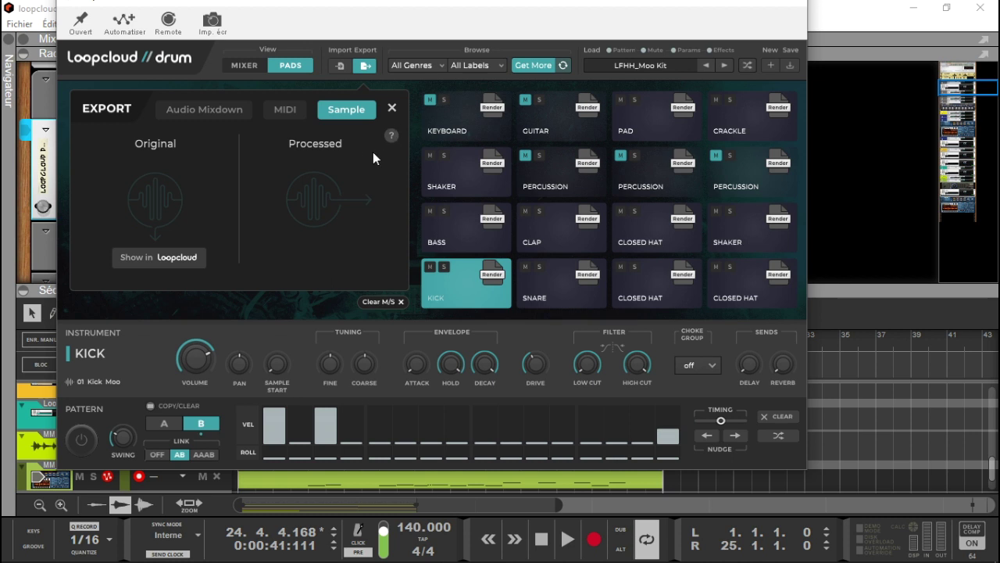
left_click(392, 108)
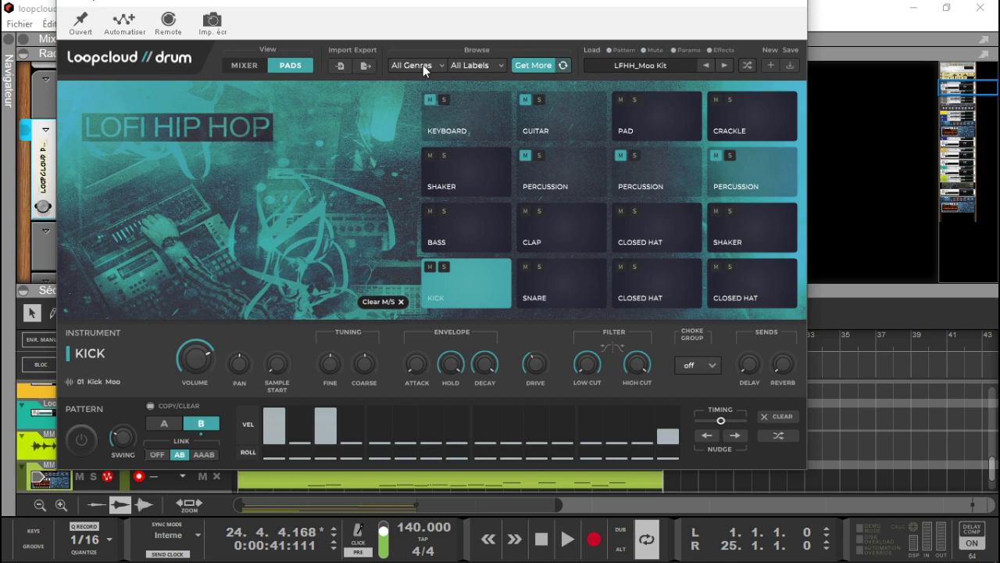
left_click(242, 64)
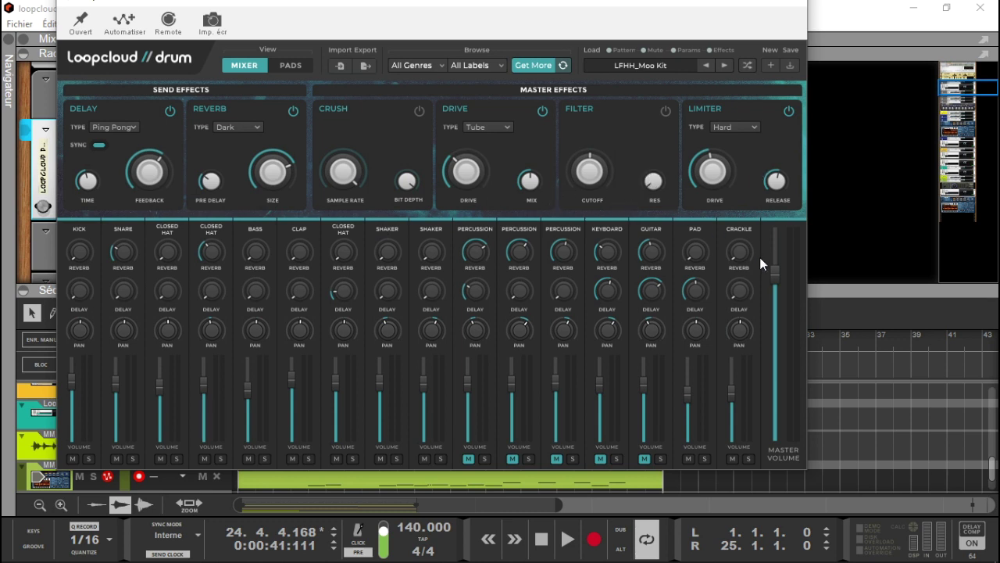
Switch to the Loopcloud app and browse its Home page down to the popular packs
mouse_move(688, 559)
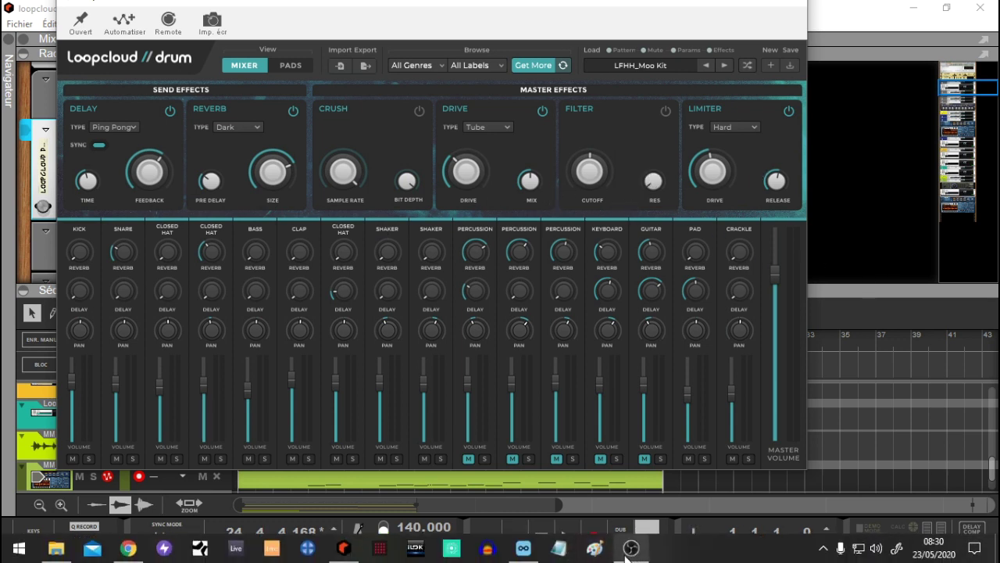
left_click(519, 549)
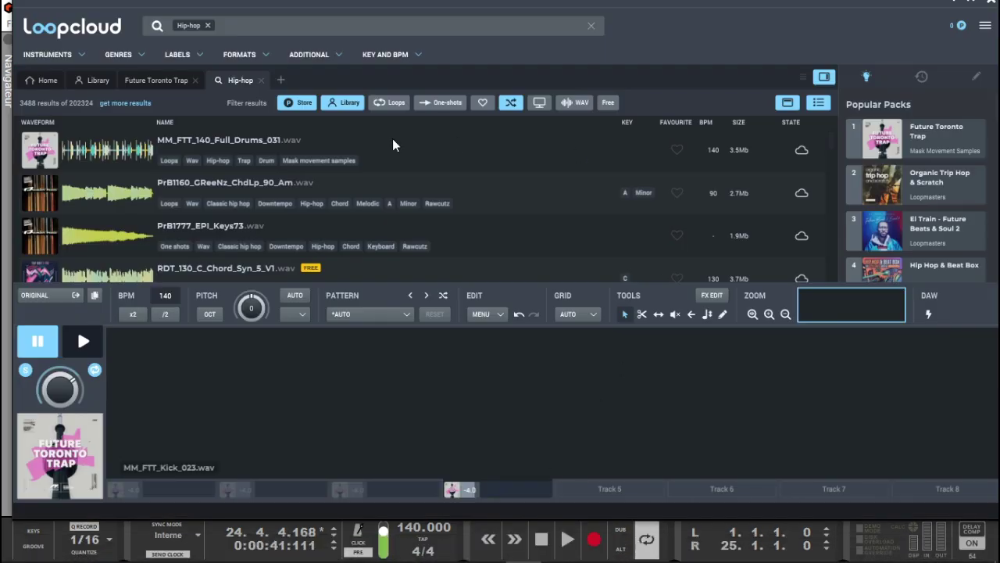
left_click(33, 85)
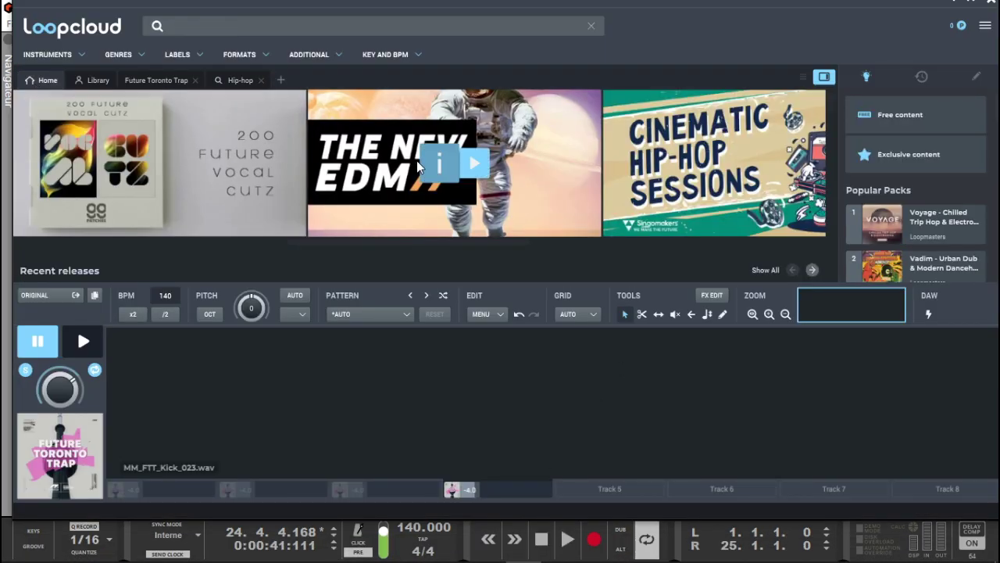
mouse_move(407, 203)
mouse_move(725, 185)
scroll(831, 96, "down", 2)
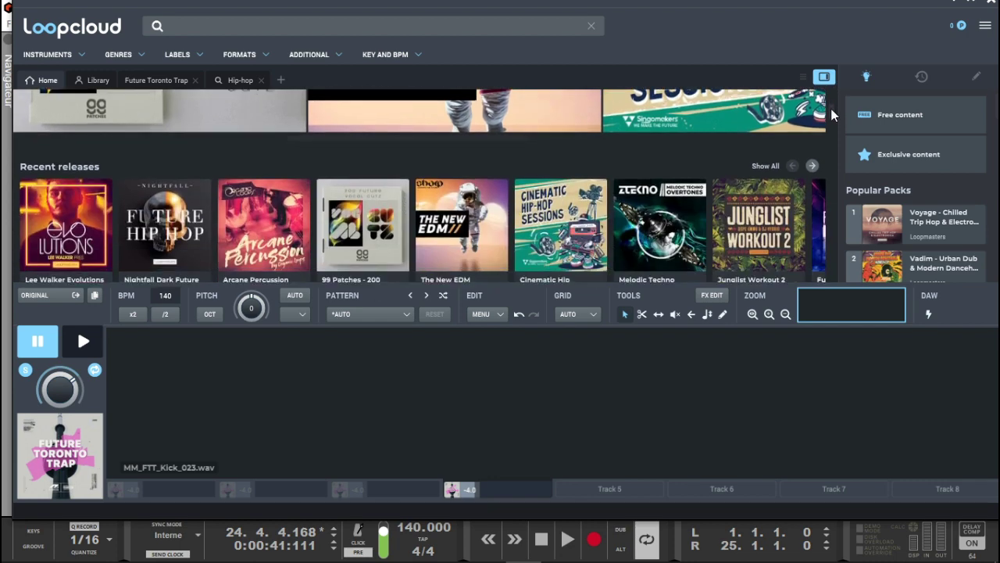
scroll(834, 129, "down", 2)
scroll(836, 138, "up", 1)
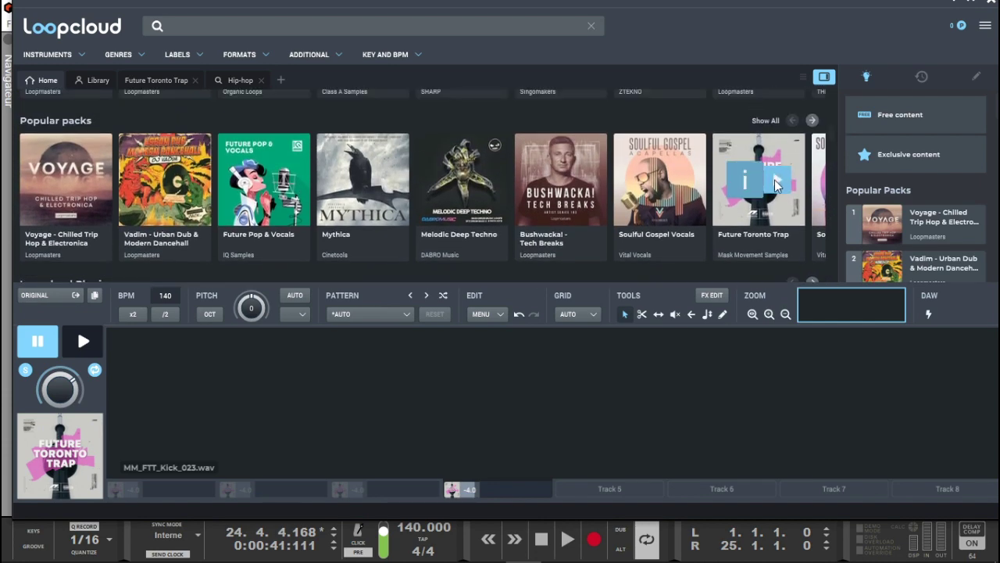
Open the Future Toronto Trap pack from the popular packs, return Home, and open Voyage - Chilled Trip Hop & Electronica
left_click(744, 182)
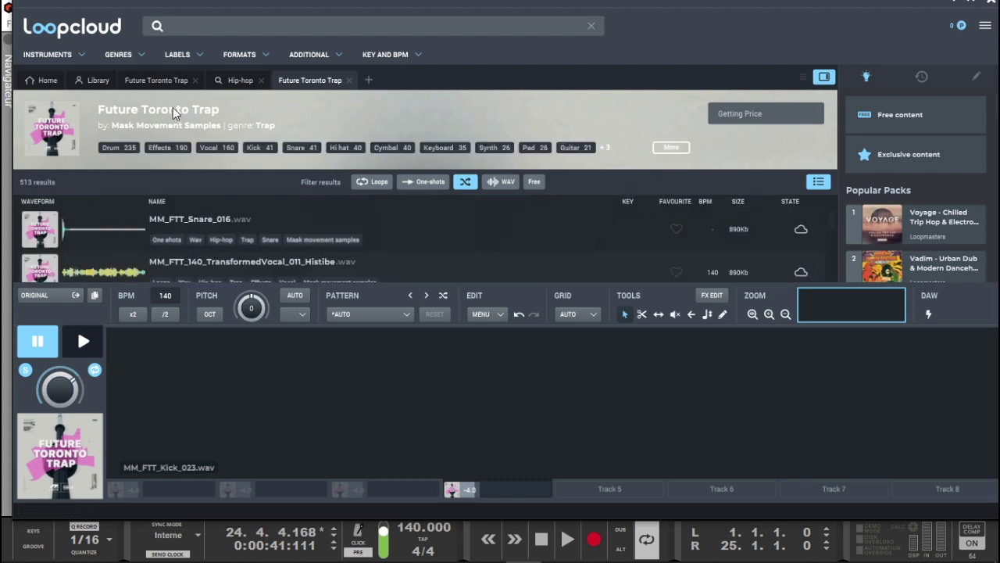
left_click(45, 79)
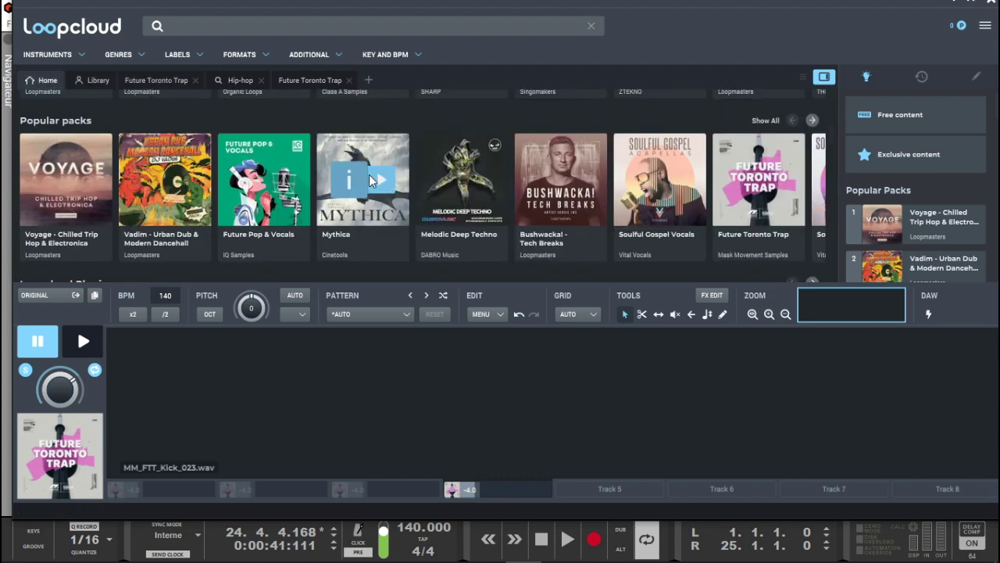
mouse_move(70, 186)
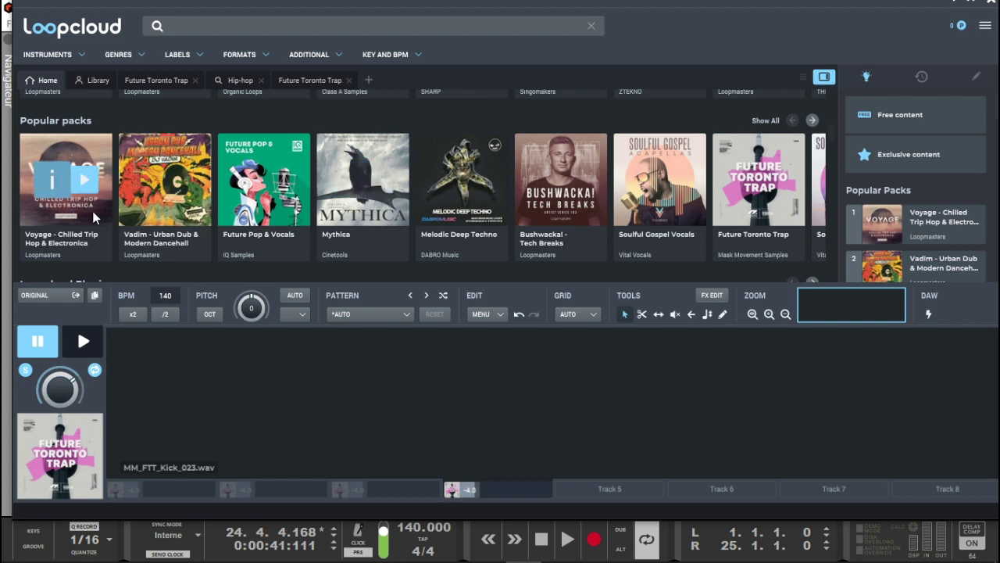
left_click(94, 218)
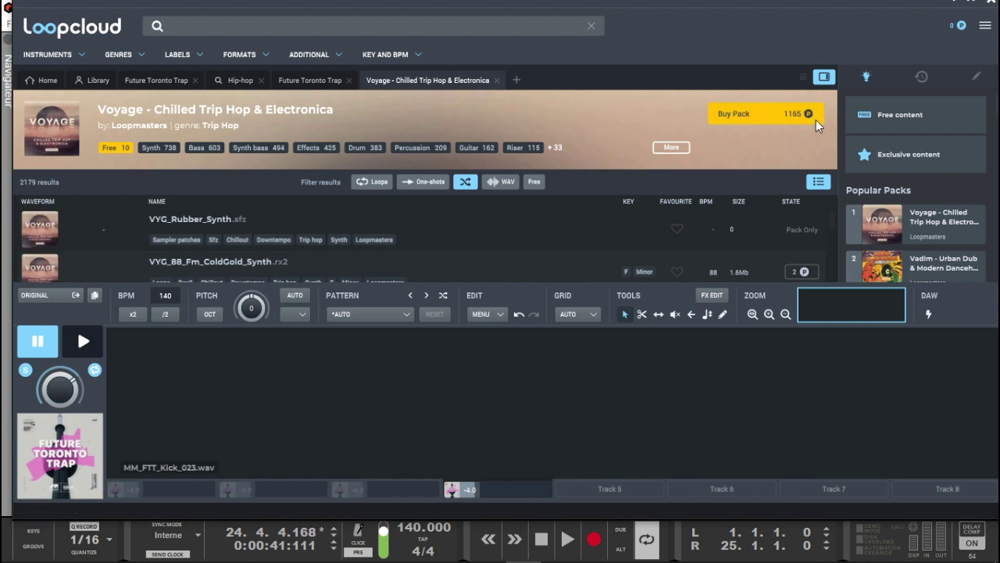
Enlarge the Voyage pack's sample list and preview VYG_88_Fm_ColdGold_Synth.rx2, stopping its playback
left_click(715, 295)
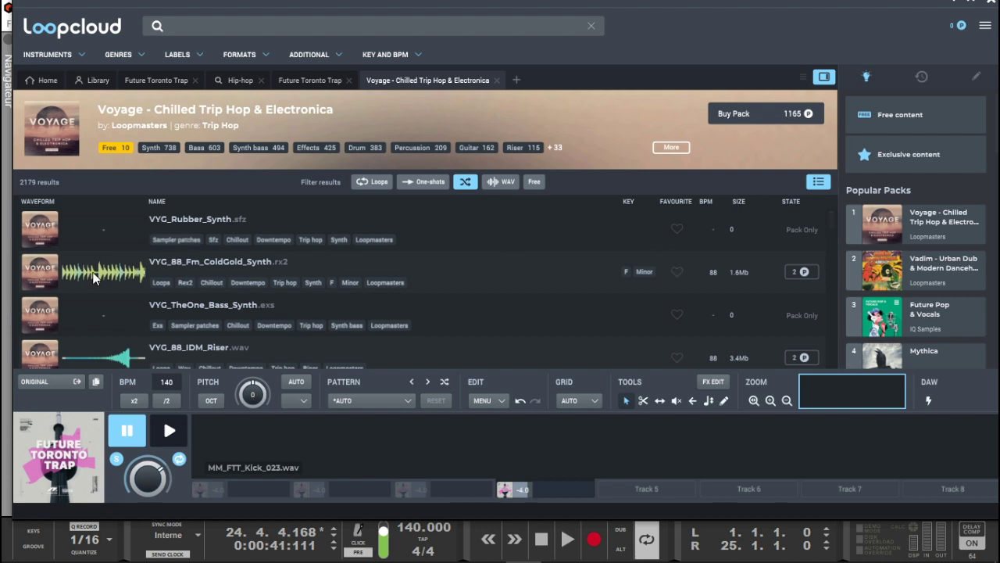
left_click(453, 289)
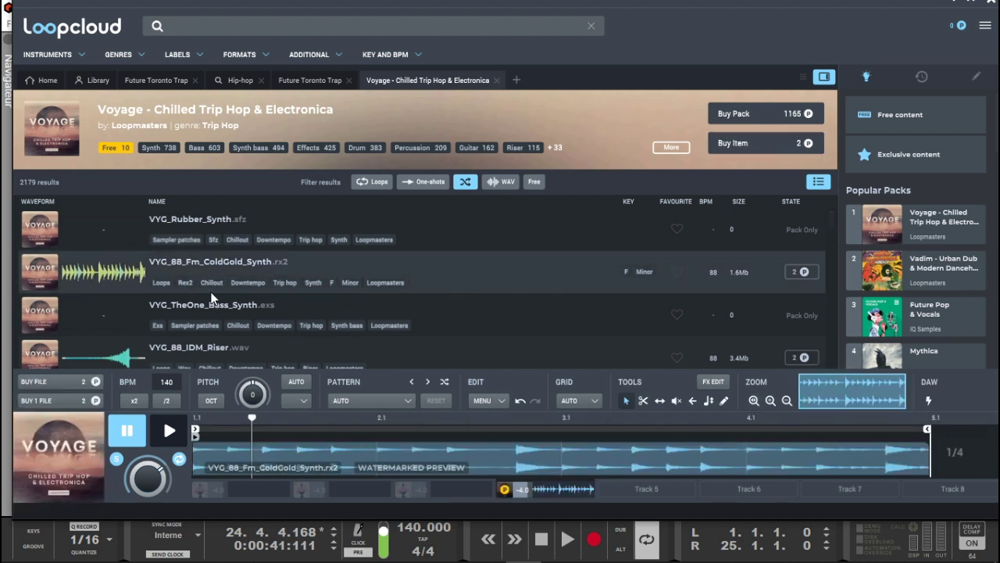
left_click(168, 428)
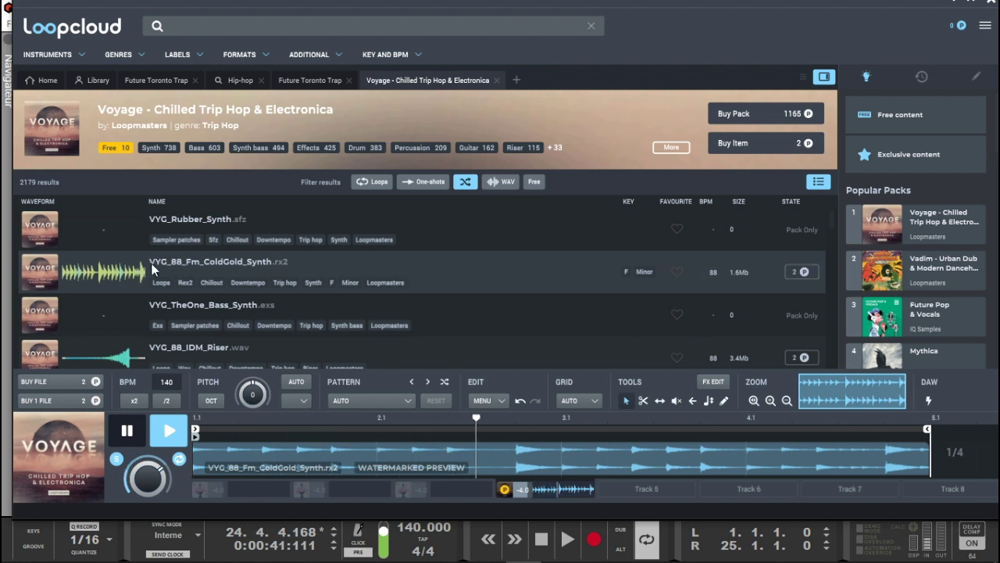
left_click(81, 270)
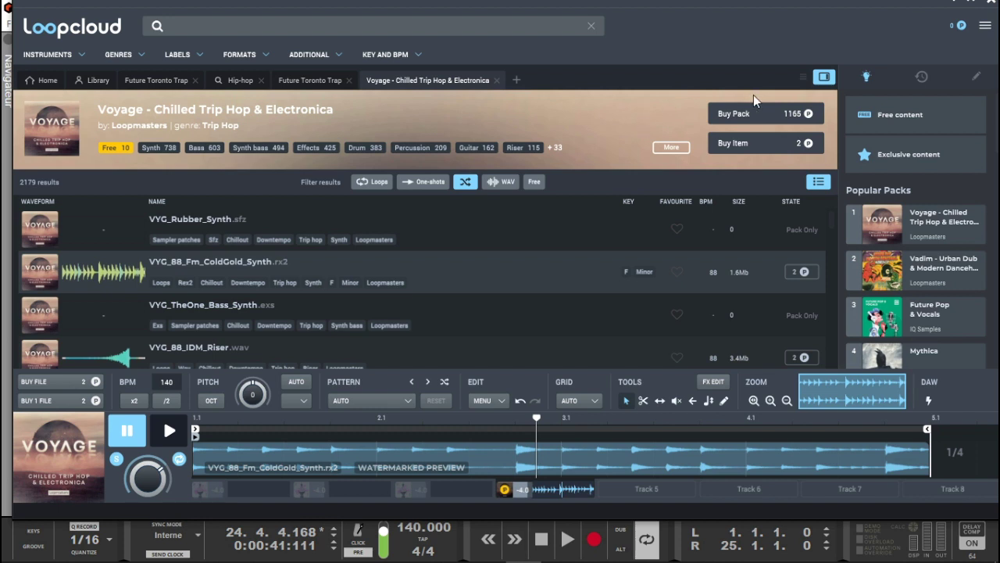
Show the free content in the store and filter it by the Piano instrument
left_click(886, 116)
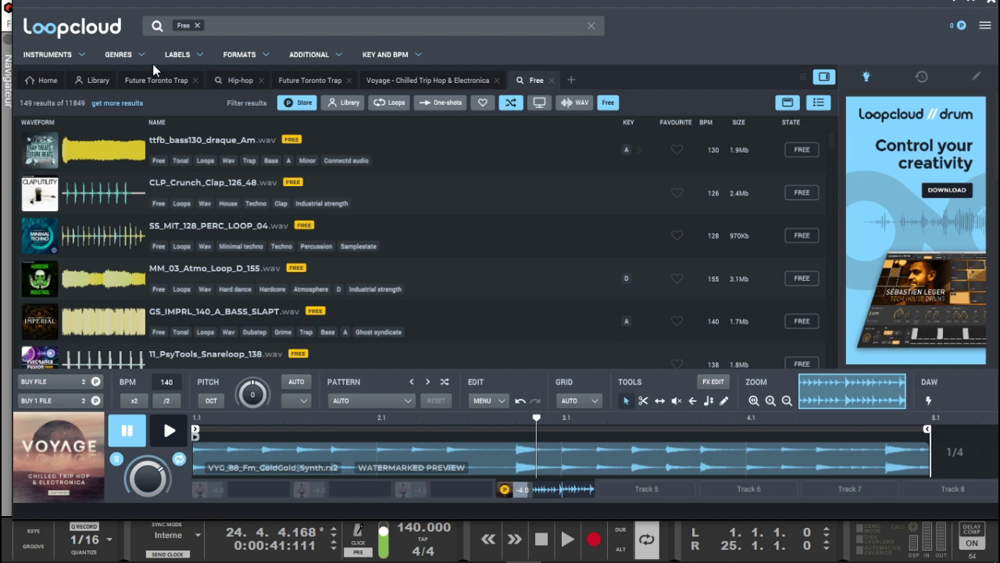
left_click(78, 54)
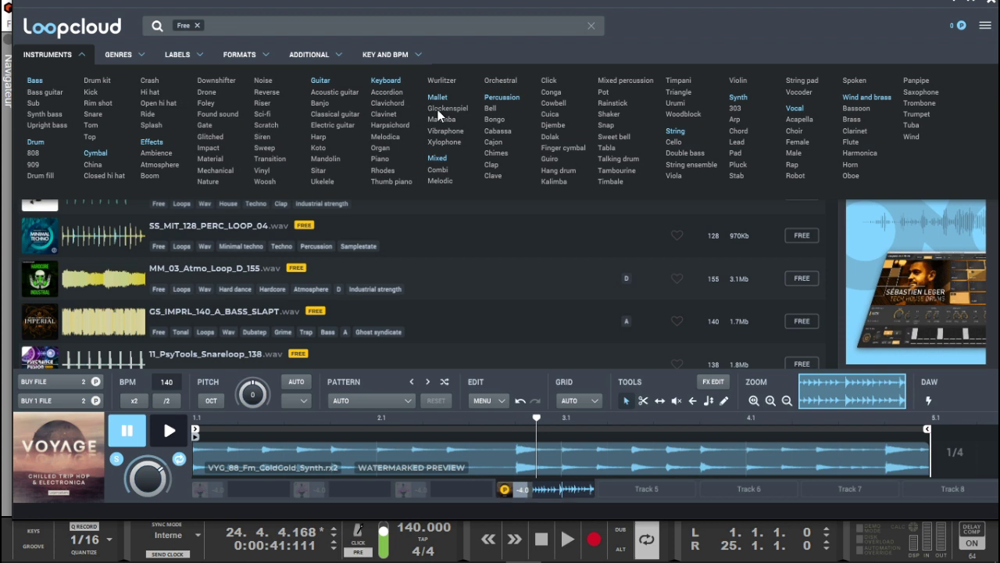
left_click(380, 158)
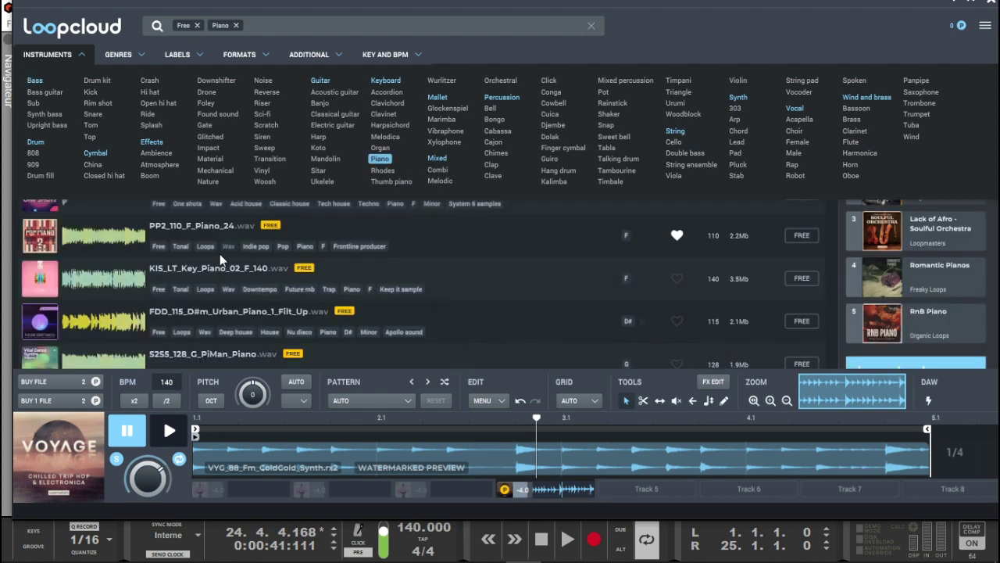
left_click(83, 52)
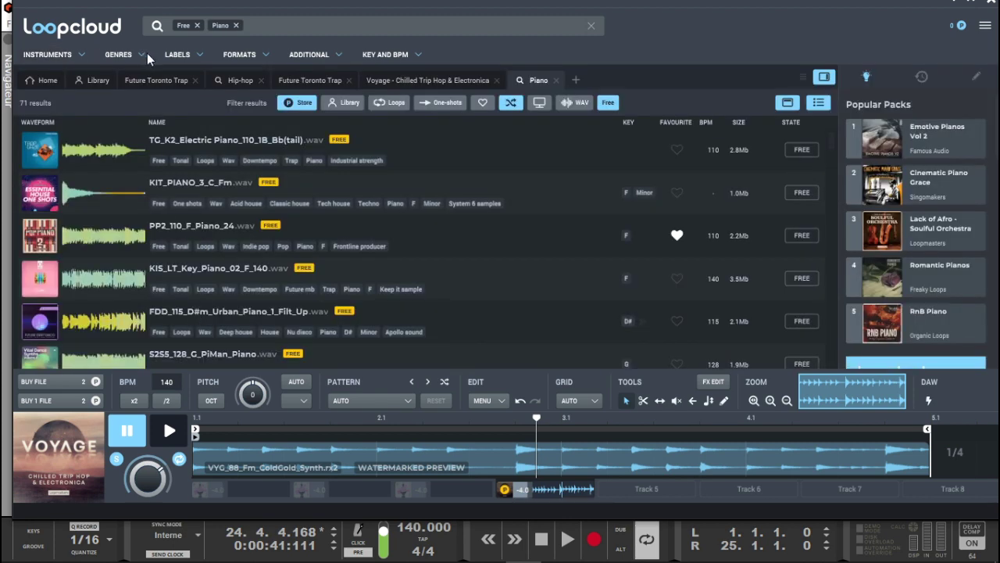
Narrow the free piano samples to the Hip-hop genre
left_click(135, 55)
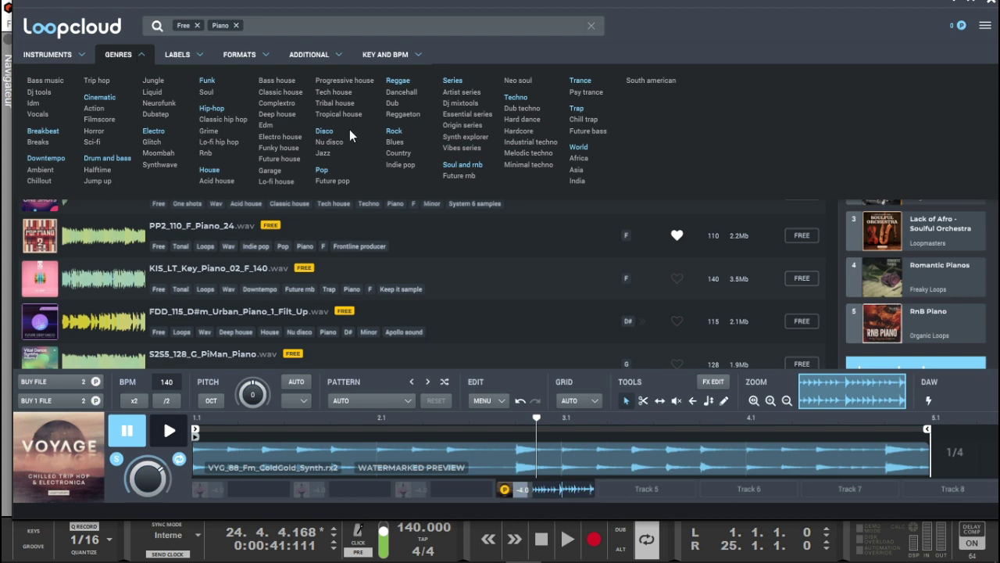
left_click(212, 108)
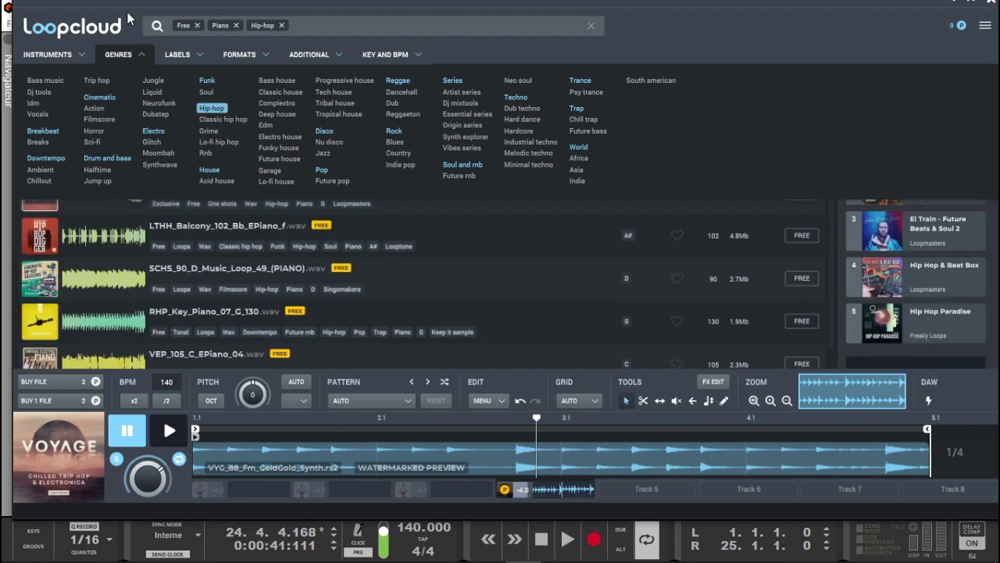
left_click(134, 54)
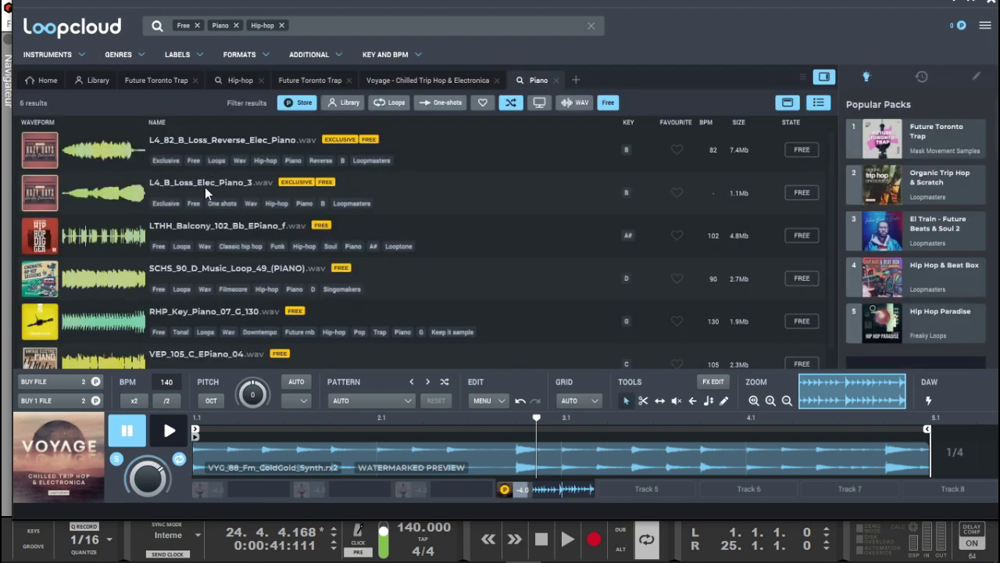